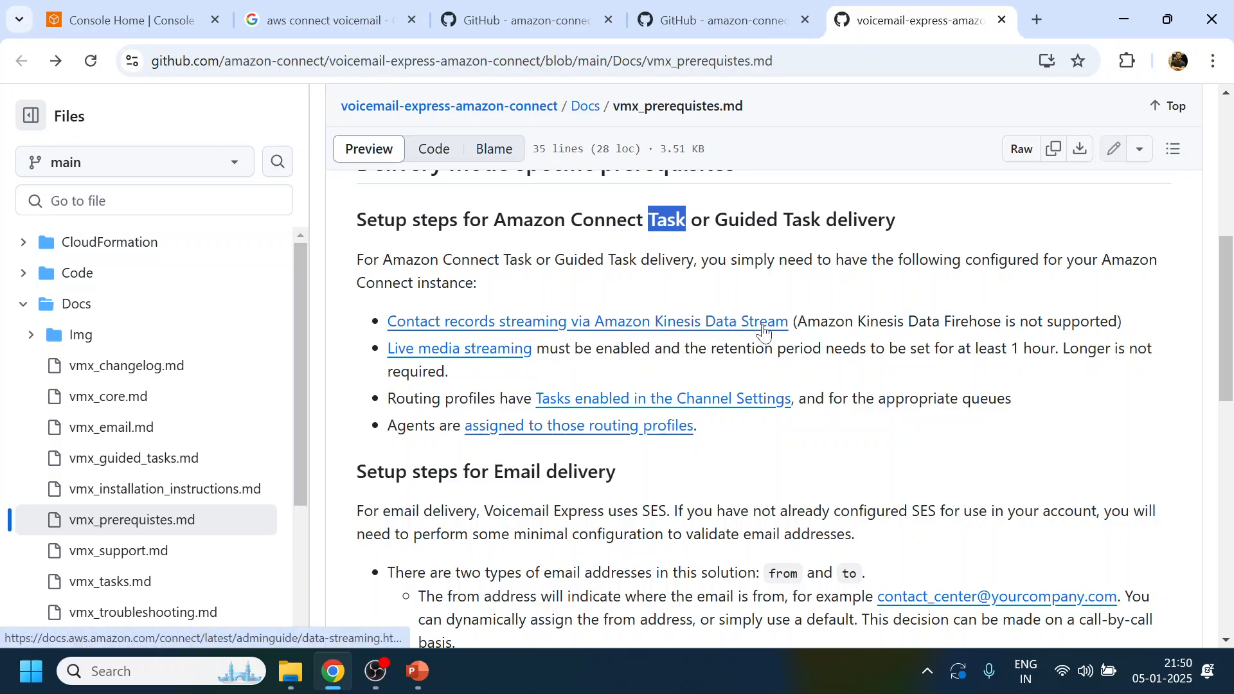
- Switch to the AWS console, close the voicemail search results tab, and open Amazon Connect for Europe (London)
left_click(140, 23)
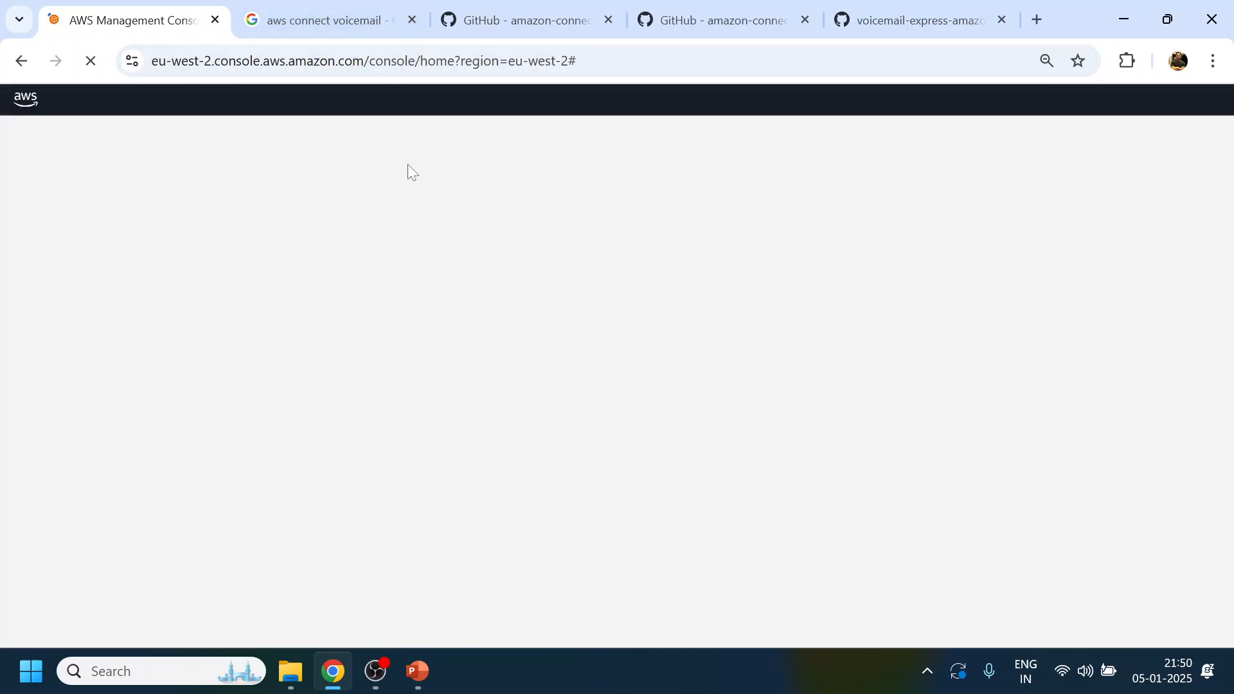
left_click(412, 20)
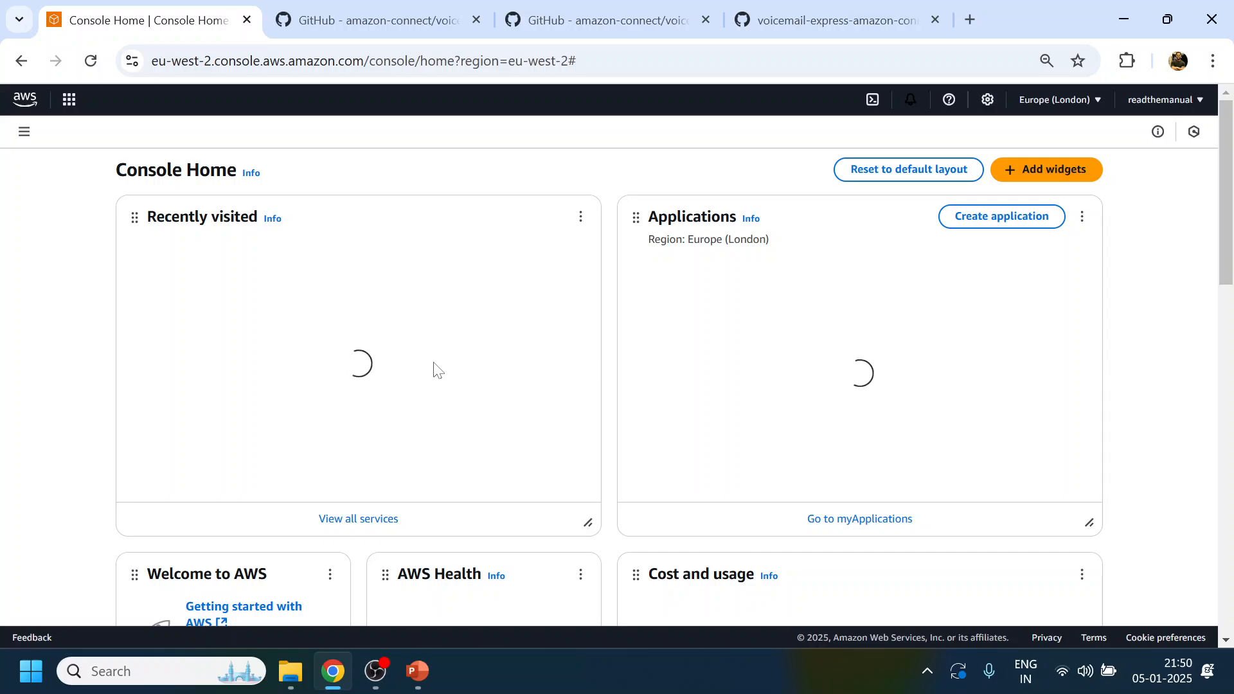
left_click(209, 252)
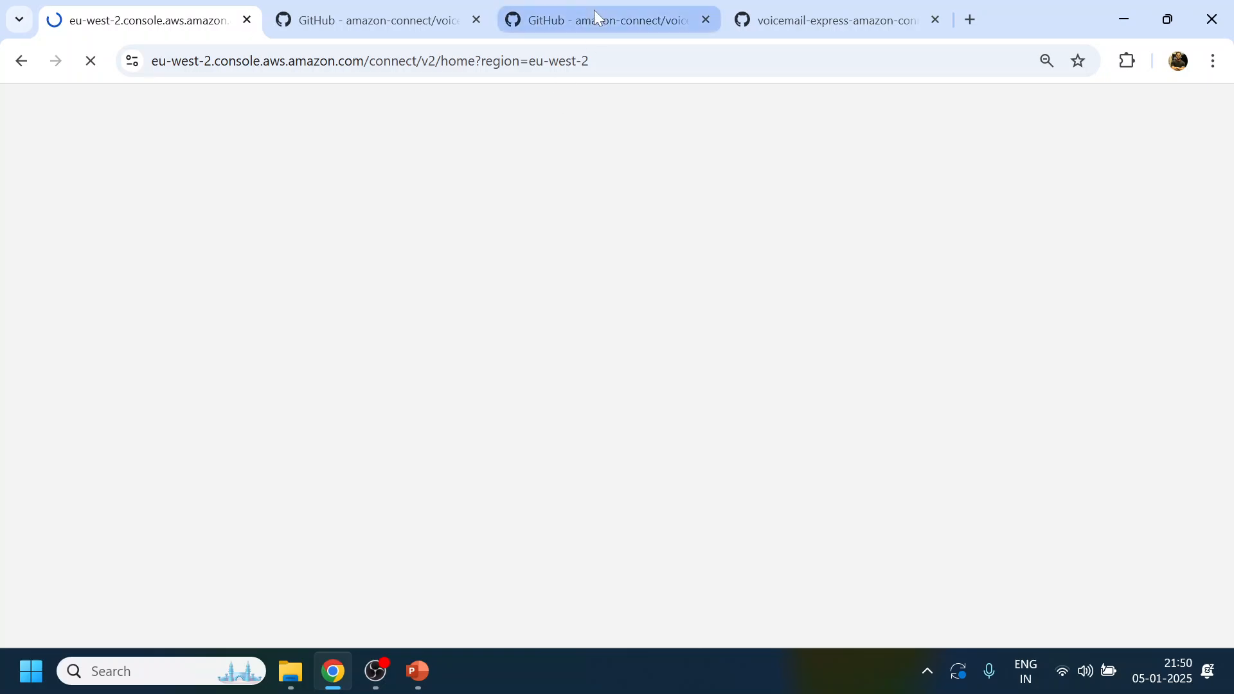
- Open the contact records streaming guide from the Voicemail Express prerequisites in a new tab and read its setup instructions
left_click(593, 10)
left_click(401, 23)
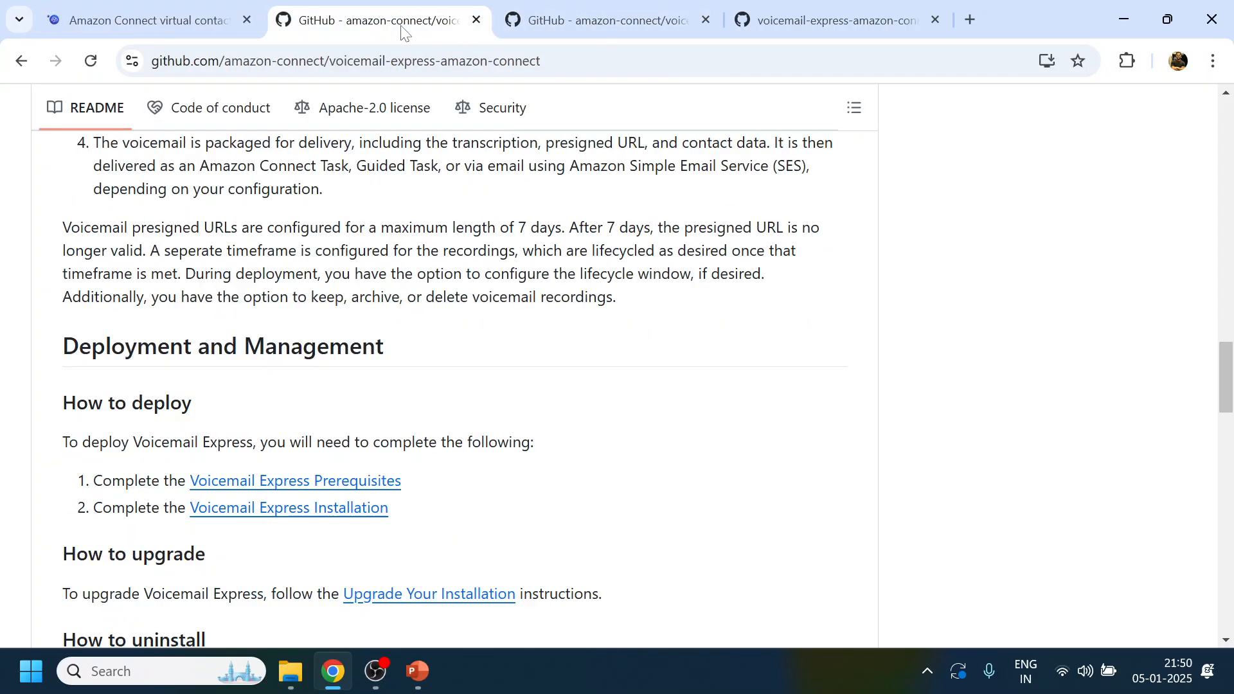
left_click(847, 15)
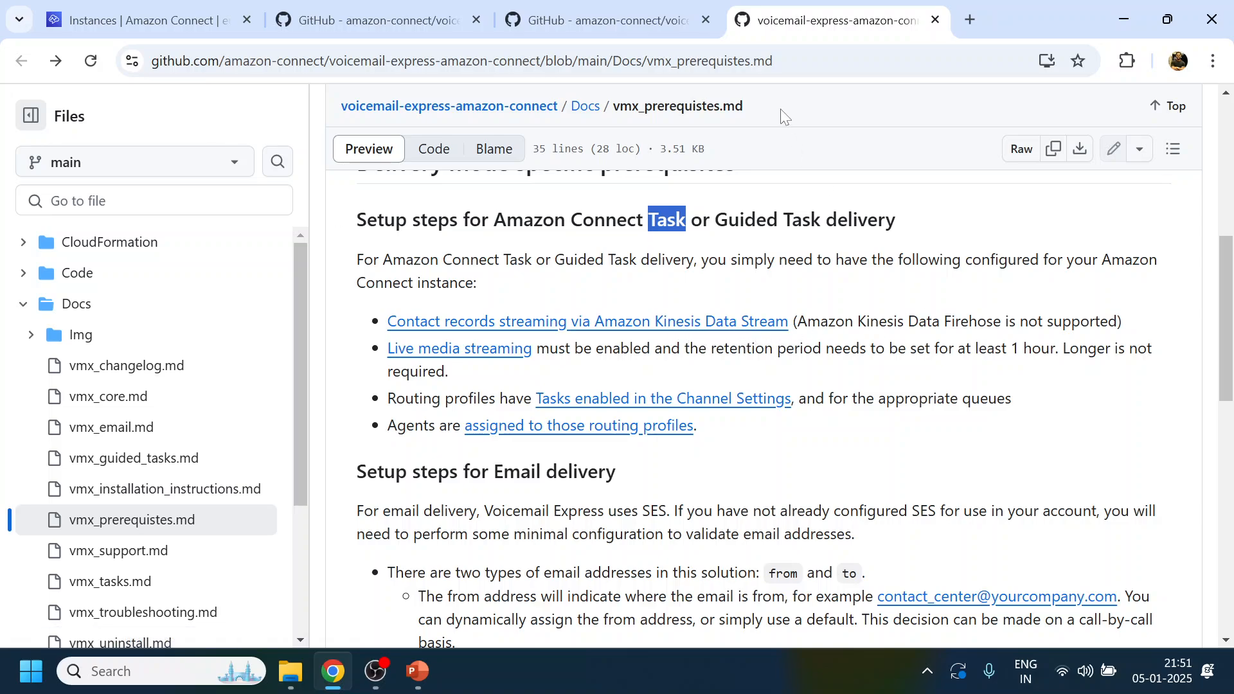
right_click(749, 326)
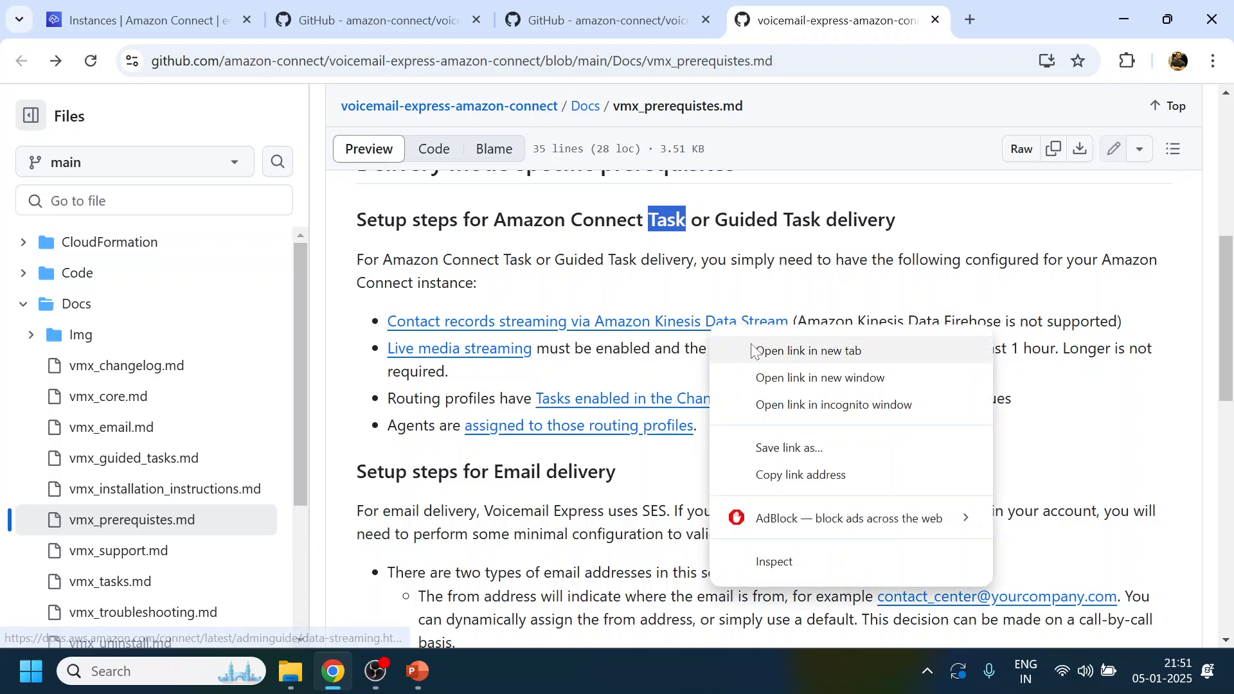
left_click(765, 350)
left_click(915, 18)
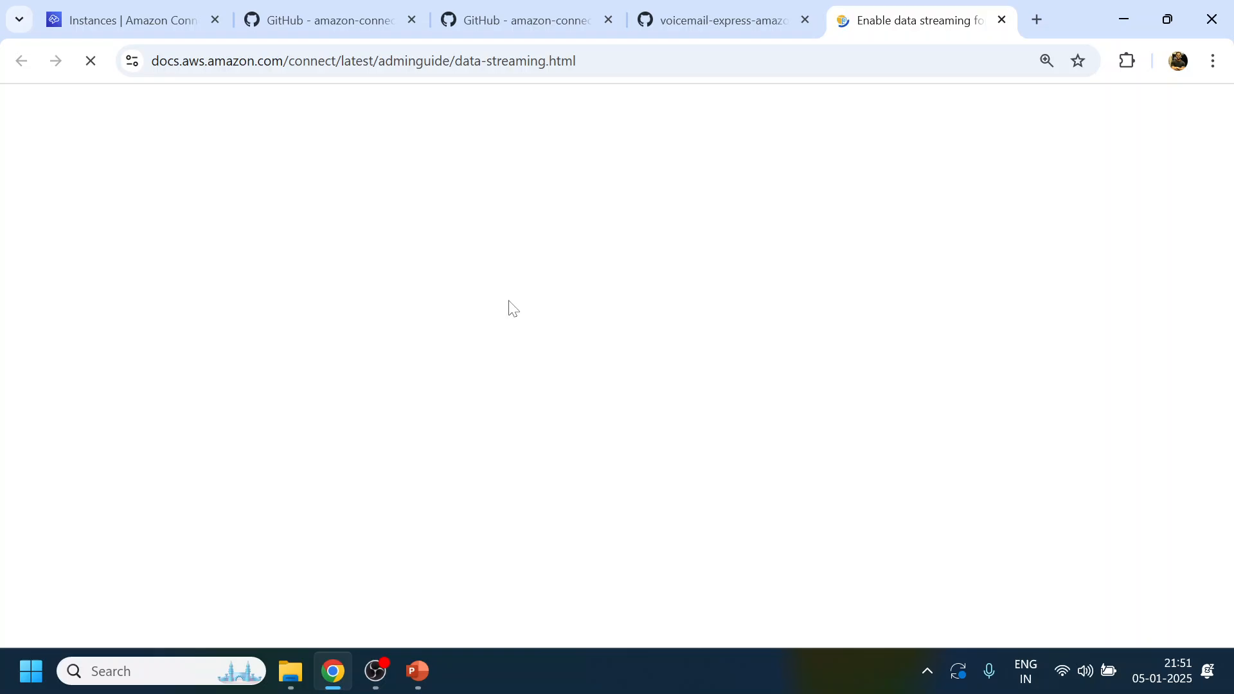
scroll(683, 281, "down", 5)
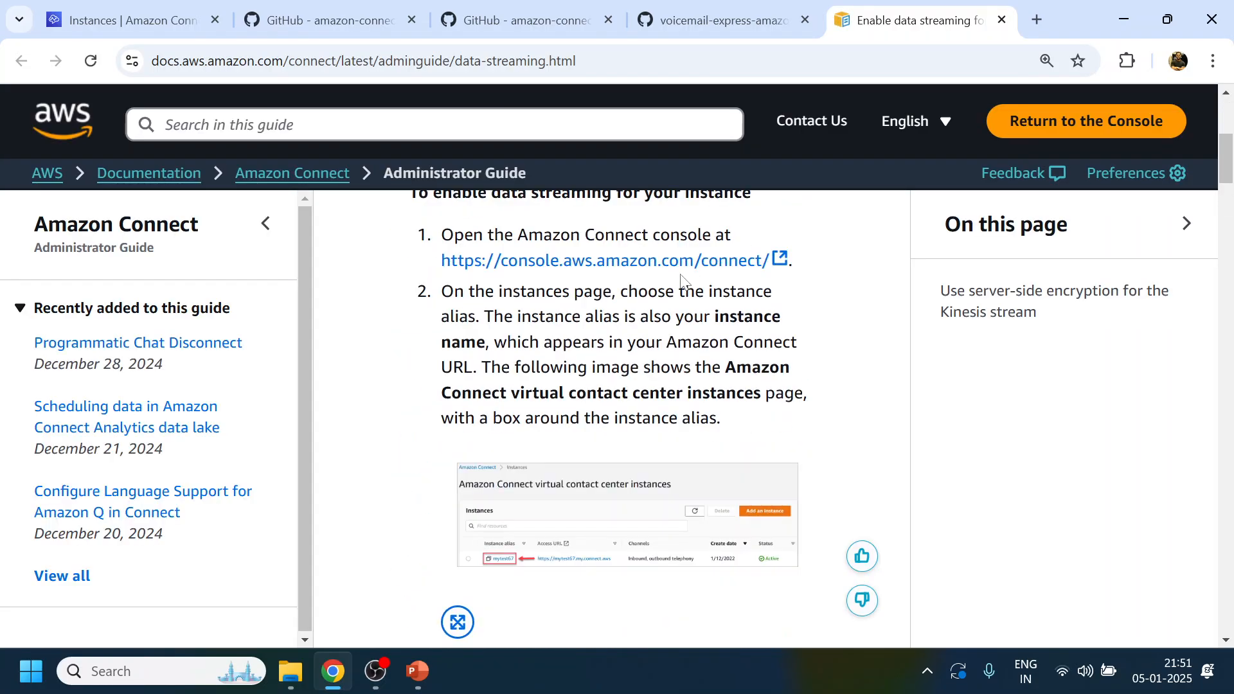
scroll(683, 280, "down", 1)
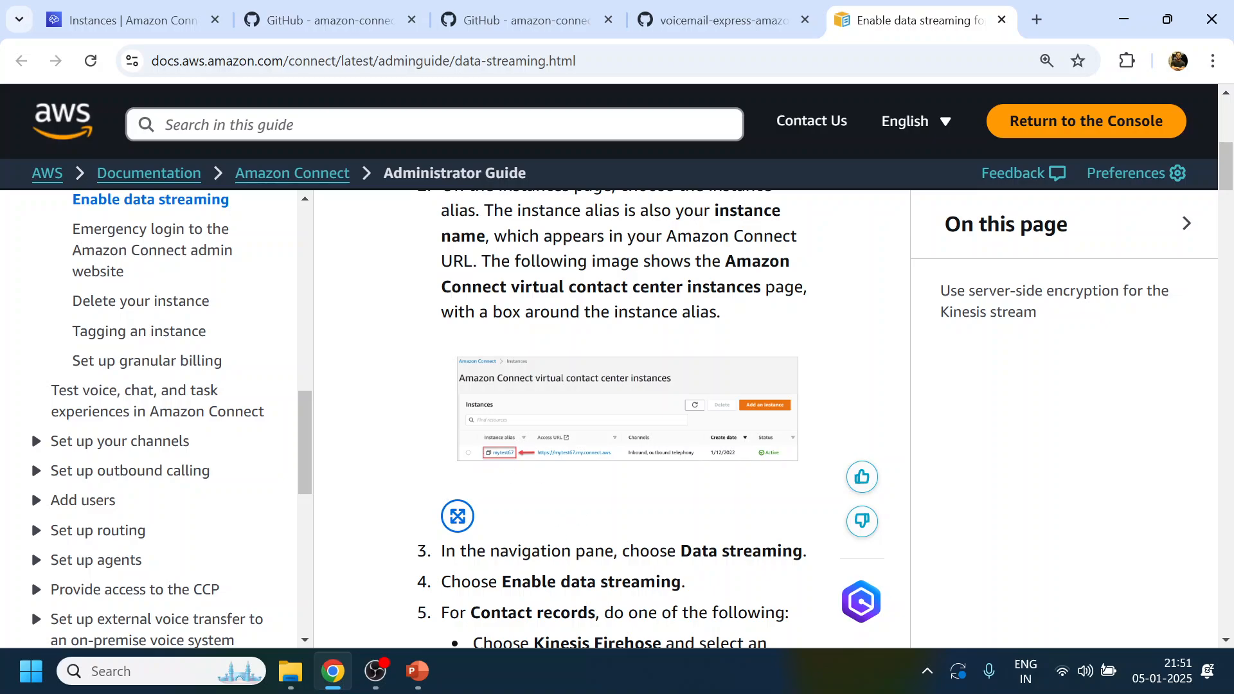
scroll(683, 281, "down", 5)
- Open the data streaming settings of the readthemanual Amazon Connect instance, following the guide
left_click(158, 21)
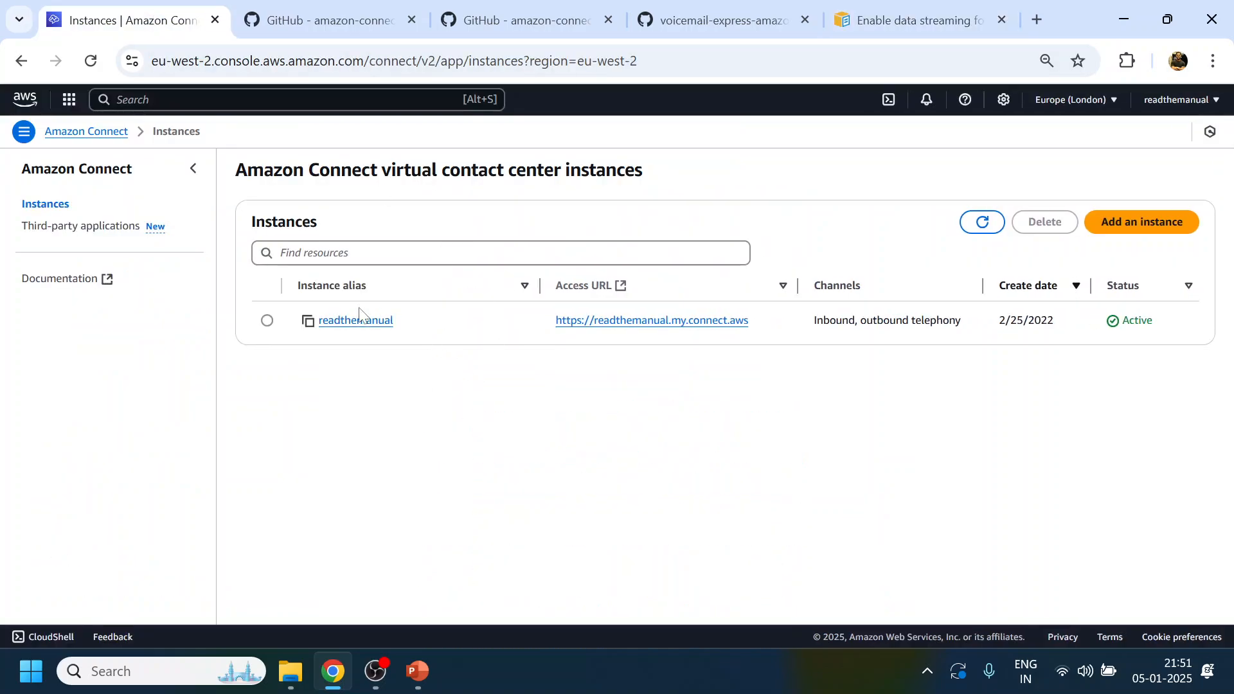
left_click(338, 322)
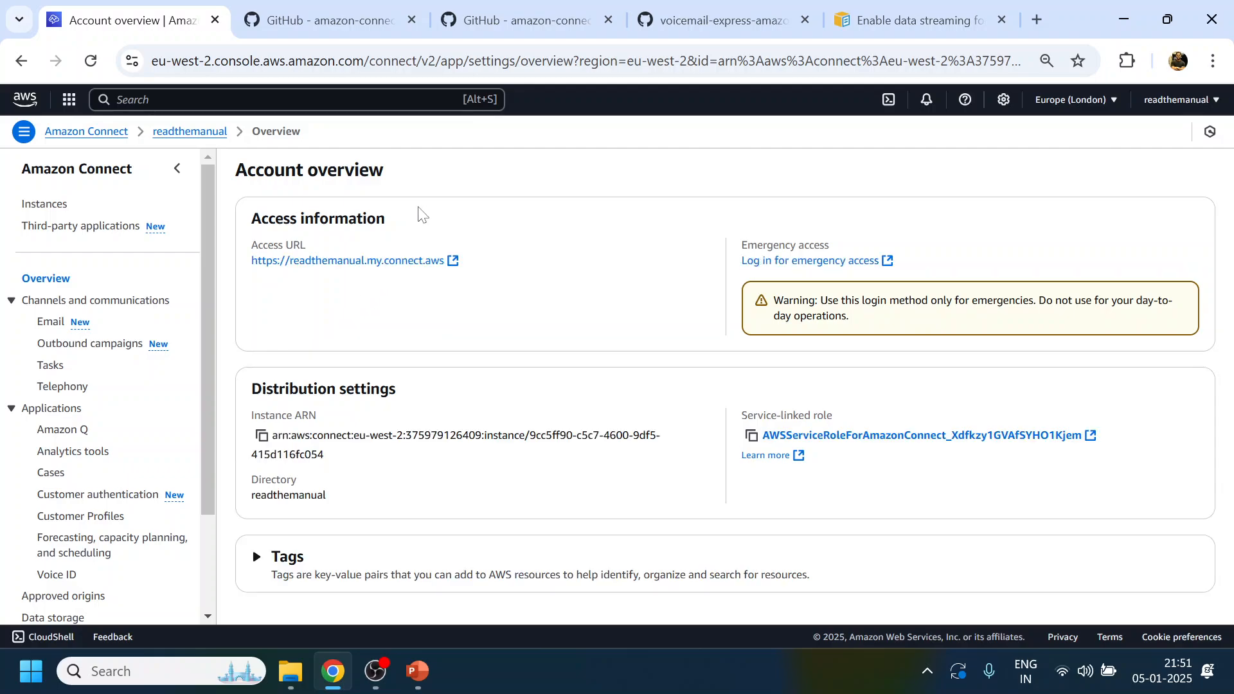
left_click(900, 20)
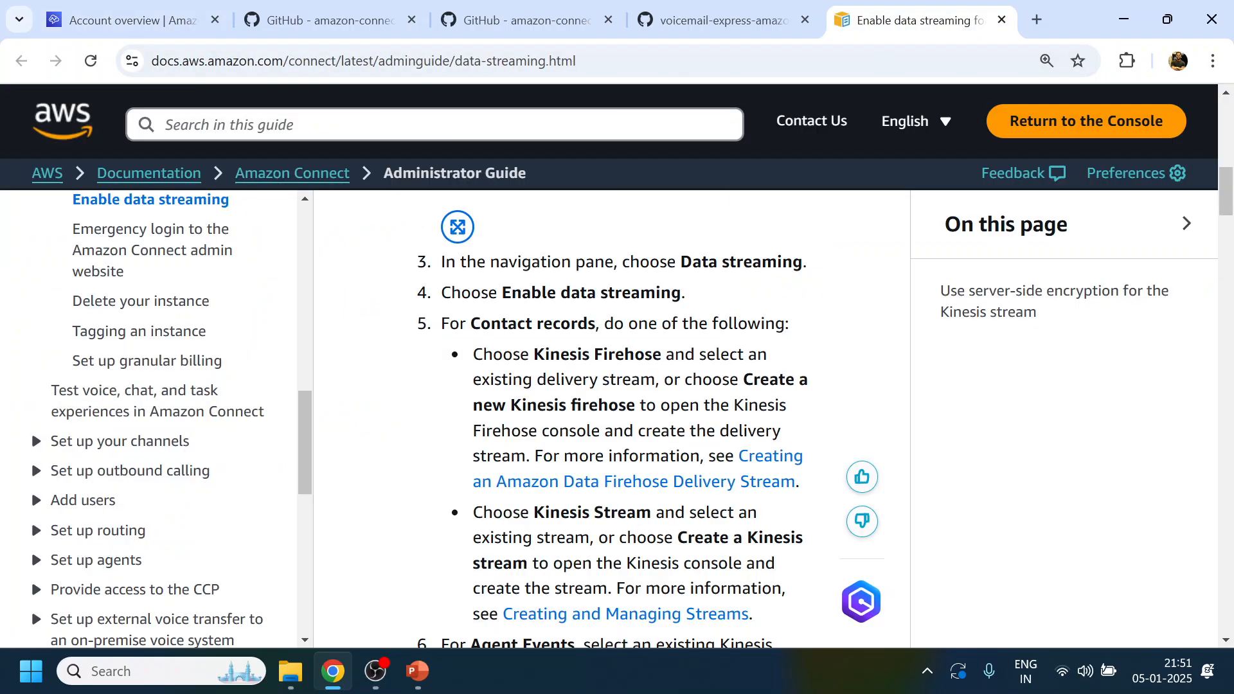
scroll(644, 358, "up", 4)
scroll(532, 476, "down", 5)
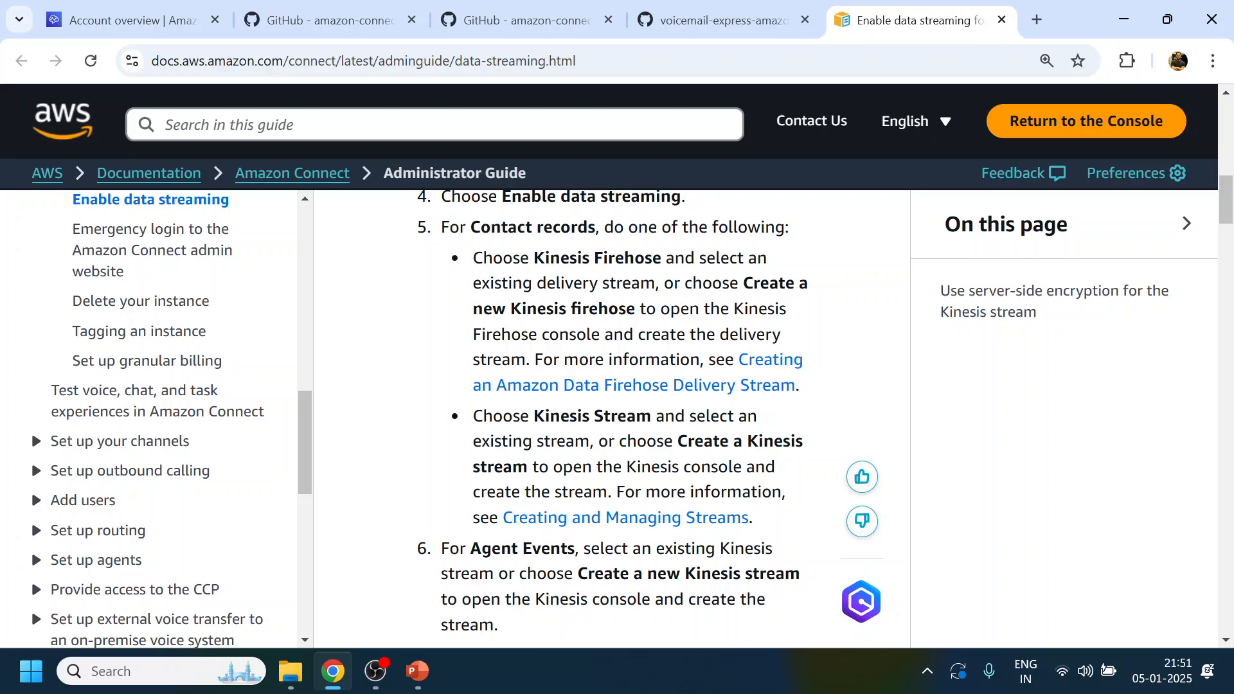
scroll(546, 315, "up", 1)
left_click_drag(489, 294, 800, 263)
left_click(138, 19)
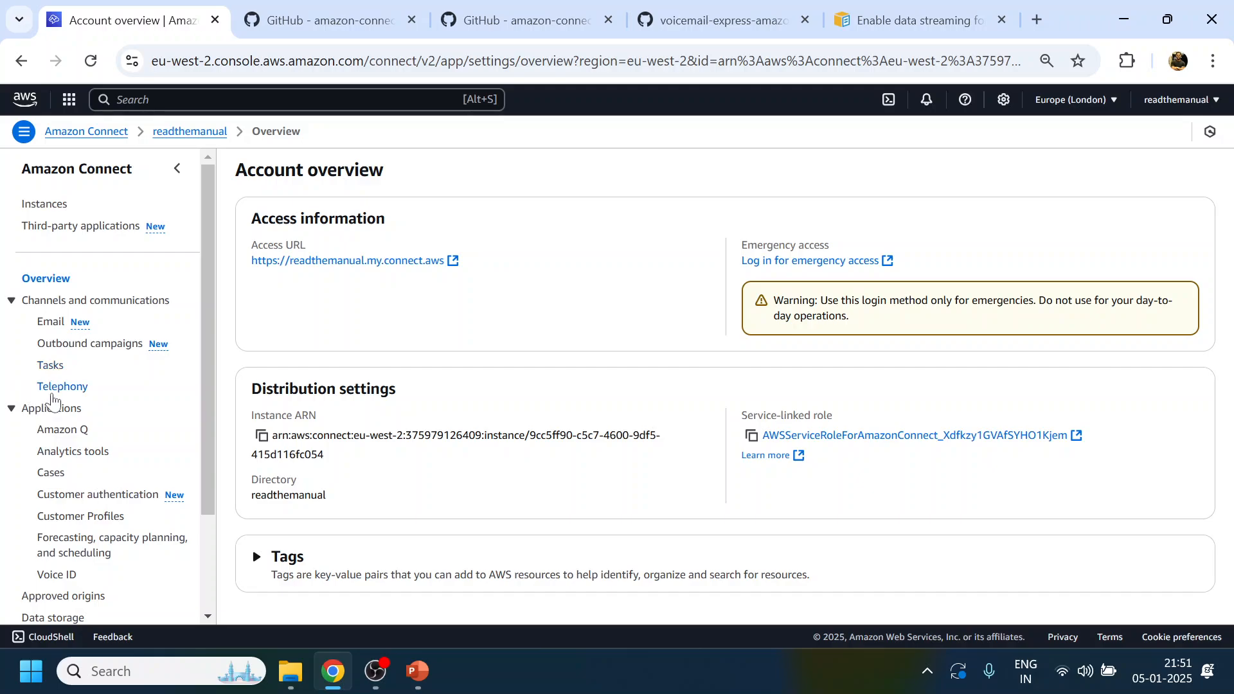
scroll(52, 488, "down", 1)
left_click(61, 545)
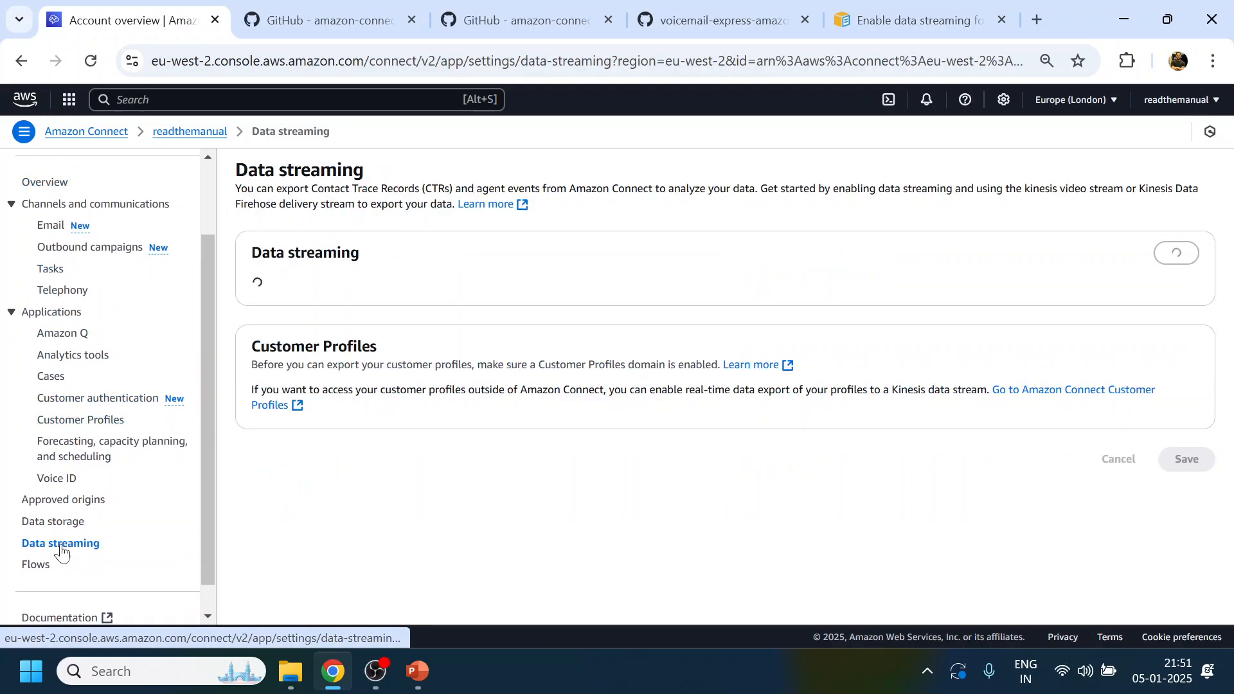
- Enable data streaming and, in line with the Voicemail Express prerequisites, choose Kinesis Stream for Contact Trace Records
left_click(307, 283)
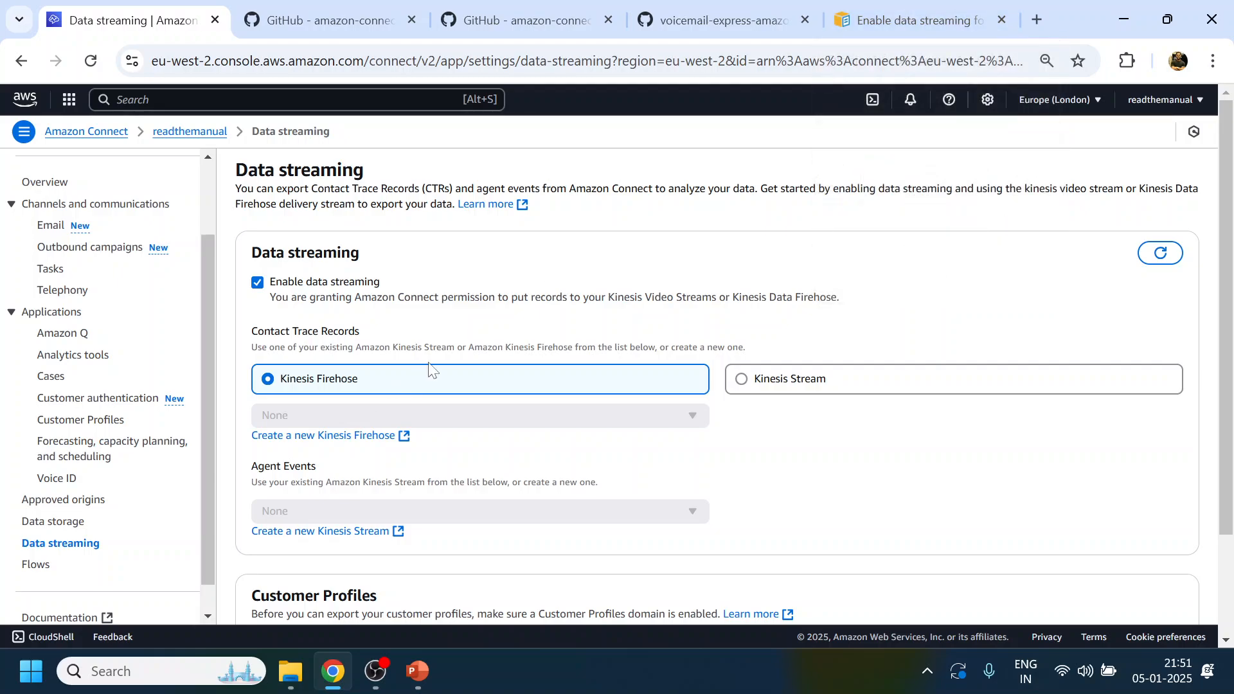
left_click(909, 20)
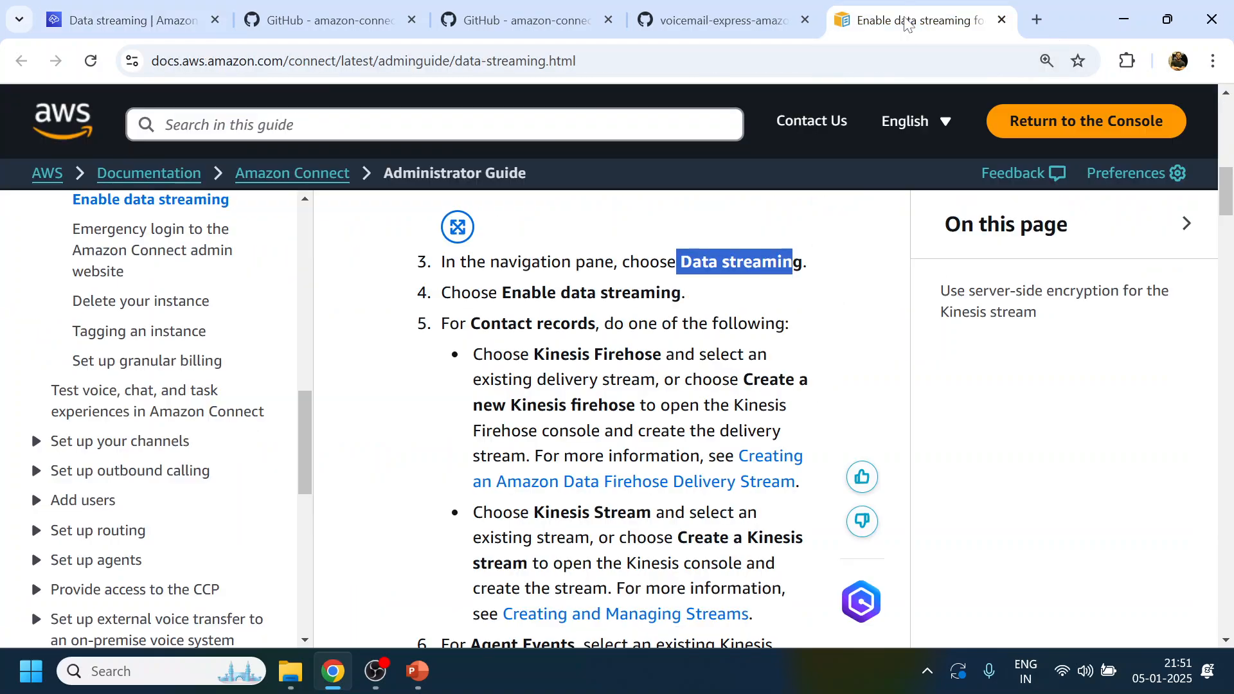
left_click(713, 20)
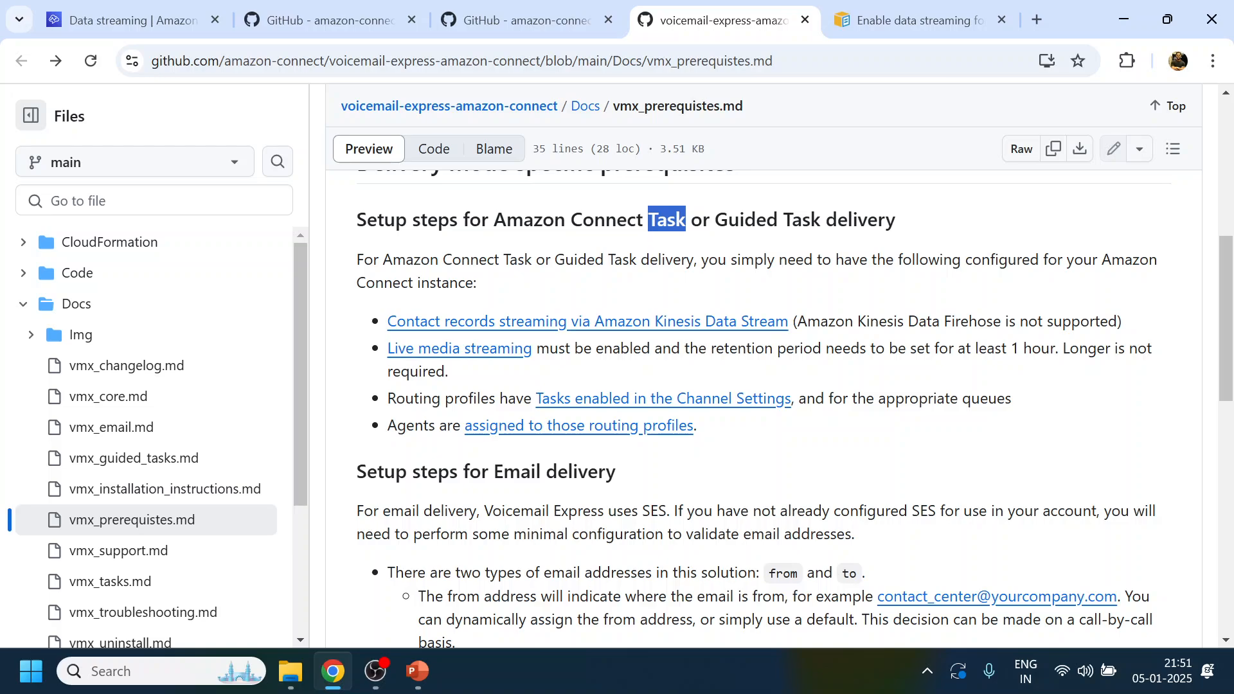
left_click_drag(858, 322, 1099, 321)
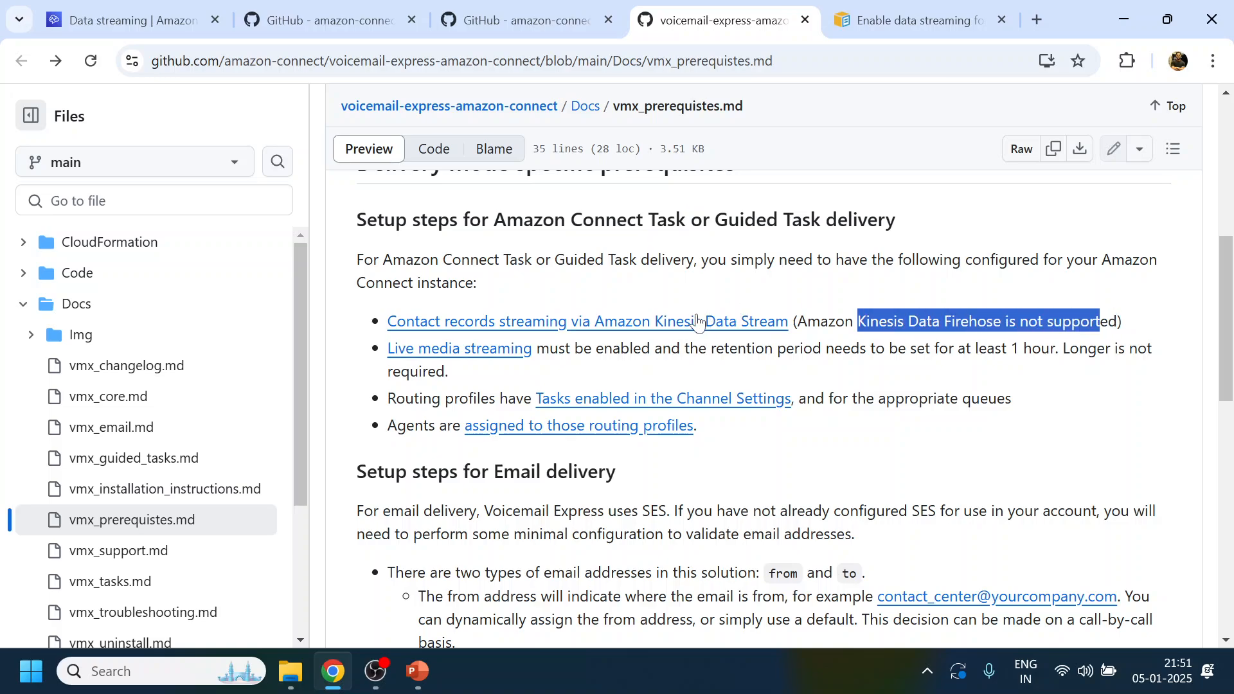
left_click(127, 17)
left_click(741, 383)
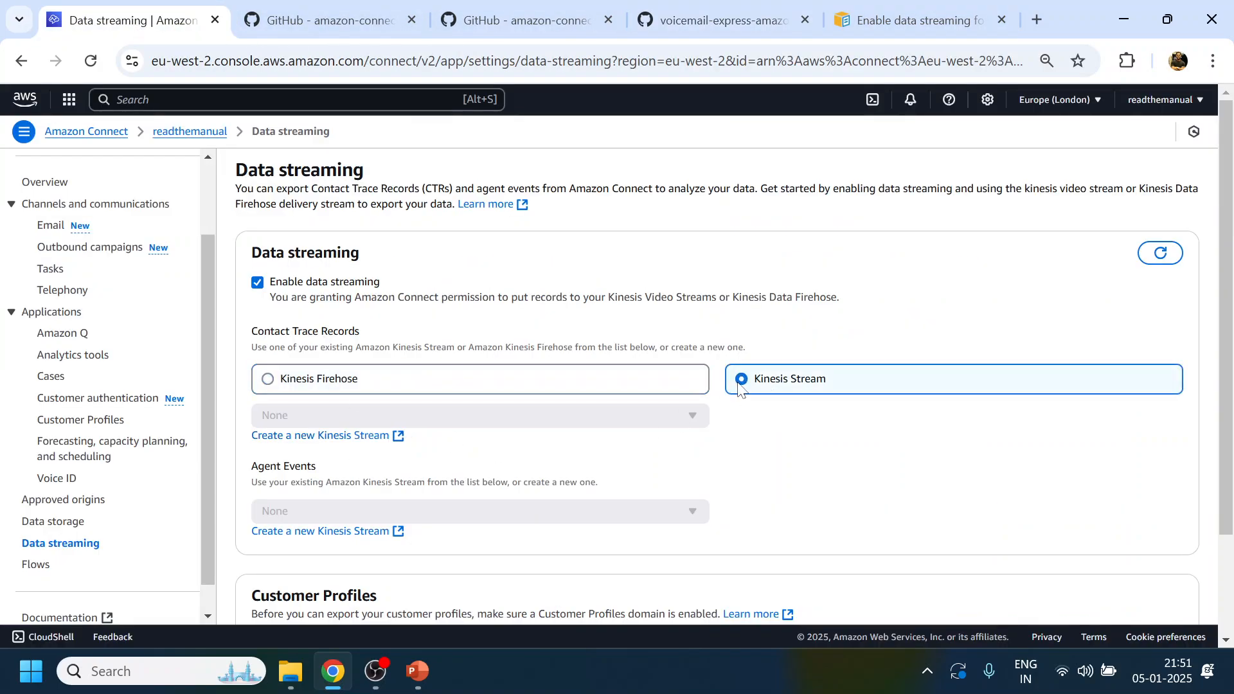
- Review the guide's contact records instructions and open the Kinesis console to create a new stream for Contact Trace Records
left_click(913, 26)
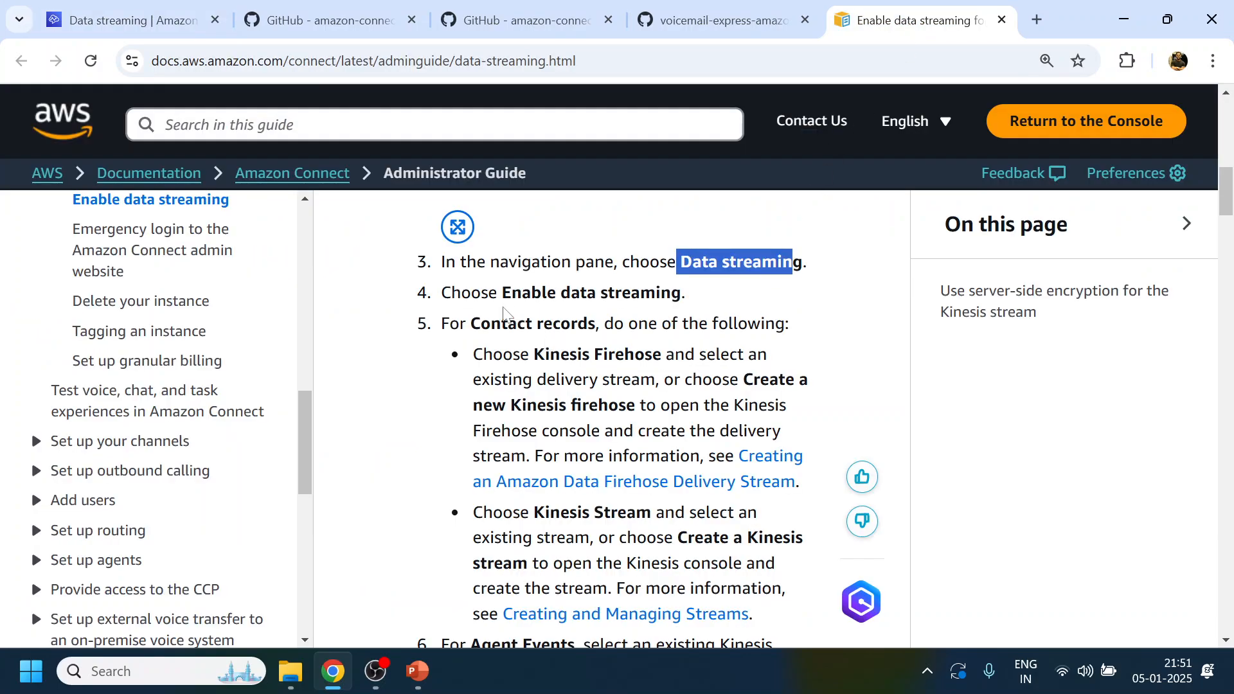
left_click_drag(503, 313, 682, 315)
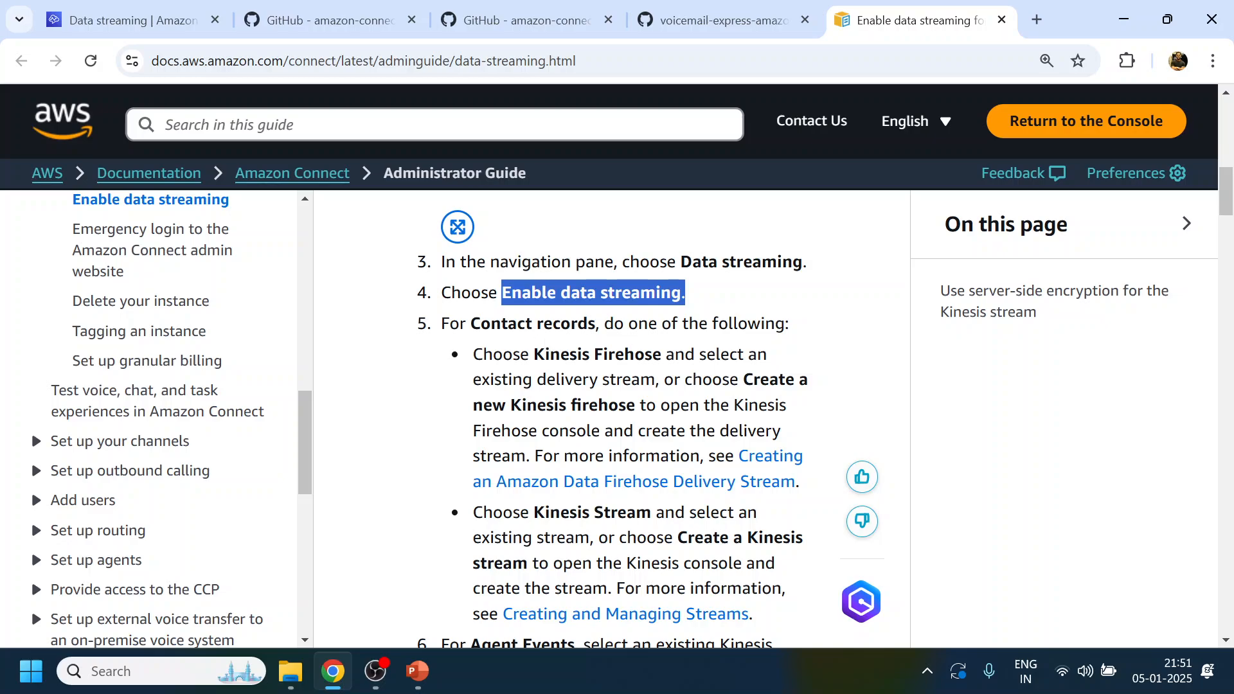
left_click_drag(491, 323, 748, 551)
scroll(749, 552, "down", 1)
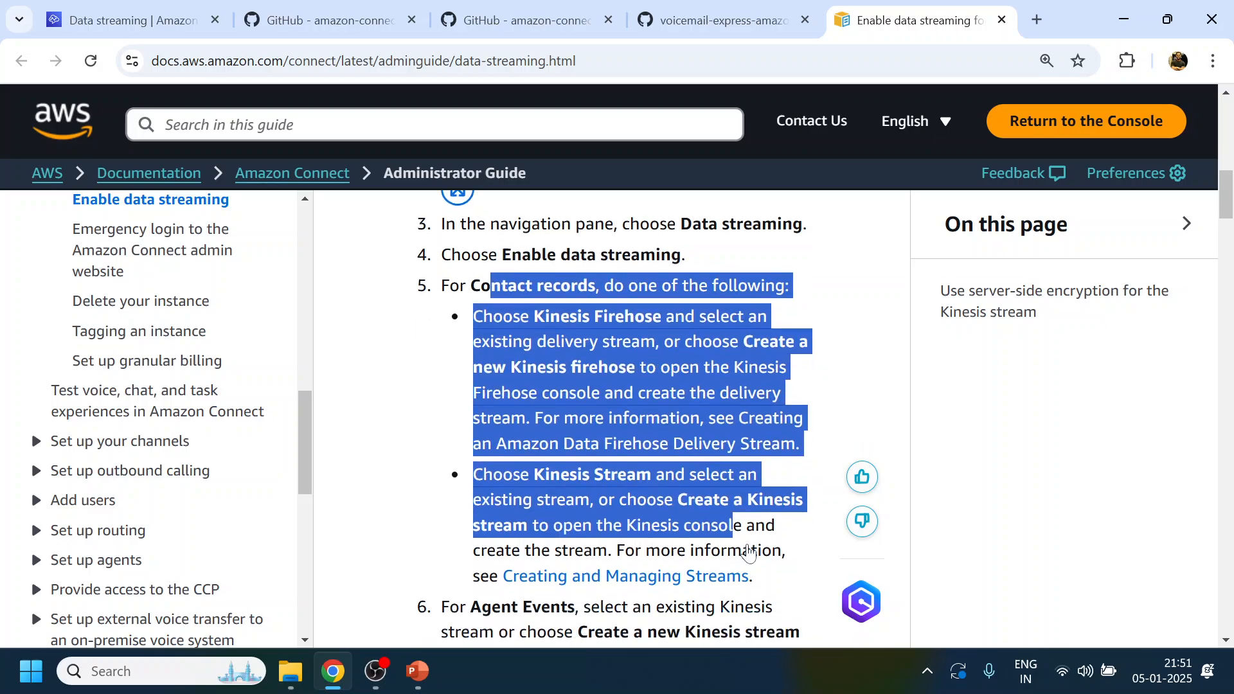
scroll(748, 551, "down", 3)
left_click(128, 20)
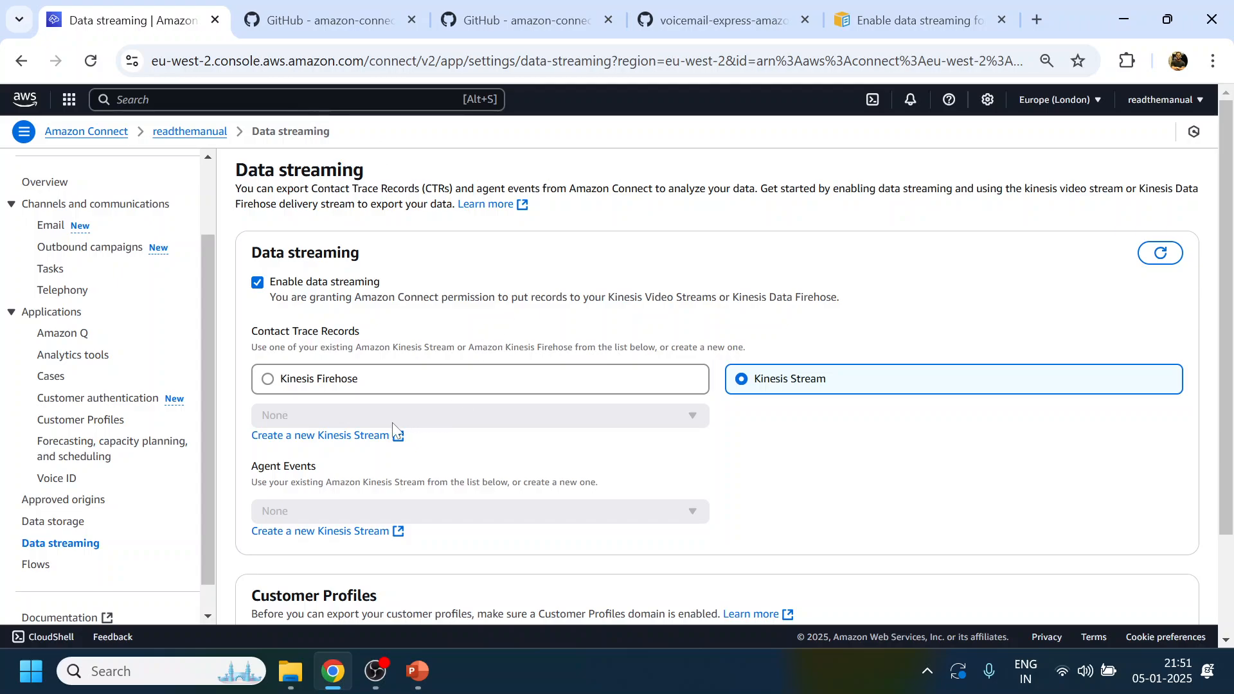
left_click(344, 437)
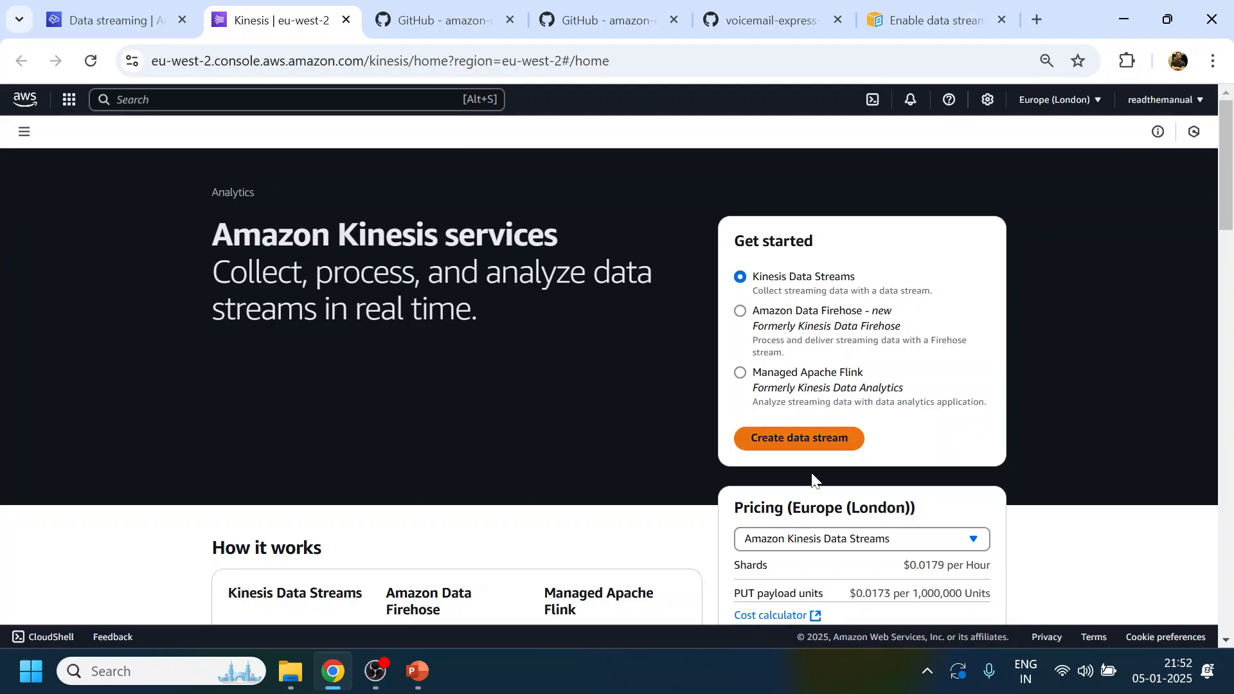
left_click(816, 442)
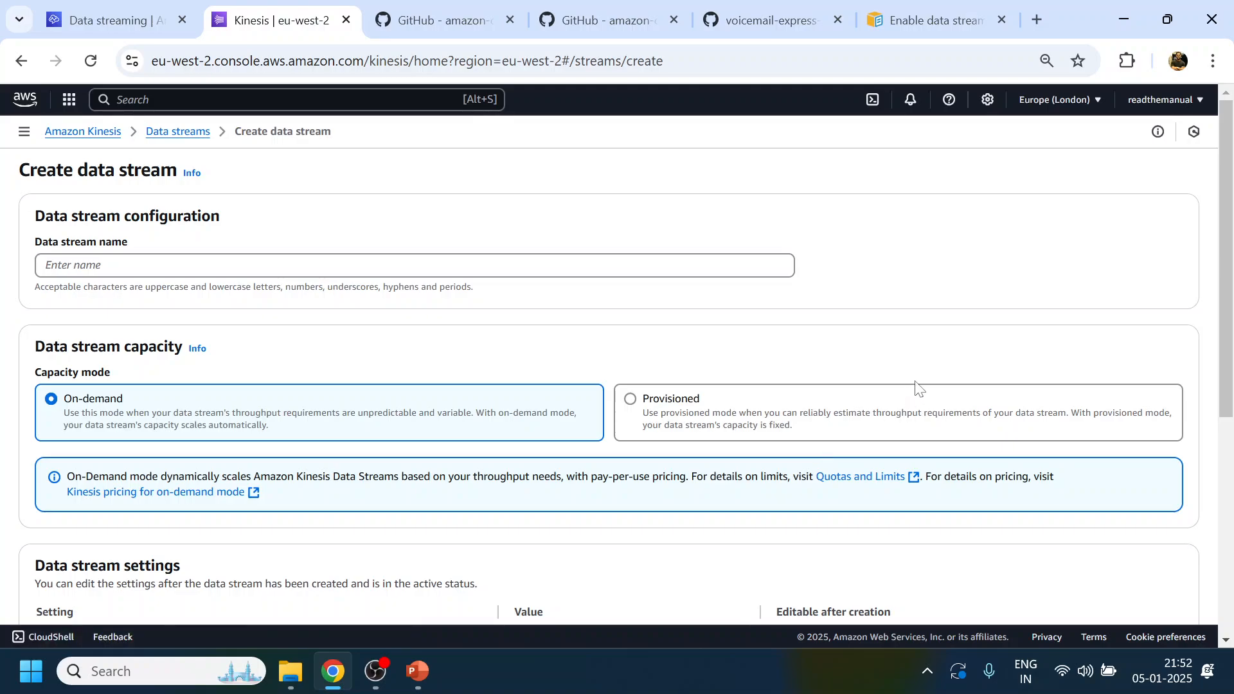
left_click(415, 266)
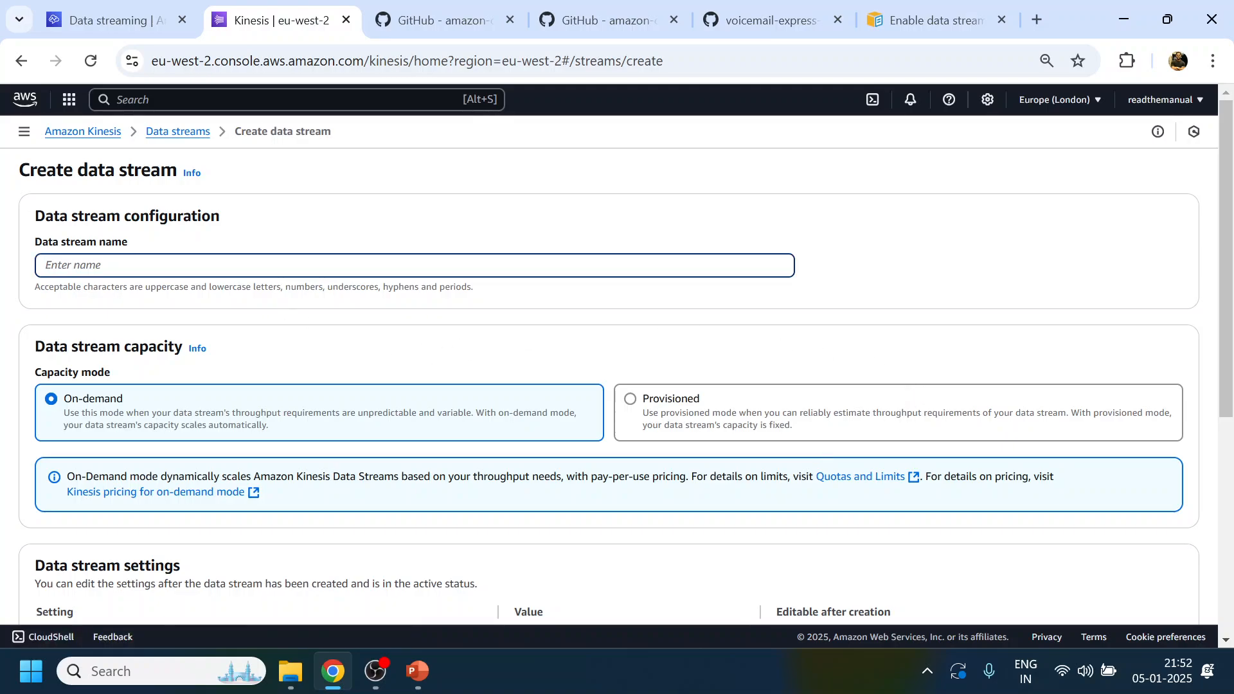
type("VoiceMail")
left_click(21, 61)
- Check the Amazon Kinesis Data Streams pricing for shards and PUT payload units in Europe (London)
scroll(950, 344, "down", 3)
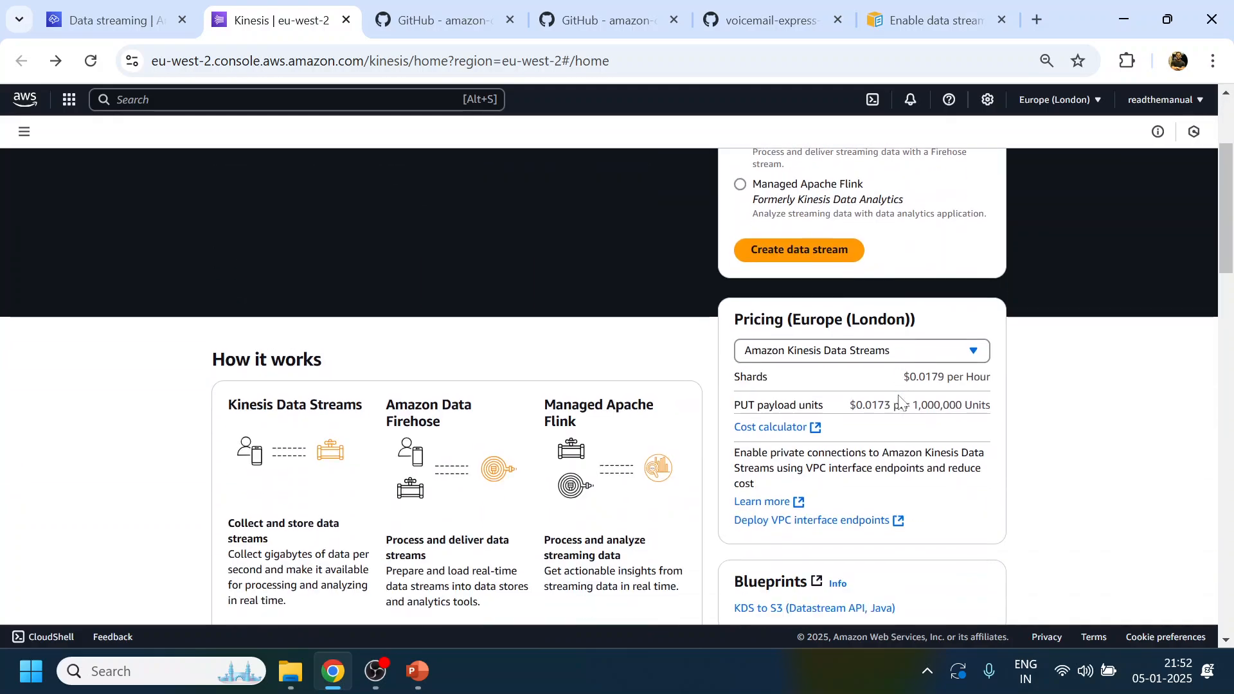
left_click_drag(740, 373, 926, 432)
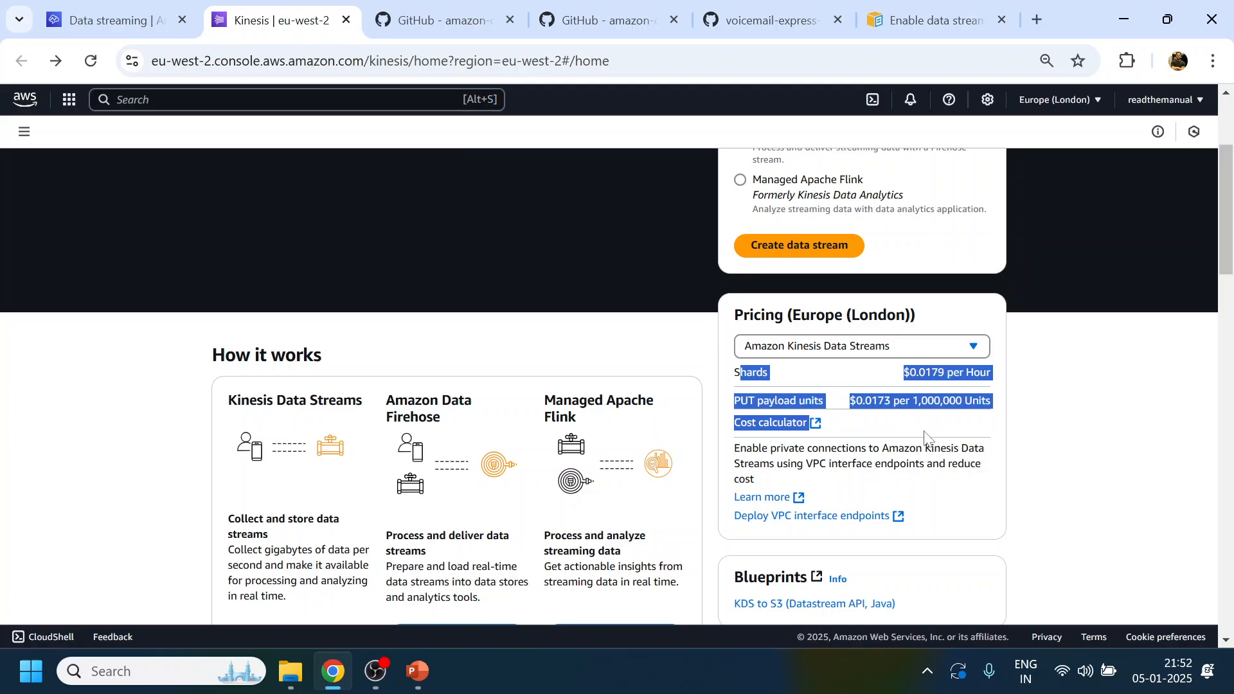
scroll(925, 435, "down", 3)
scroll(925, 435, "up", 6)
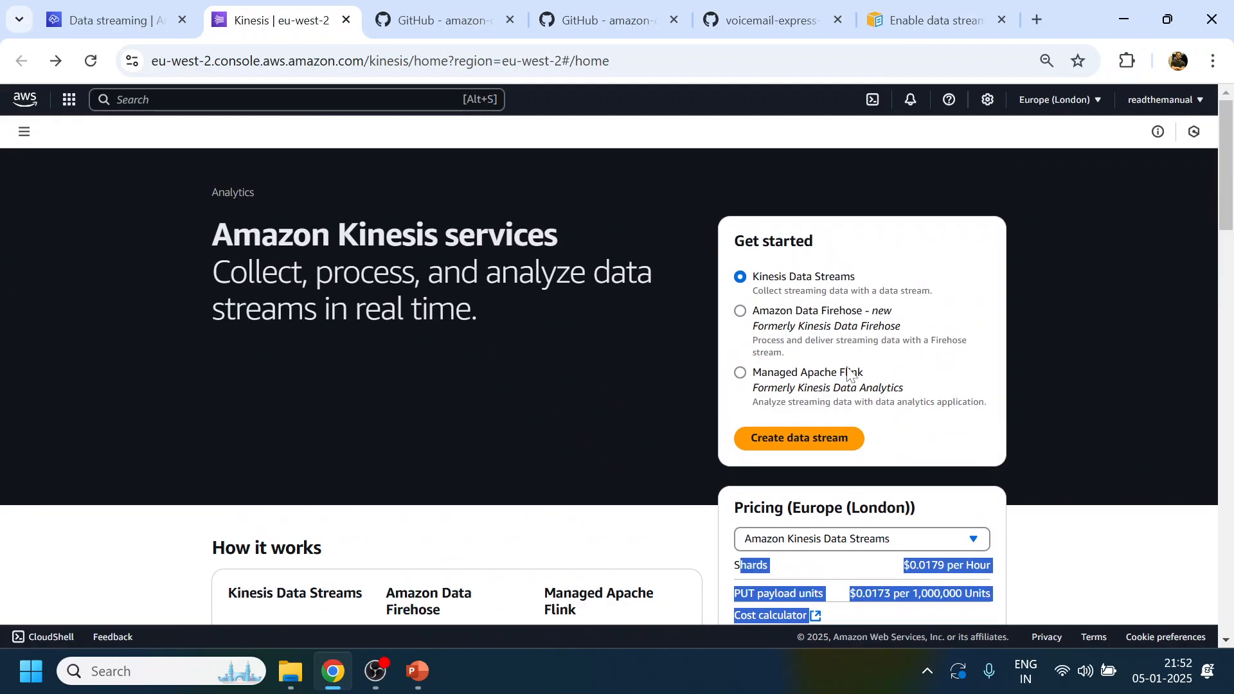
- Create a Kinesis data stream named VoiceMailStream with on-demand capacity and the default settings
left_click(815, 432)
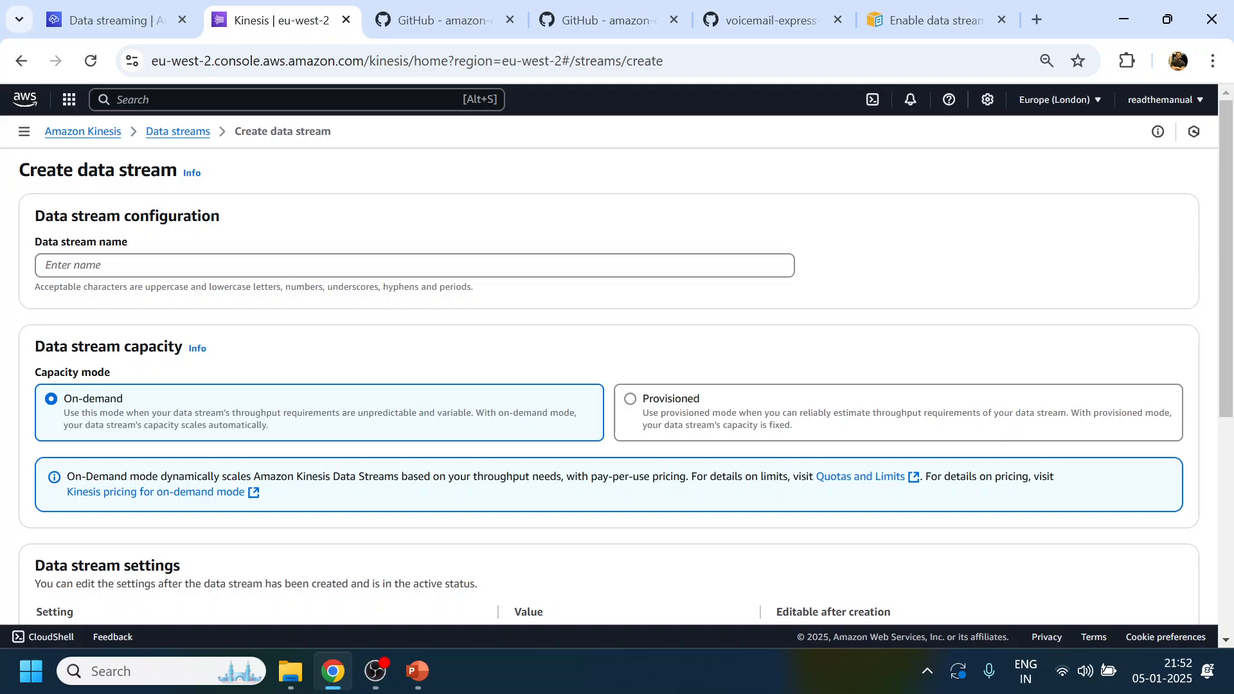
left_click(415, 265)
type("Voic")
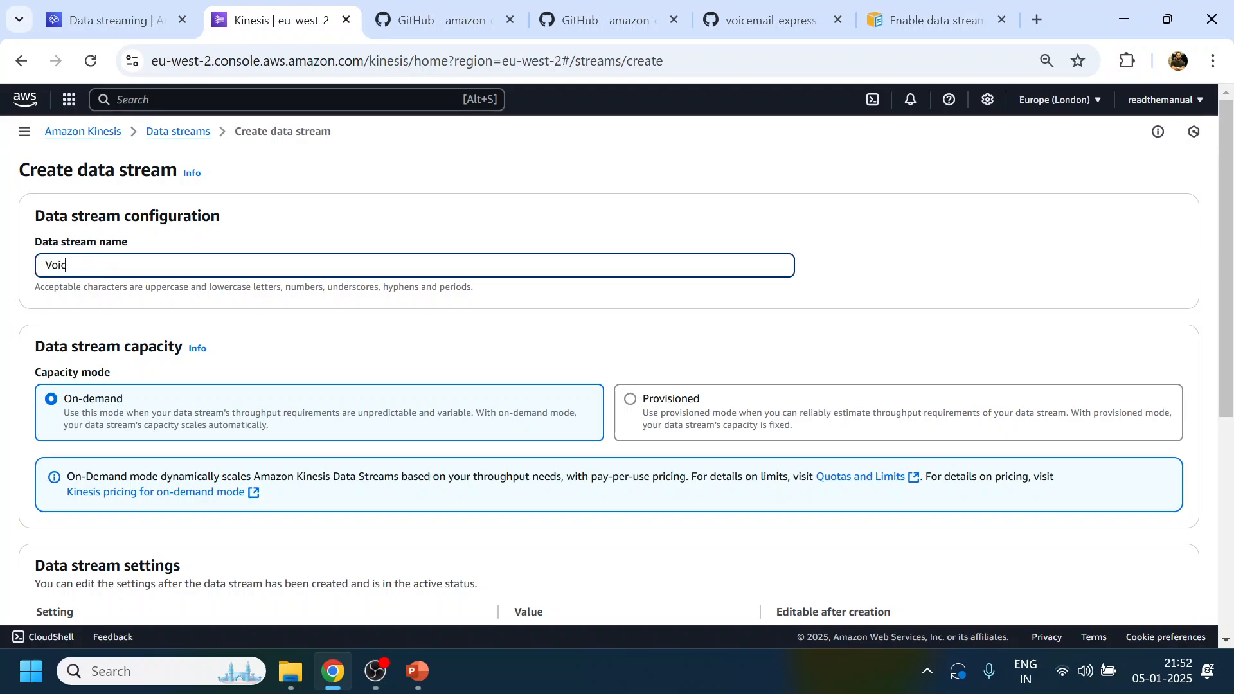
type("eMailStream")
scroll(687, 315, "down", 6)
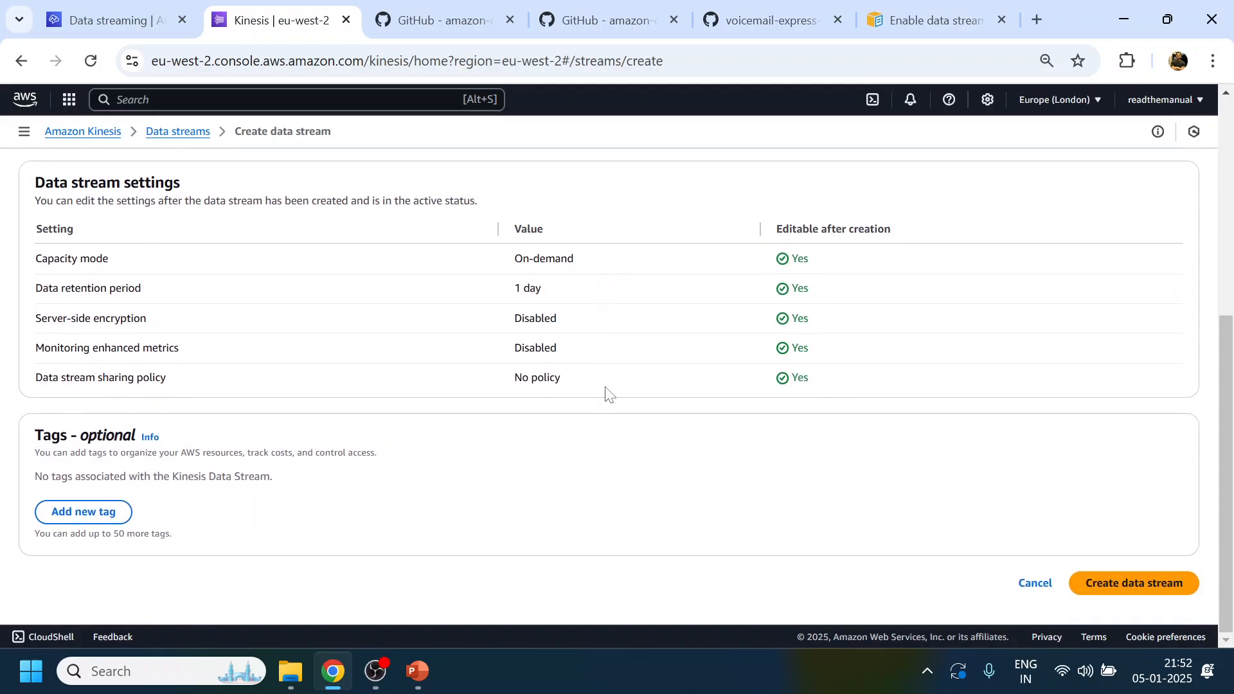
left_click(1154, 594)
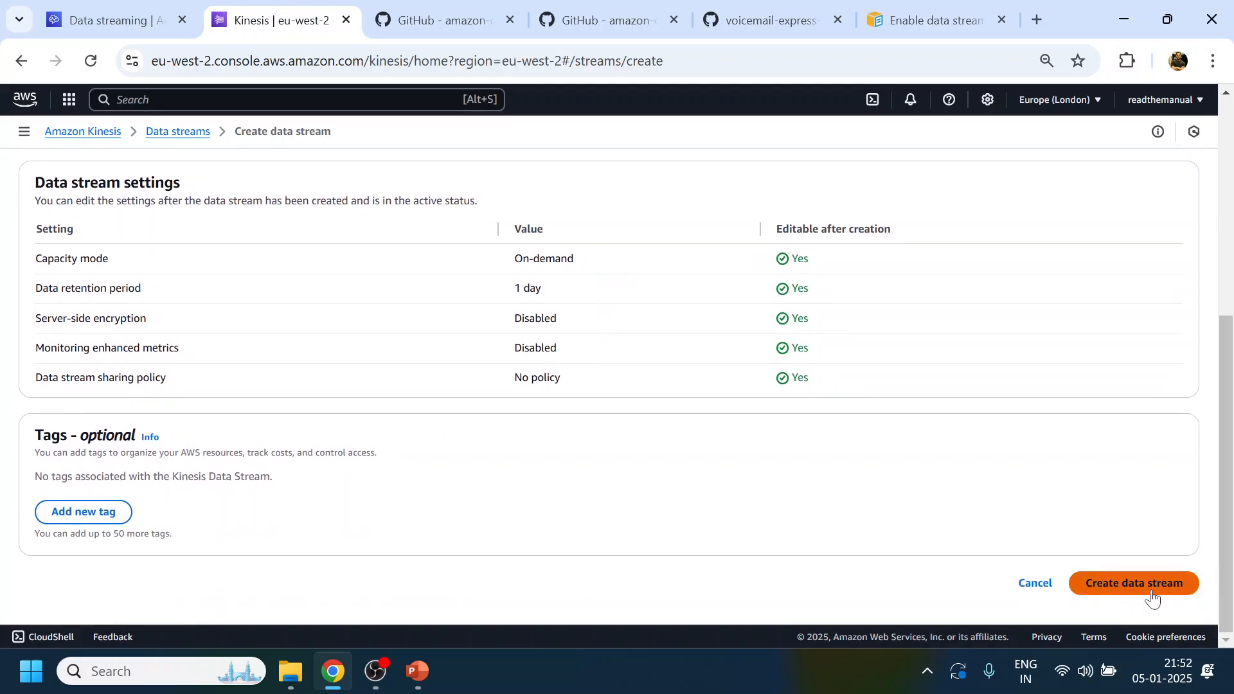
- Review the guide's Agent Events, Save and server-side encryption instructions, and check the new VoiceMailStream in the Kinesis console
left_click(960, 11)
scroll(821, 415, "down", 2)
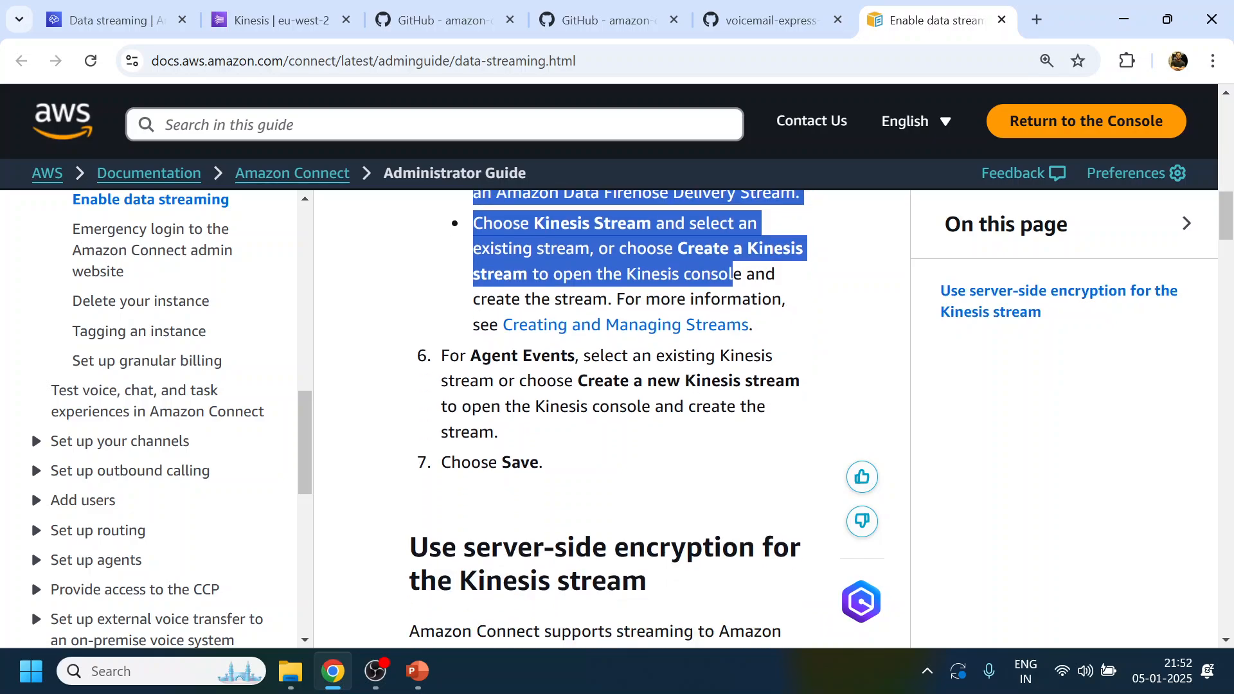
left_click_drag(471, 355, 617, 501)
scroll(617, 450, "down", 4)
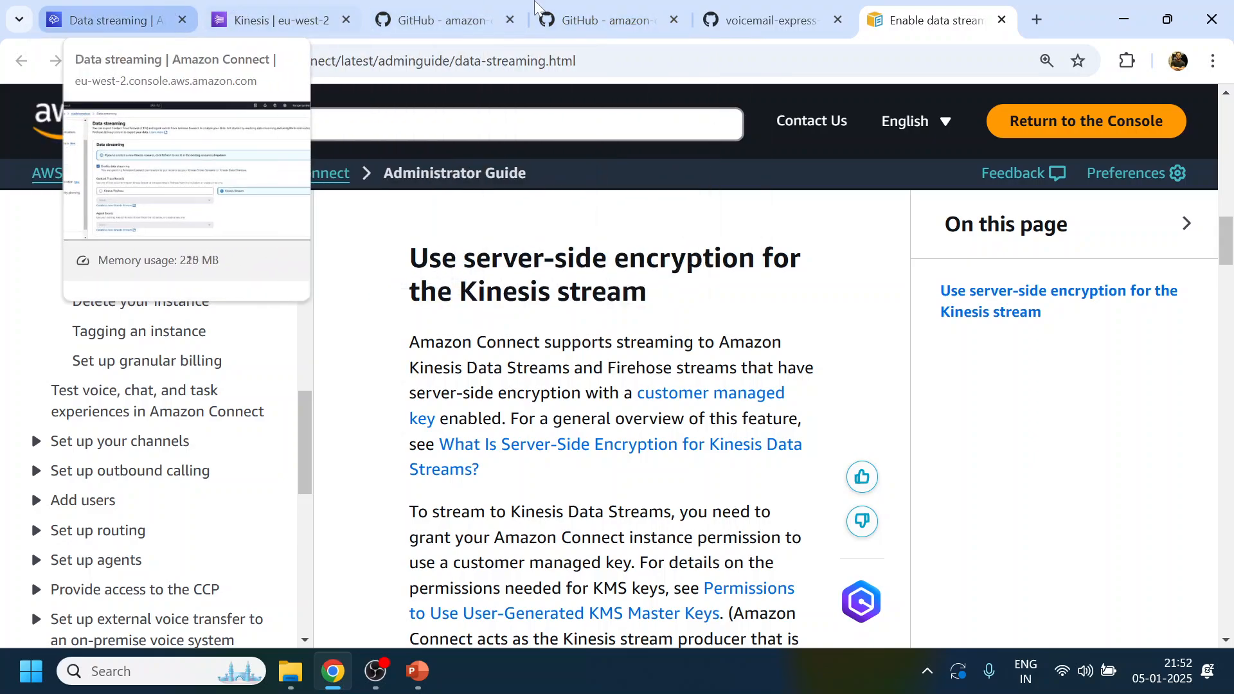
left_click(294, 12)
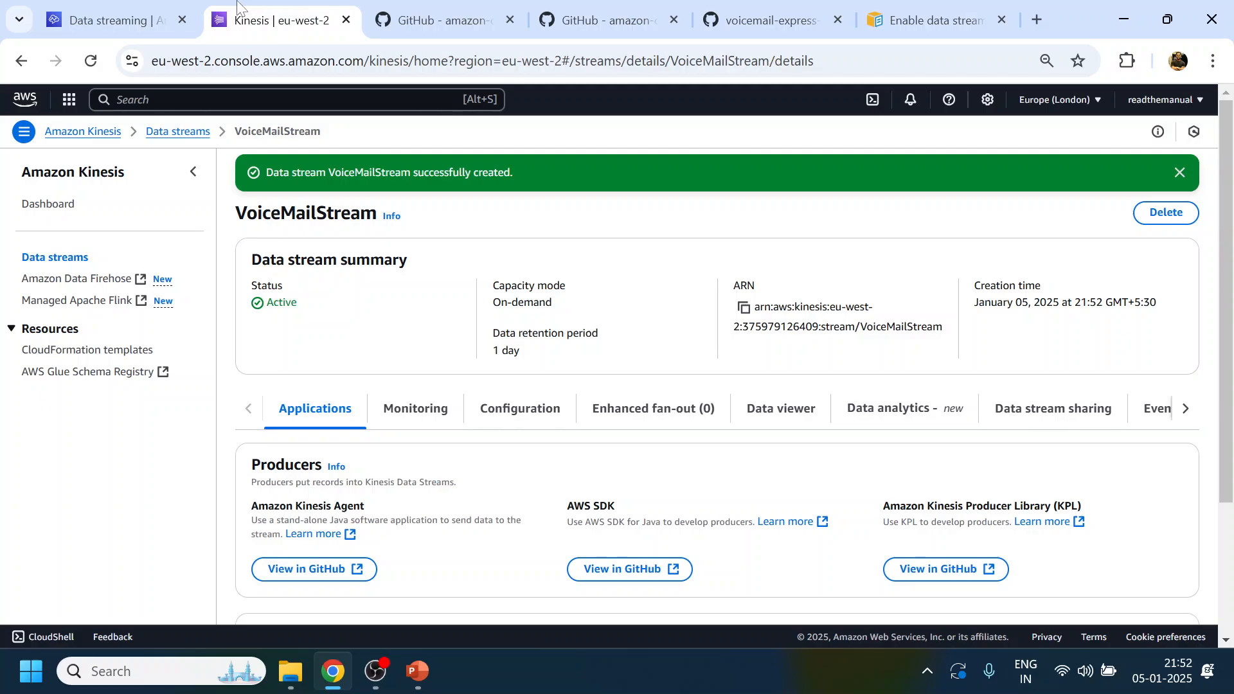
- Try to refresh the stream choices for Contact Trace Records by switching to Kinesis Firehose and back to Kinesis Stream
left_click(141, 9)
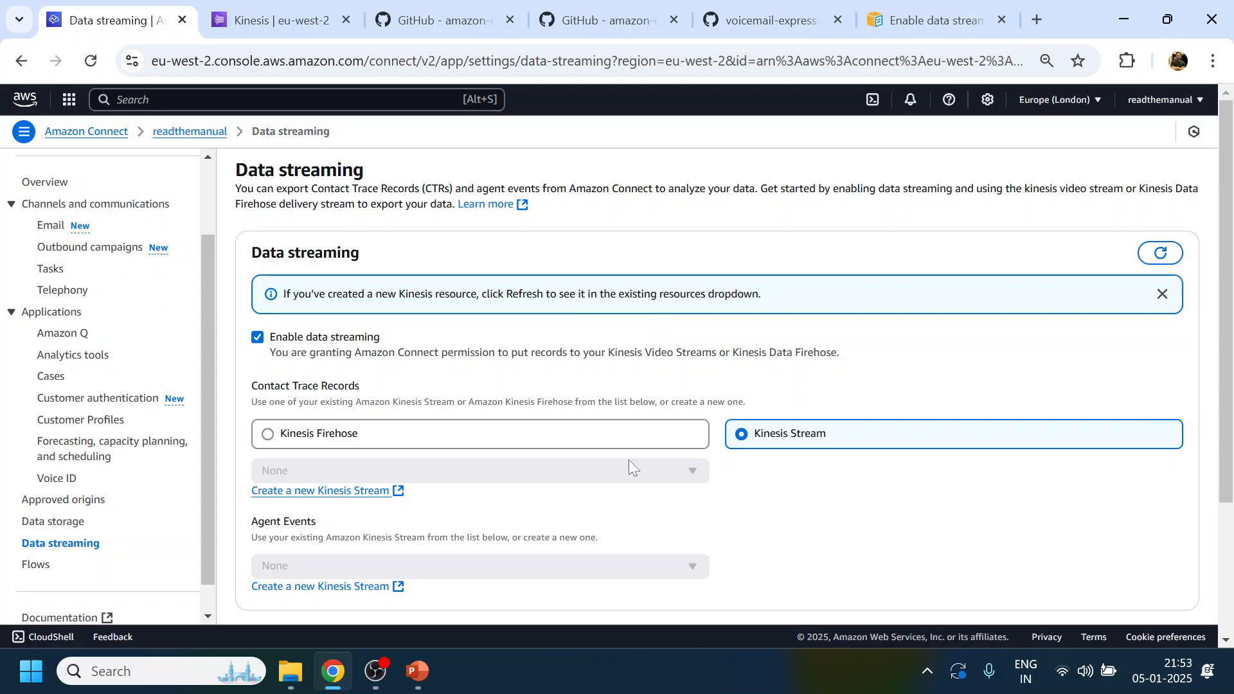
scroll(713, 476, "down", 3)
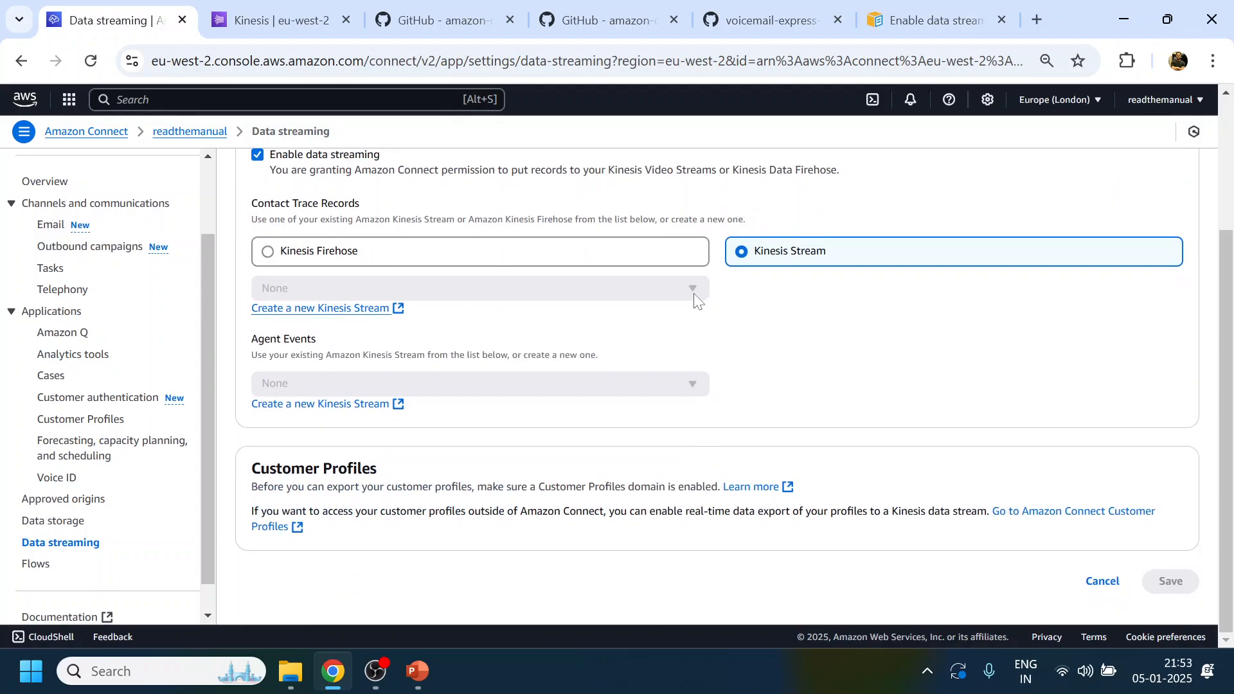
left_click(502, 250)
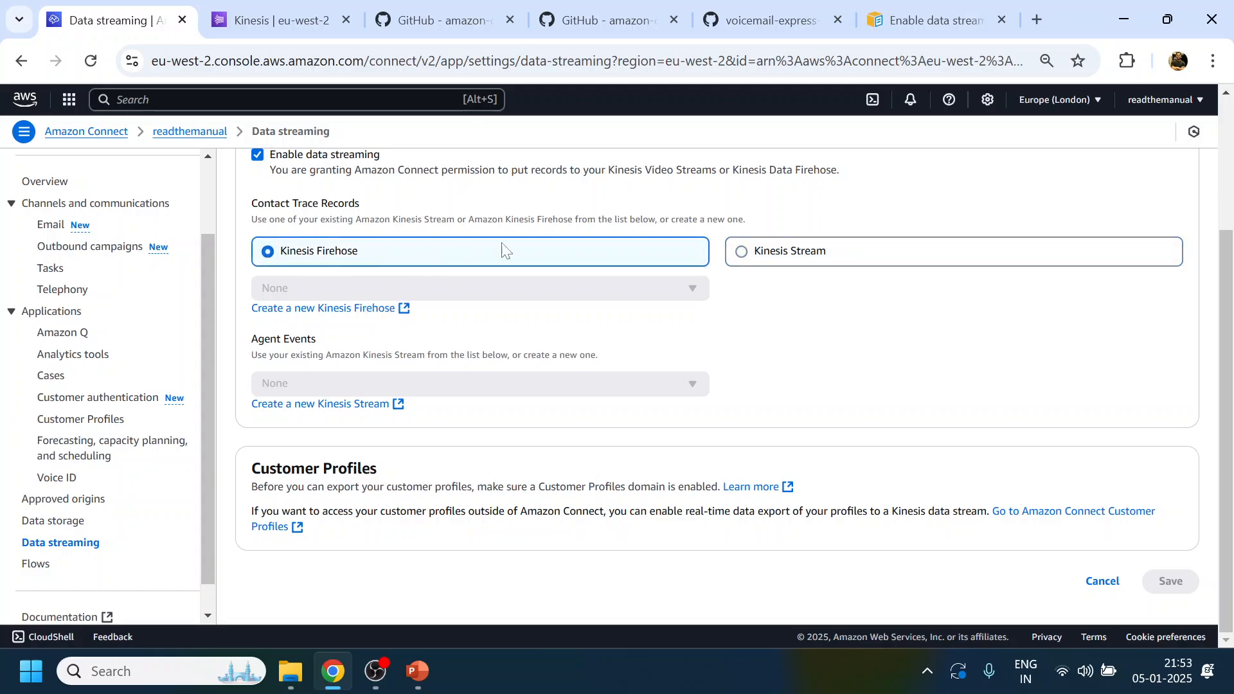
left_click(778, 247)
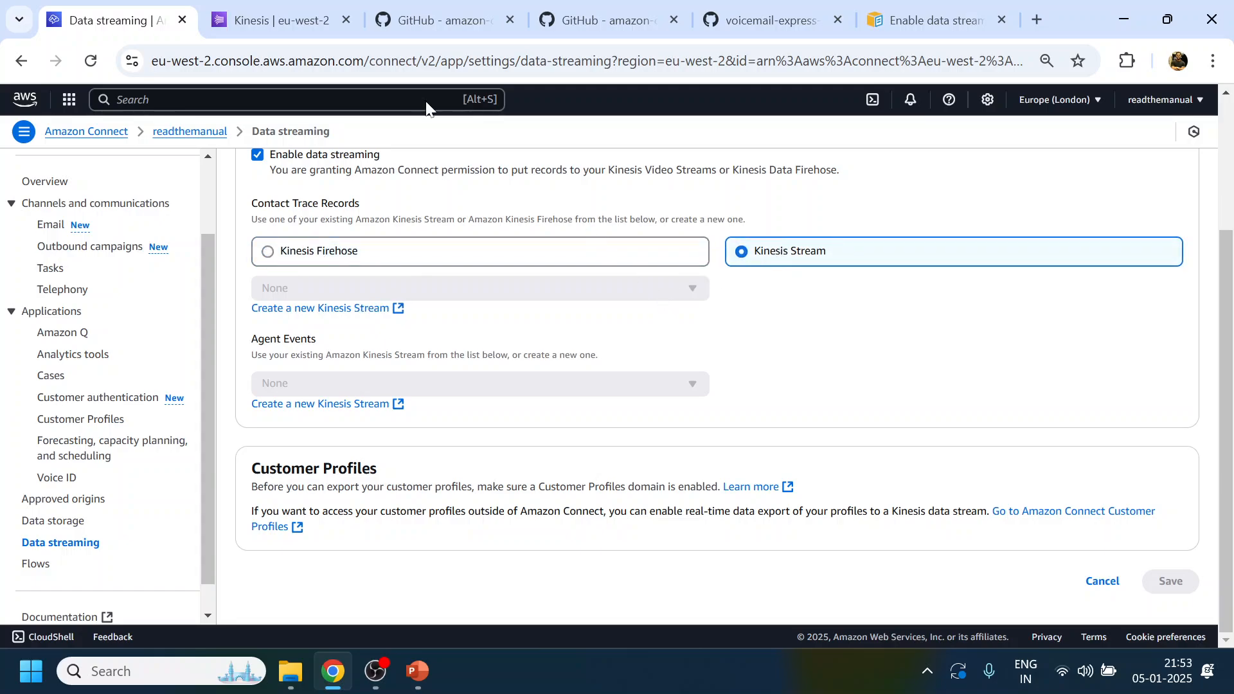
- Check the status and details of VoiceMailStream in the Kinesis console
left_click(276, 20)
scroll(665, 312, "down", 3)
scroll(665, 311, "up", 3)
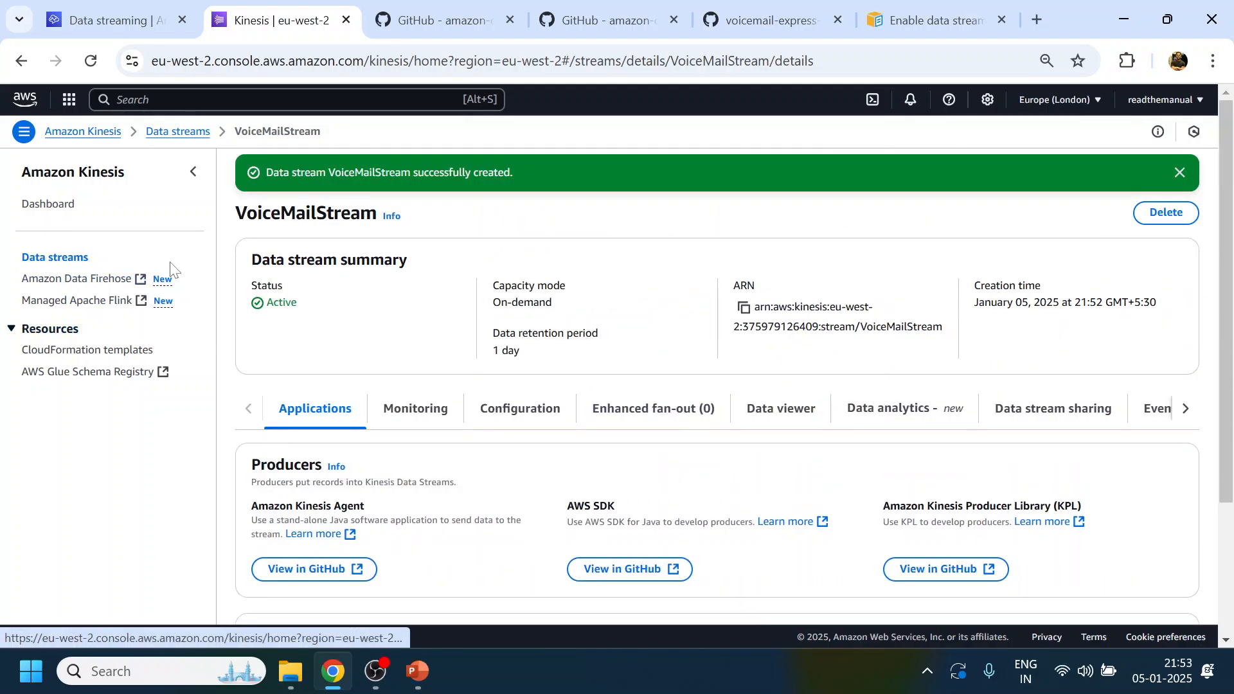
scroll(374, 437, "down", 3)
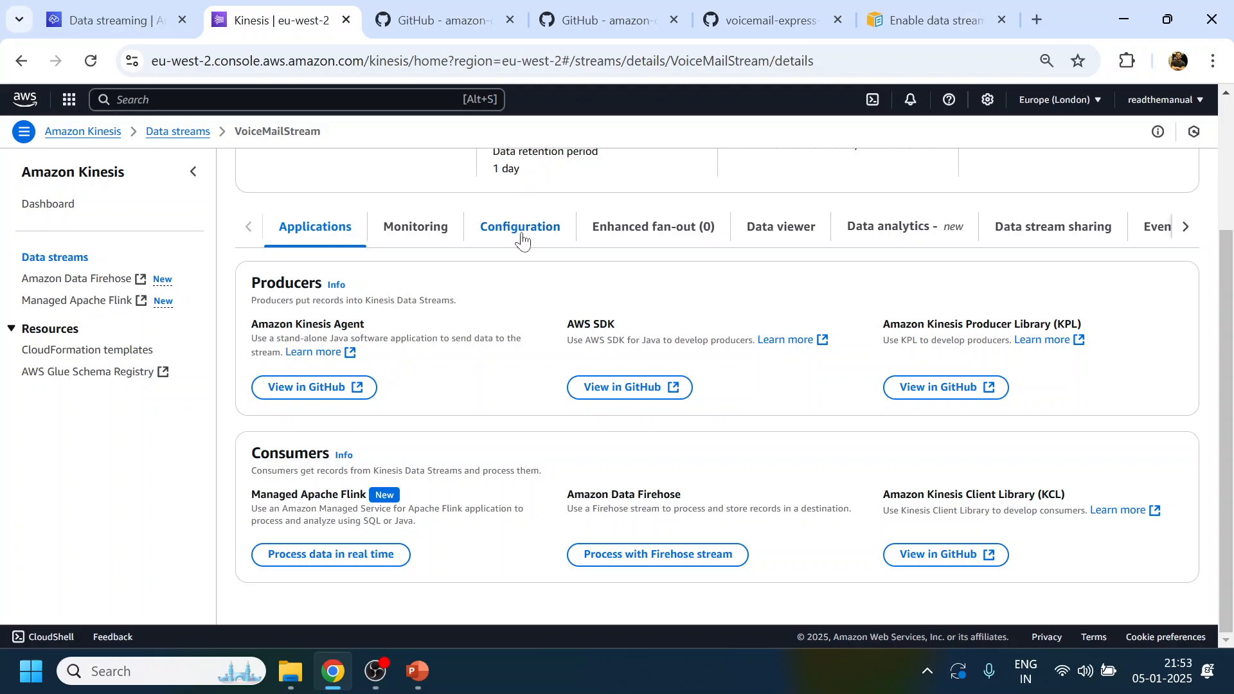
- Reload the Amazon Connect data streaming settings, enable data streaming, and assign VoiceMailStream as the Kinesis Stream for Contact Trace Records
left_click(99, 27)
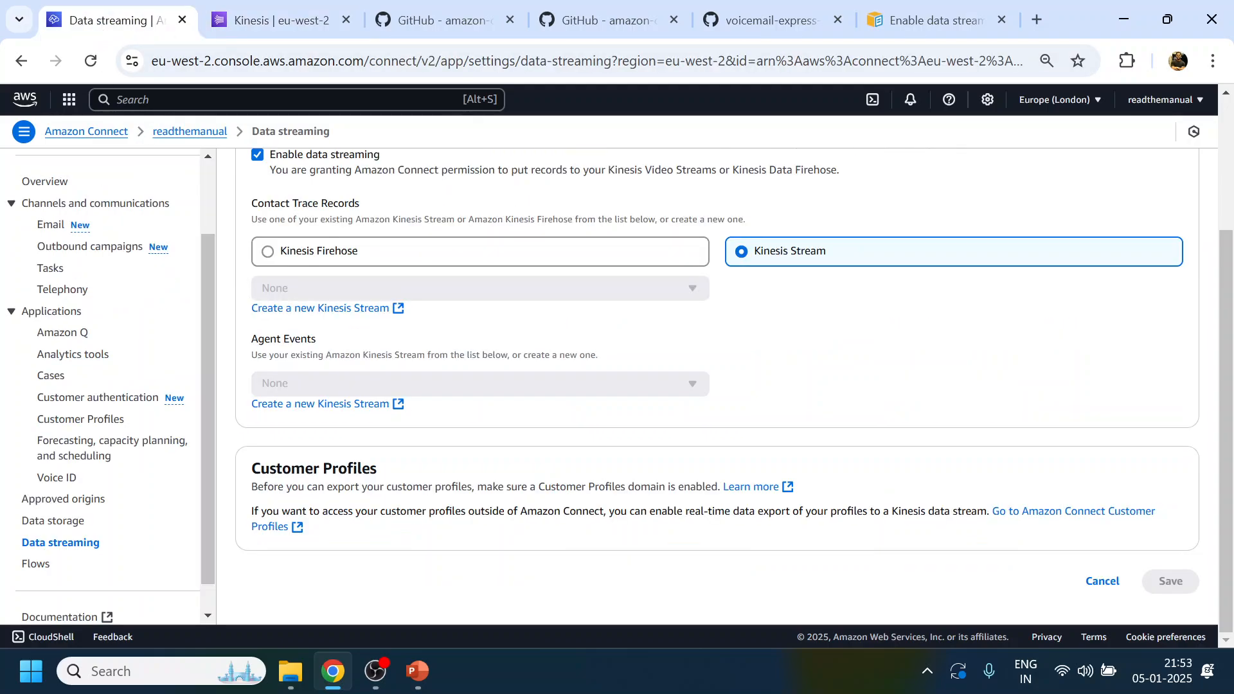
left_click(90, 60)
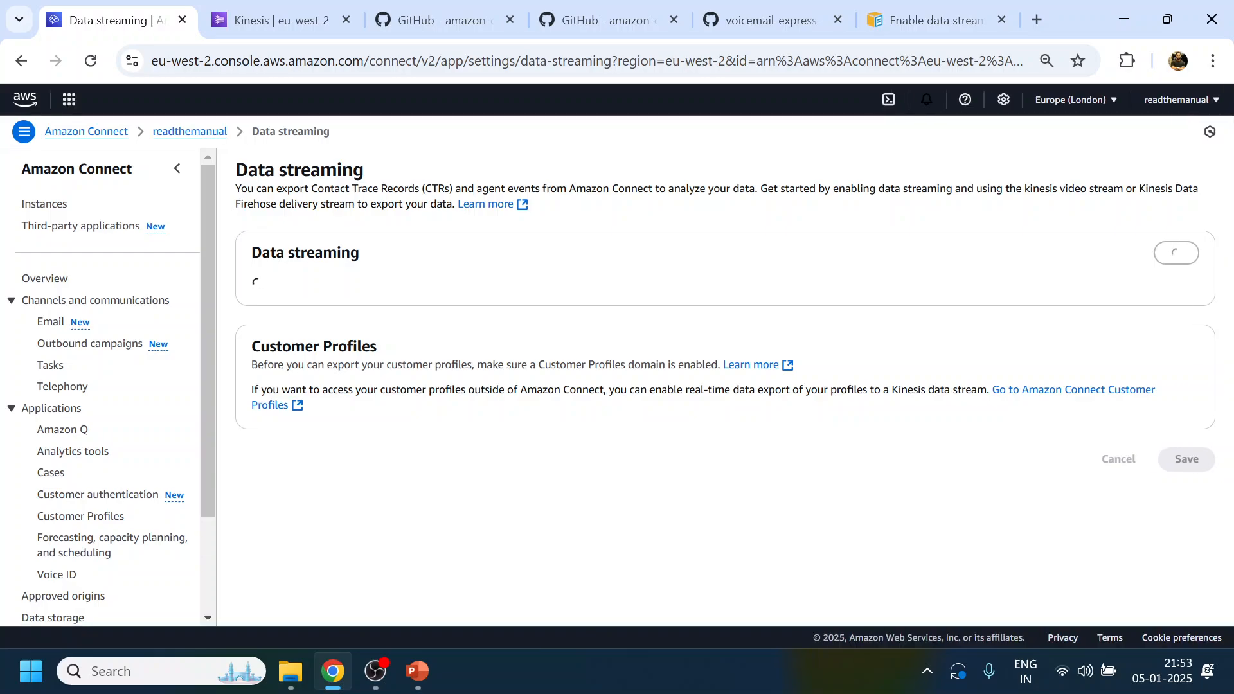
left_click(310, 289)
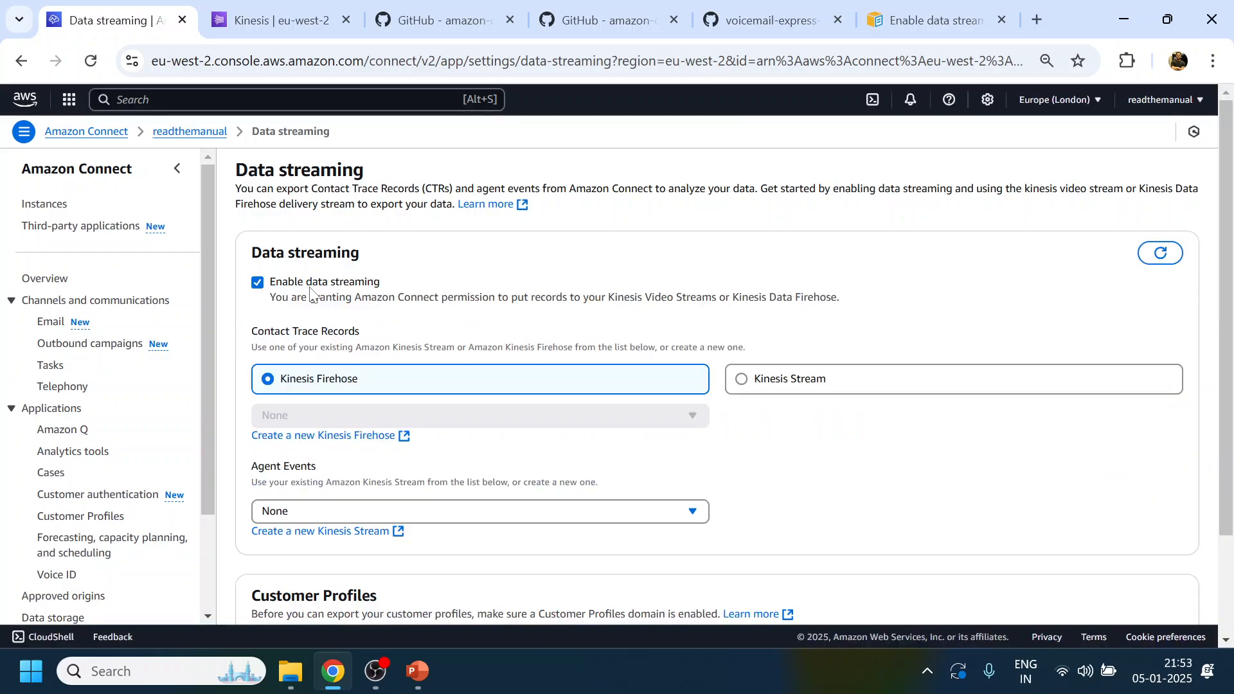
left_click(745, 382)
left_click(670, 415)
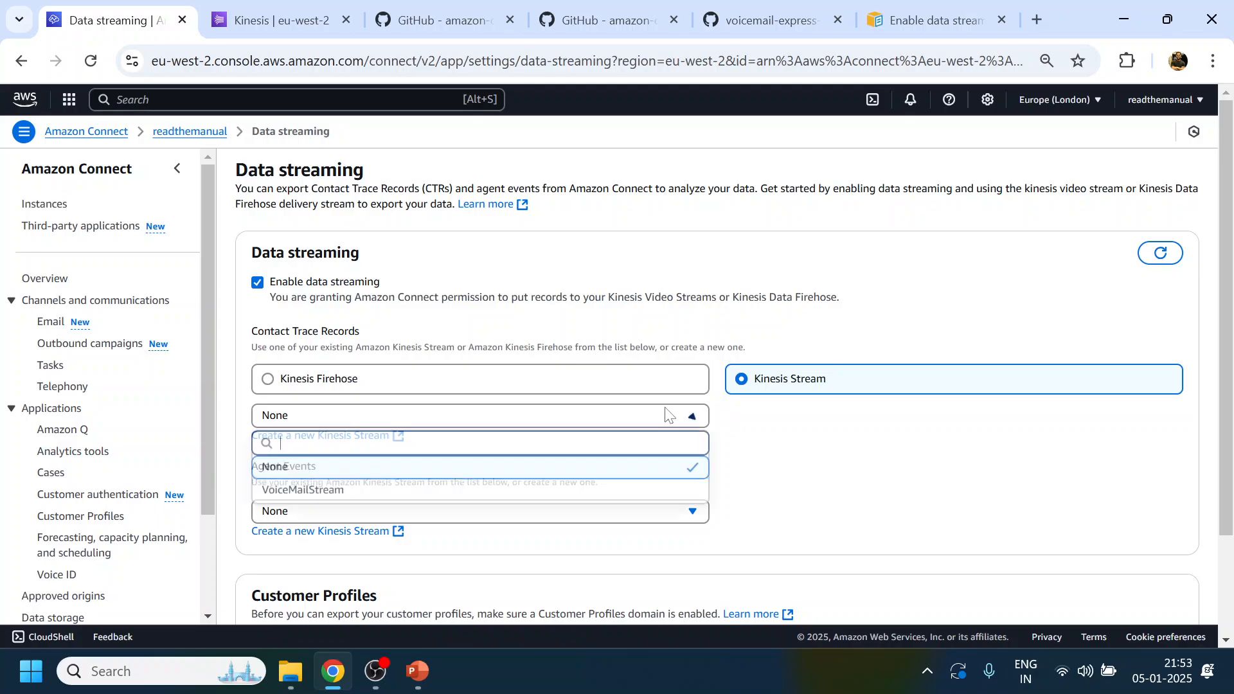
left_click(483, 492)
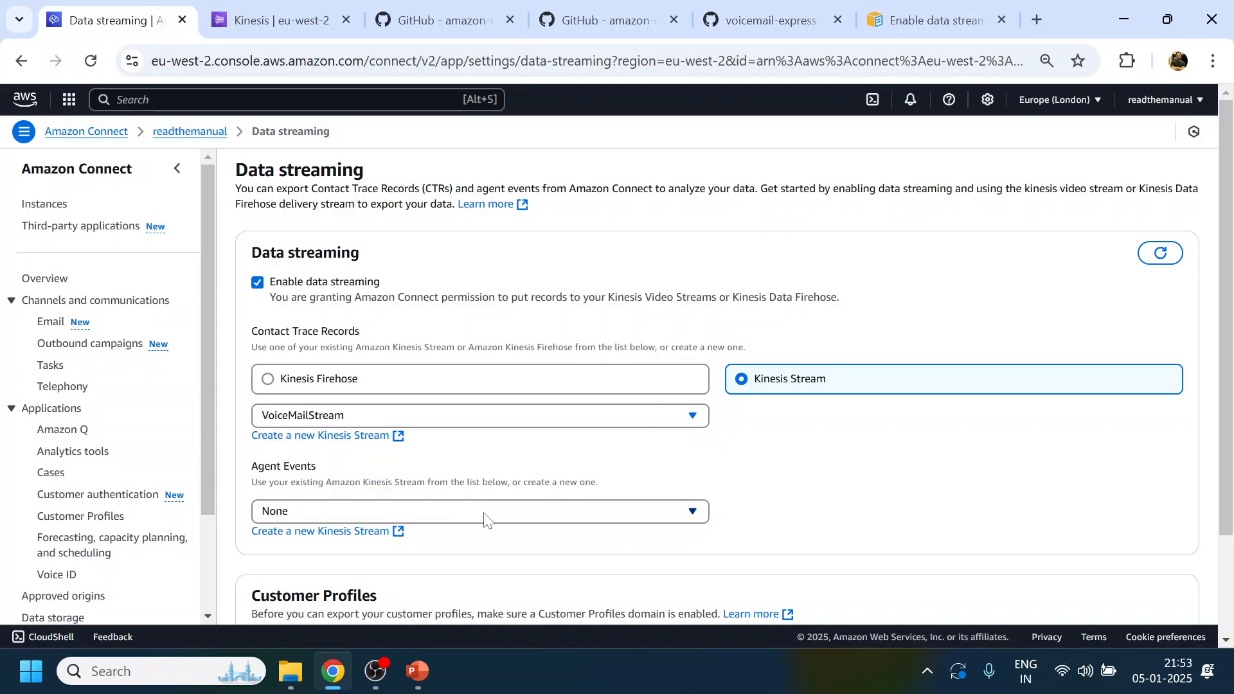
- Assign VoiceMailStream to Agent Events and save the data streaming settings
left_click(484, 519)
left_click(434, 487)
scroll(815, 455, "down", 2)
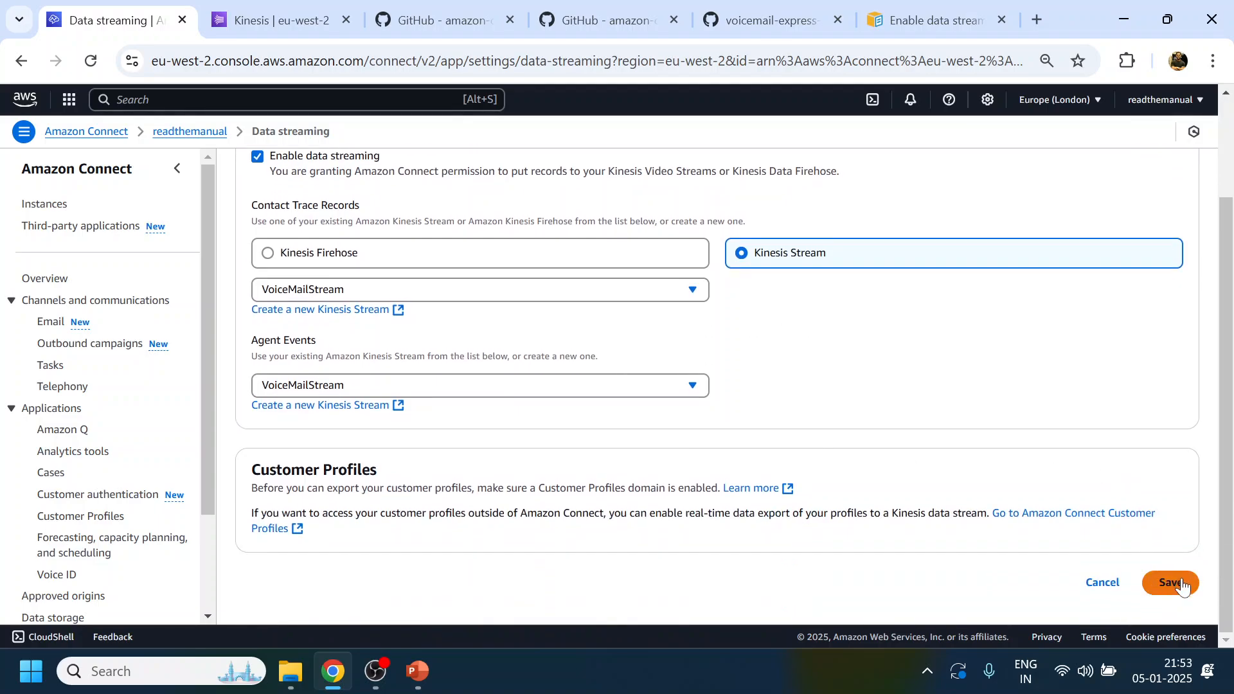
left_click(1180, 585)
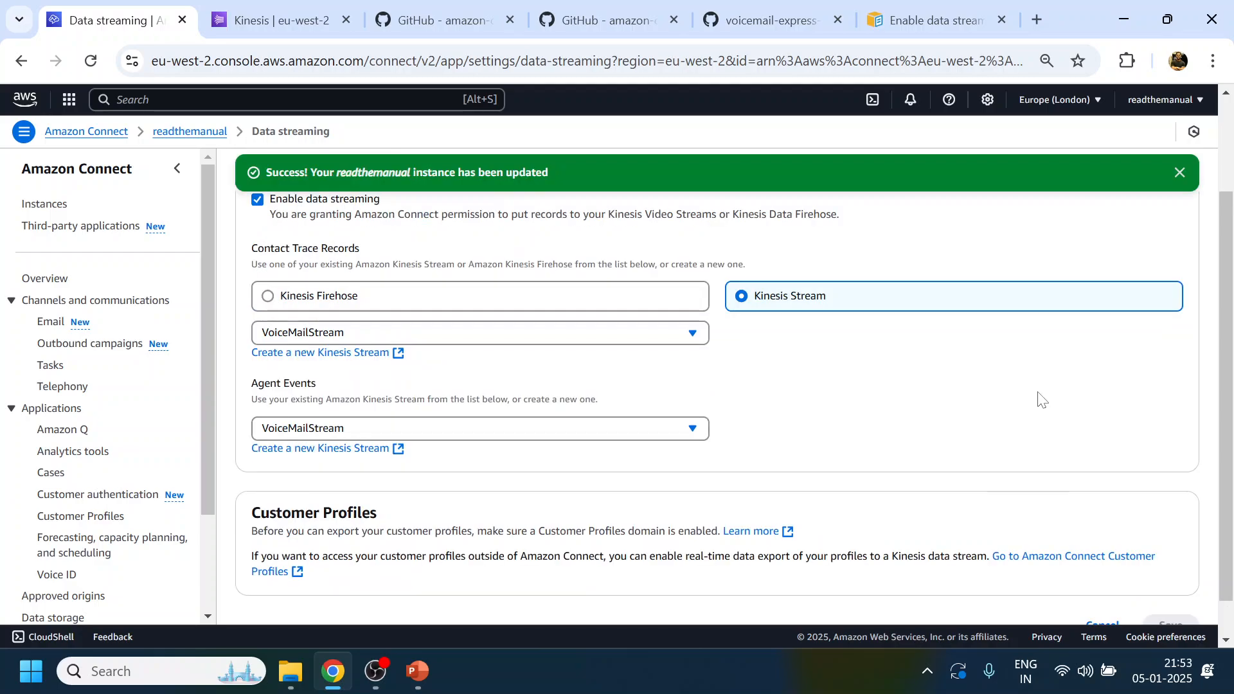
scroll(458, 352, "up", 2)
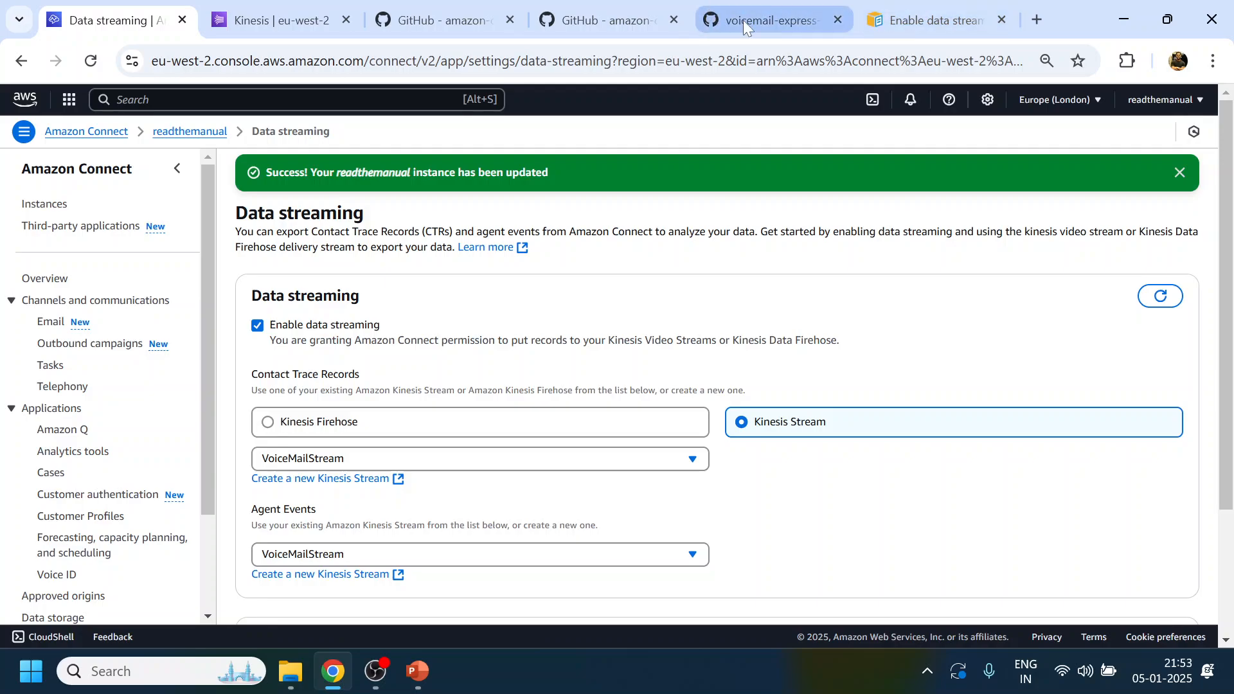
- Close the data streaming guide and open the Live media streaming guide from the Voicemail Express prerequisites
left_click(763, 24)
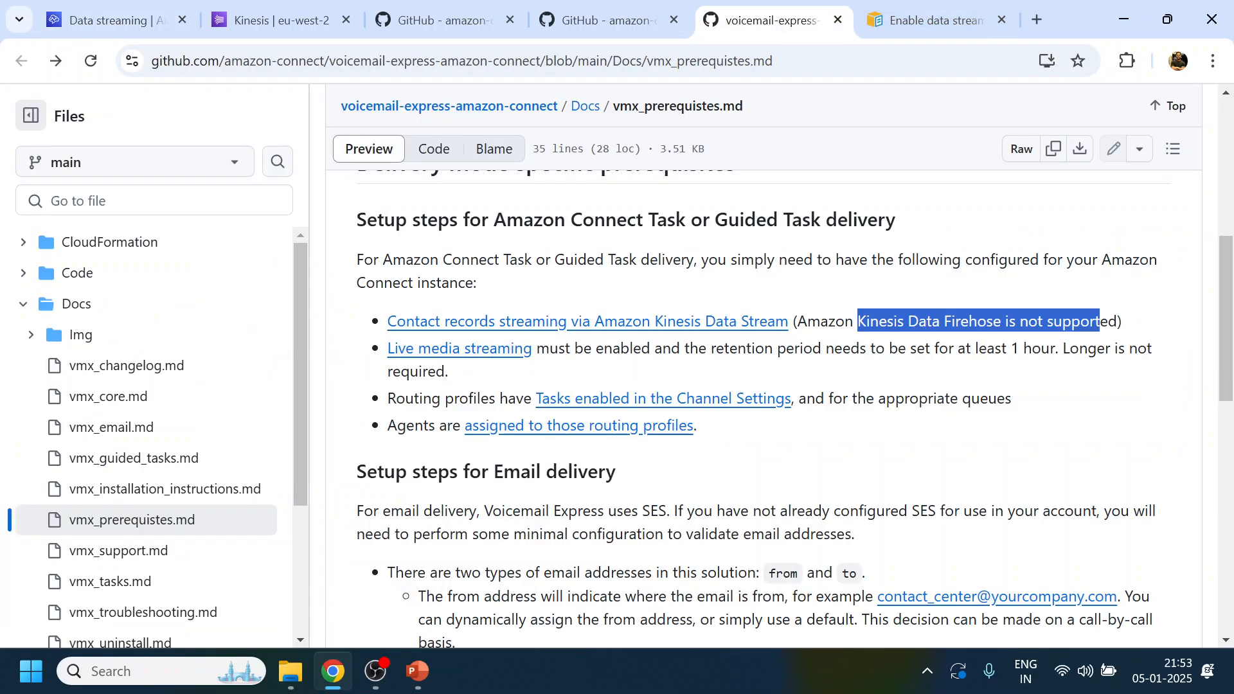
left_click(774, 365)
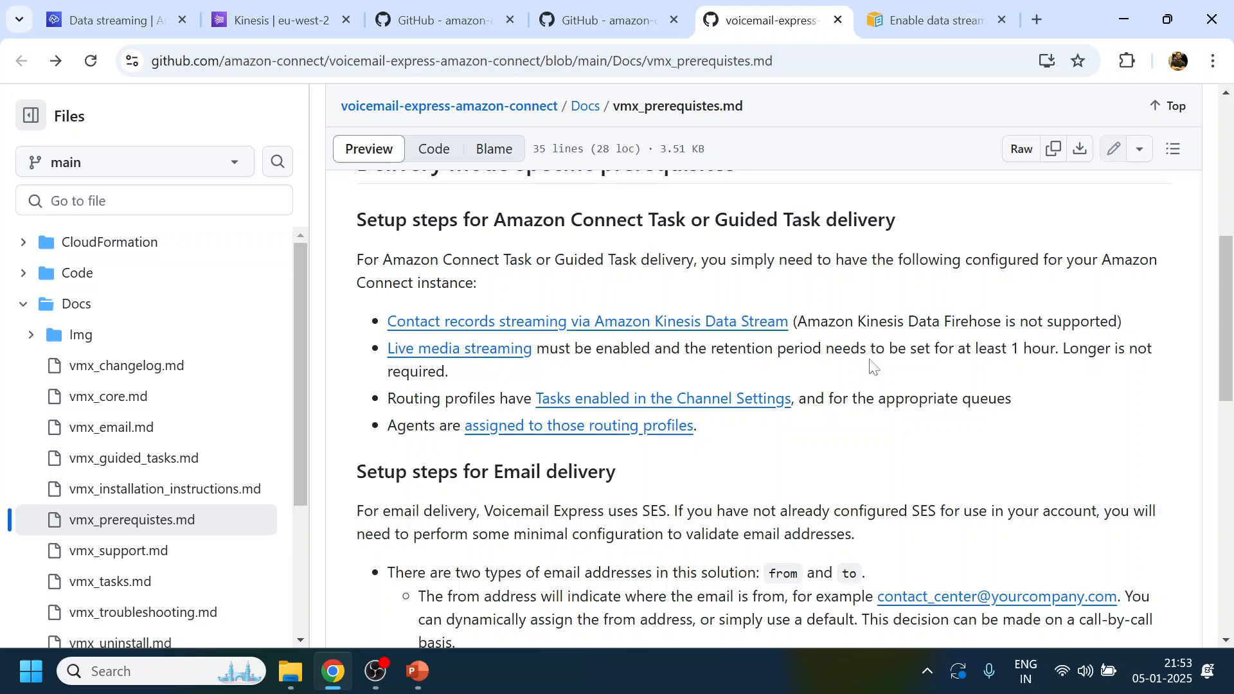
left_click(967, 22)
left_click(1002, 19)
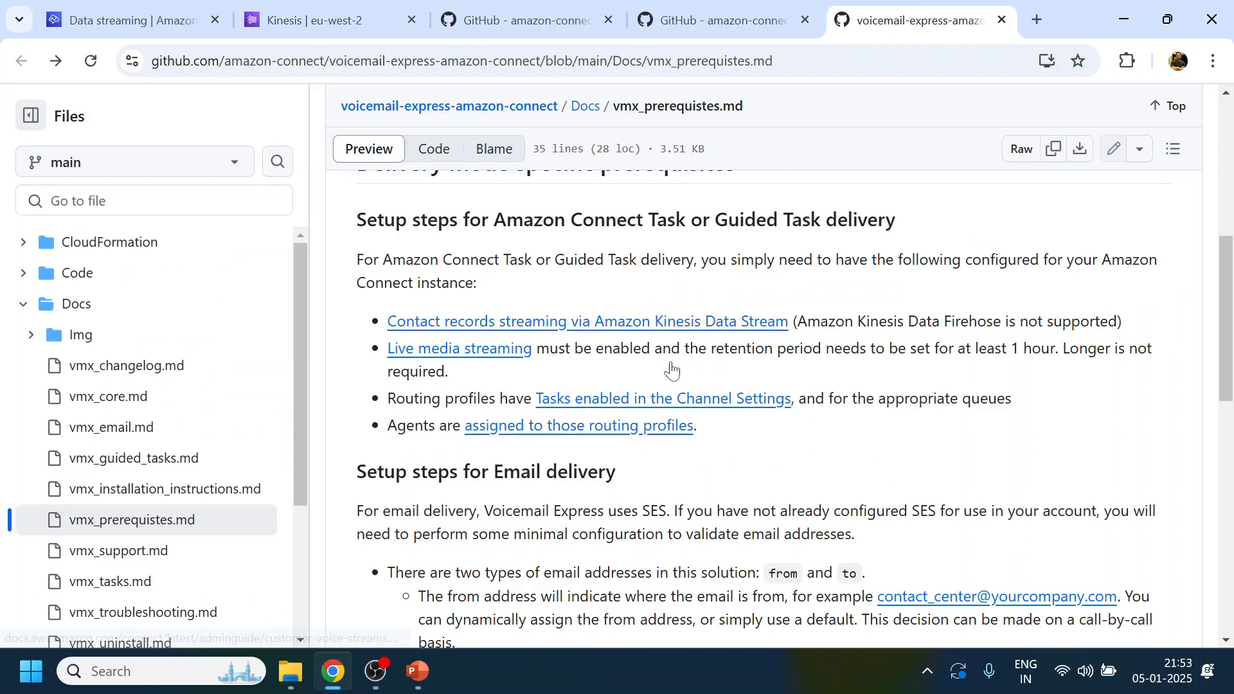
right_click(524, 352)
left_click(588, 372)
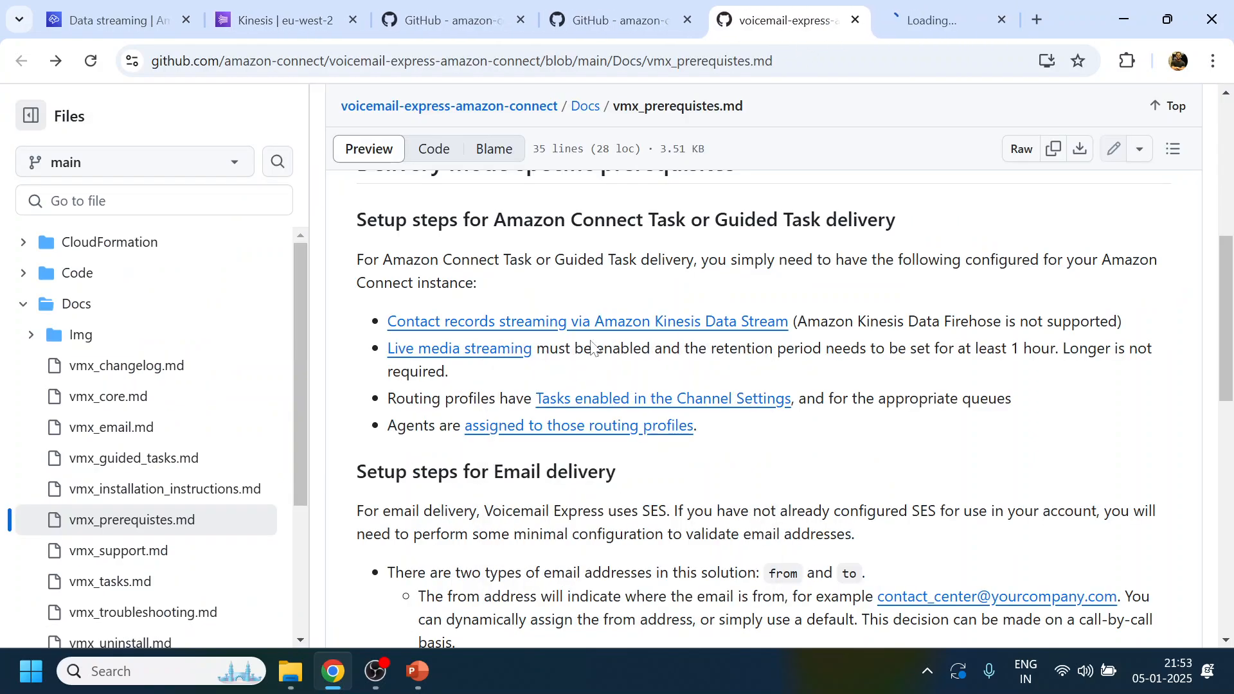
left_click(890, 25)
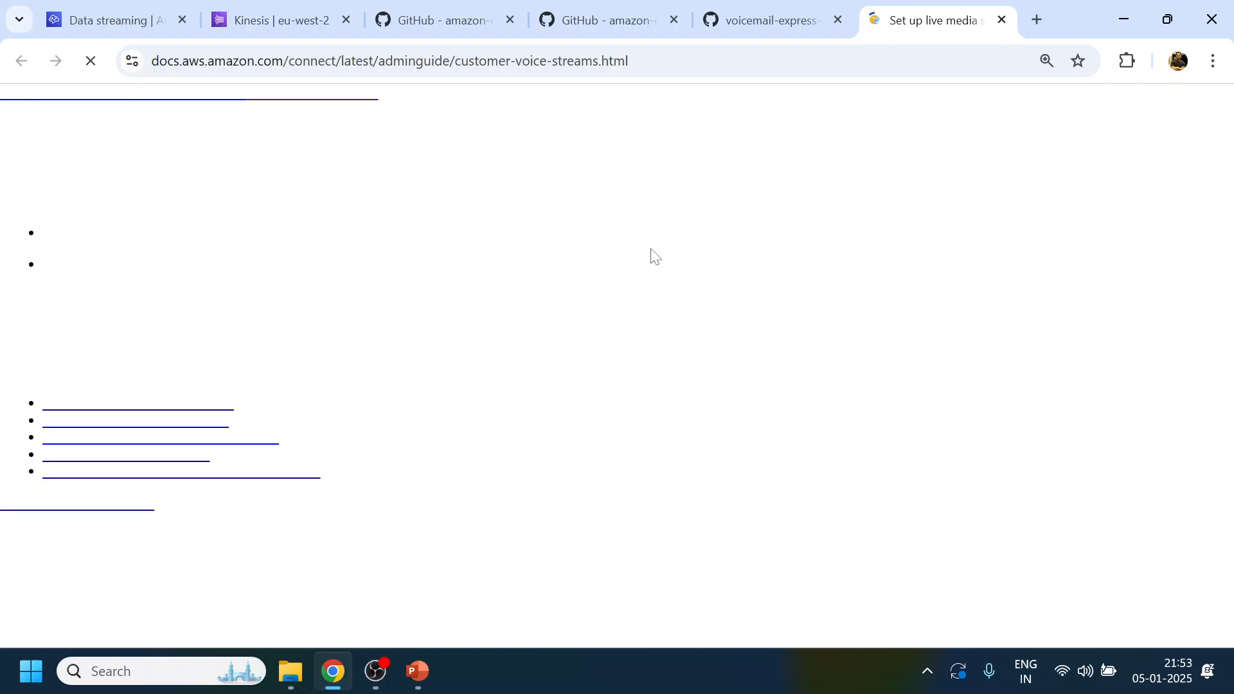
- Read how live media streaming captures customer audio and sends it to a Kinesis video stream
scroll(623, 318, "down", 3)
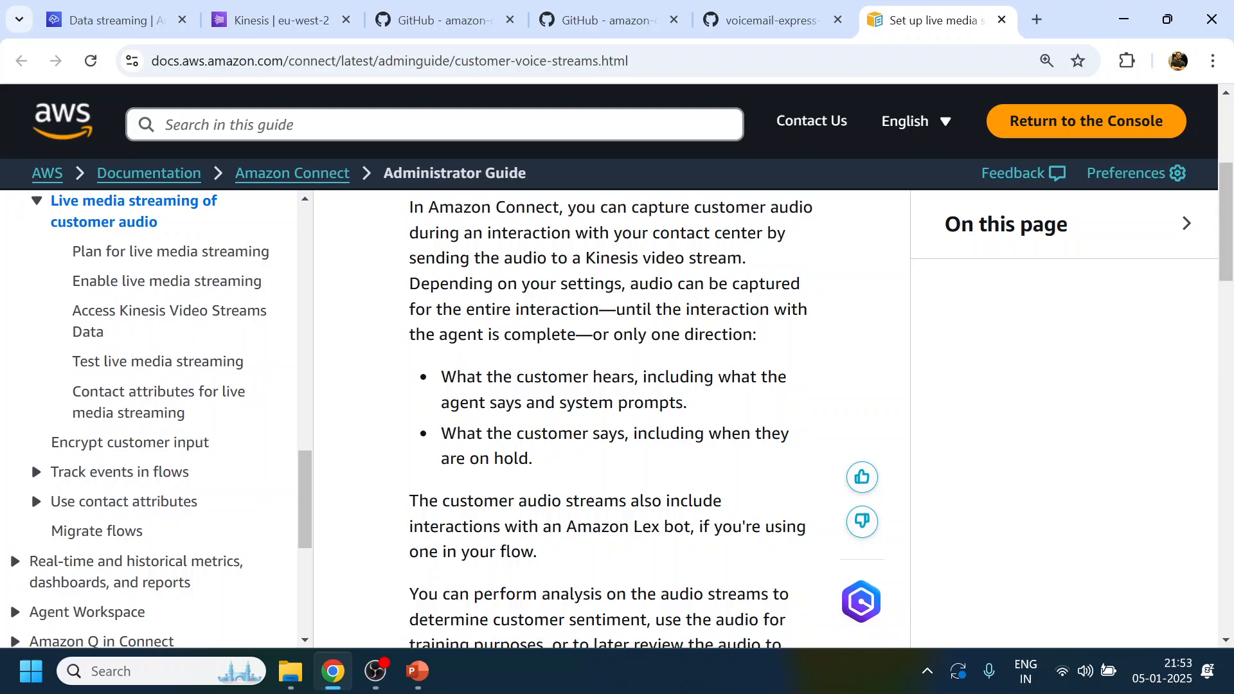
scroll(623, 318, "down", 3)
left_click_drag(440, 307, 669, 452)
left_click(669, 452)
scroll(667, 419, "down", 4)
scroll(668, 419, "up", 8)
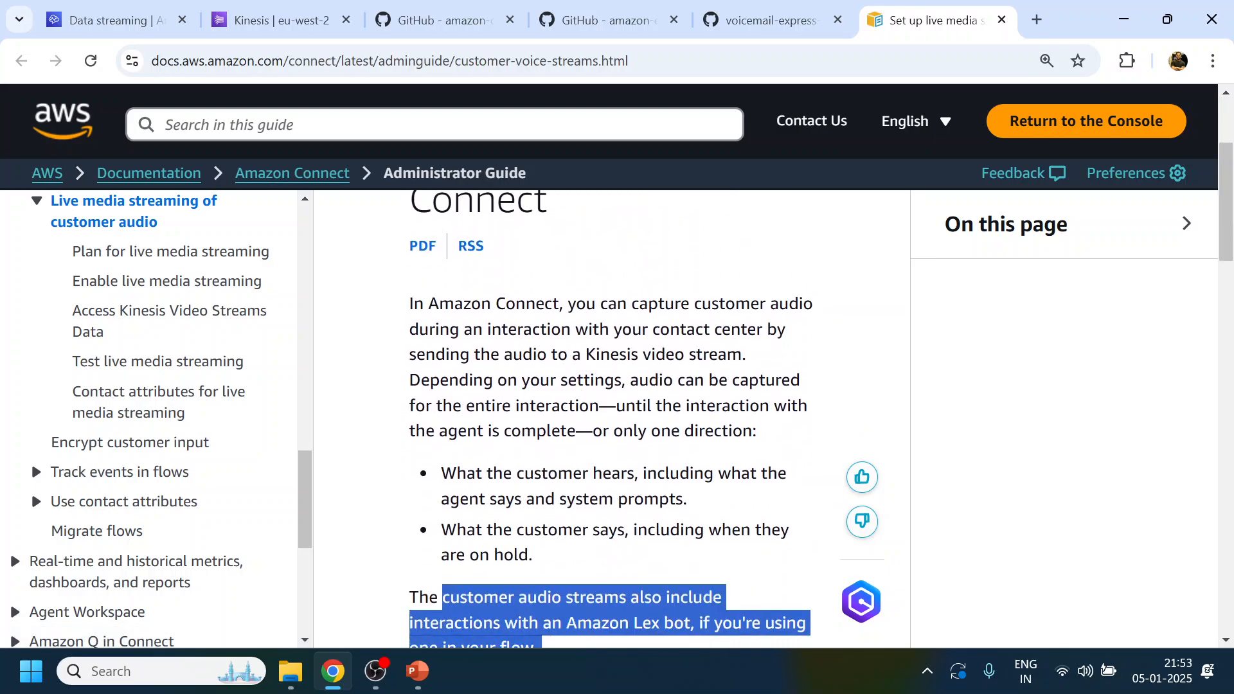
left_click_drag(671, 329, 755, 457)
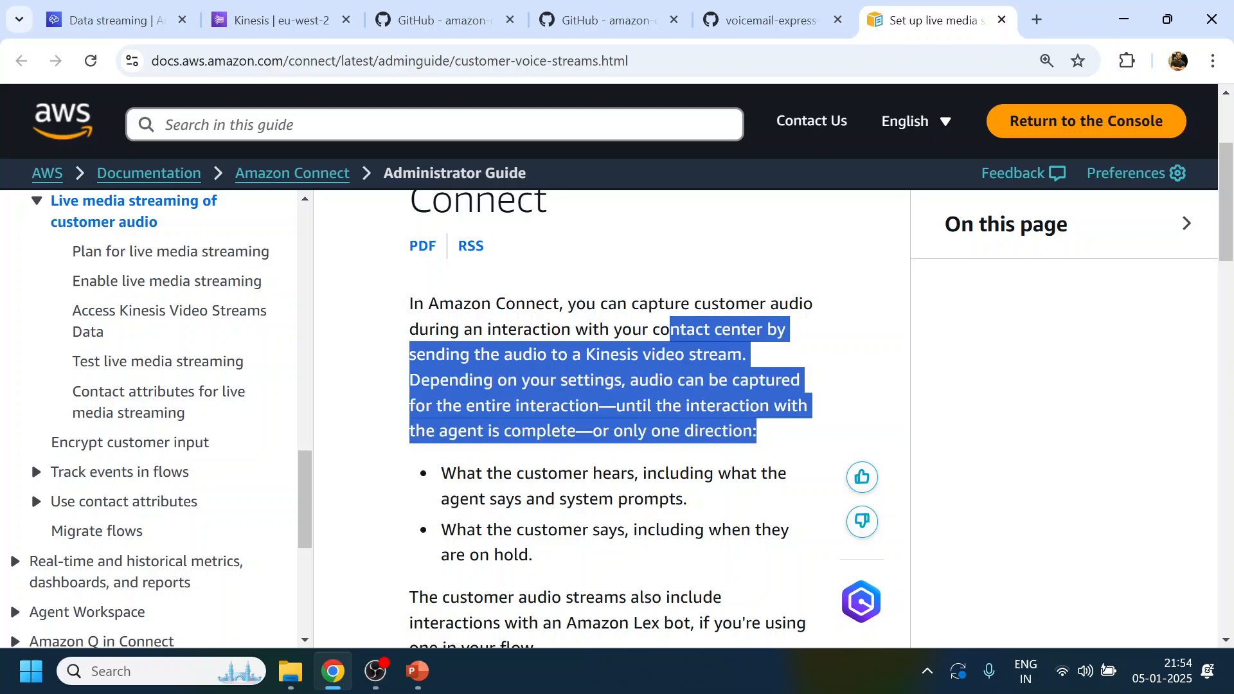
- Open the prerequisites' guide on Tasks enabled in the Channel Settings for routing profiles
left_click(738, 19)
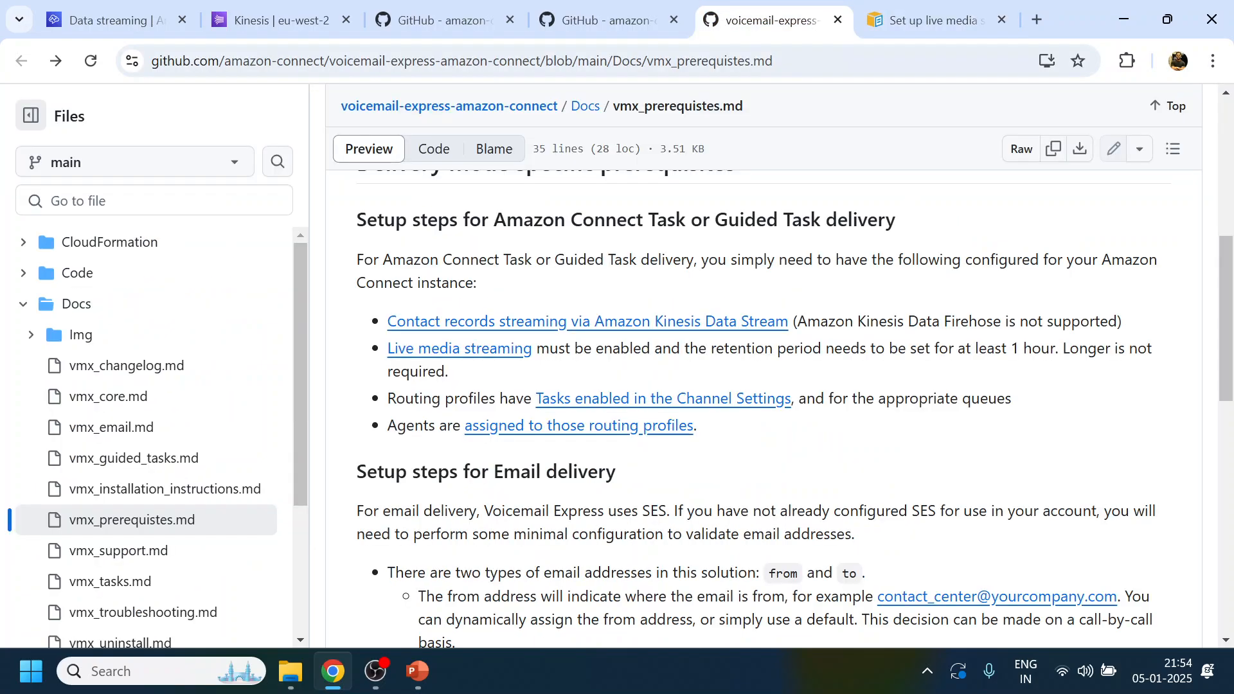
right_click(649, 399)
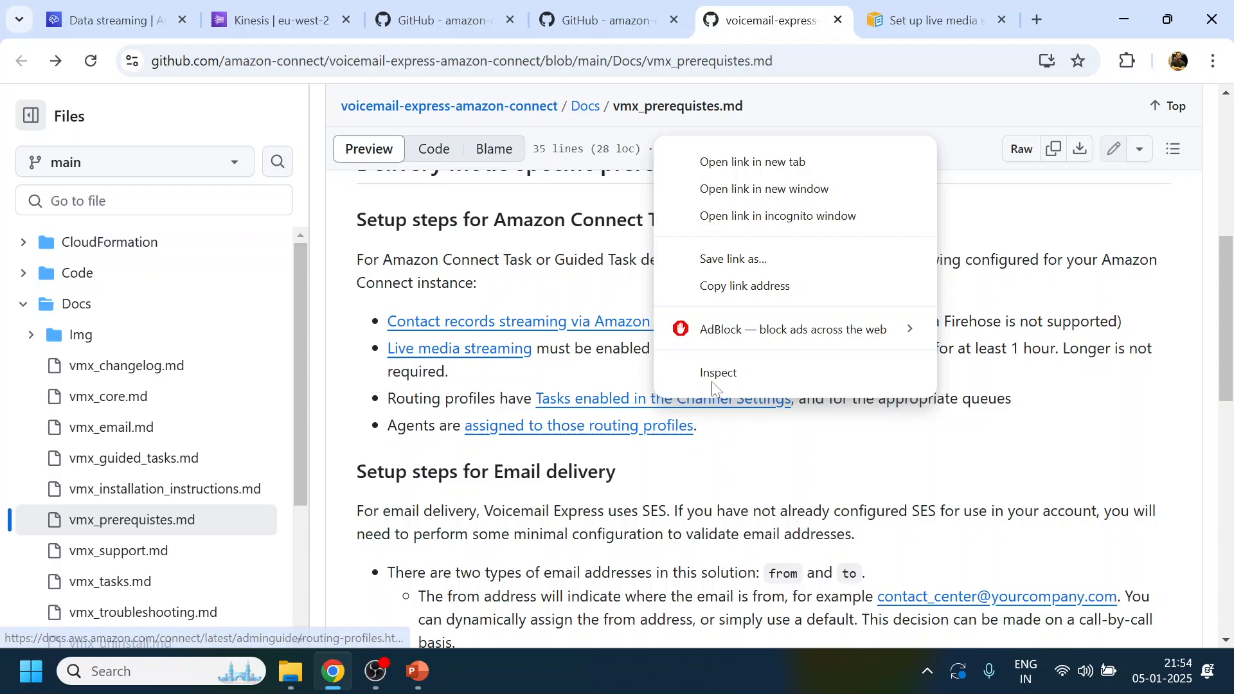
left_click(764, 162)
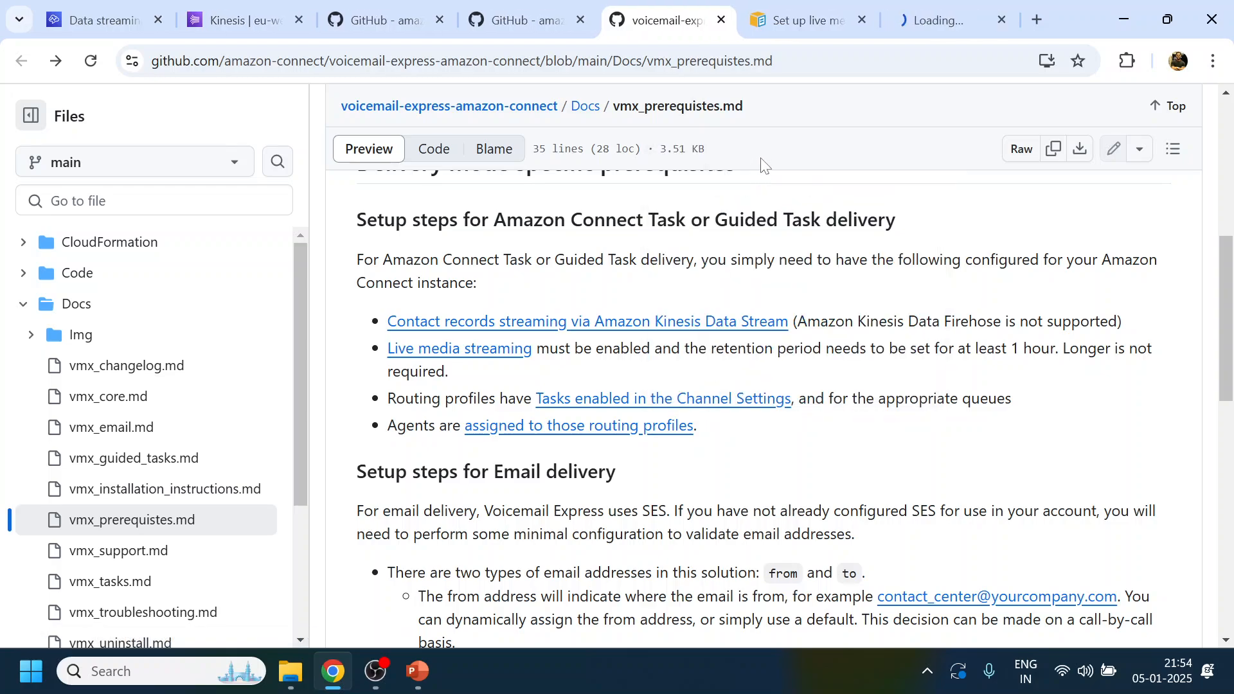
left_click(964, 18)
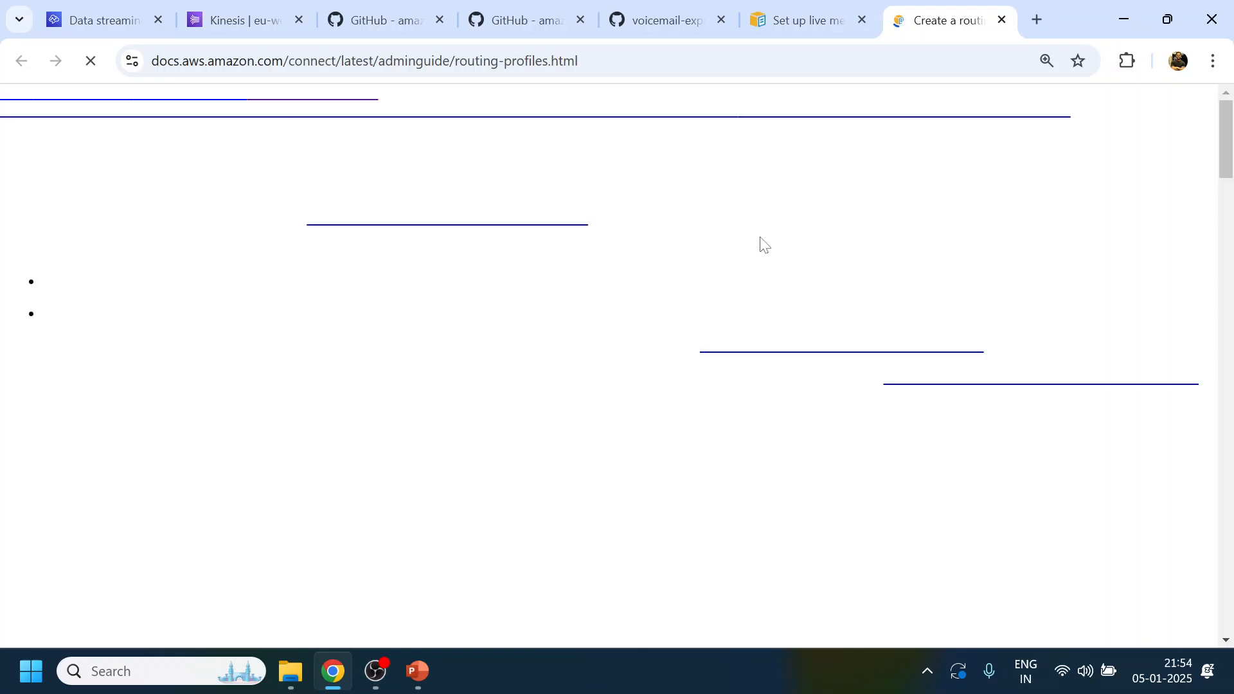
- Open the readthemanual instance's account overview and log in to Amazon Connect through emergency access
left_click(112, 17)
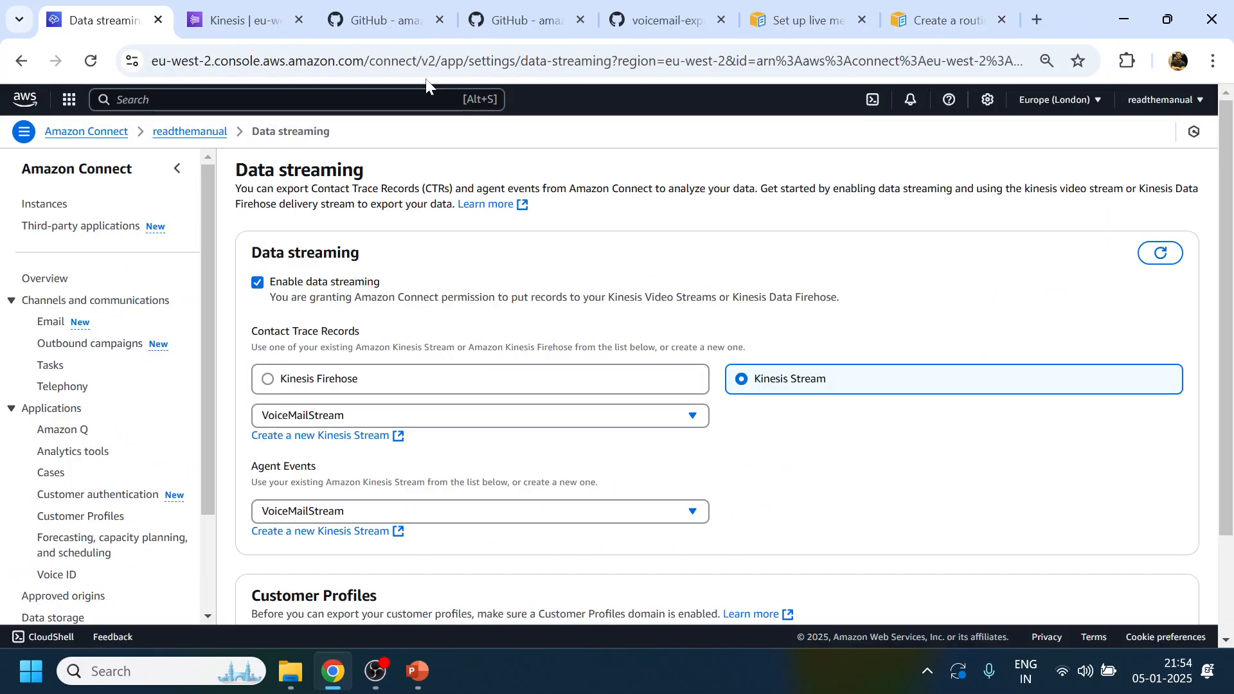
left_click(46, 278)
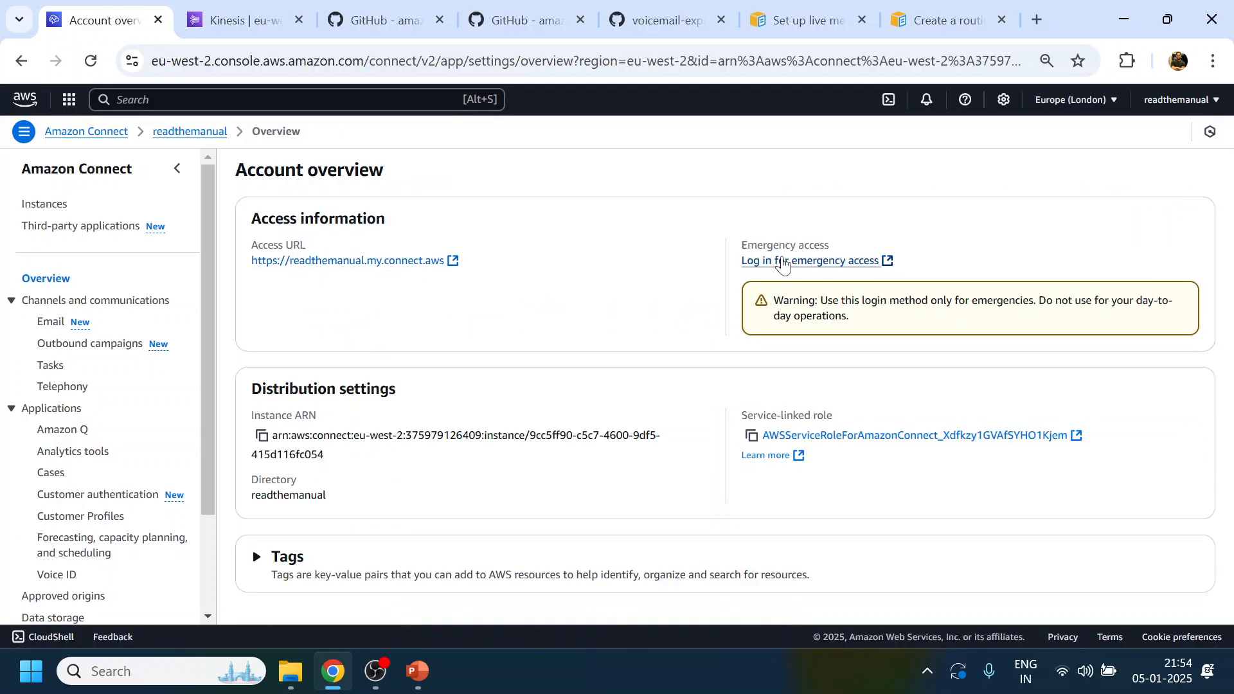
left_click(783, 259)
- Read the guide's instructions for creating a routing profile, including its details and Channel Settings
left_click(956, 17)
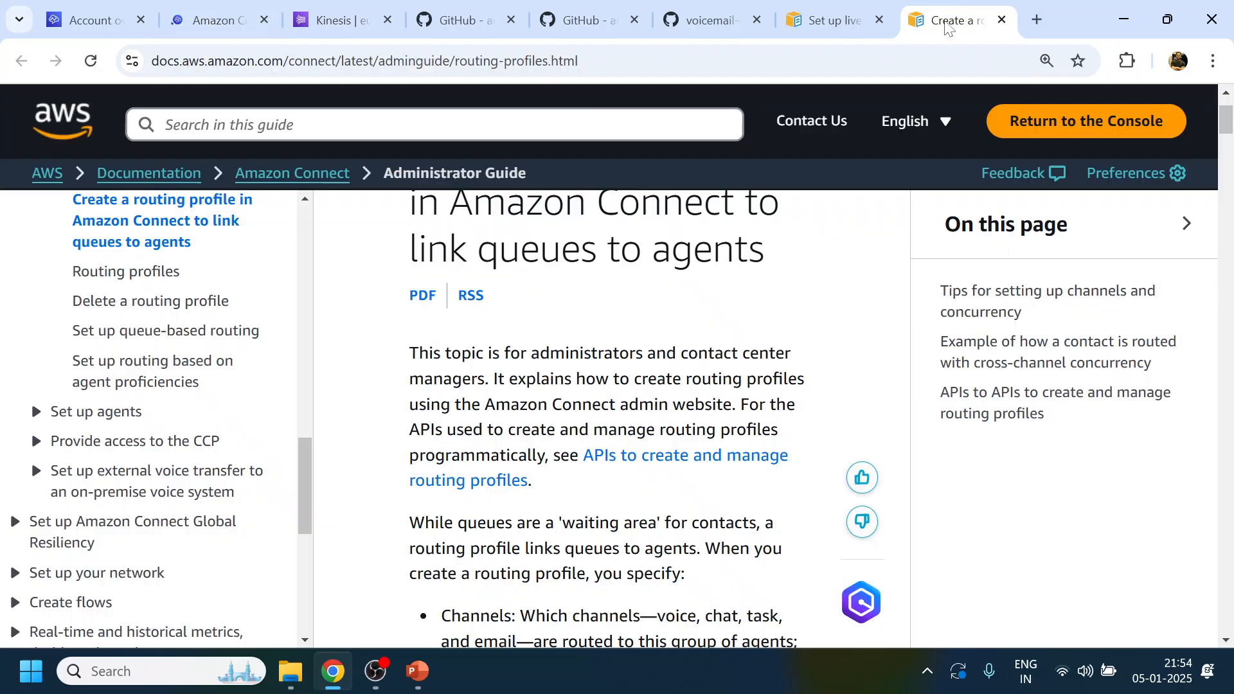
scroll(611, 418, "down", 5)
scroll(662, 387, "down", 12)
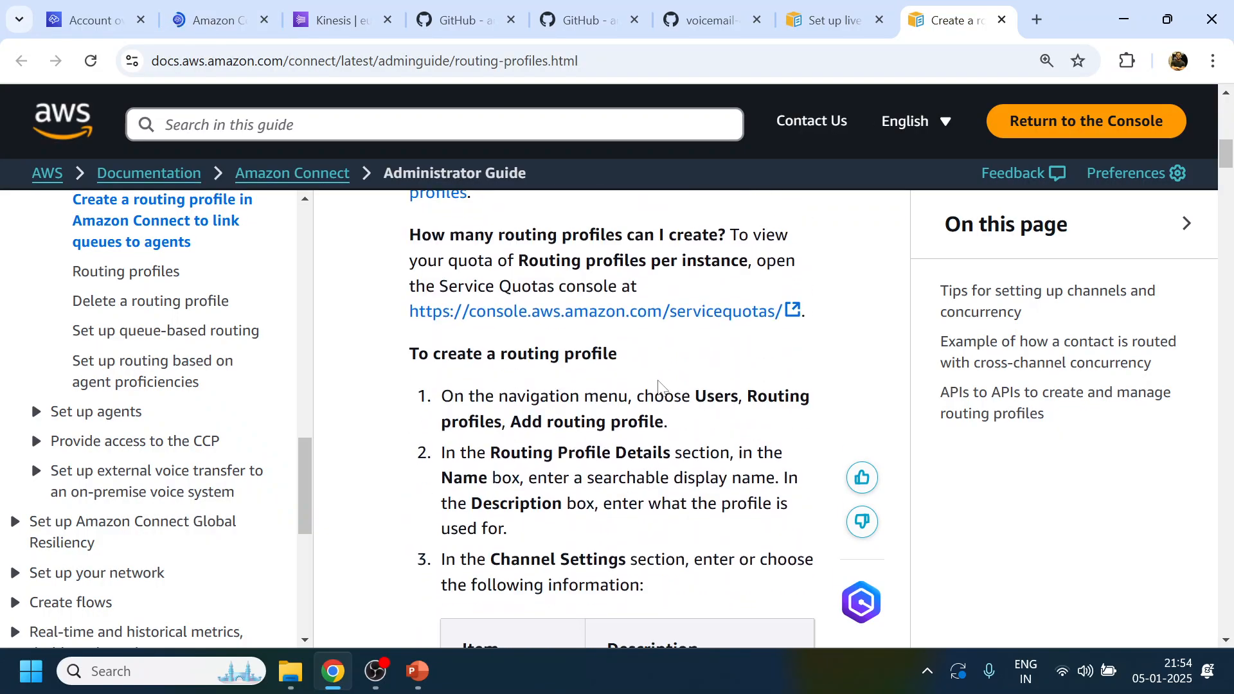
scroll(565, 444, "up", 3)
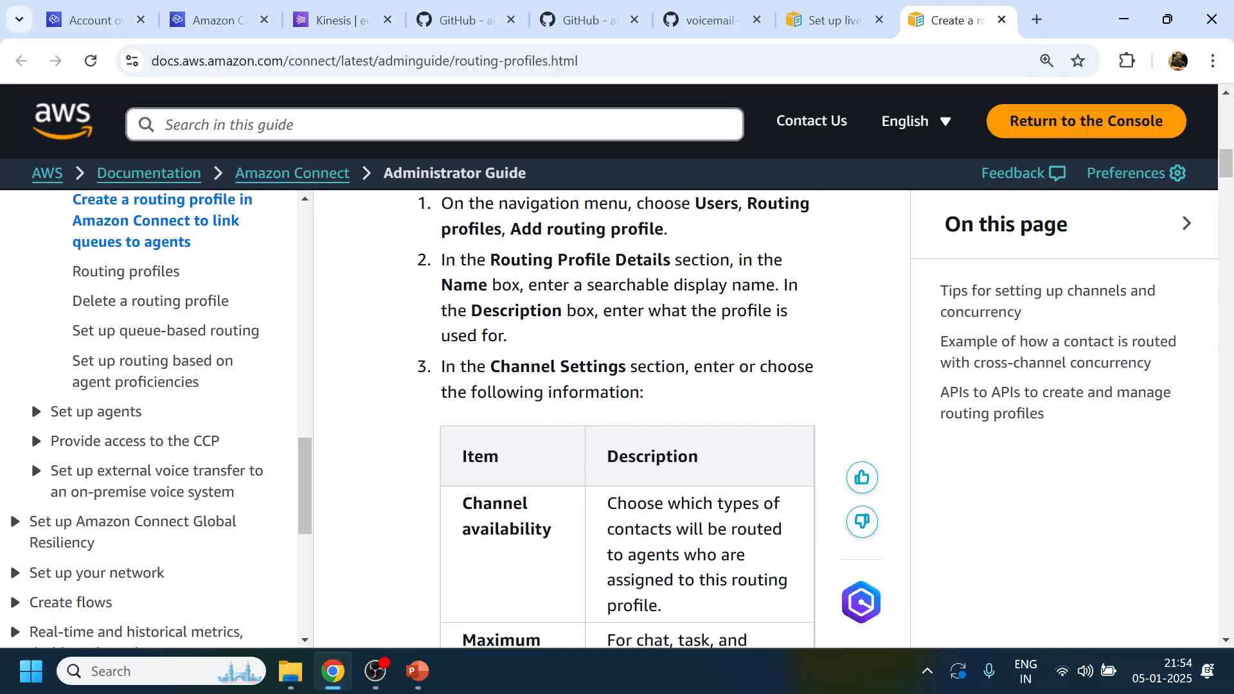
left_click_drag(553, 228, 622, 366)
scroll(622, 367, "down", 7)
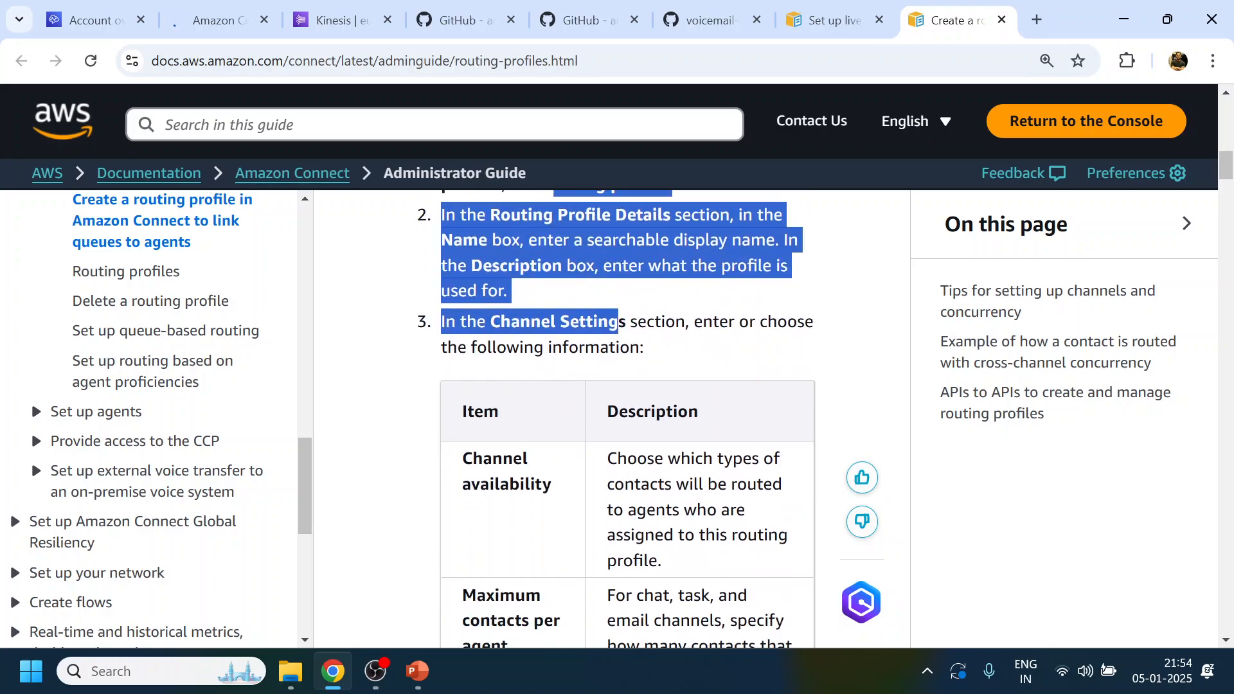
- Read the guide's remaining routing profile instructions, covering the queue channels, priority and delay settings
scroll(622, 367, "down", 10)
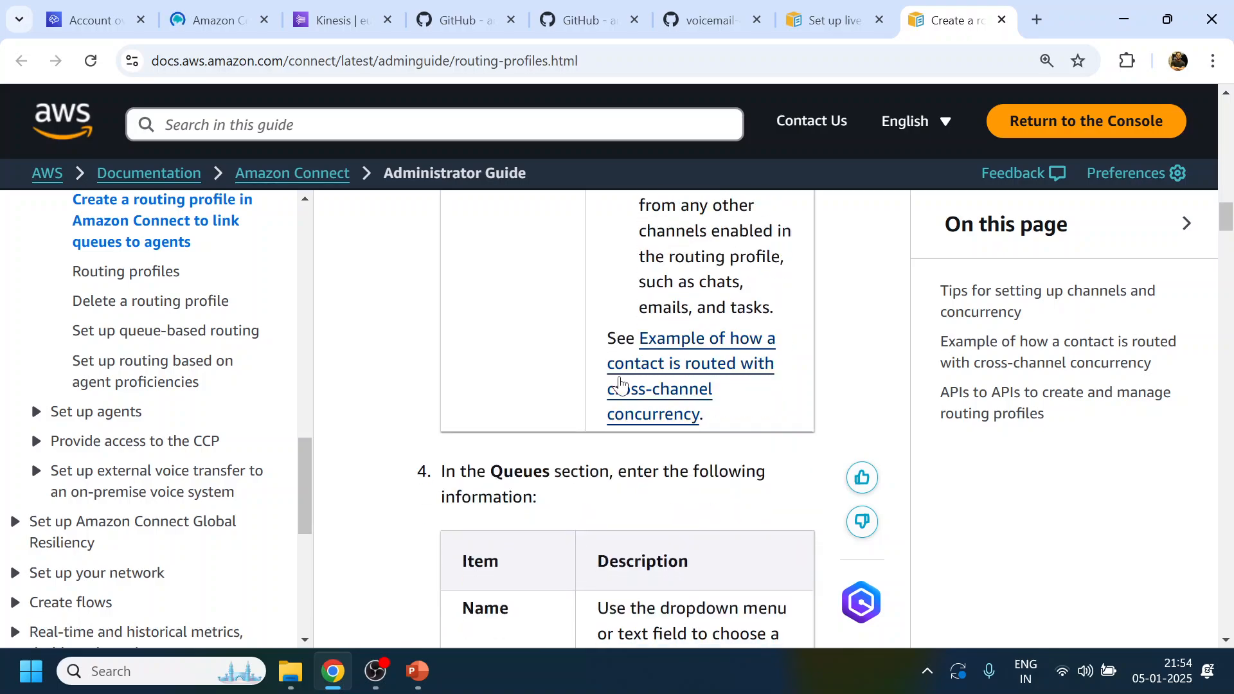
scroll(622, 417, "down", 10)
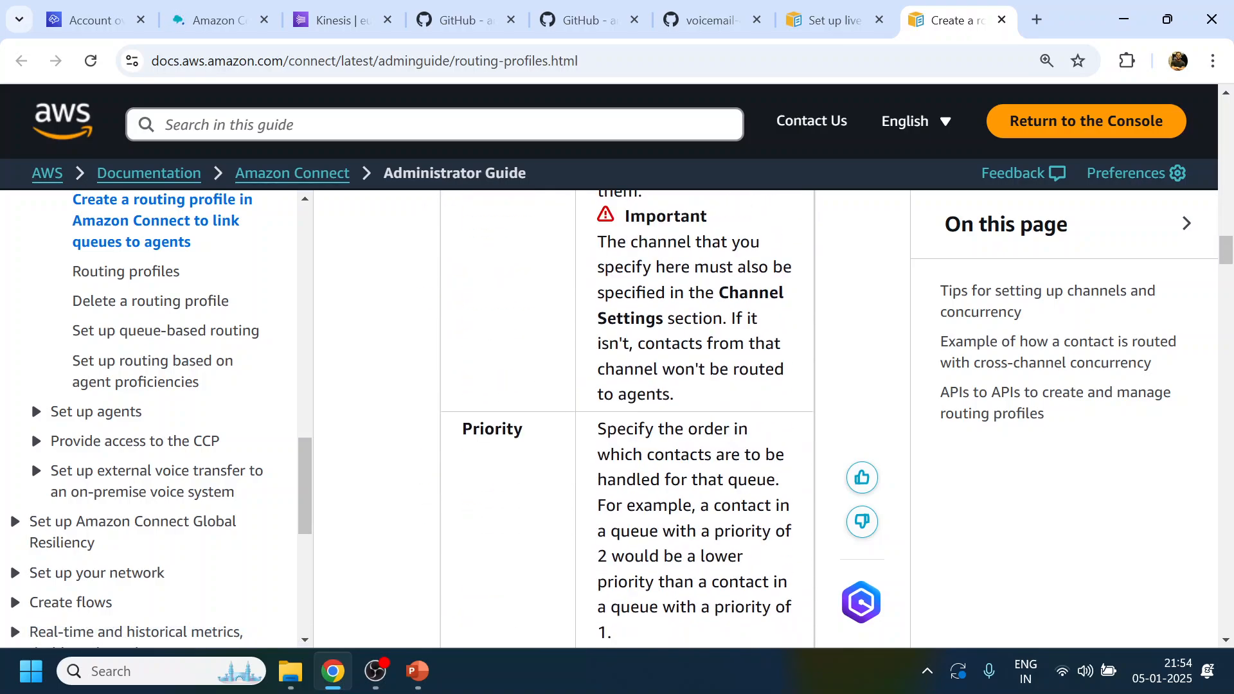
scroll(622, 418, "down", 5)
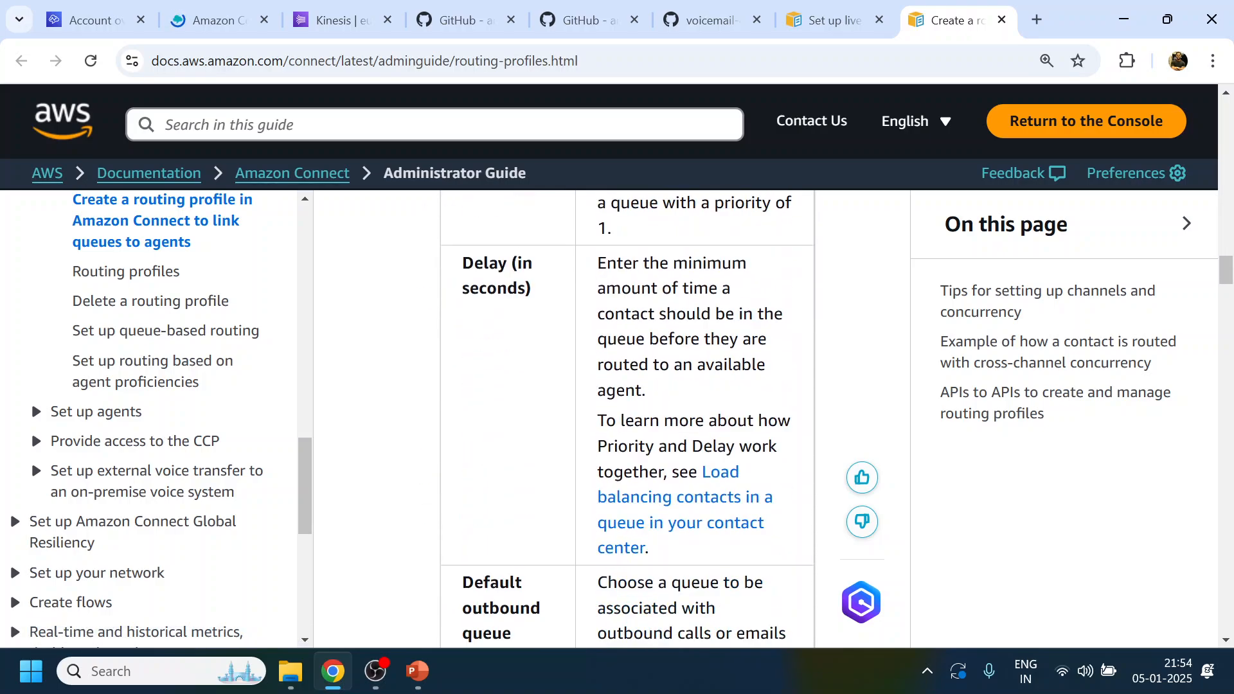
- Open the Basic Routing Profile in Amazon Connect and check Task availability in its channel settings and queues
left_click(212, 20)
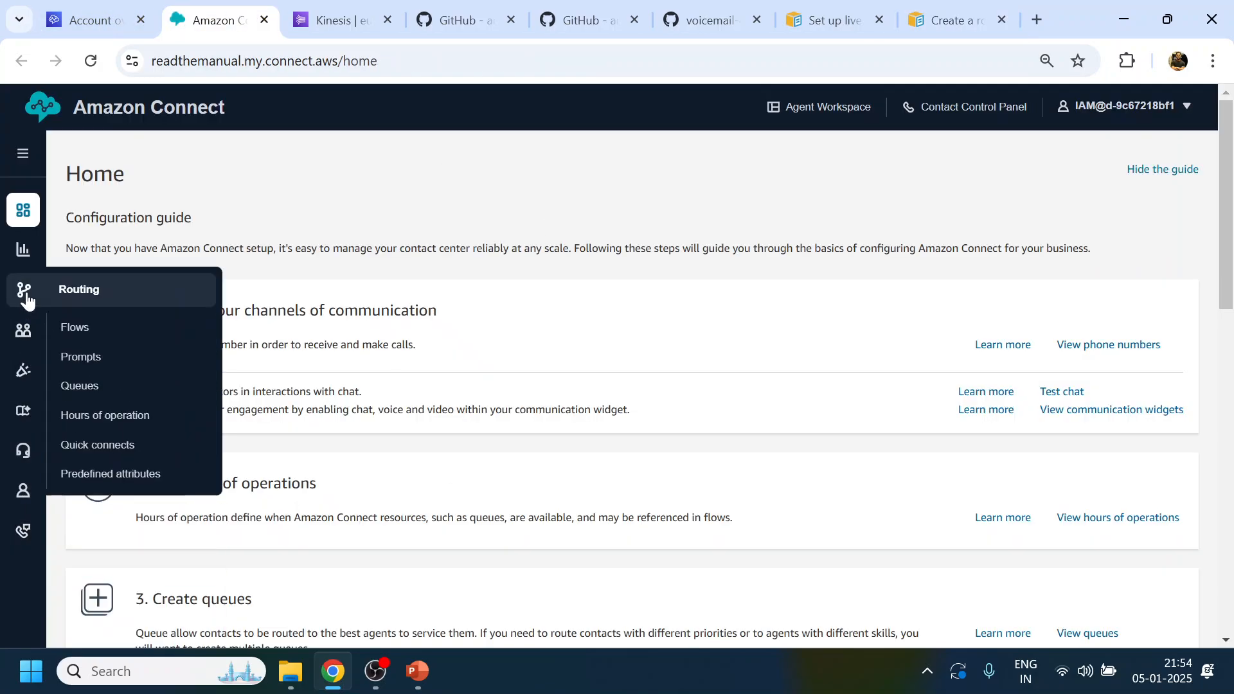
mouse_move(21, 329)
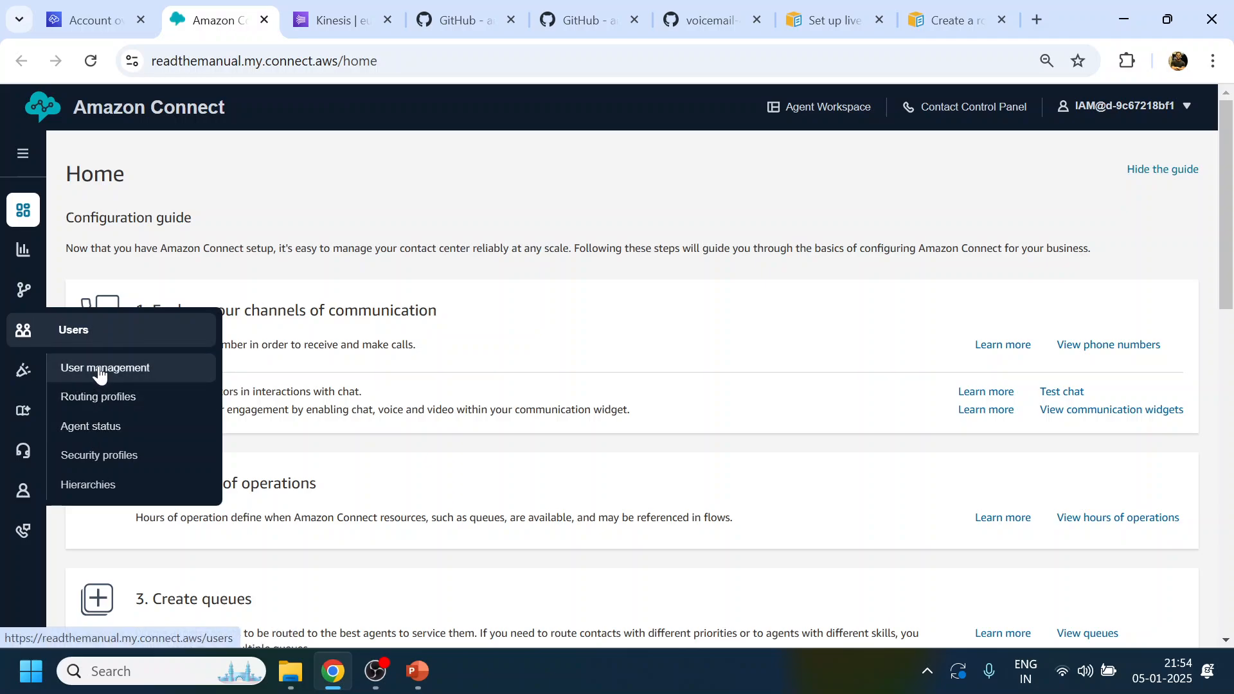
left_click(91, 399)
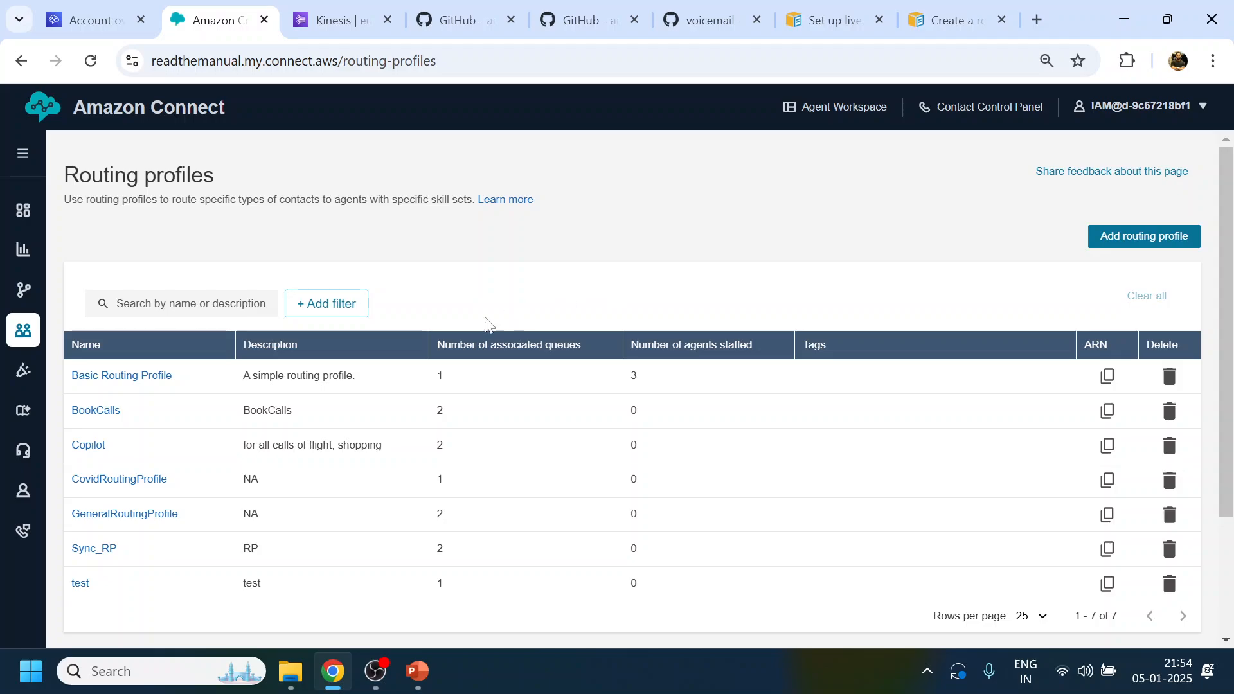
left_click(142, 377)
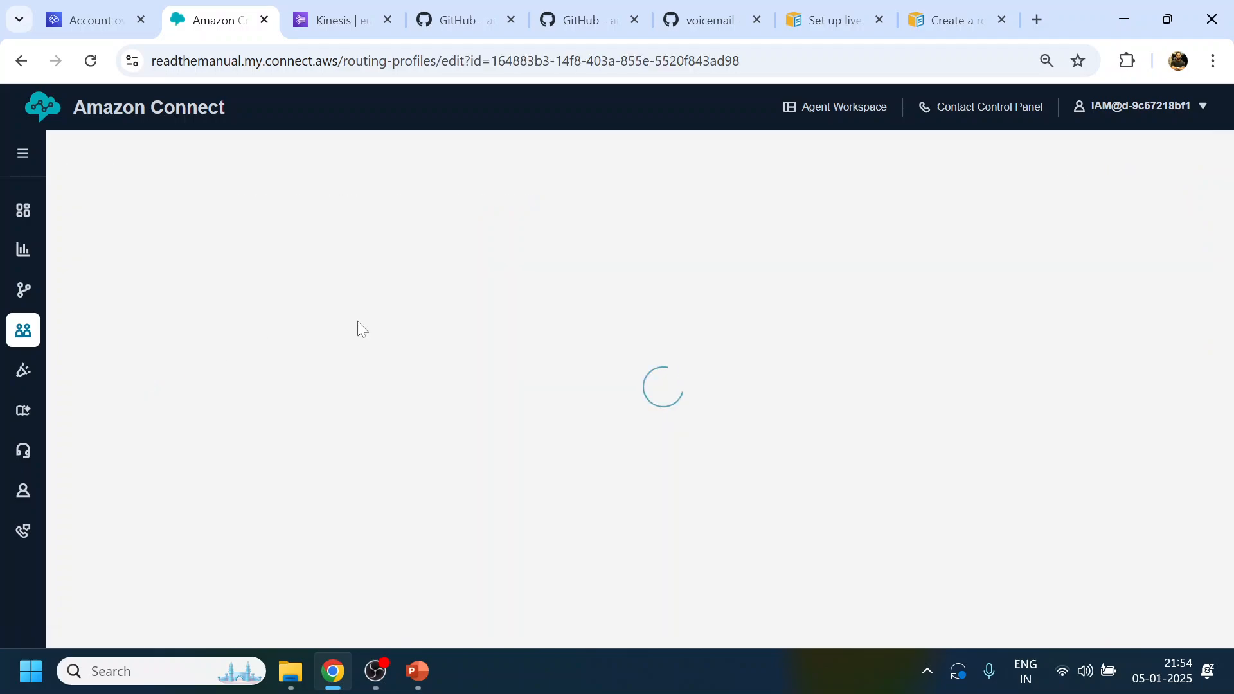
scroll(554, 317, "down", 5)
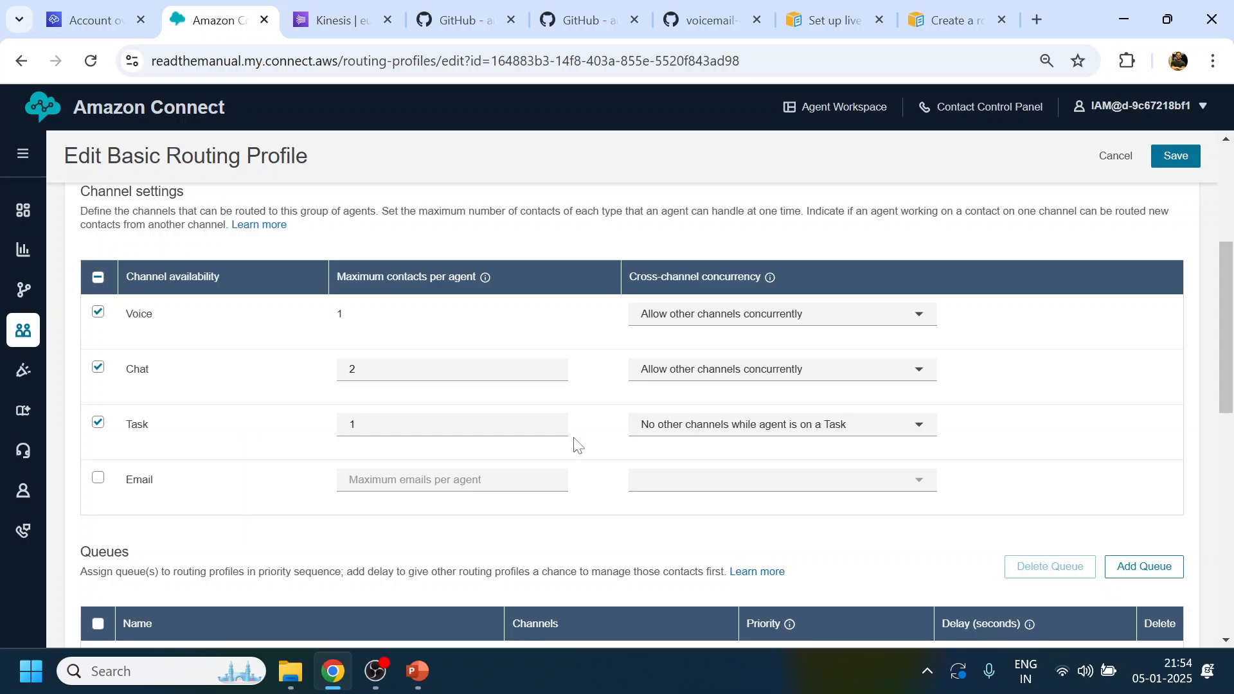
scroll(576, 444, "down", 3)
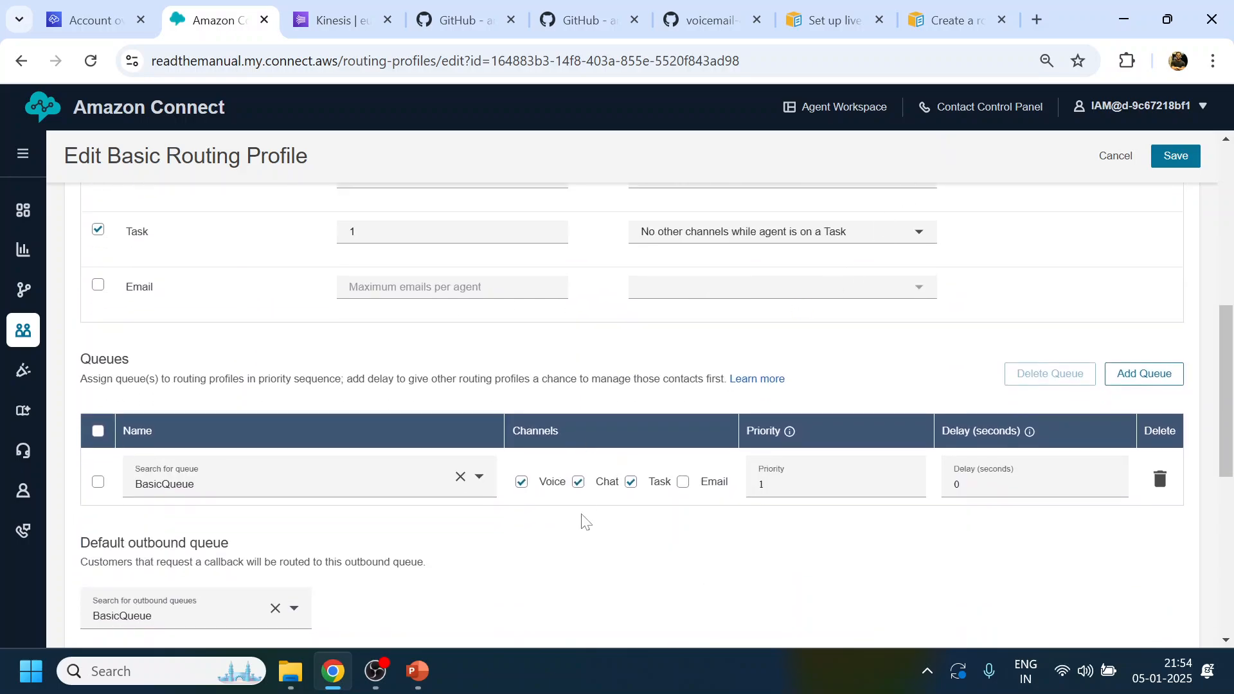
- Close the routing profile and live media streaming guides to return to the Voicemail Express prerequisites
left_click(935, 22)
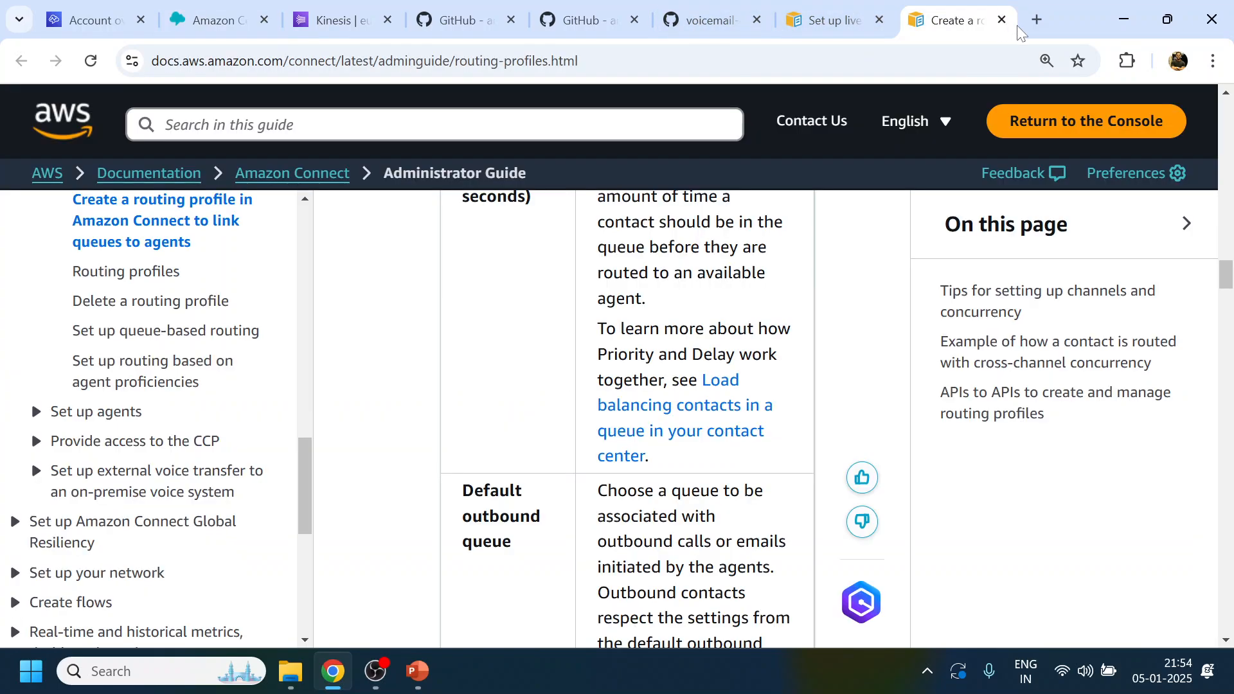
left_click(1001, 20)
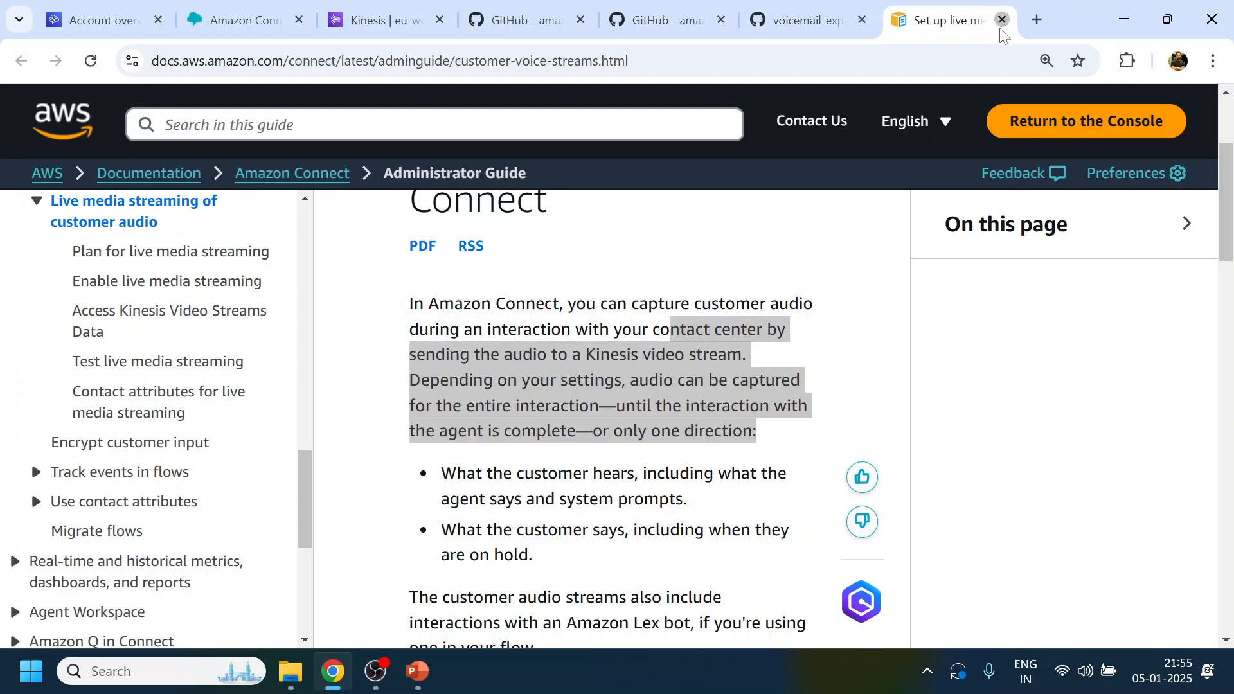
left_click(1000, 20)
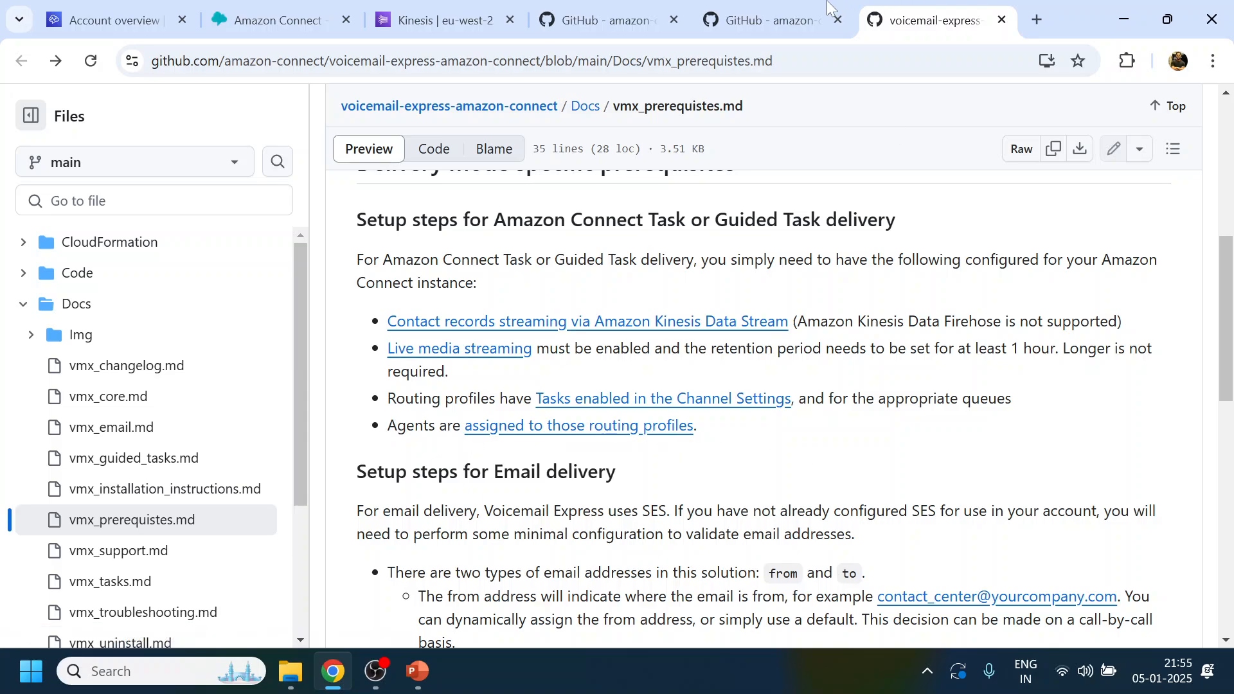
- Open User management in Amazon Connect and check which routing profile each agent is assigned to
left_click(271, 19)
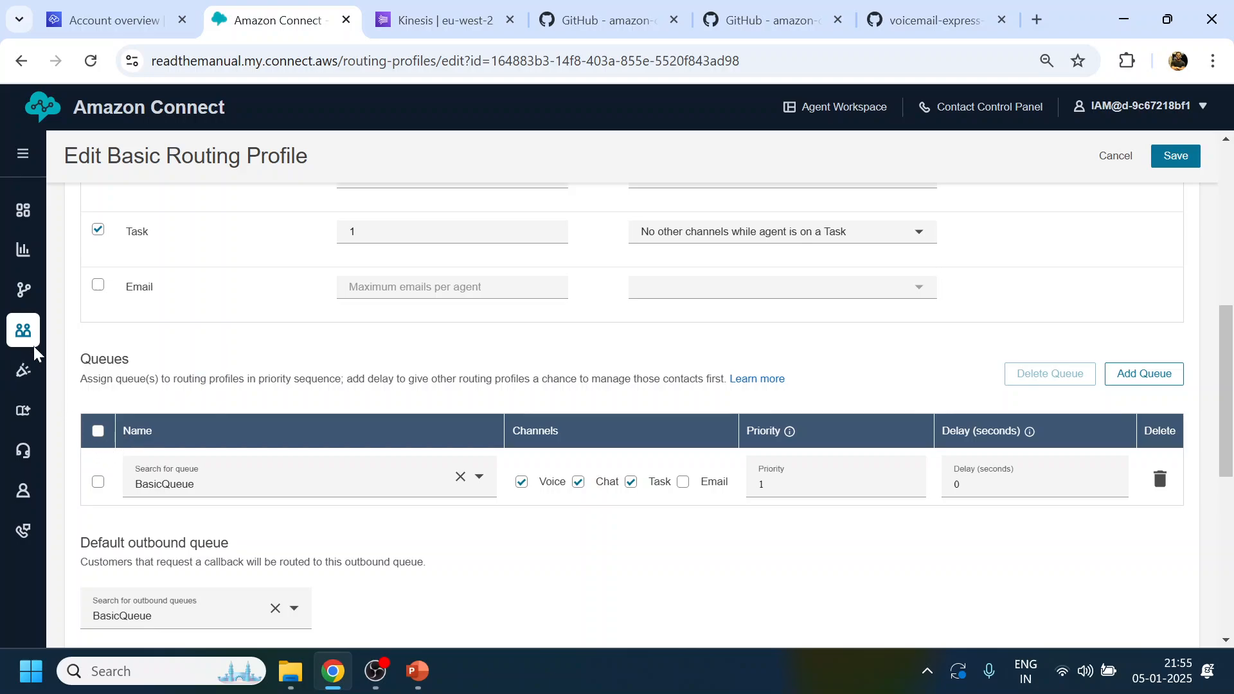
mouse_move(34, 352)
left_click(74, 368)
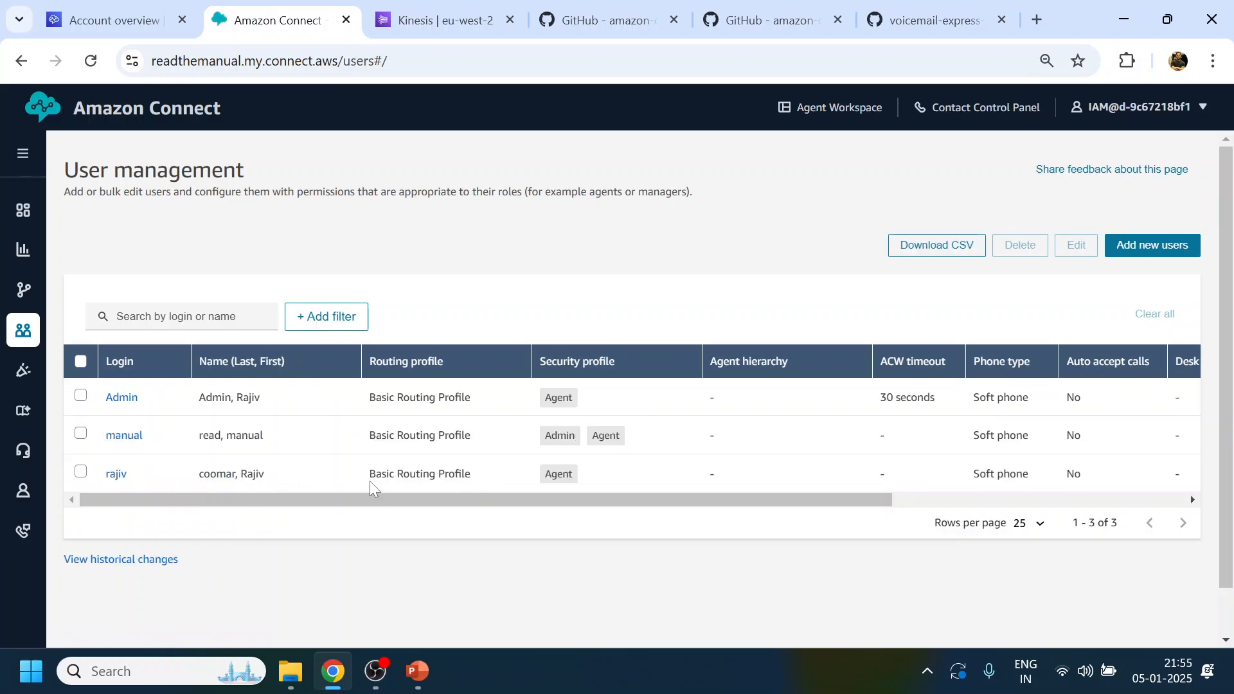
left_click_drag(369, 480, 508, 477)
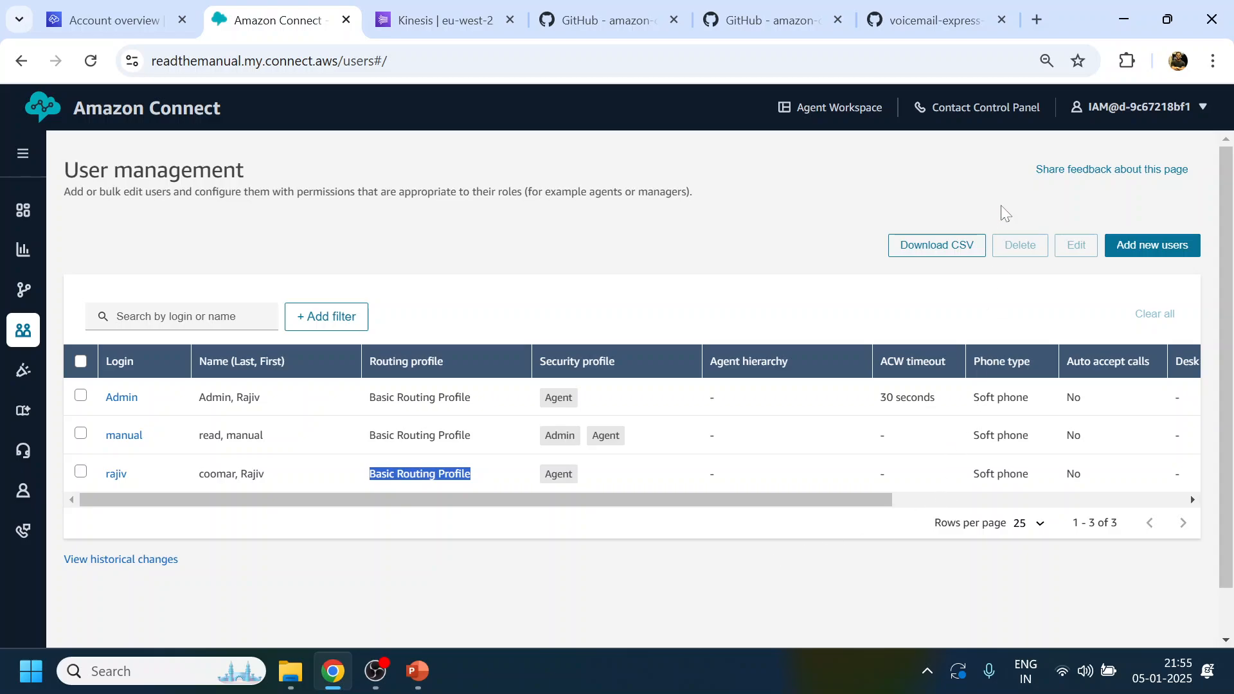
- Review the Voicemail Express prerequisites for Task or Guided Task delivery and for Email delivery through SES
left_click(768, 6)
left_click(886, 6)
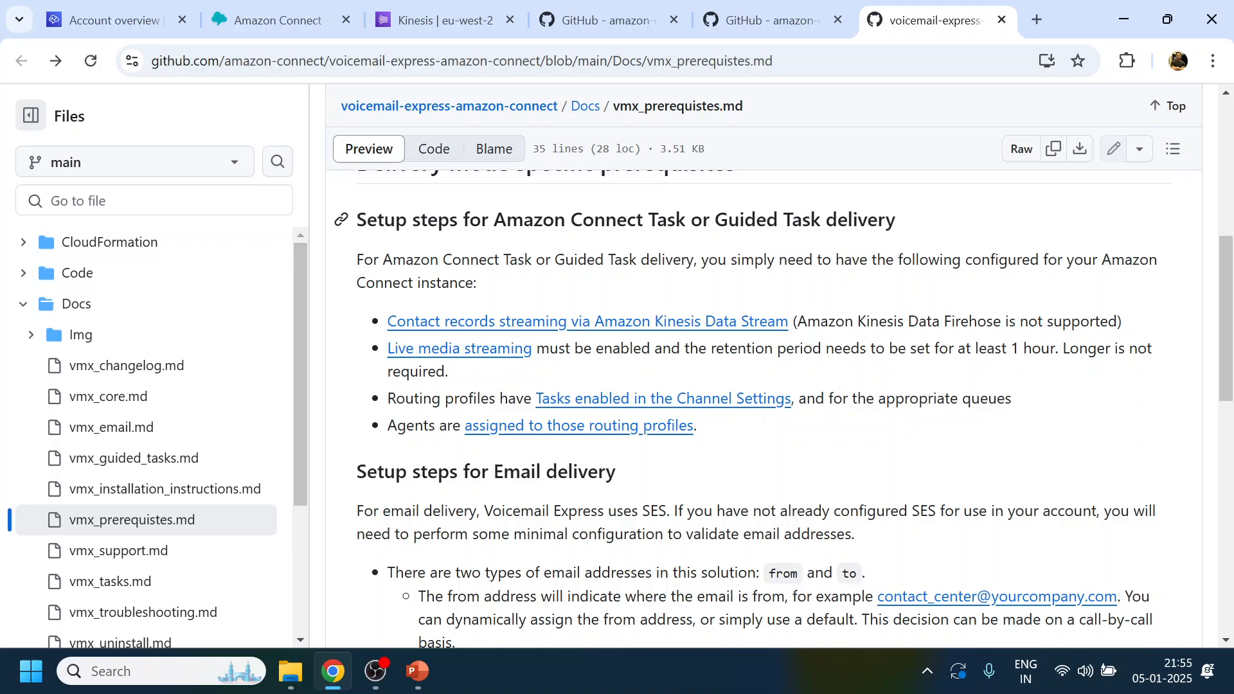
left_click_drag(791, 220, 821, 220)
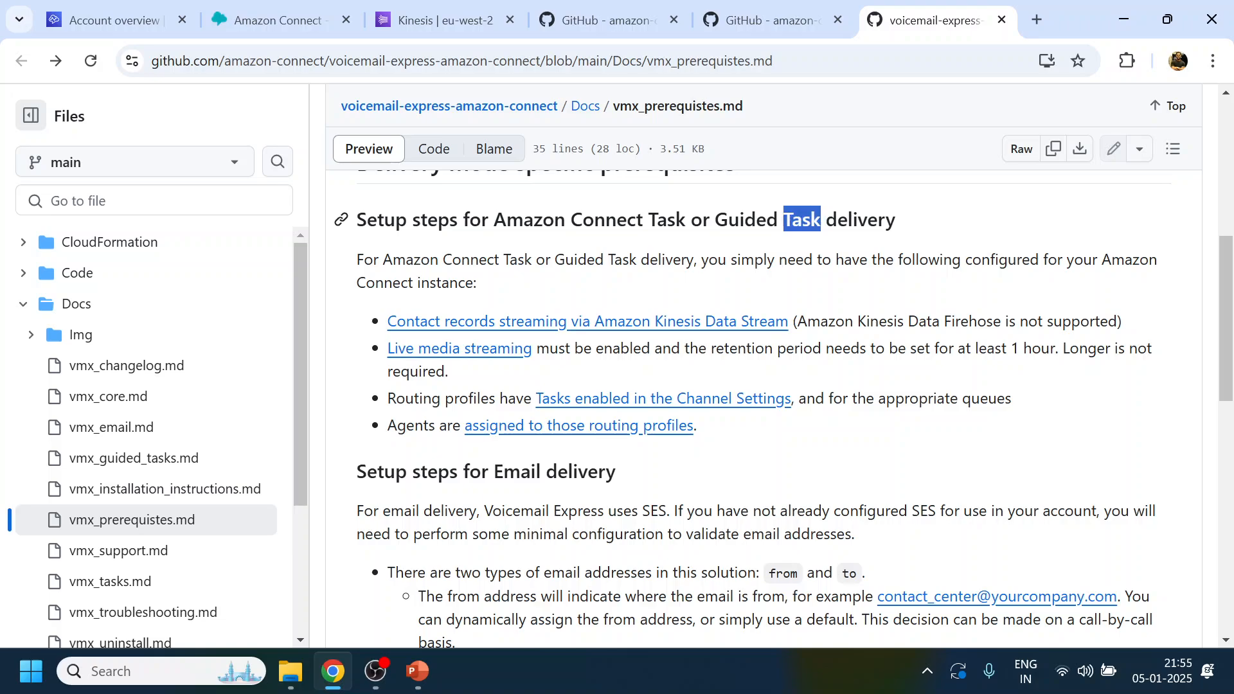
double_click(508, 471)
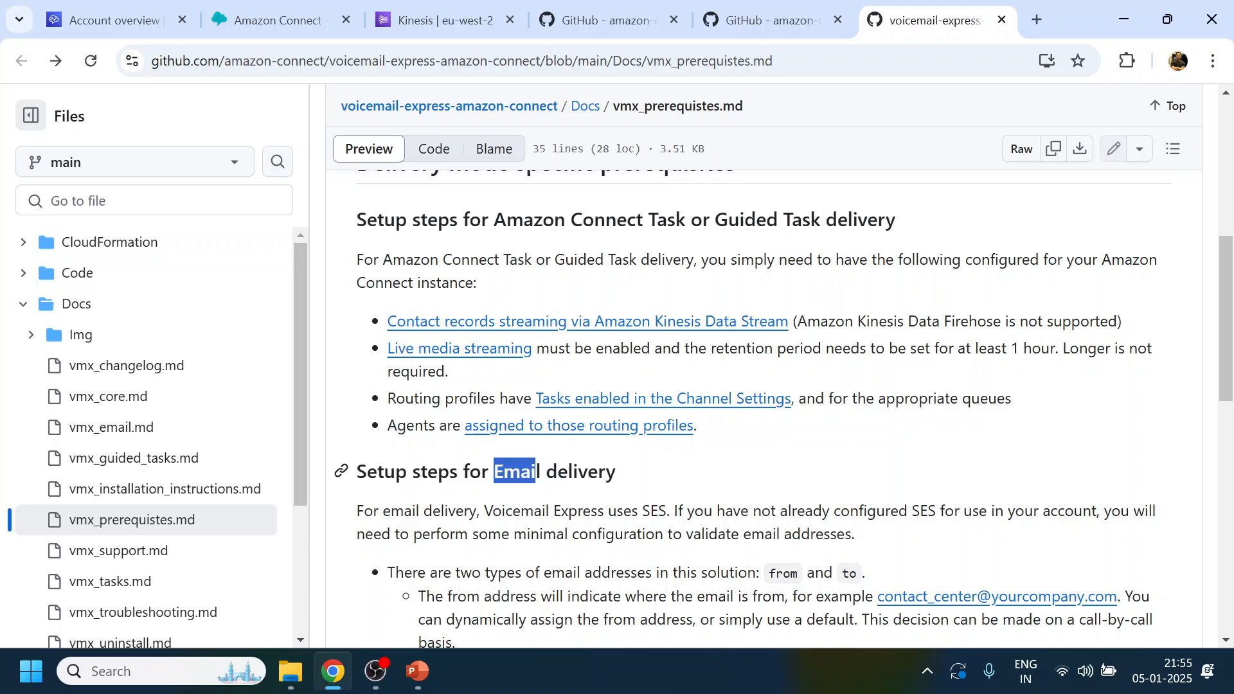
left_click_drag(667, 510, 642, 510)
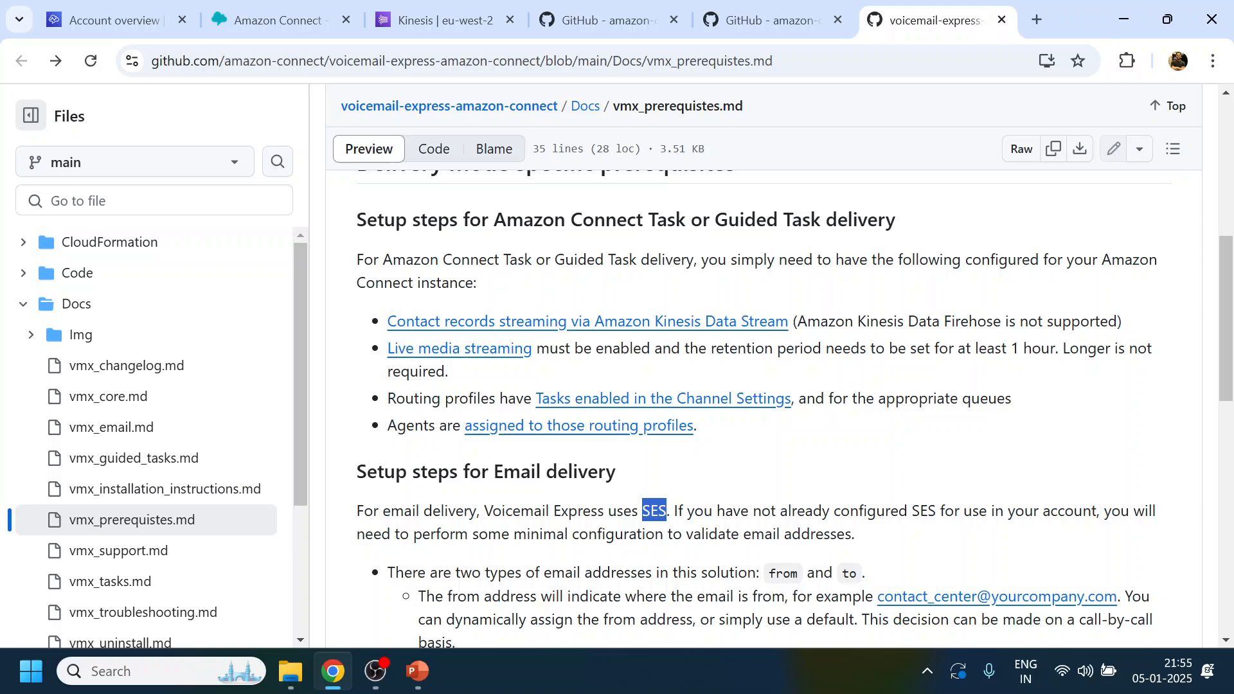
- Open the Voicemail Express Installation instructions from the README in a new tab and review the required information and regional stack links
left_click(765, 22)
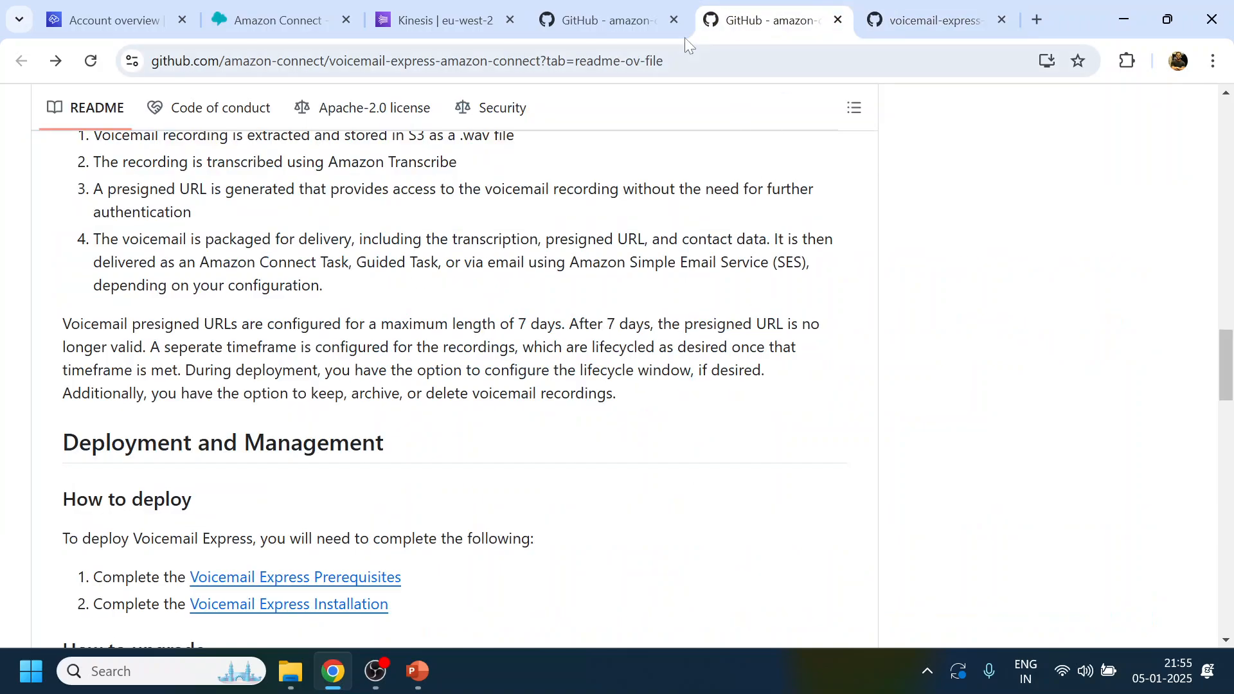
right_click(336, 607)
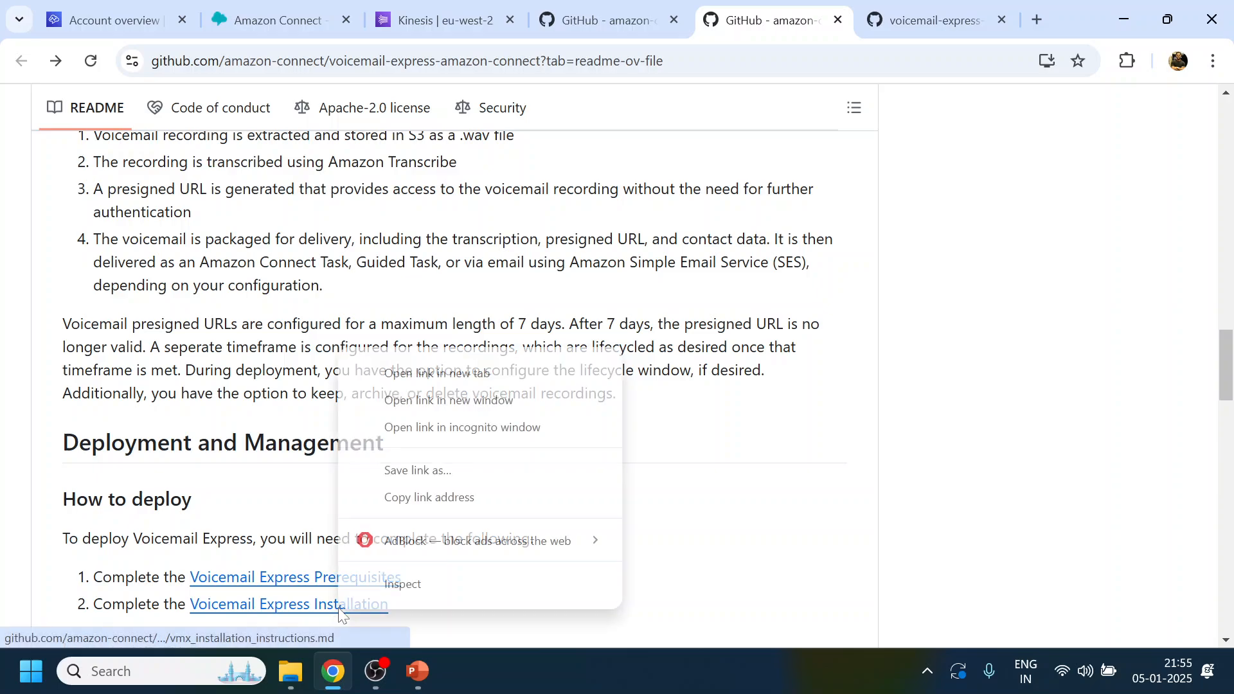
left_click(476, 367)
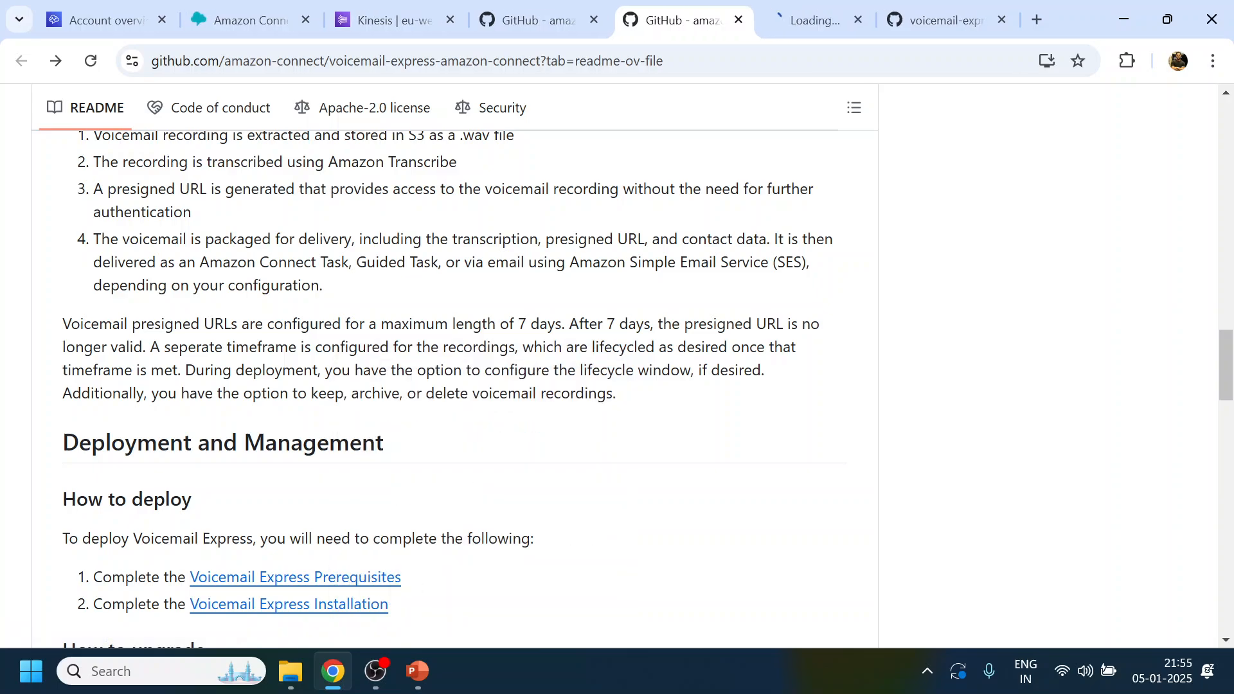
left_click(810, 21)
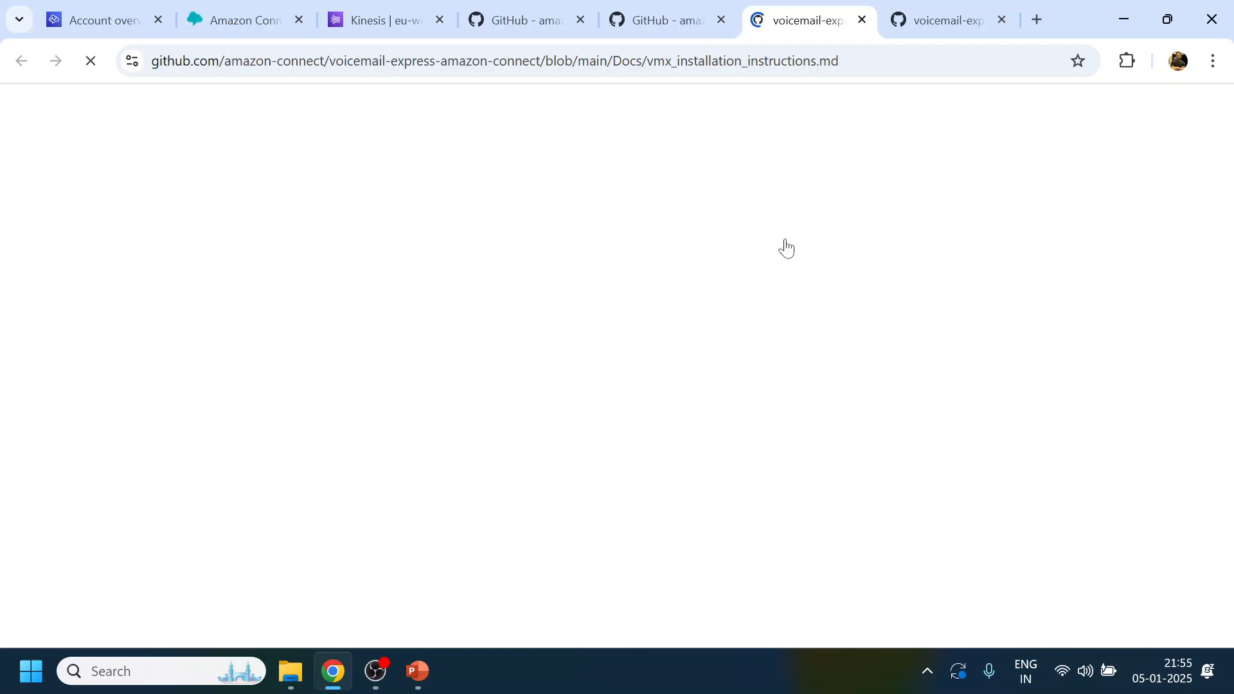
scroll(774, 265, "down", 1)
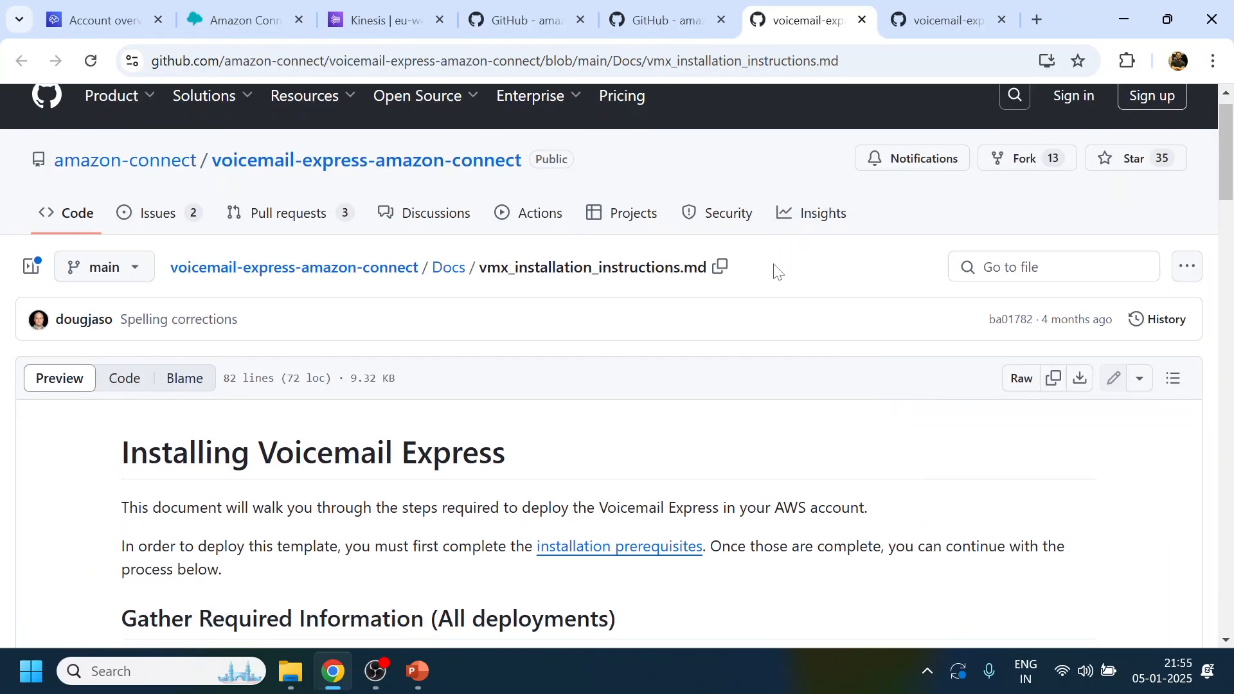
scroll(773, 269, "down", 4)
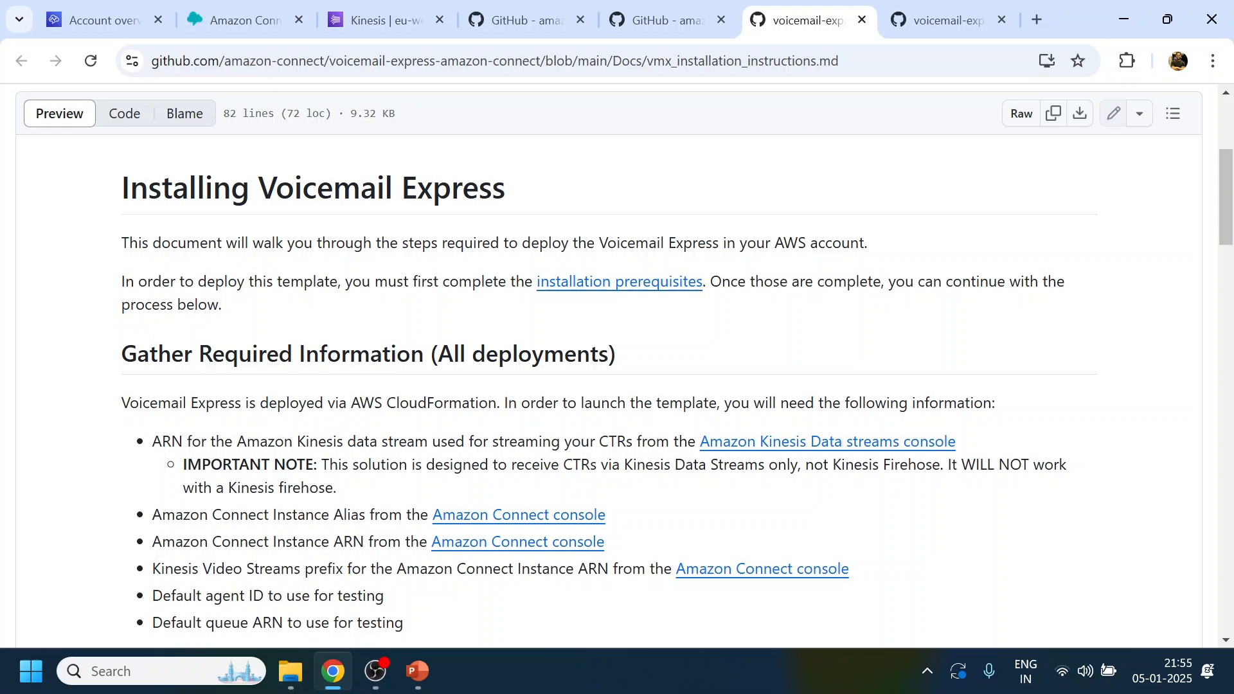
scroll(657, 417, "down", 10)
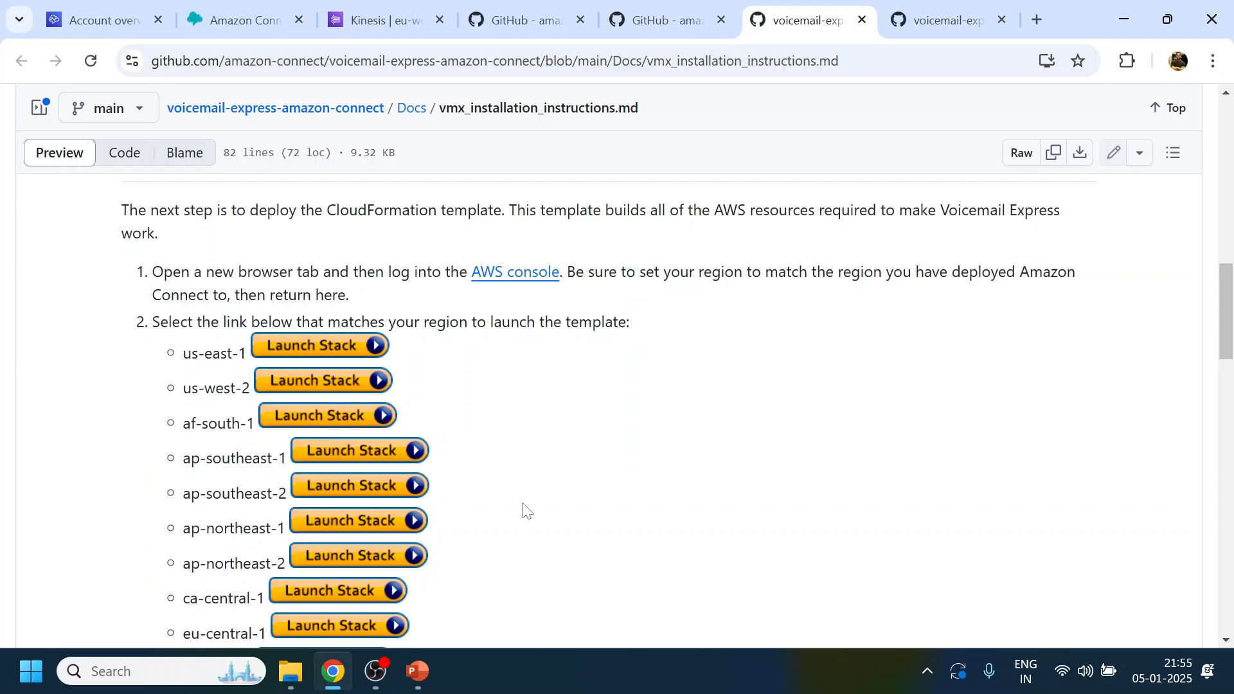
scroll(483, 485, "down", 2)
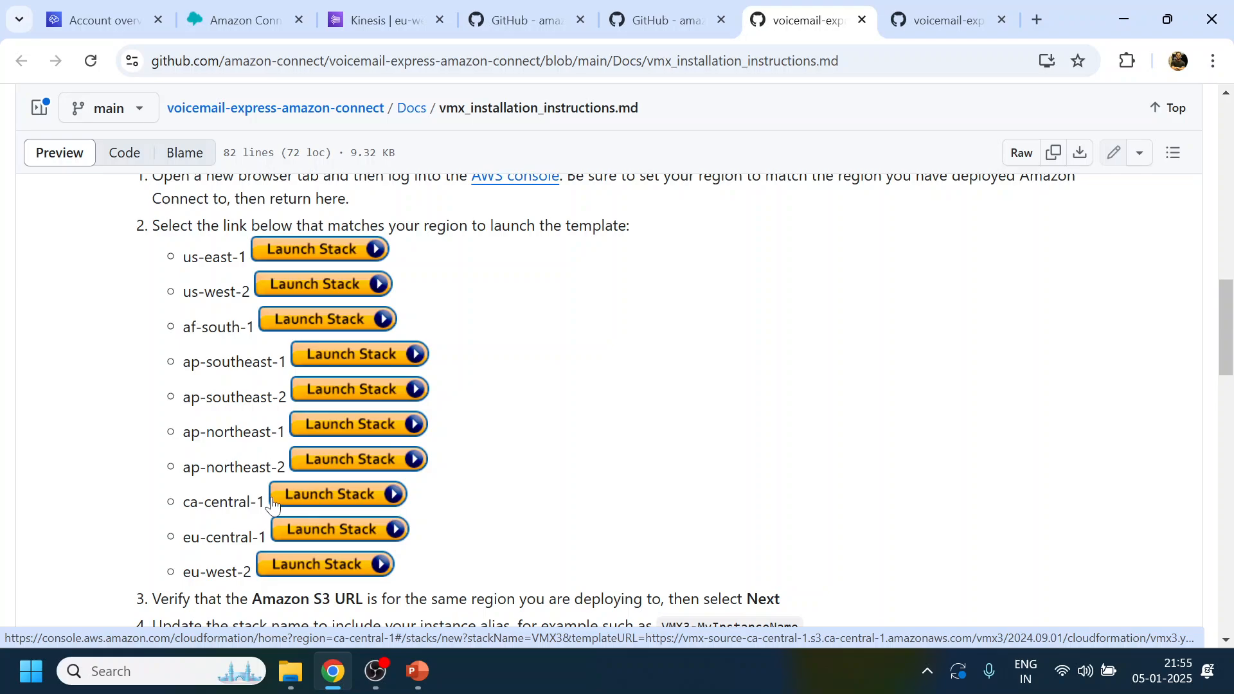
- Check the Amazon Connect instance's region in the AWS console and launch the Voicemail Express stack for eu-west-2
left_click(86, 9)
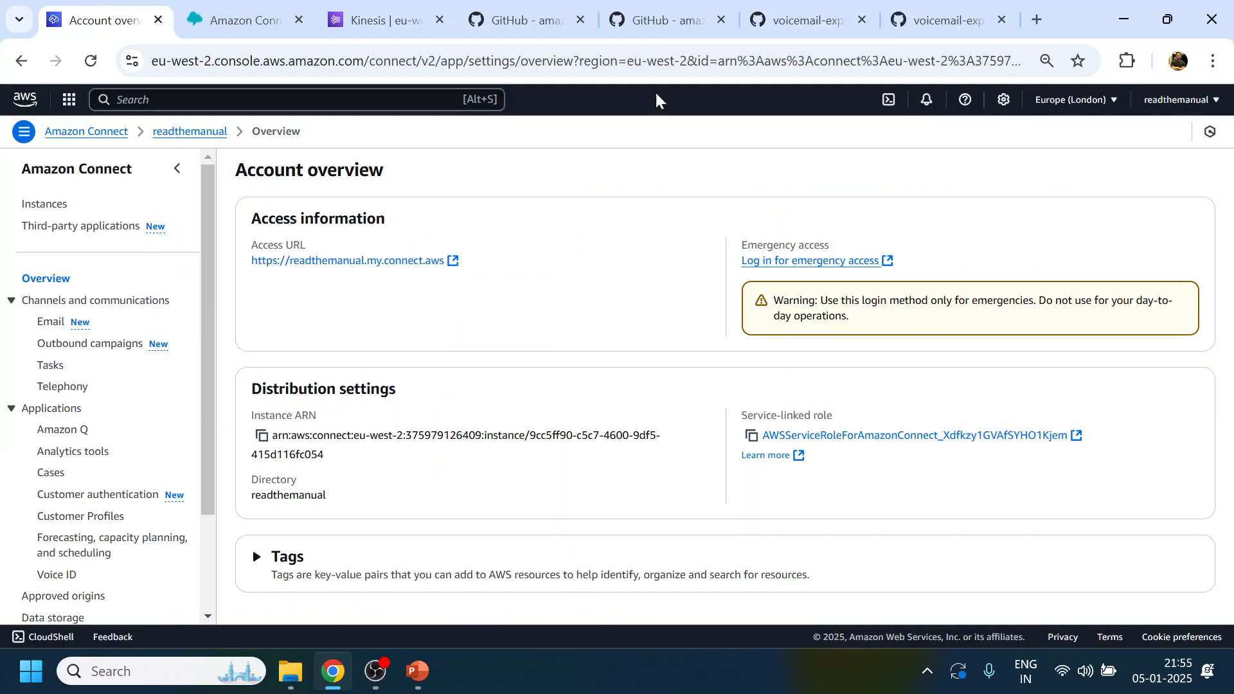
left_click(1078, 98)
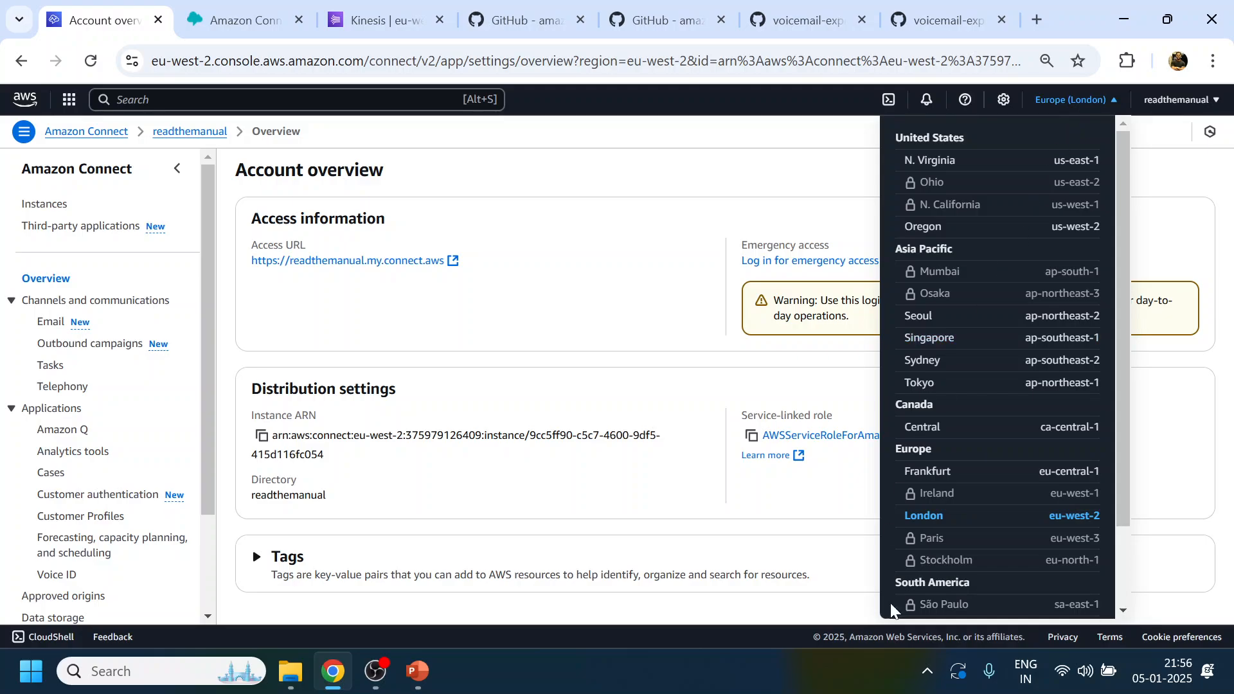
left_click(959, 7)
left_click(828, 11)
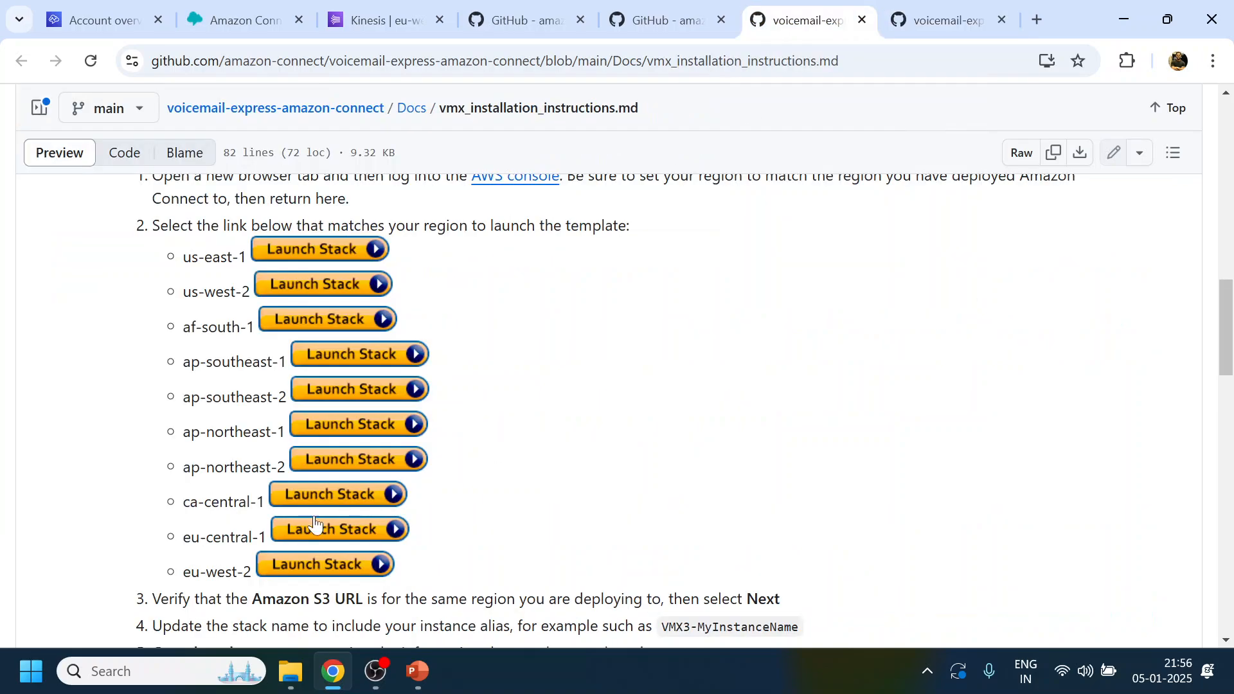
left_click(352, 568)
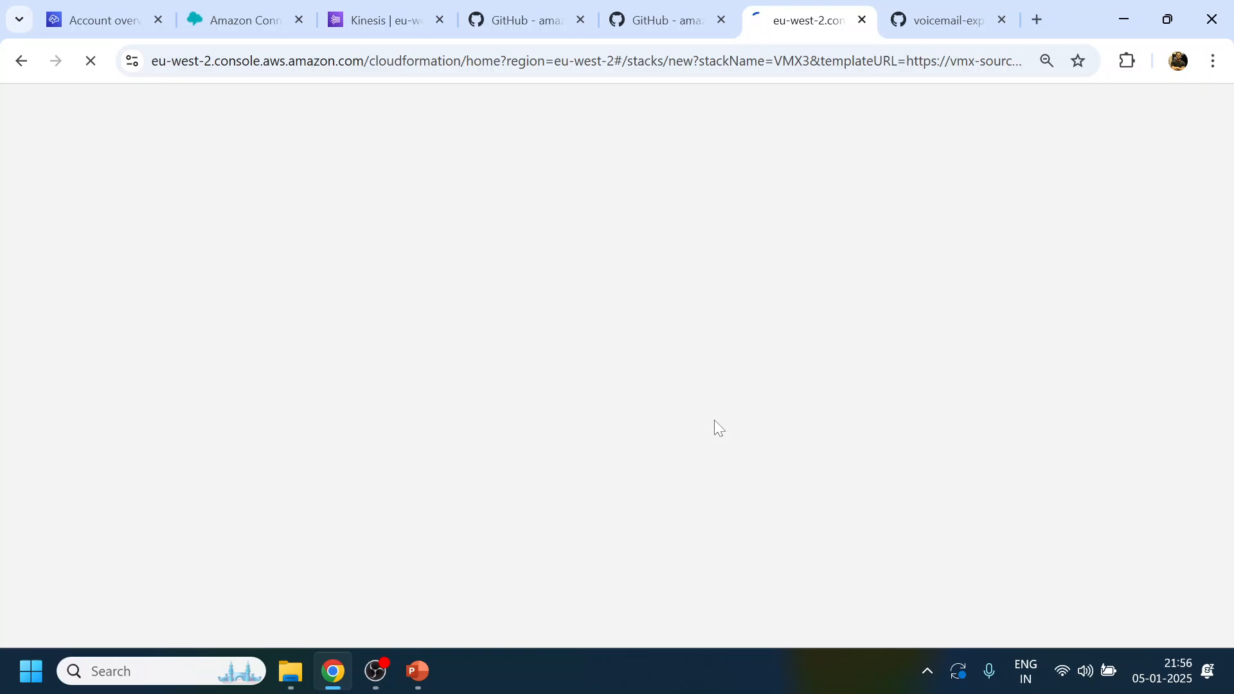
- Reopen the Voicemail Express Installation instructions from the README in a new tab and close the prerequisites page
left_click(657, 19)
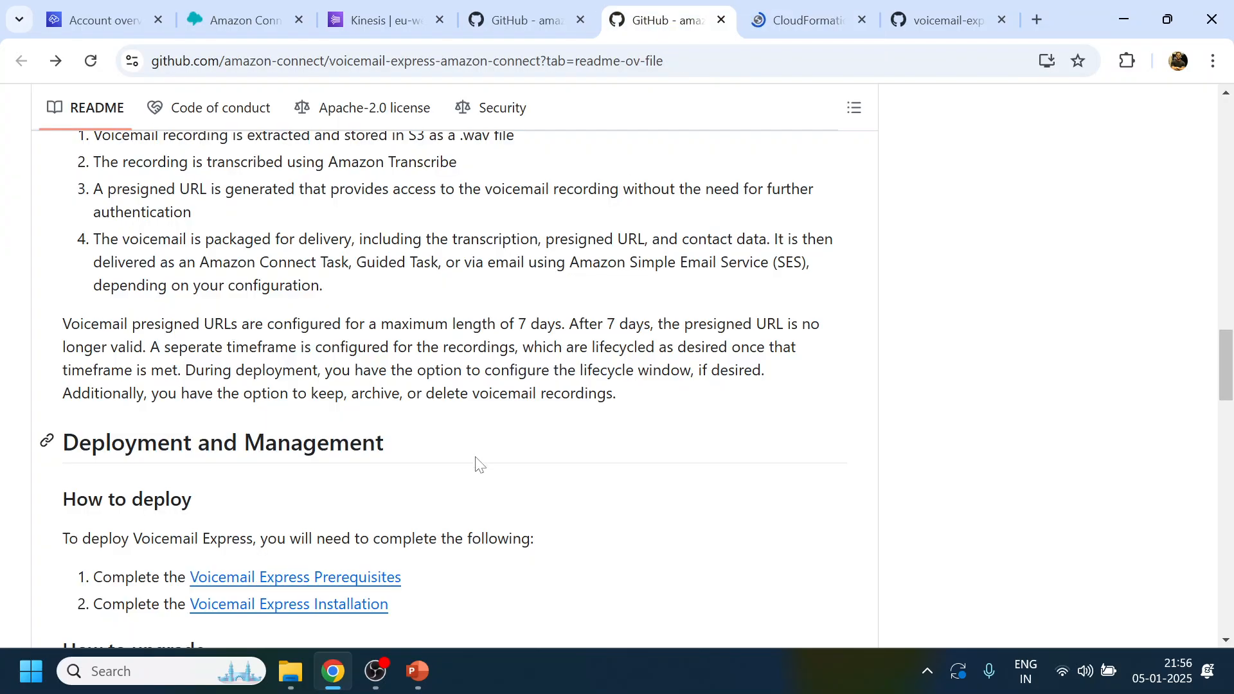
right_click(330, 605)
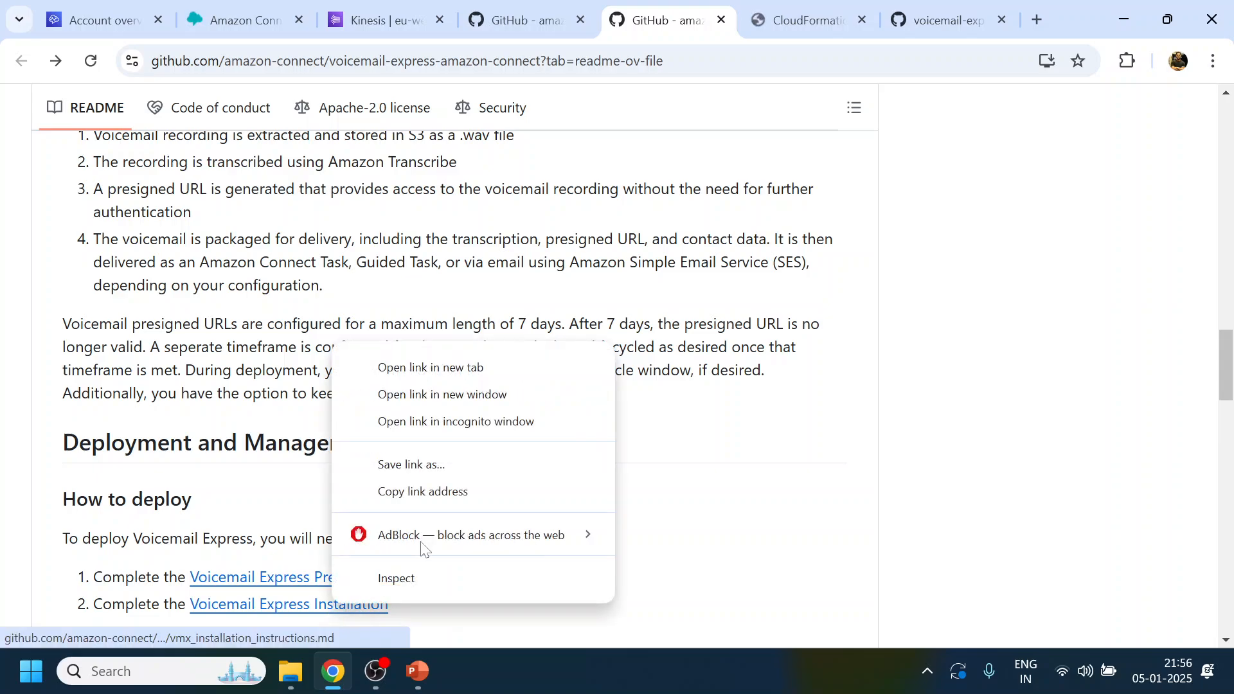
left_click(465, 369)
left_click(935, 19)
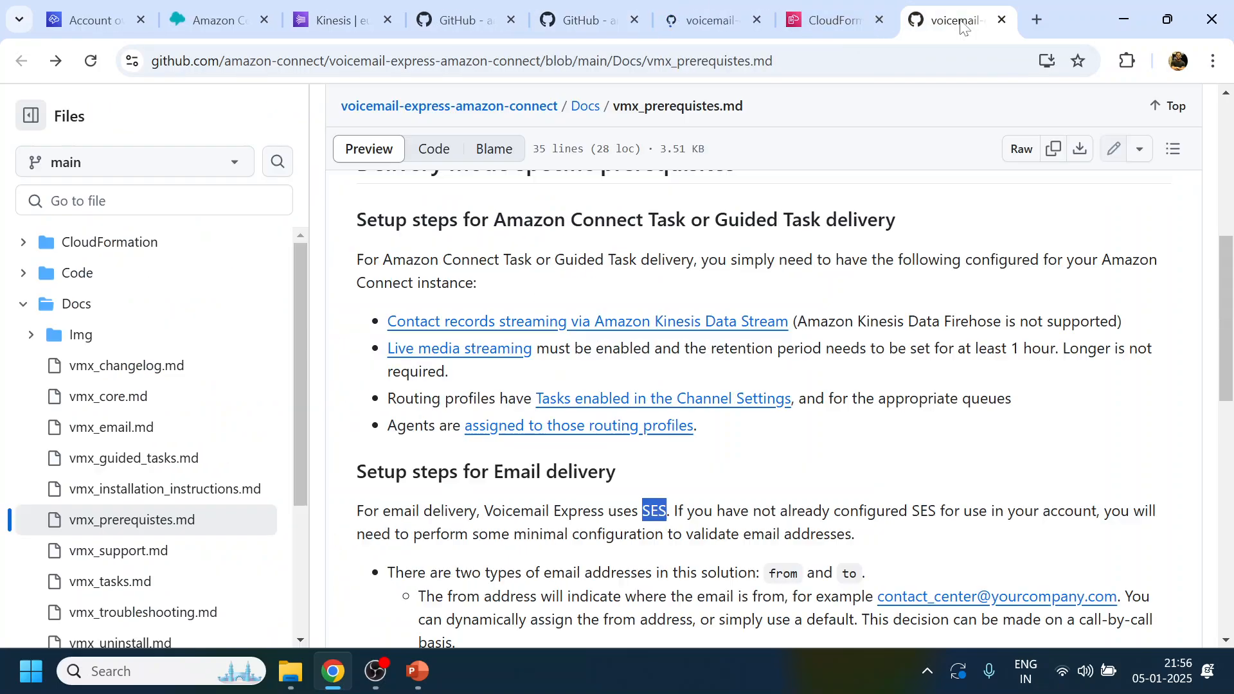
left_click(1001, 20)
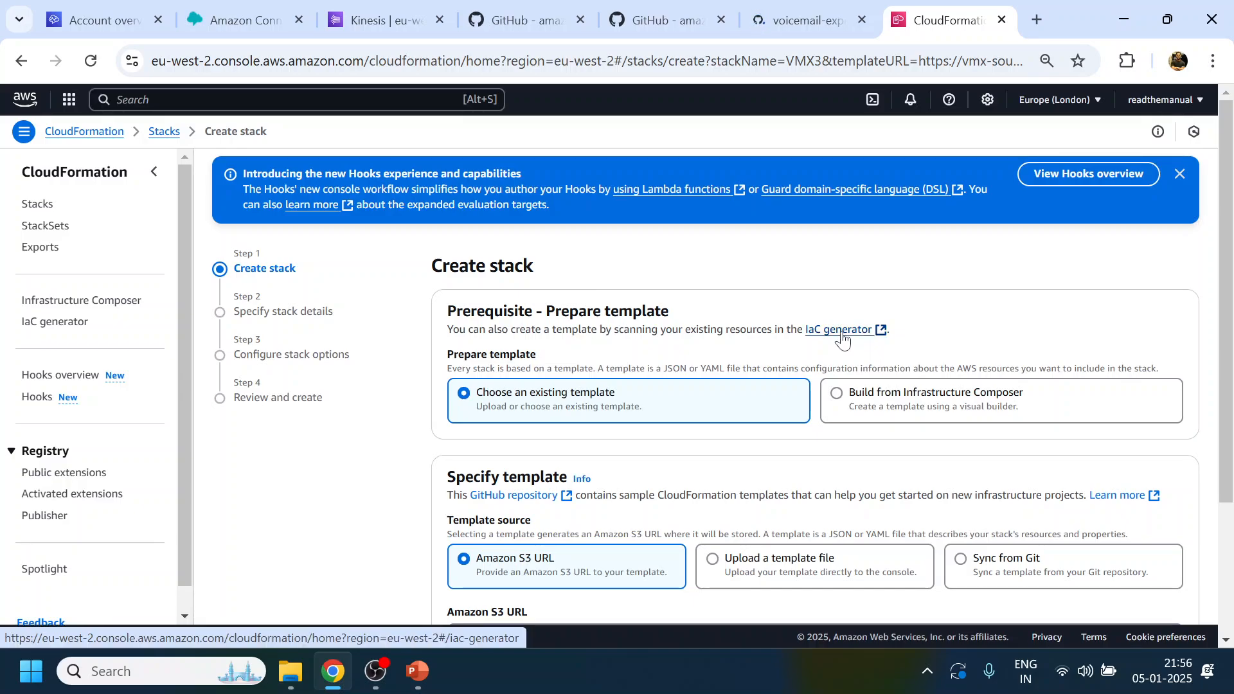
- Reopen the Voicemail Express Prerequisites from the README in a new tab and review the Email delivery setup
left_click(531, 14)
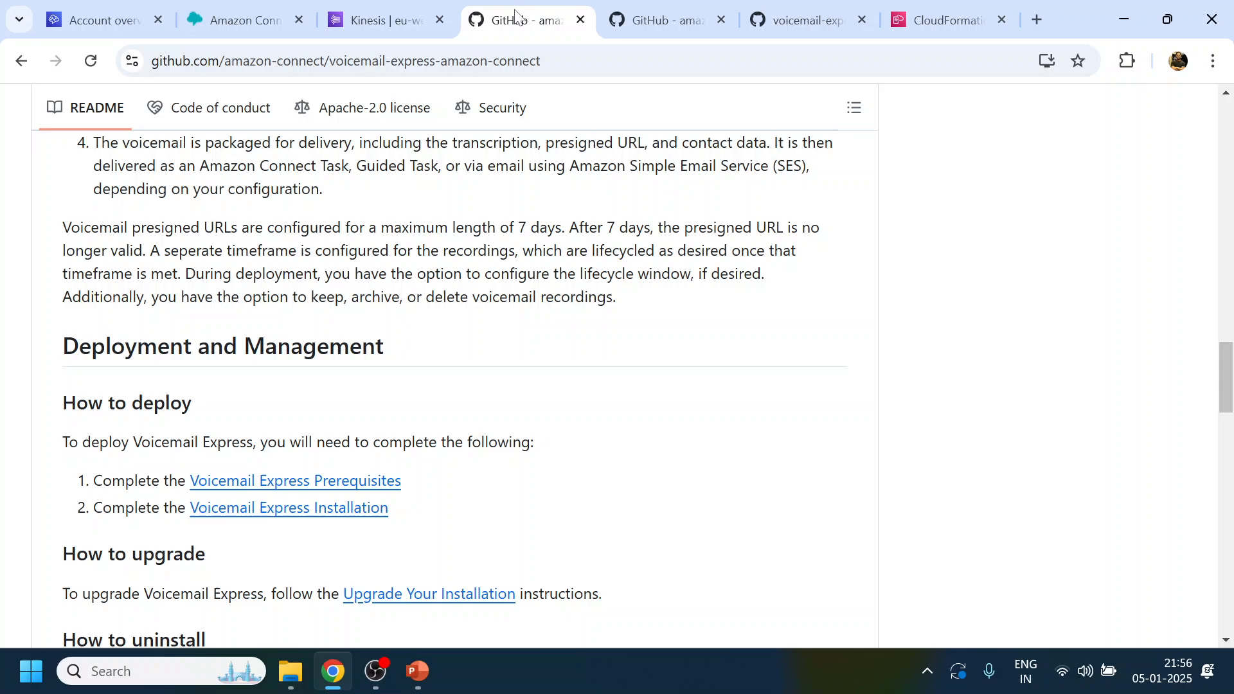
right_click(358, 483)
left_click(456, 246)
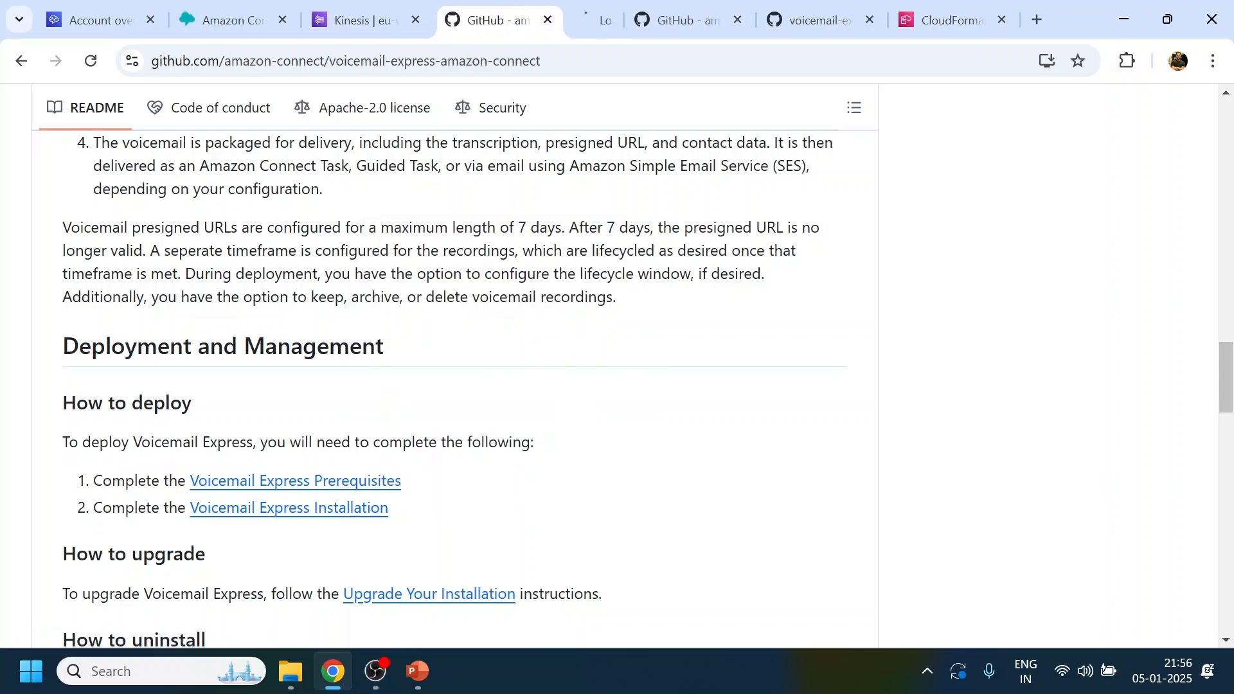
left_click(598, 16)
scroll(611, 394, "down", 9)
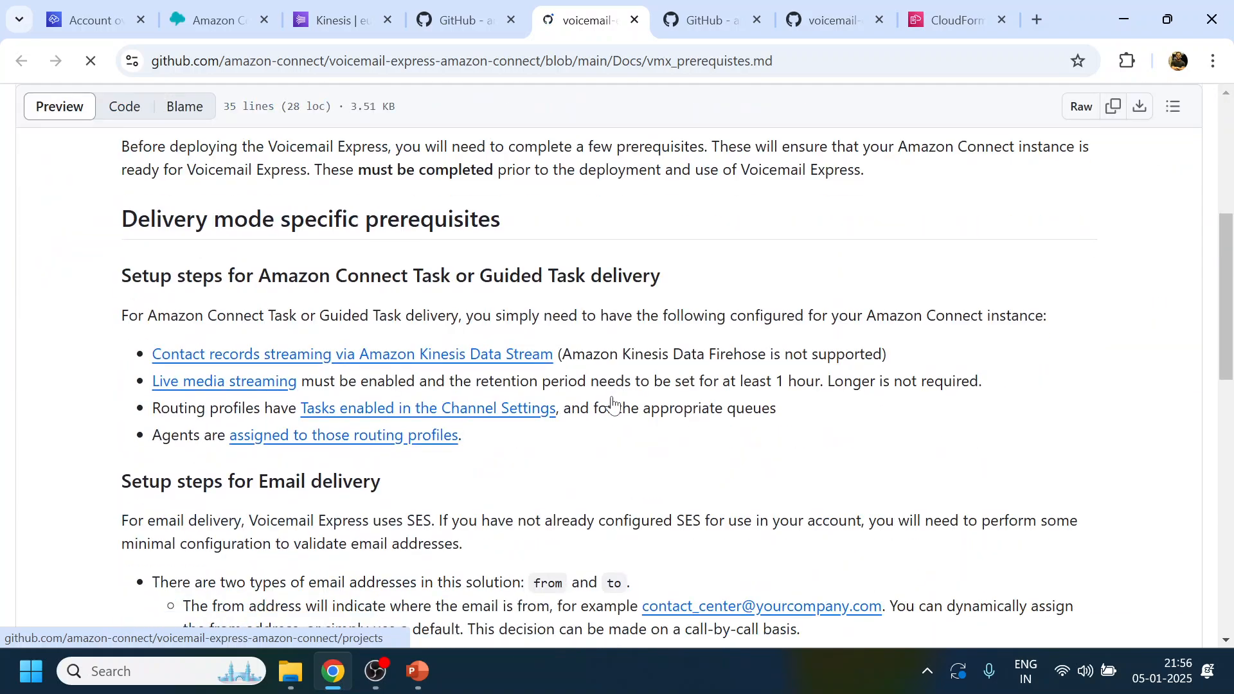
scroll(611, 394, "down", 3)
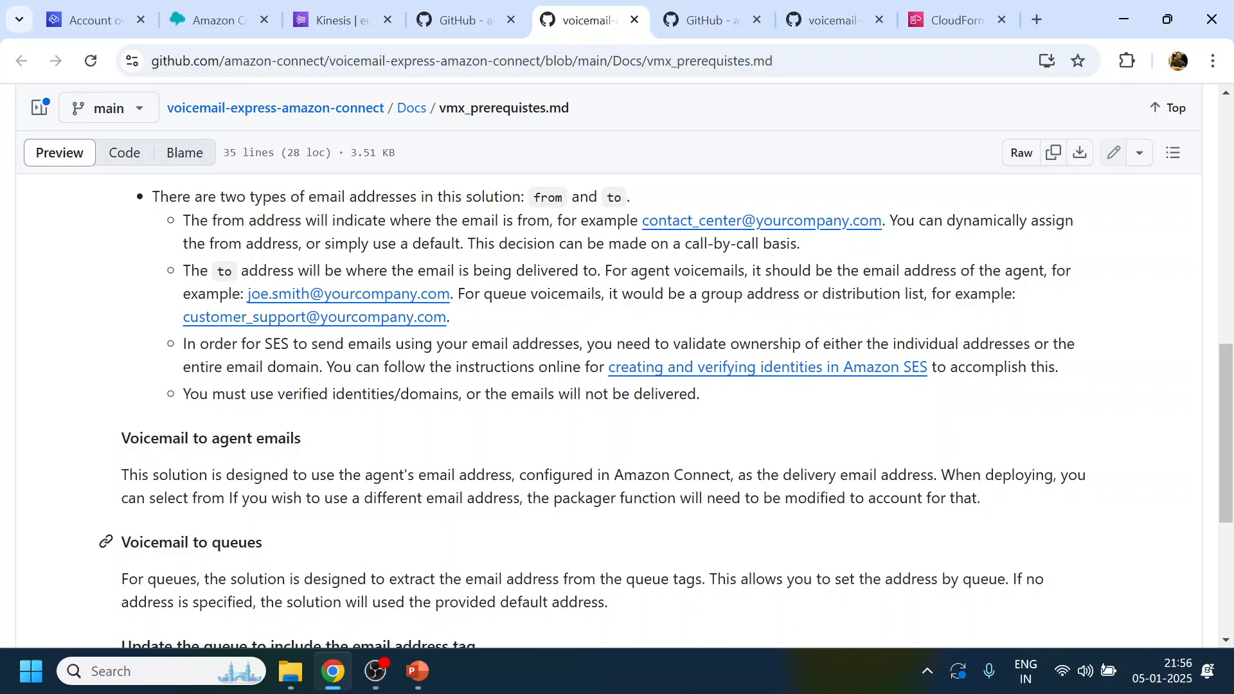
scroll(483, 509, "down", 3)
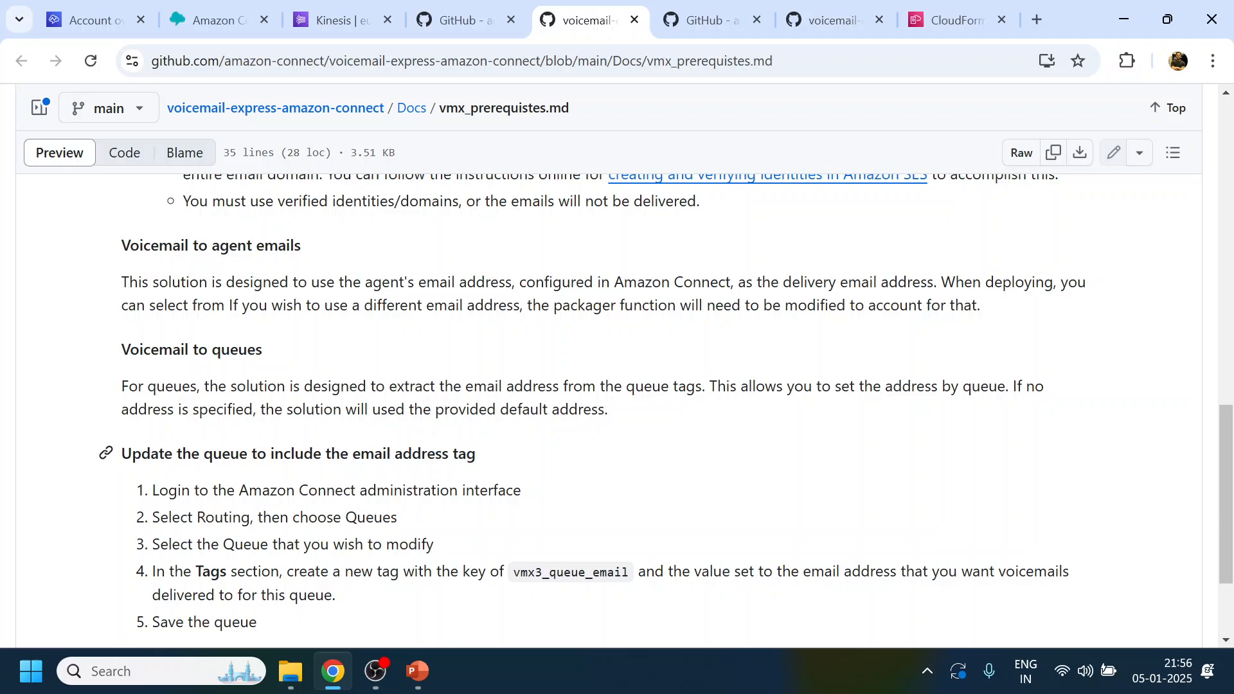
- Review the prerequisite instructions for updating a queue to include the email address tag
left_click_drag(213, 453, 500, 444)
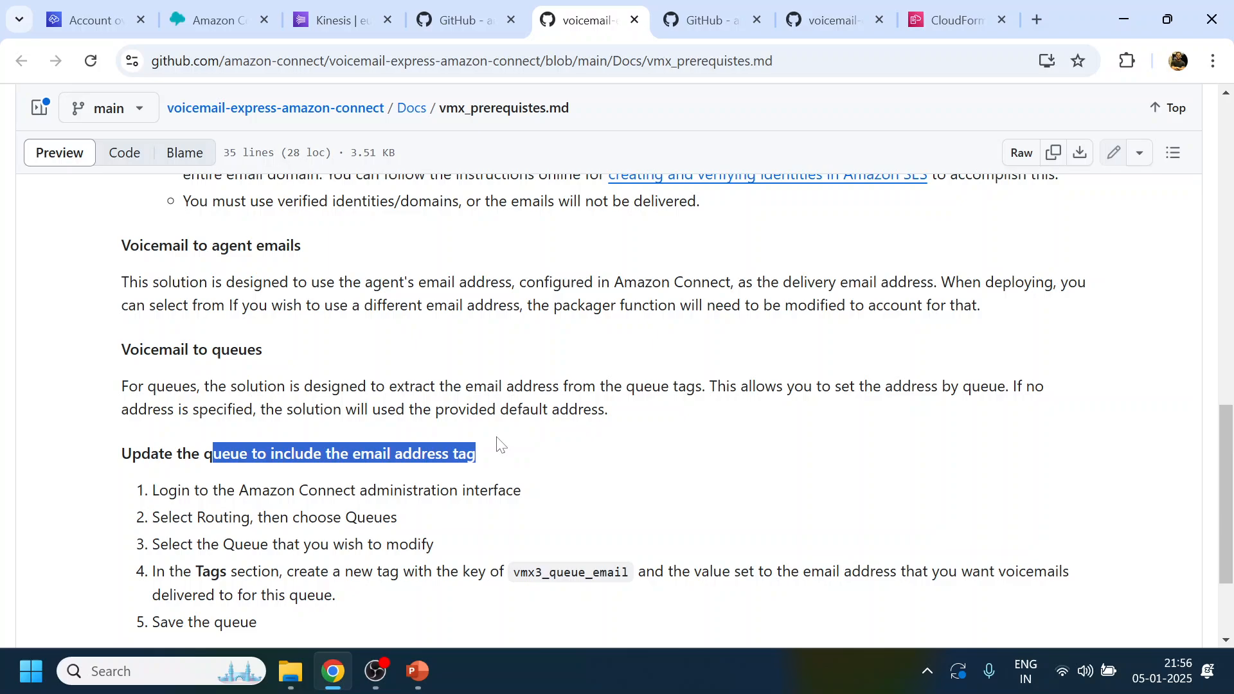
scroll(500, 444, "down", 3)
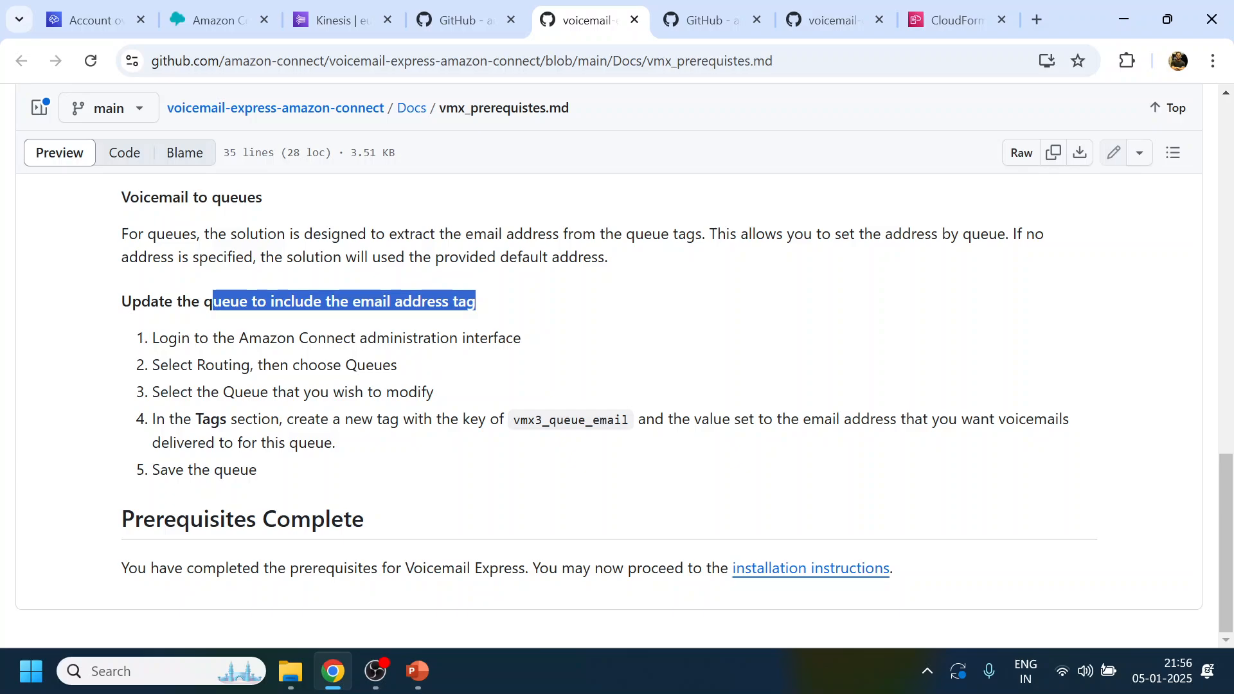
left_click_drag(191, 338, 506, 338)
left_click_drag(197, 364, 397, 364)
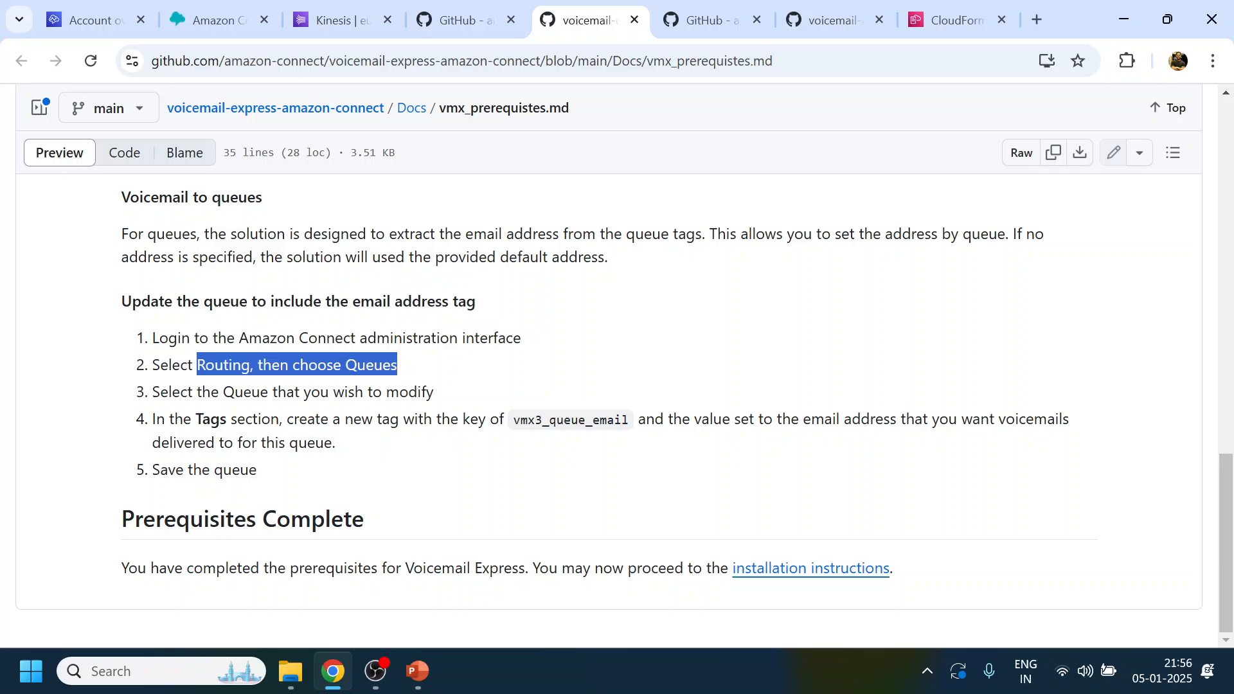
left_click_drag(172, 391, 467, 395)
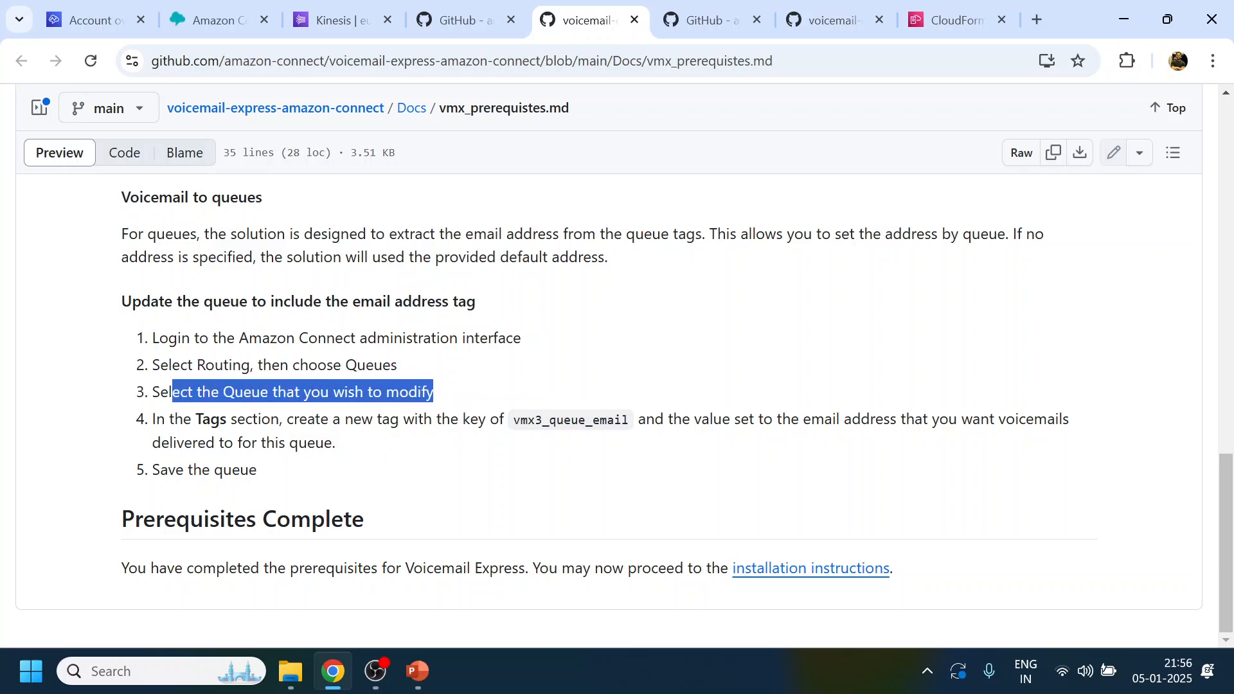
- Copy the tag key vmx3_queue_email from the queue update instructions
left_click_drag(196, 418, 210, 418)
left_click_drag(514, 424, 633, 424)
key("ctrl+c")
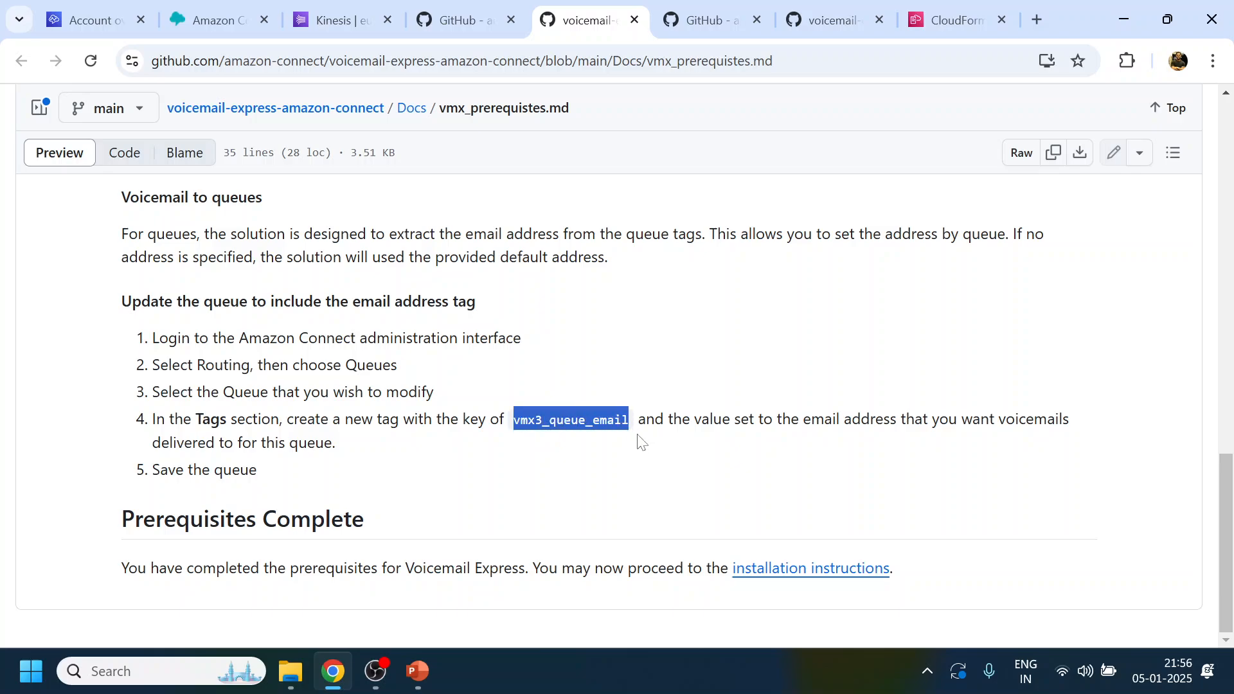
- Open BasicQueue for editing in the Amazon Connect instance and go to its Tags section
left_click(218, 8)
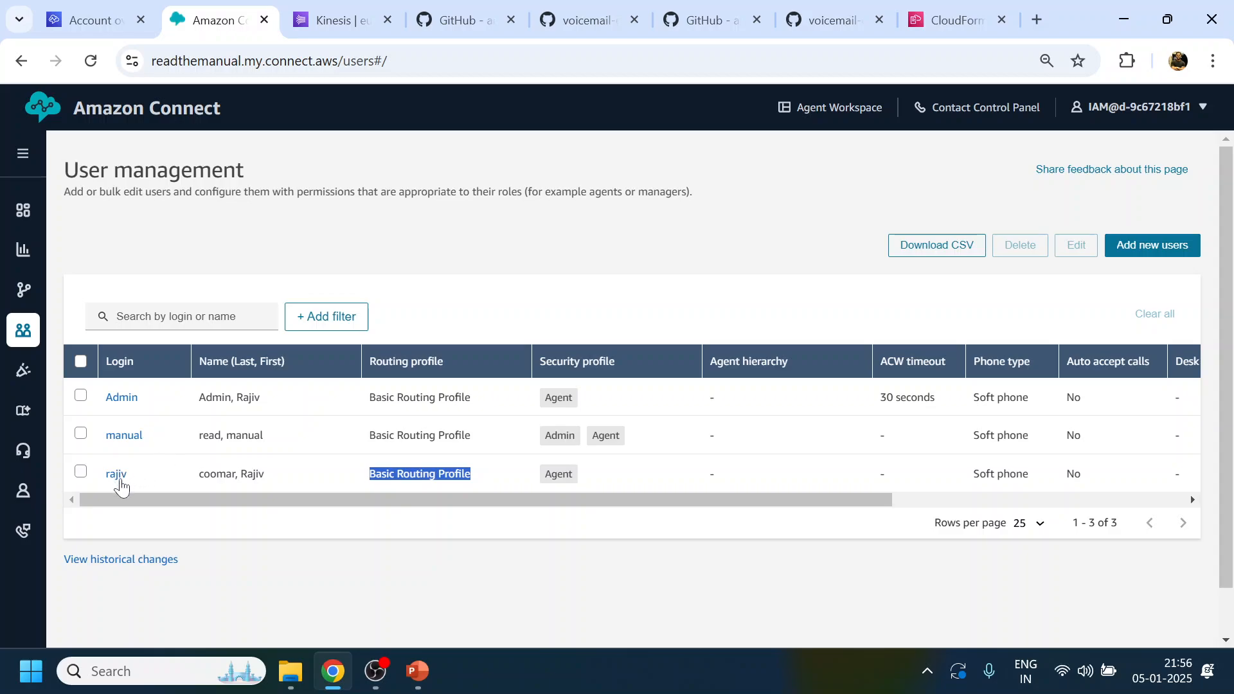
mouse_move(23, 329)
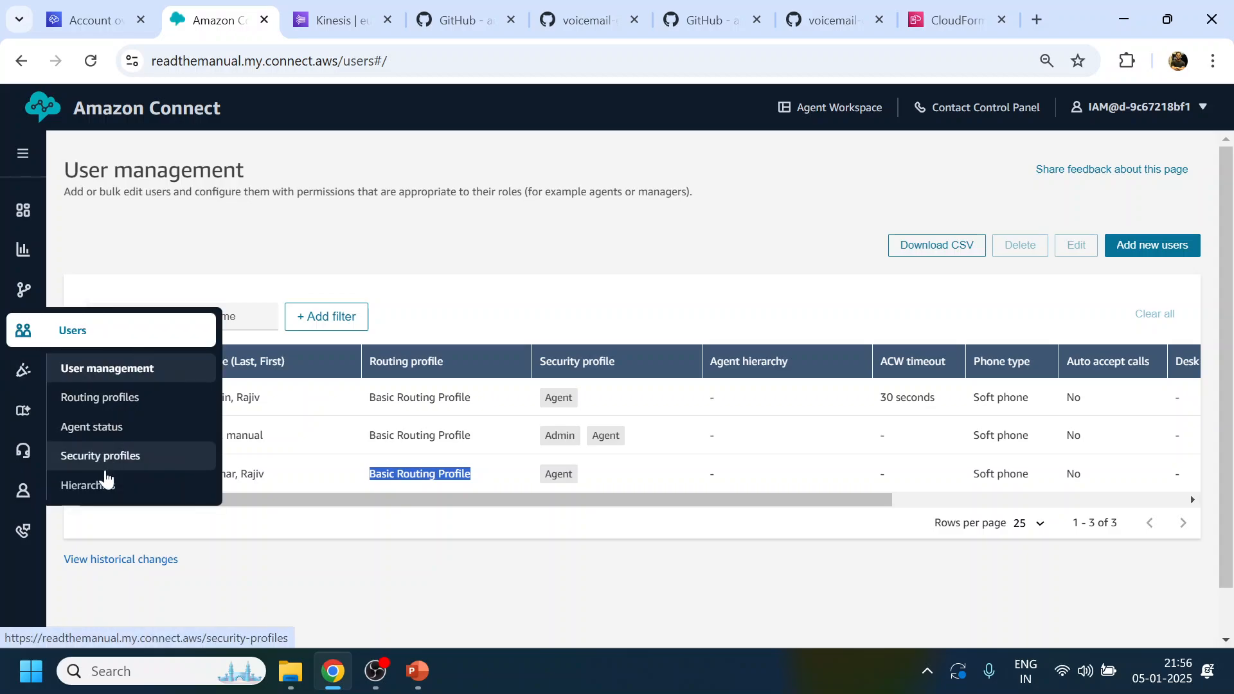
mouse_move(109, 290)
left_click(84, 398)
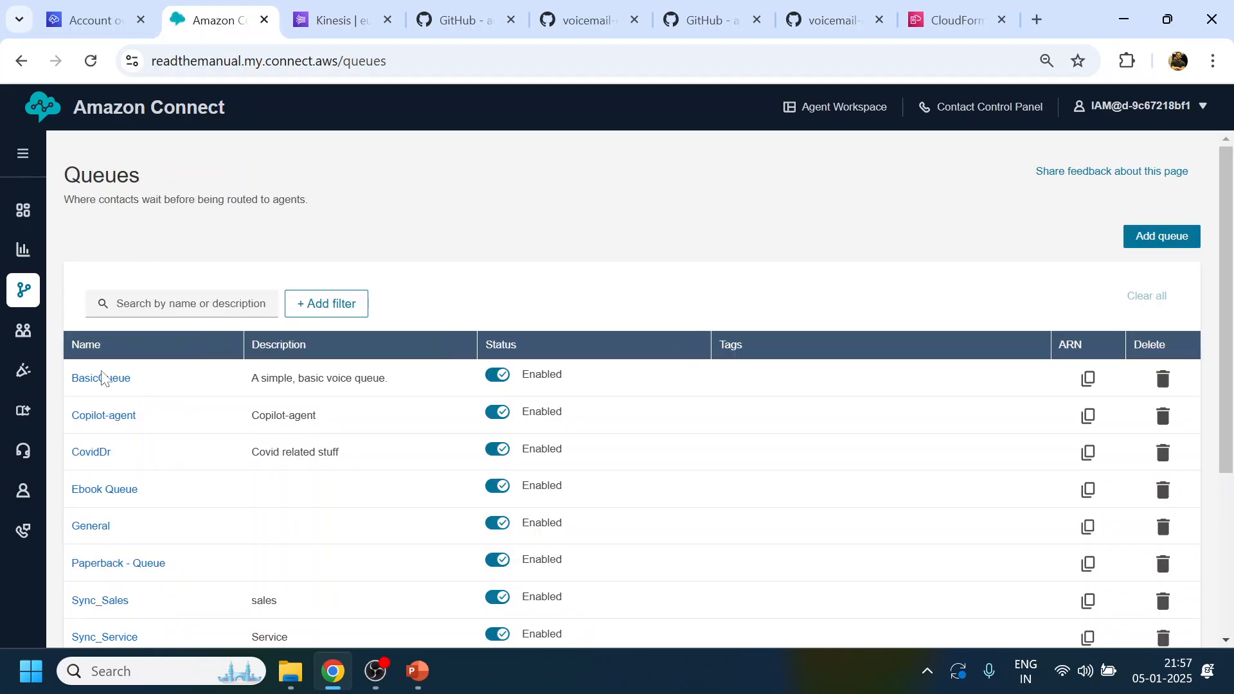
left_click(103, 378)
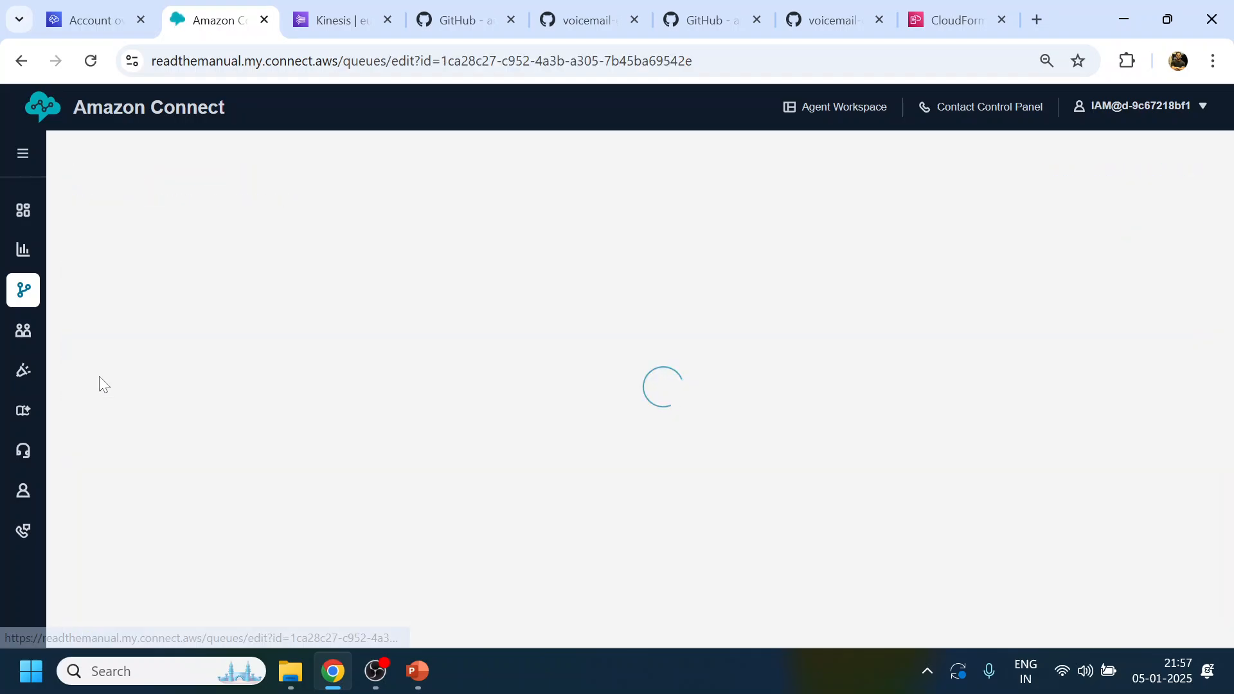
scroll(135, 495, "down", 10)
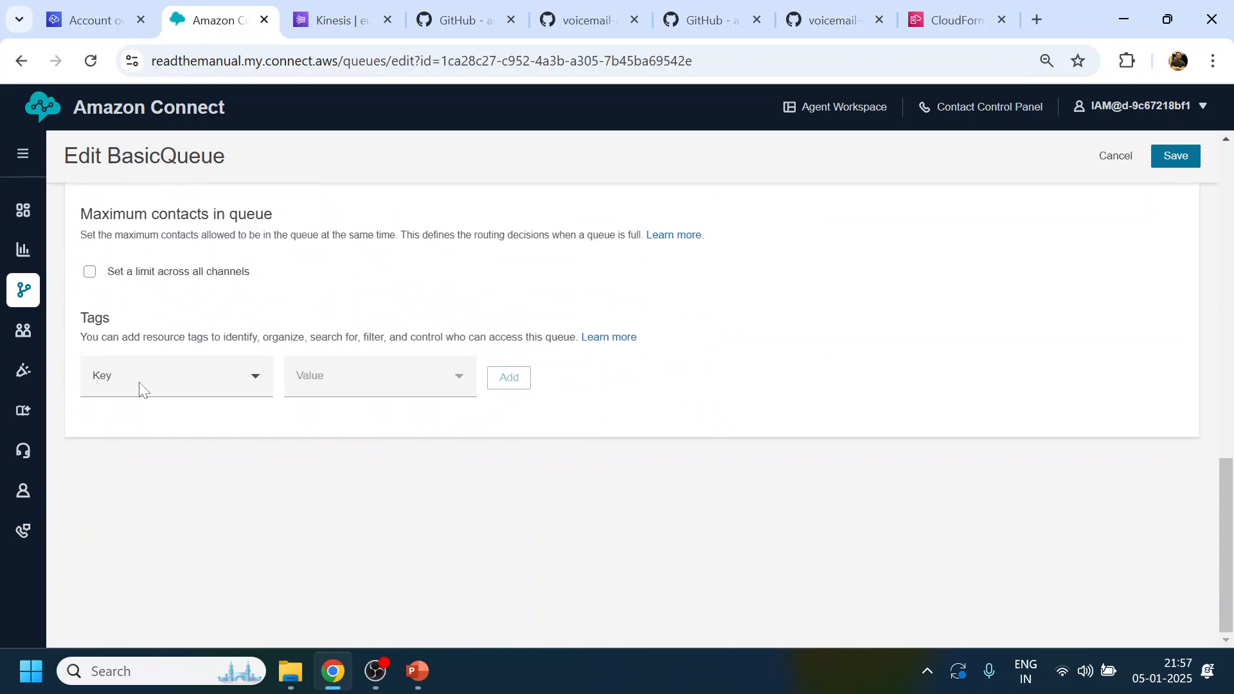
- Enter vmx3_queue_email as a new tag key for BasicQueue
left_click(142, 390)
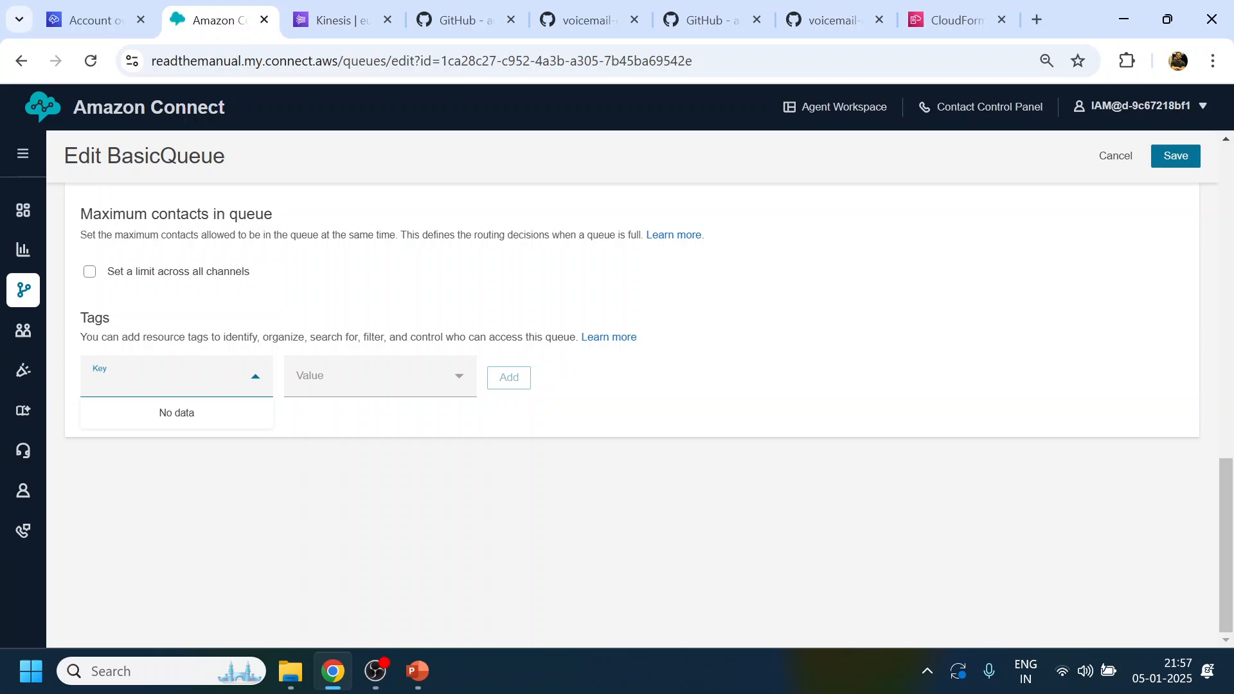
key("ctrl+v")
left_click(160, 424)
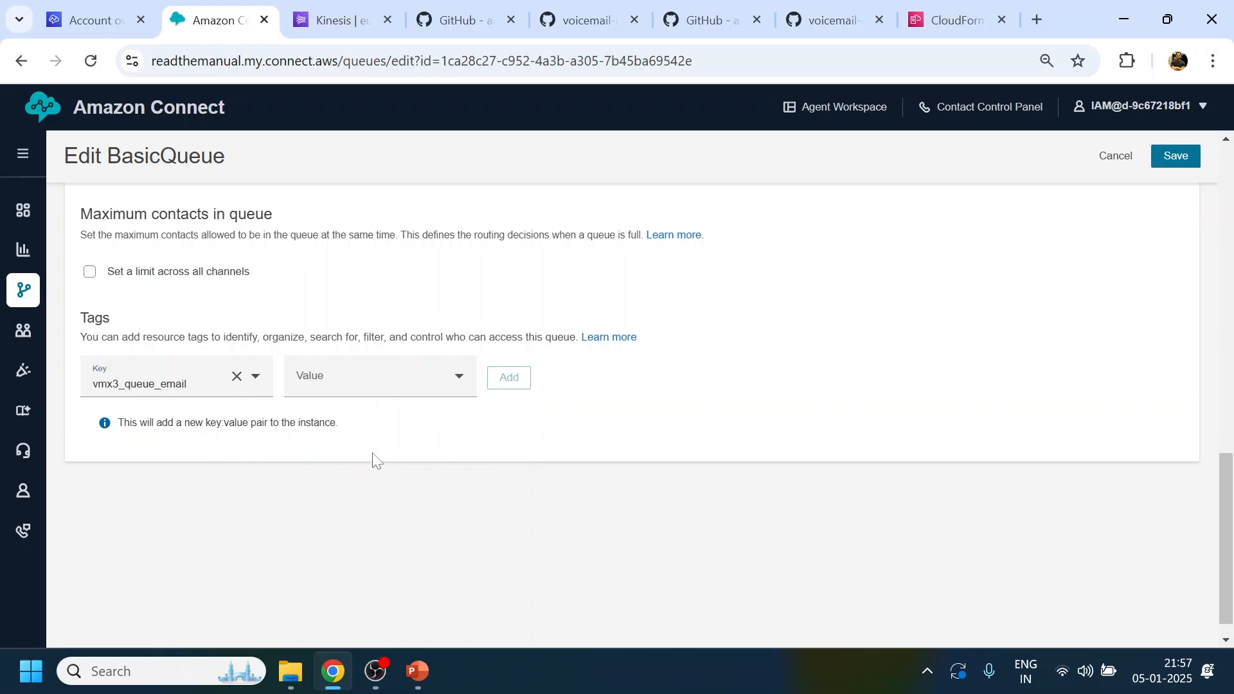
left_click(367, 374)
left_click(737, 336)
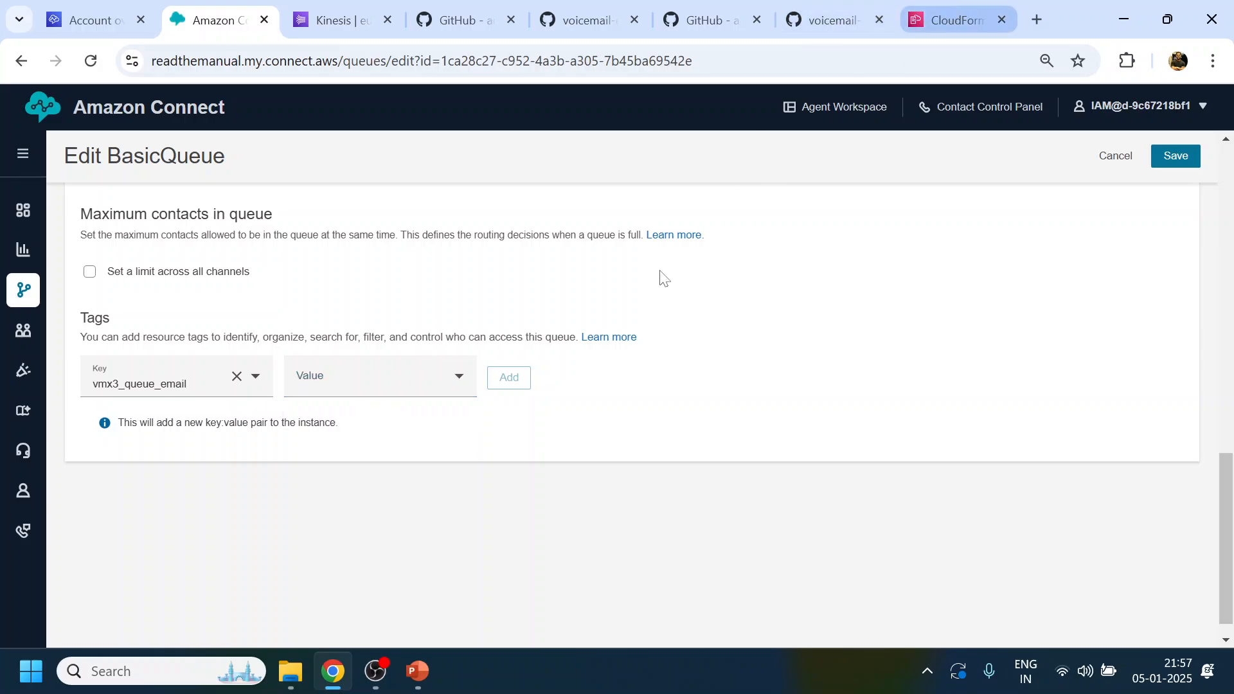
key("alt+Tab")
key("alt+Tab")
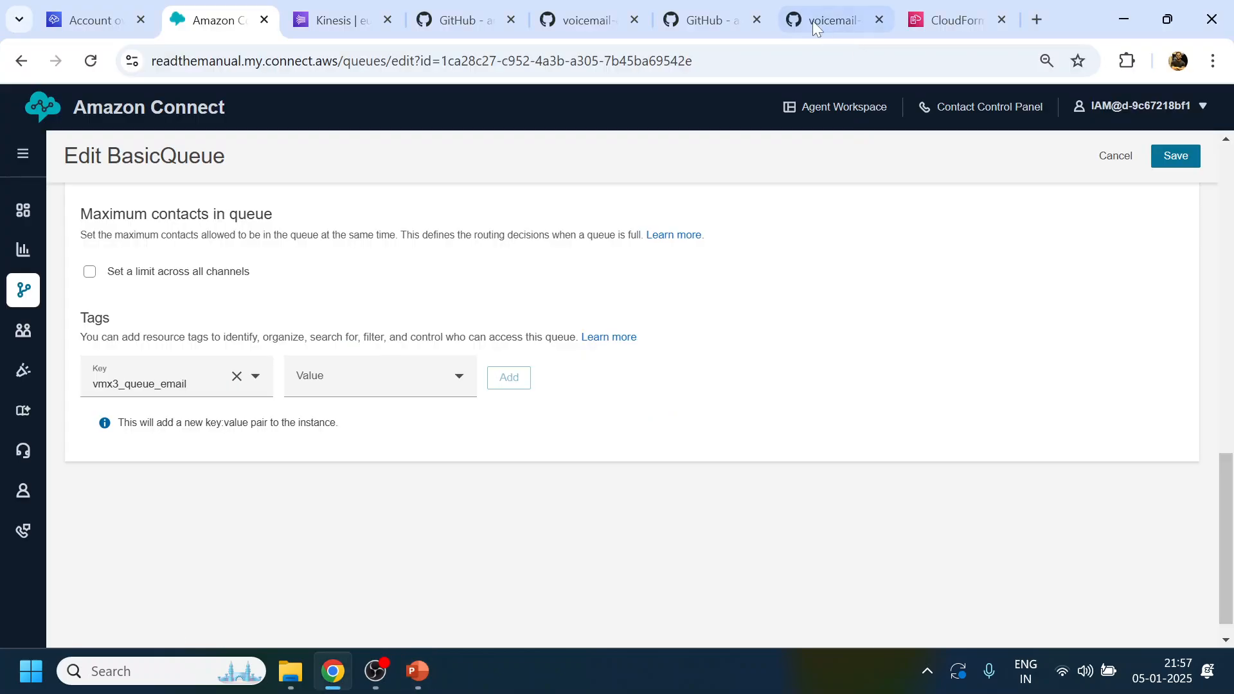
- Check the prerequisites for the value required by the queue email tag and discard the BasicQueue edits
left_click(855, 15)
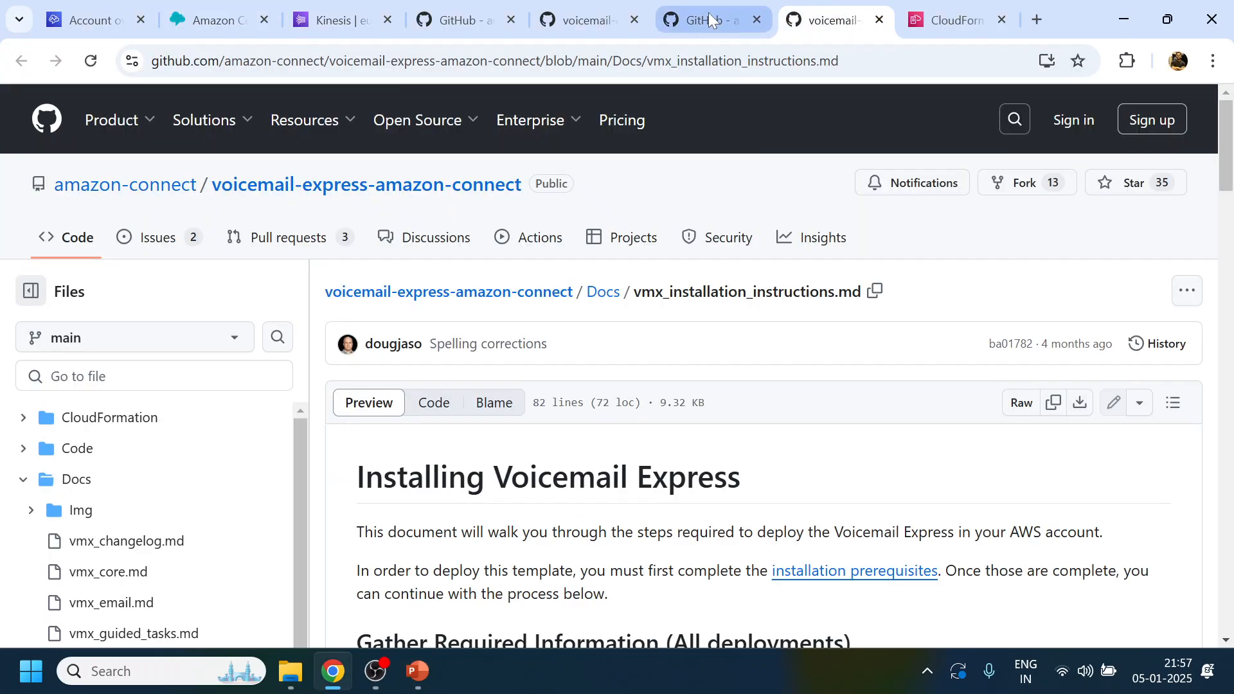
left_click(610, 15)
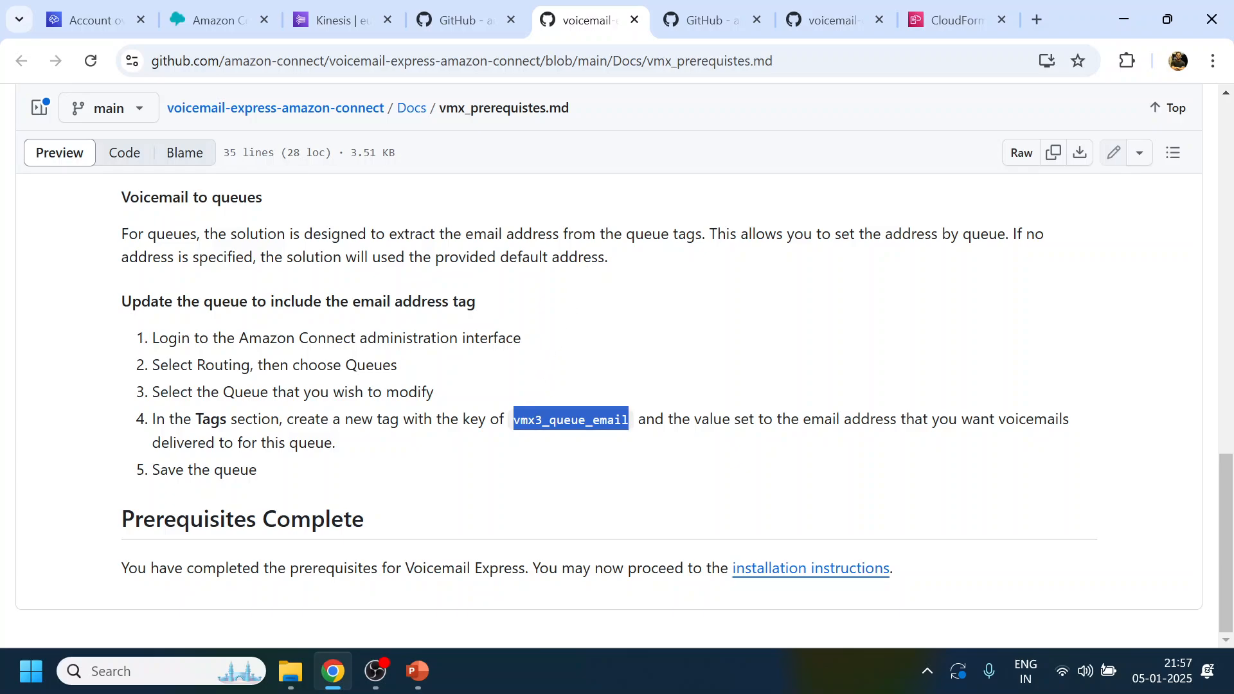
left_click(237, 437)
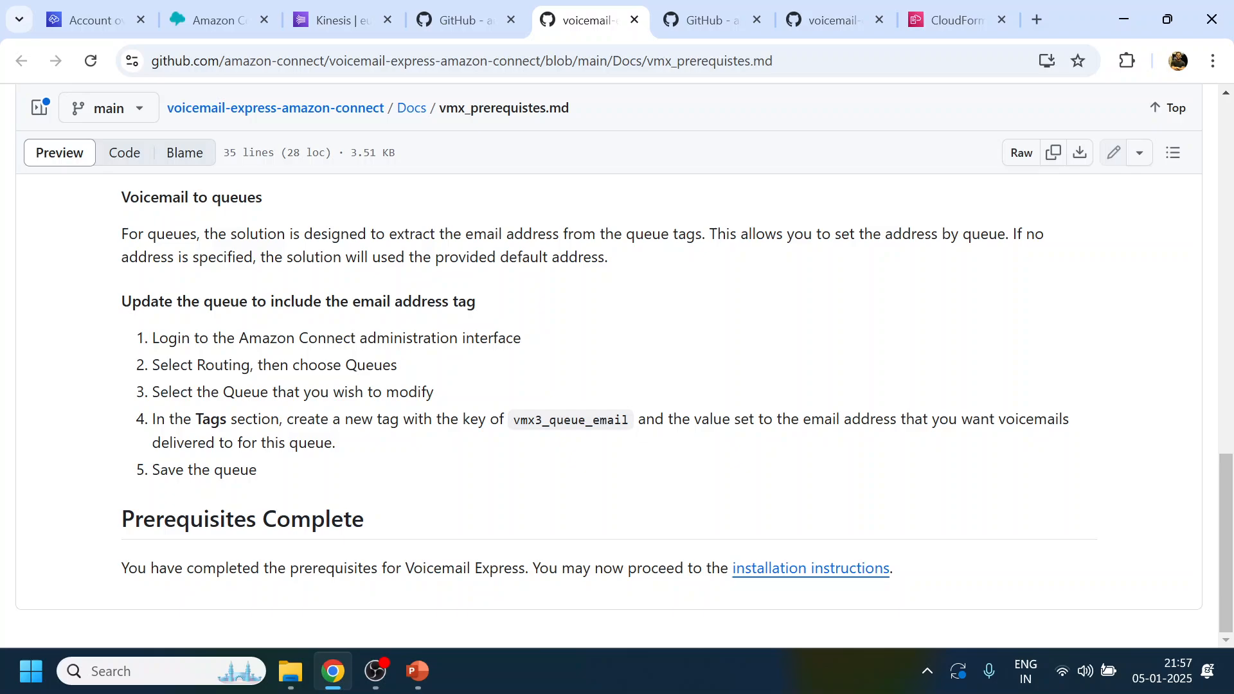
left_click_drag(806, 419, 1027, 419)
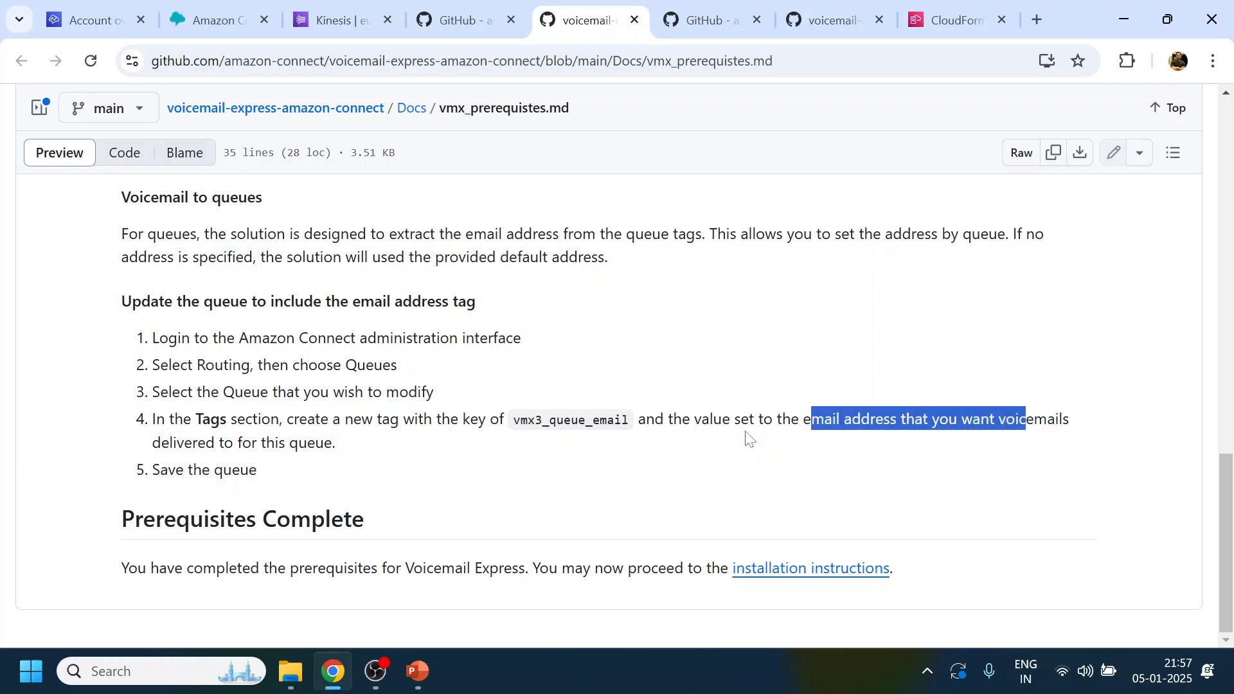
left_click(745, 436)
left_click(208, 18)
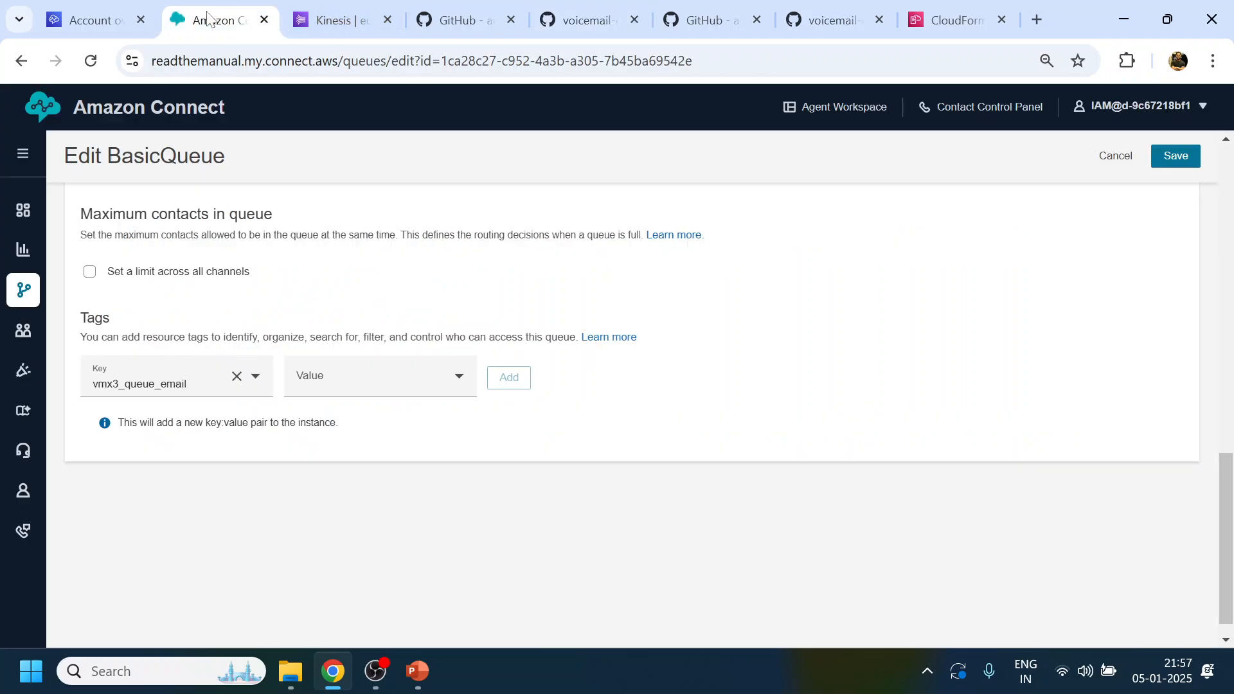
left_click(1118, 160)
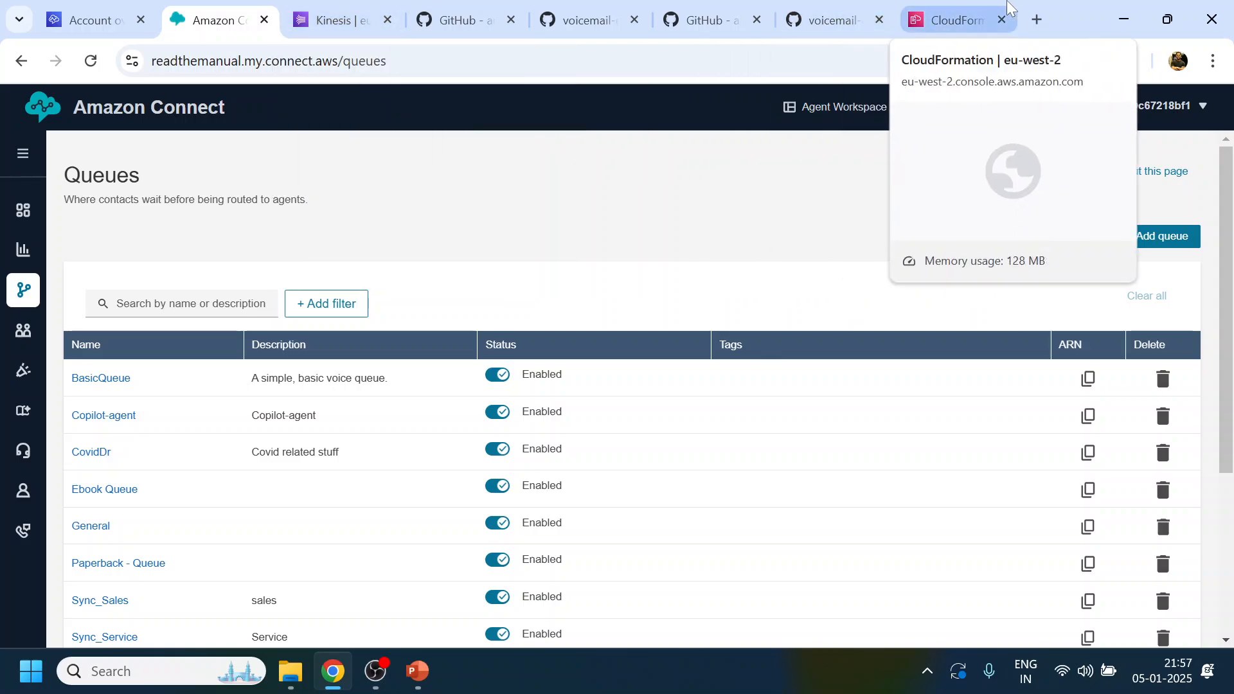
- Return to the CloudFormation stack creation and proceed to the stack details with the existing Amazon S3 URL template
left_click(955, 20)
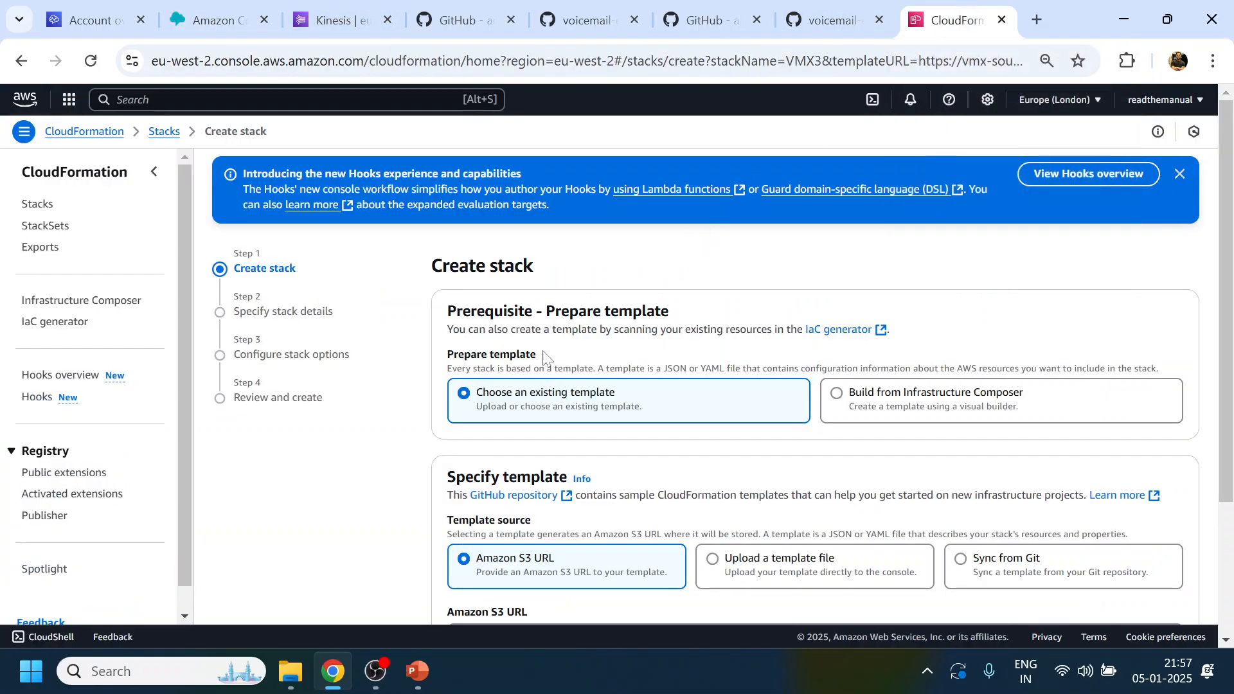
scroll(822, 373, "down", 1)
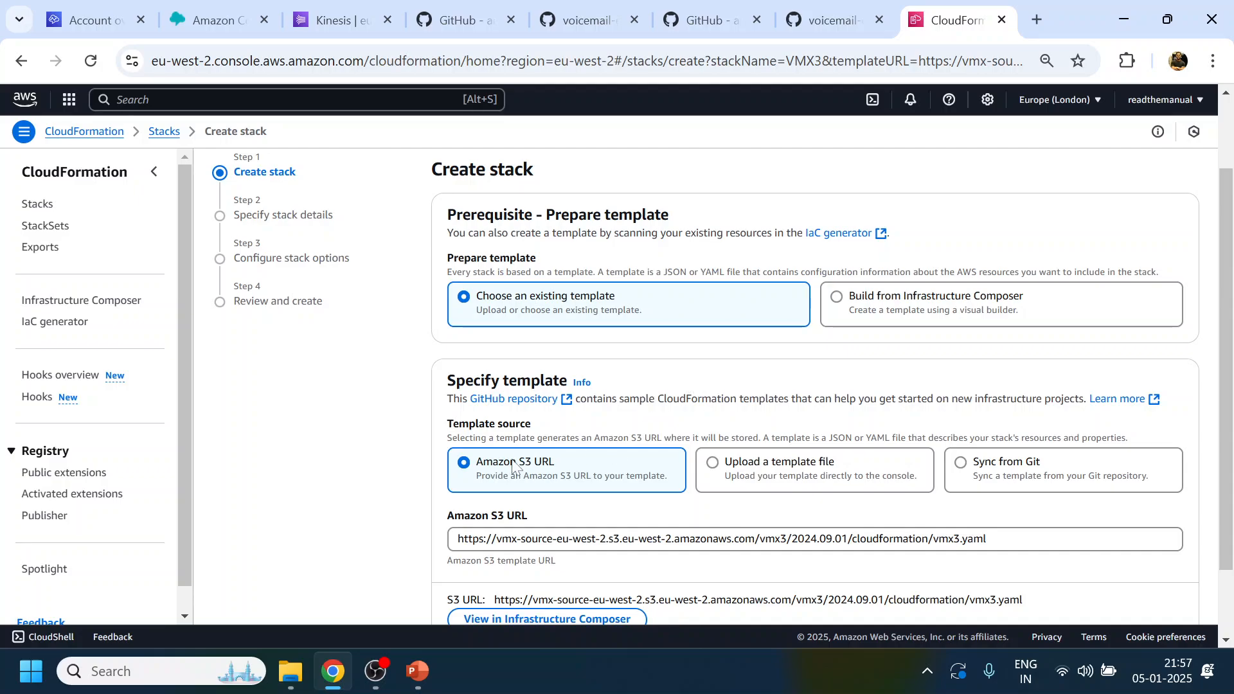
scroll(607, 495, "down", 1)
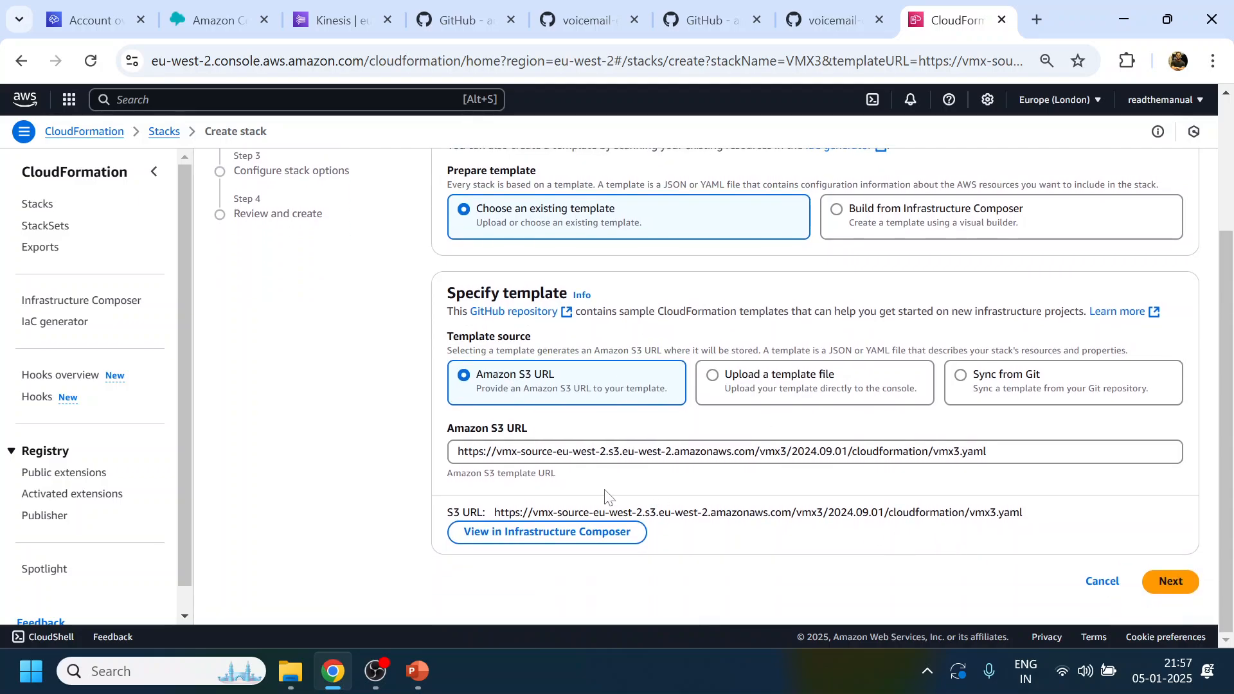
left_click(1155, 596)
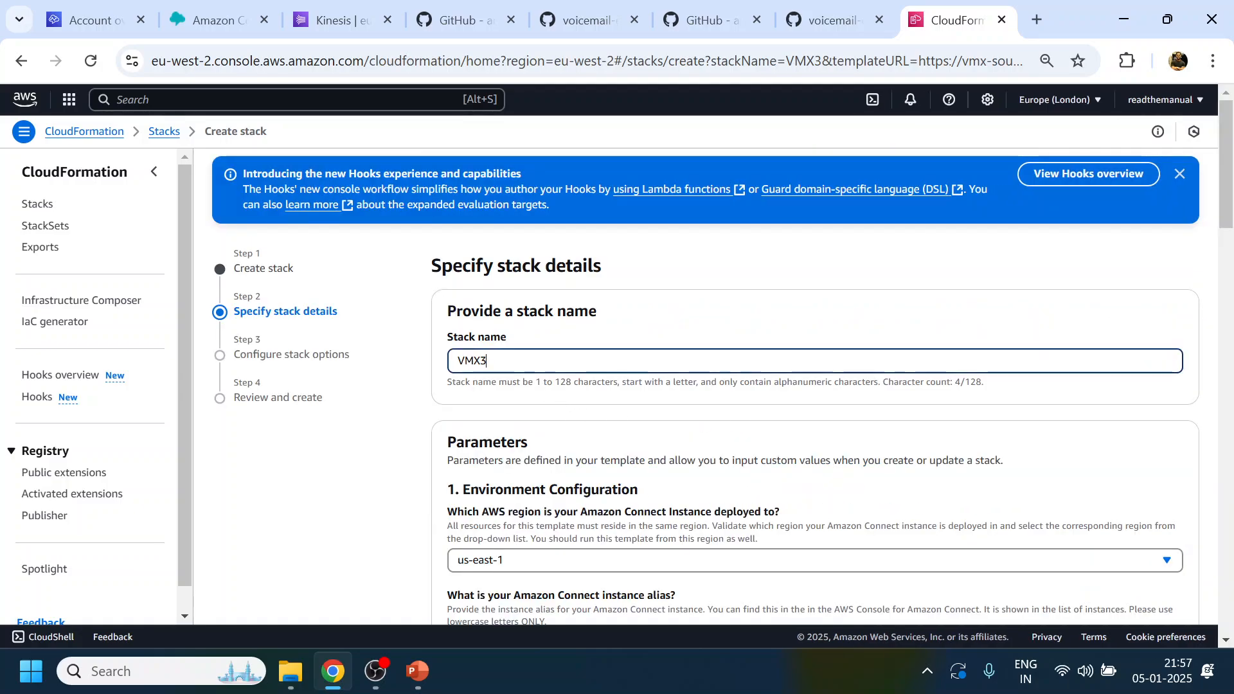
- Check the console's current region and set the stack's Amazon Connect instance region to eu-west-2
scroll(615, 434, "down", 2)
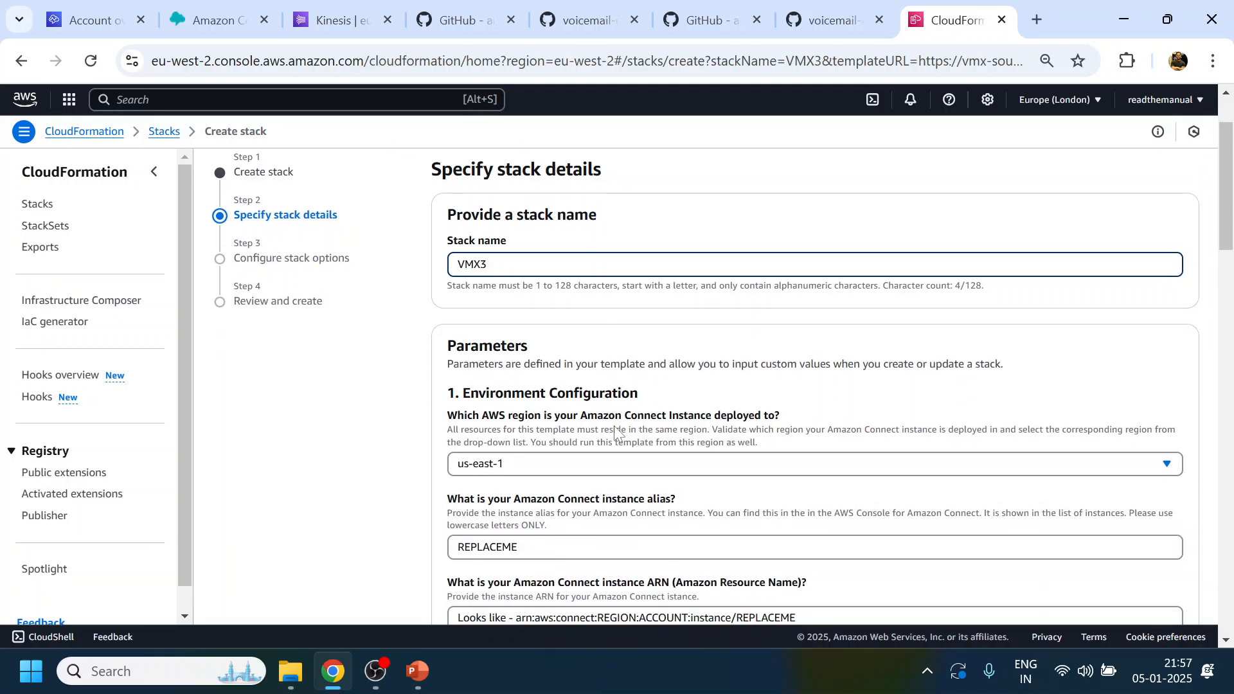
left_click(669, 473)
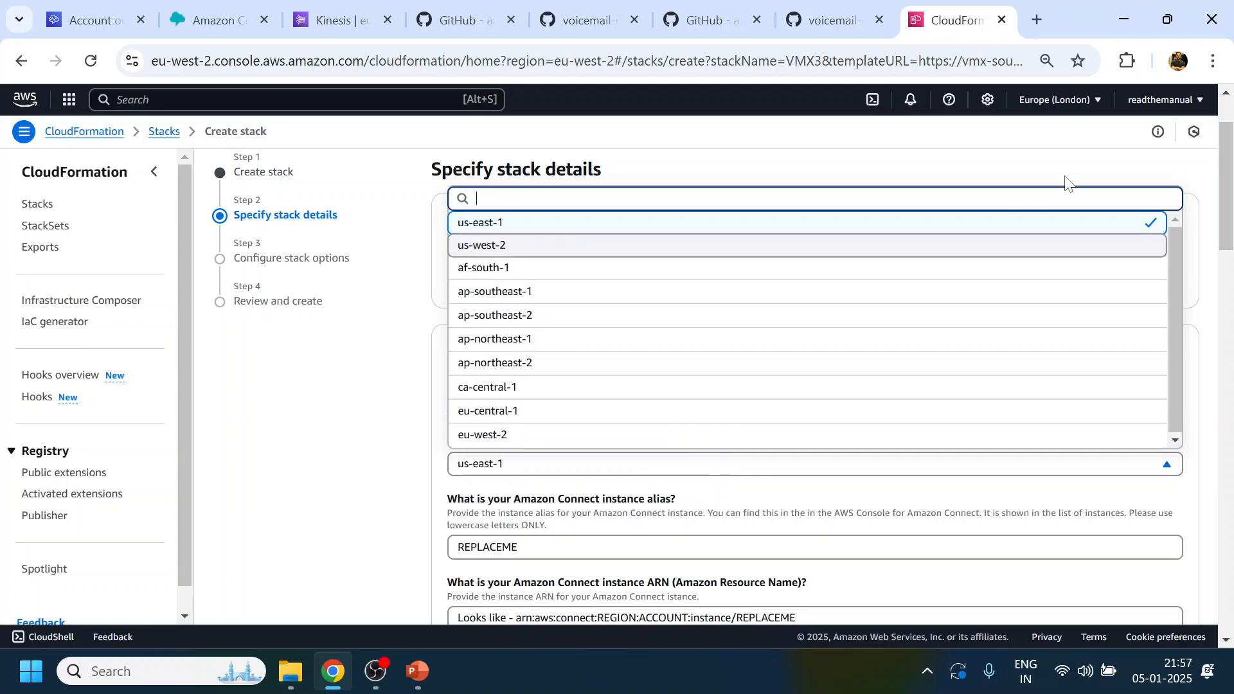
left_click(1090, 99)
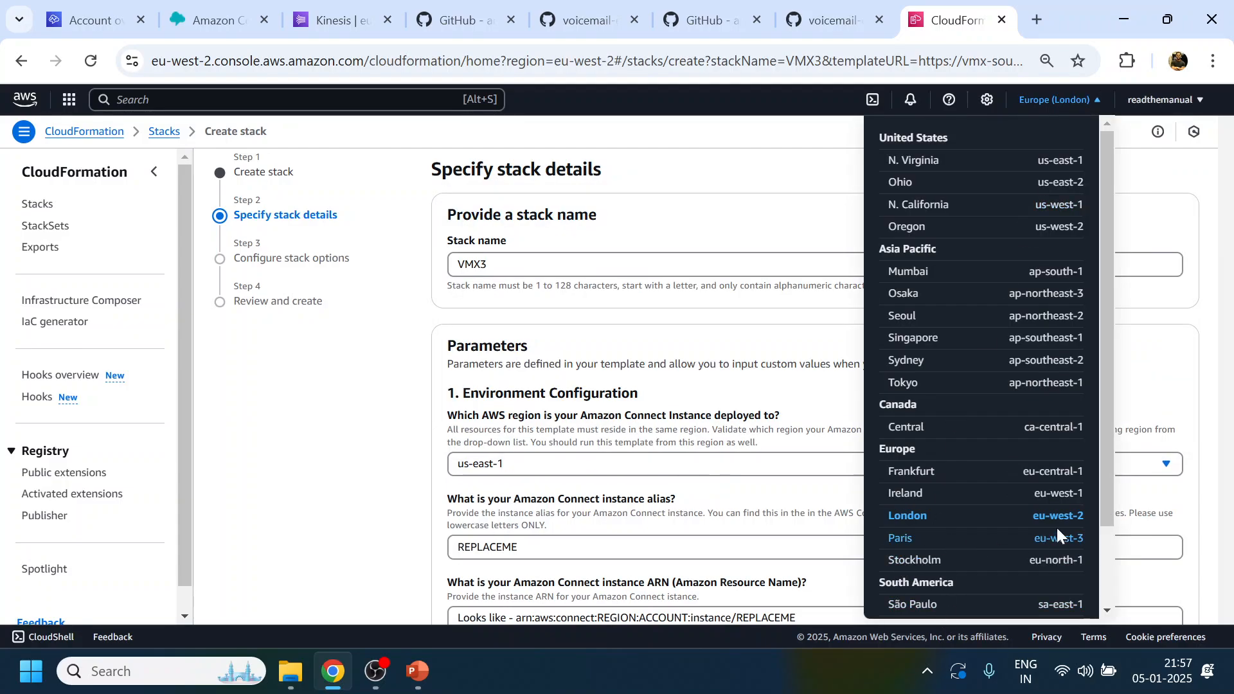
left_click(1187, 408)
left_click(1099, 472)
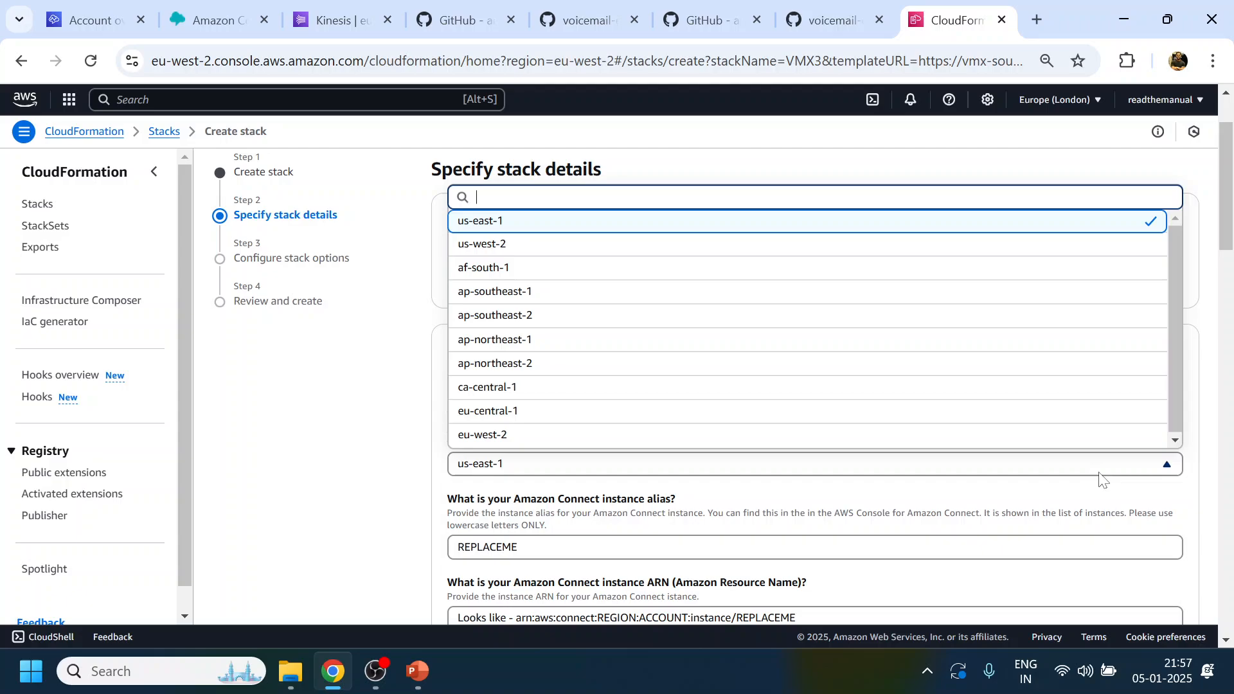
left_click(601, 444)
- Copy the readthemanual alias from the Amazon Connect instances list into the CloudFormation stack's instance alias parameter
scroll(602, 443, "down", 1)
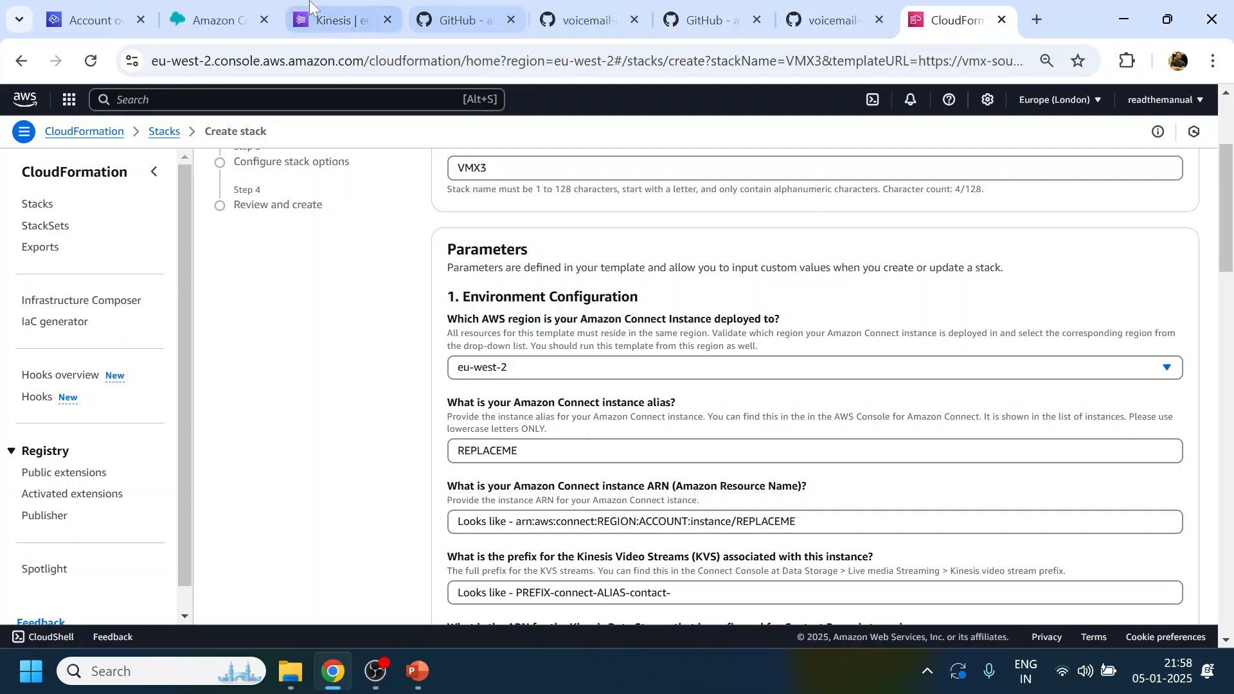
left_click(113, 24)
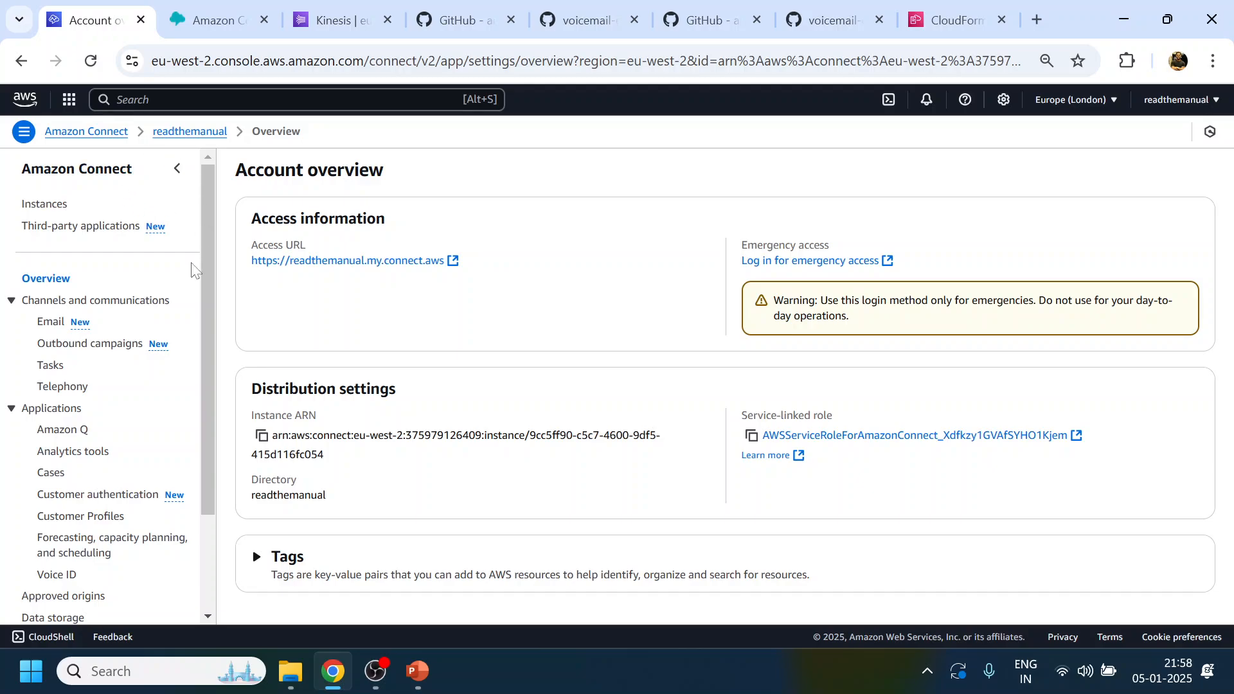
scroll(189, 289, "down", 3)
scroll(129, 193, "up", 3)
left_click(96, 131)
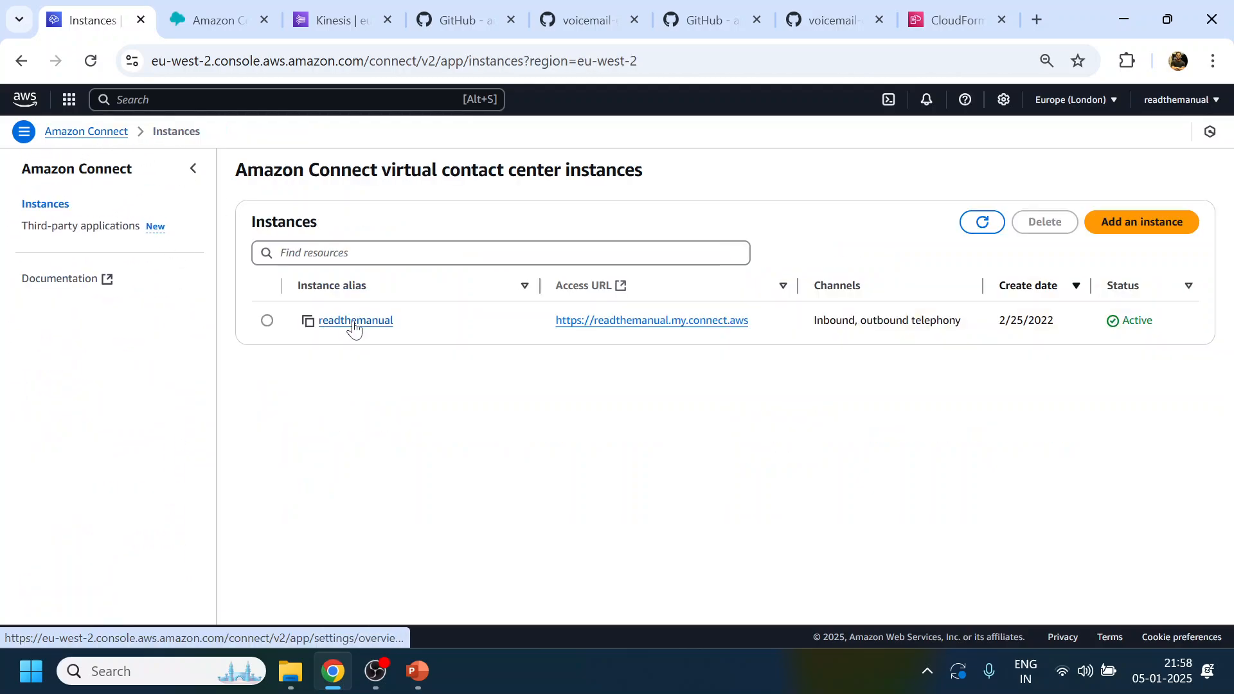
left_click(308, 321)
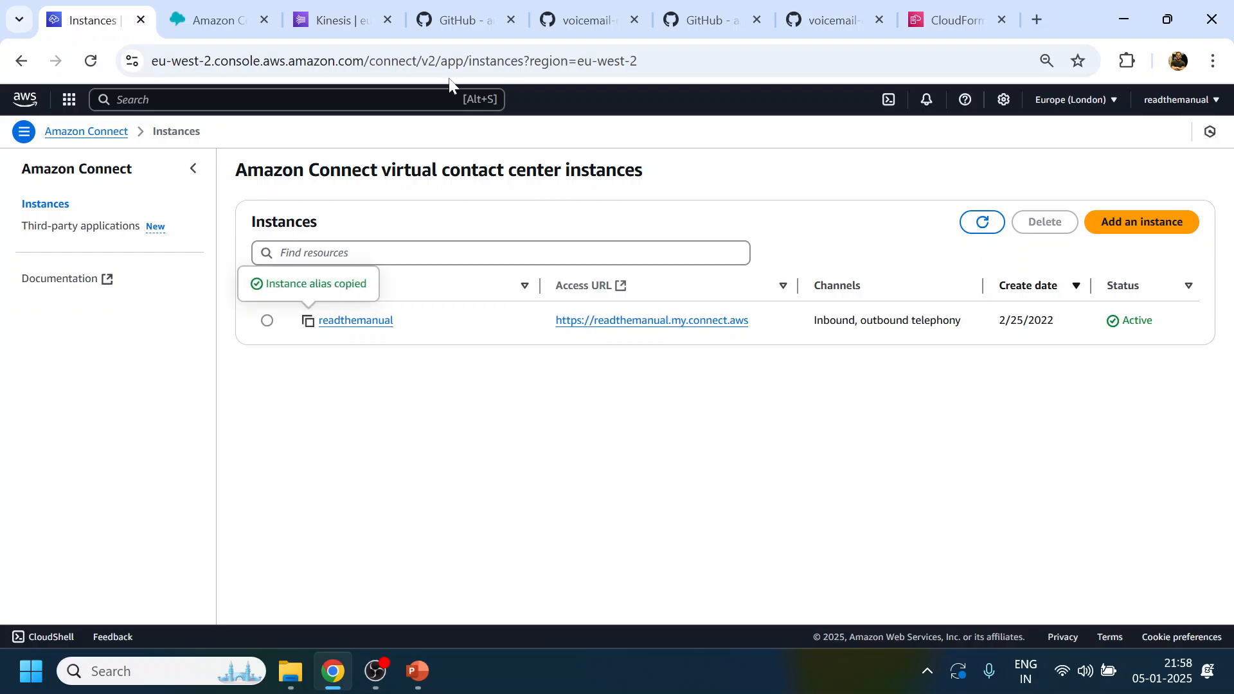
left_click(938, 21)
left_click_drag(553, 452, 419, 446)
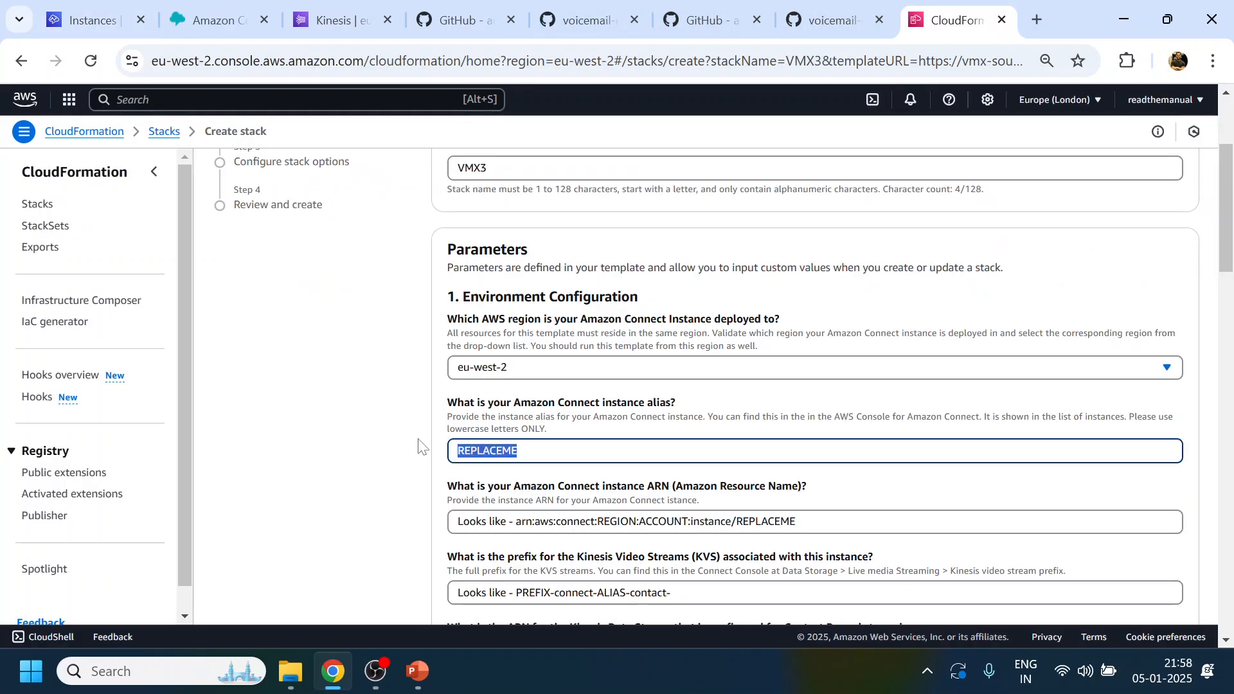
key("ctrl+v")
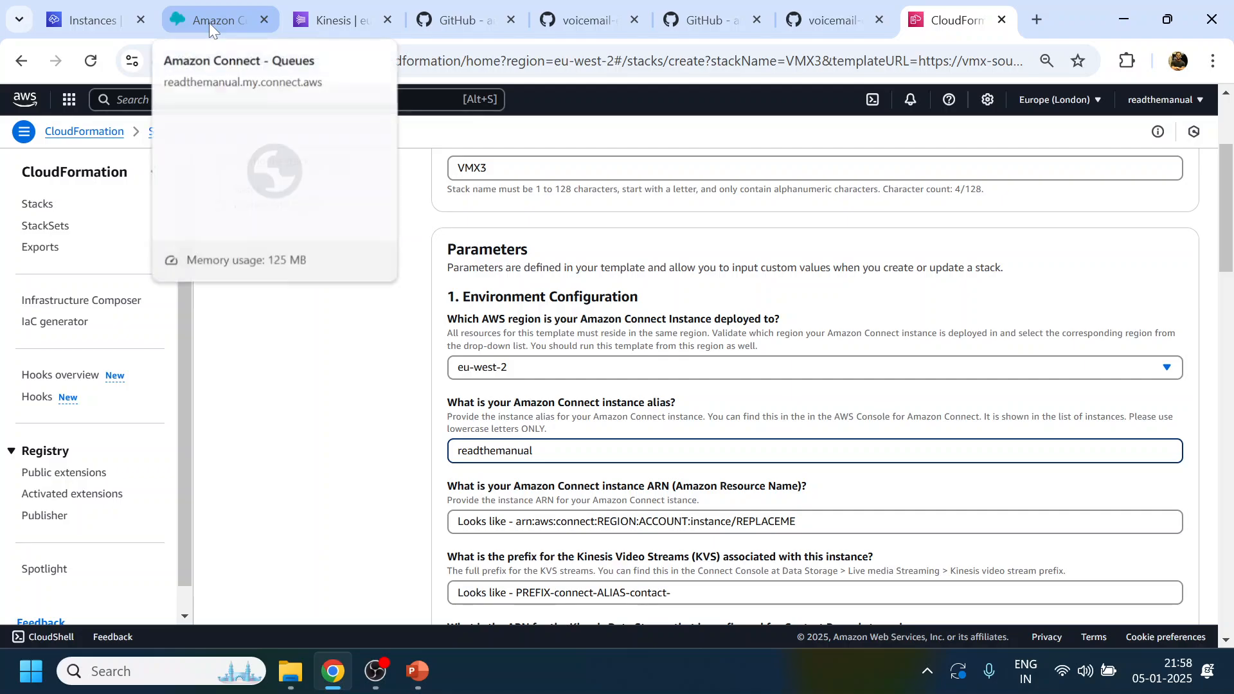
- Copy the instance ARN from the readthemanual account overview into the stack's Amazon Connect instance ARN parameter
left_click(118, 15)
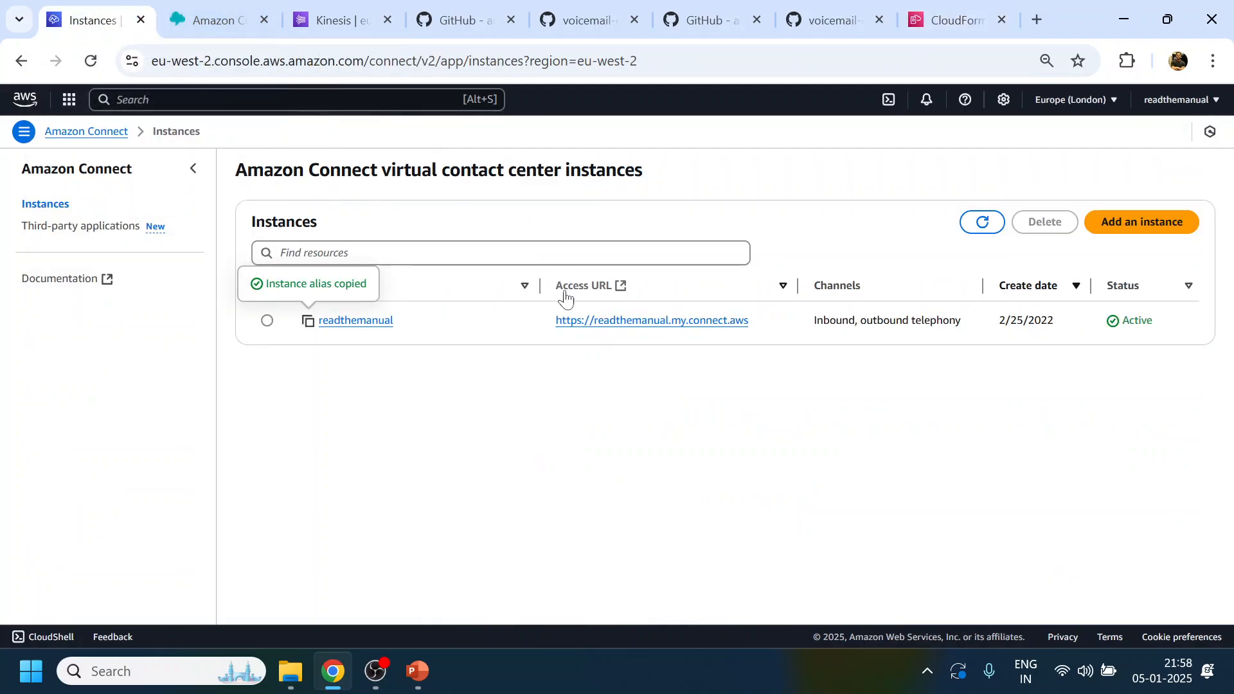
left_click(365, 325)
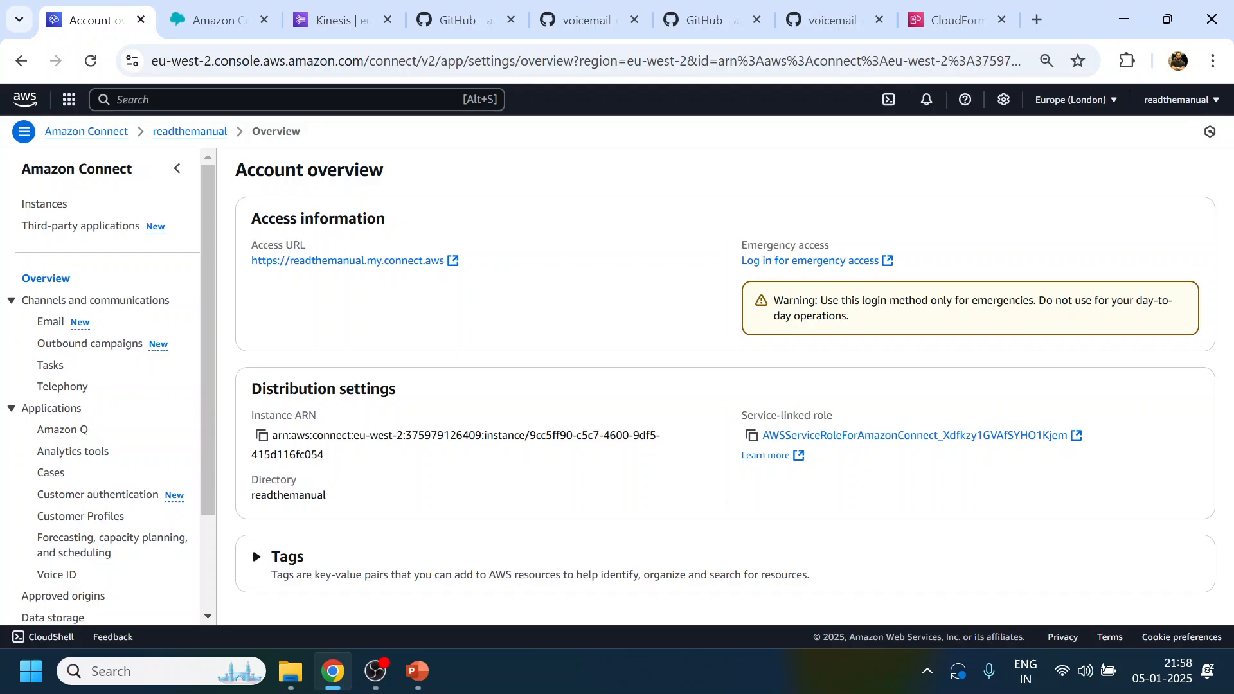
left_click(261, 435)
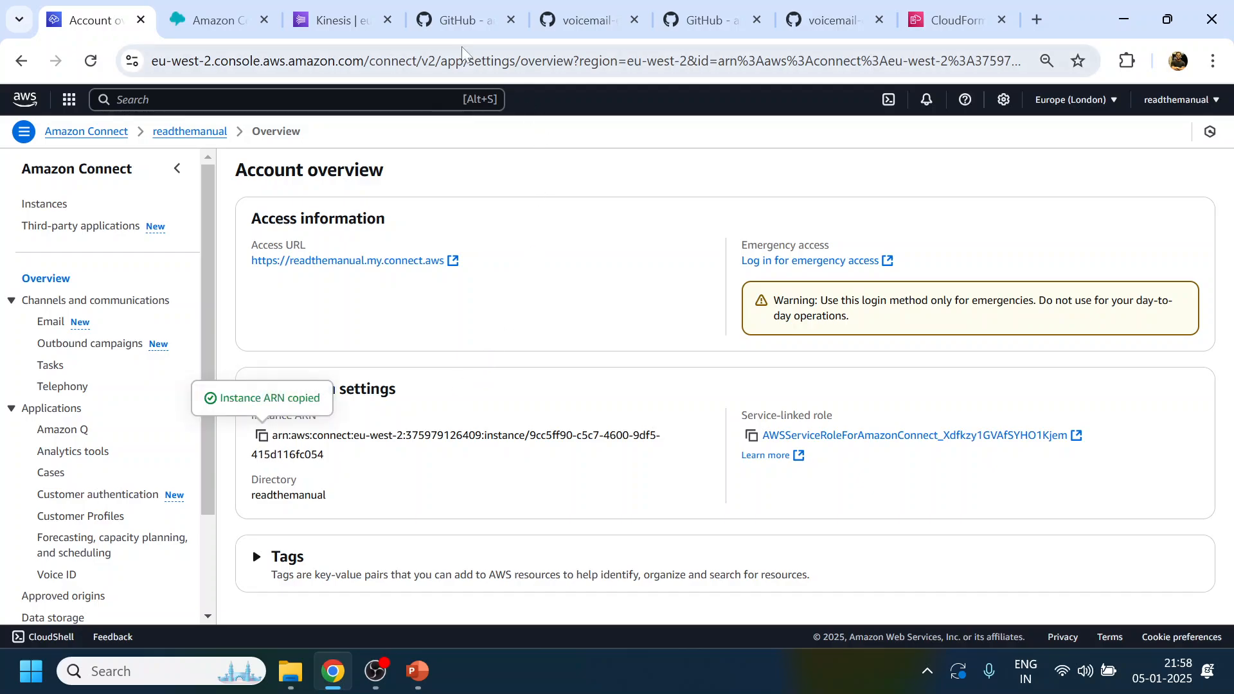
left_click(932, 22)
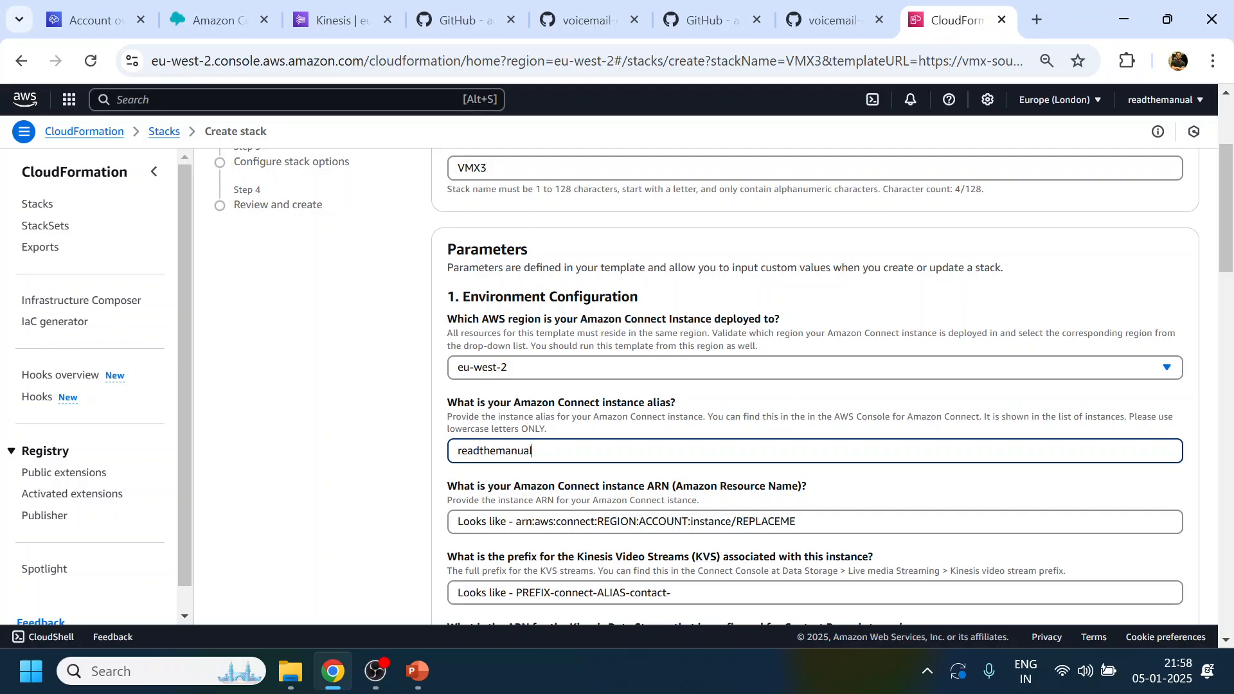
left_click_drag(800, 521, 424, 545)
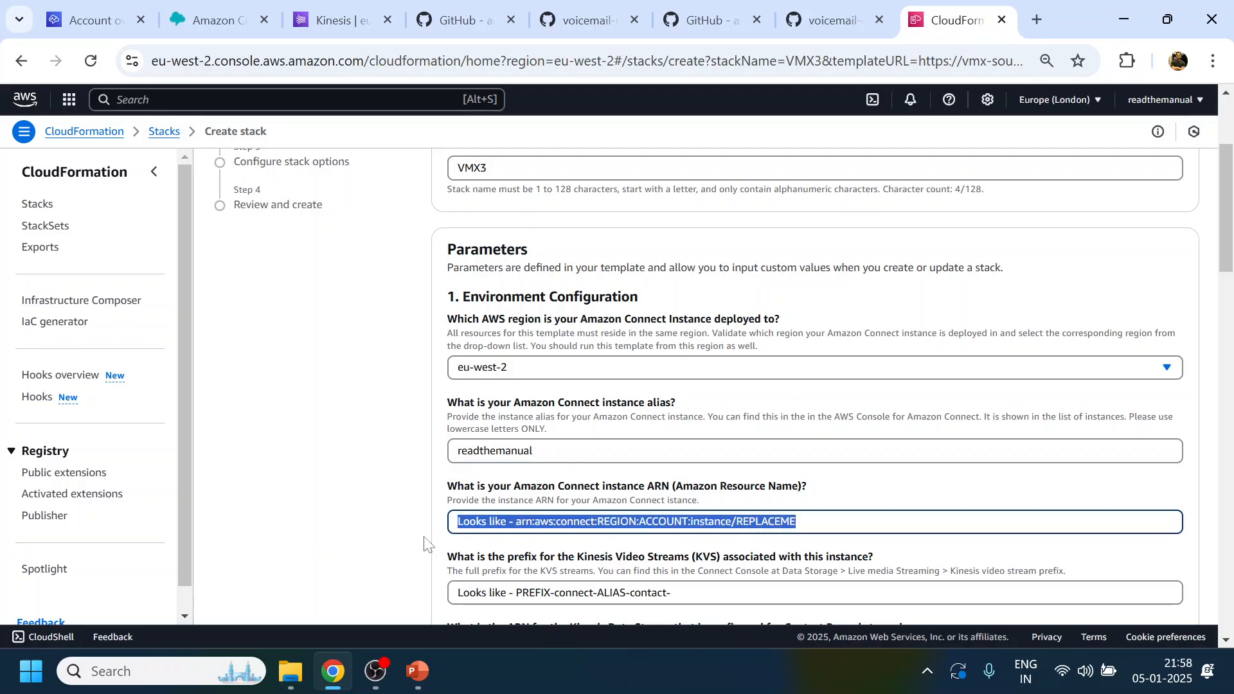
key("ctrl+v")
- Copy the VoiceMailStream ARN from Amazon Kinesis into the stack's Kinesis Data Stream ARN parameter for contact record streaming
scroll(537, 421, "down", 3)
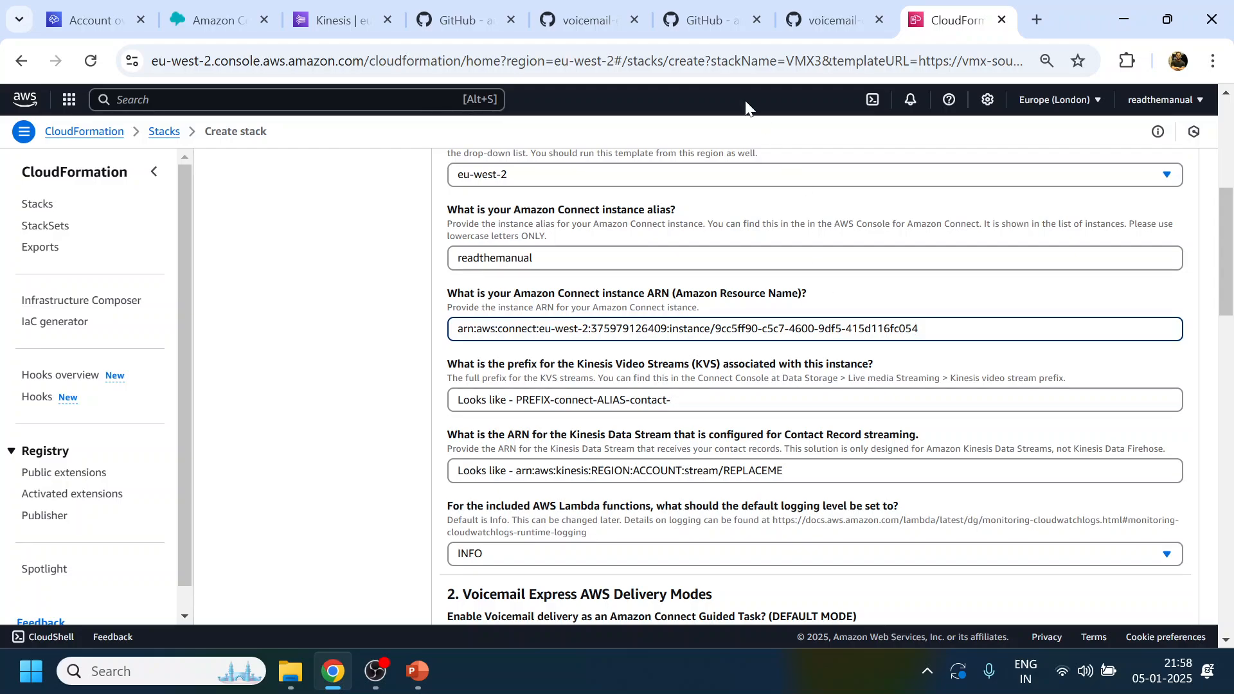
left_click(347, 23)
scroll(473, 363, "up", 3)
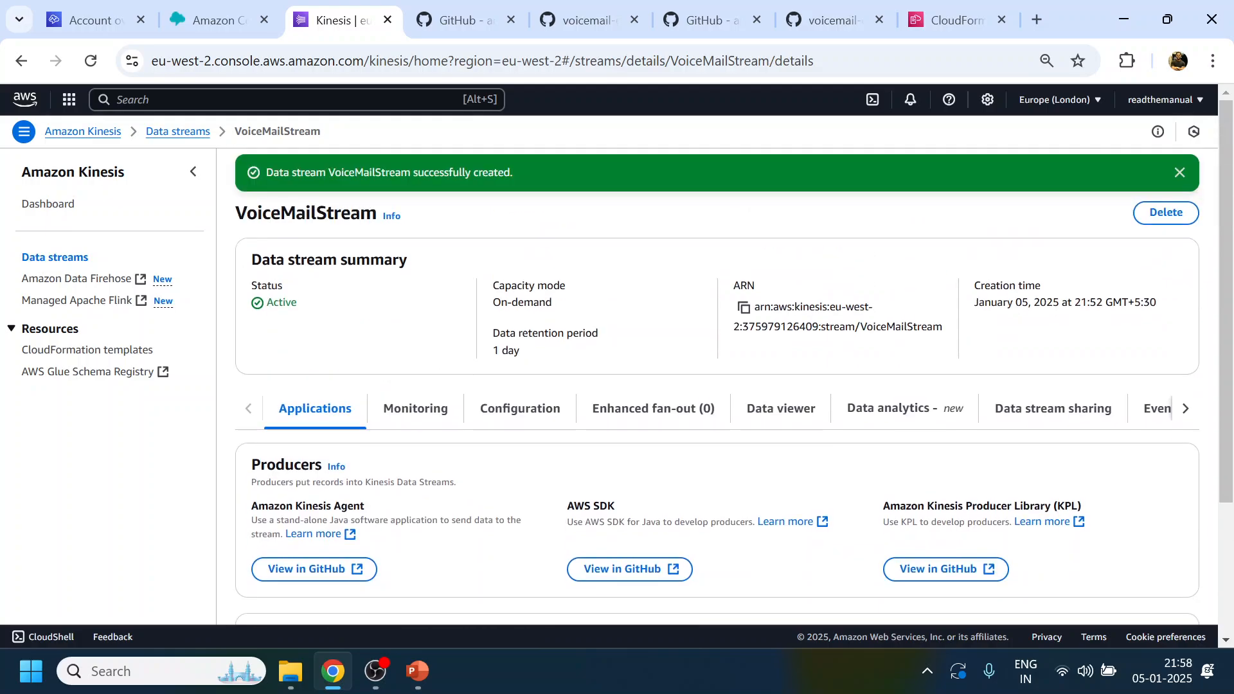
left_click(744, 310)
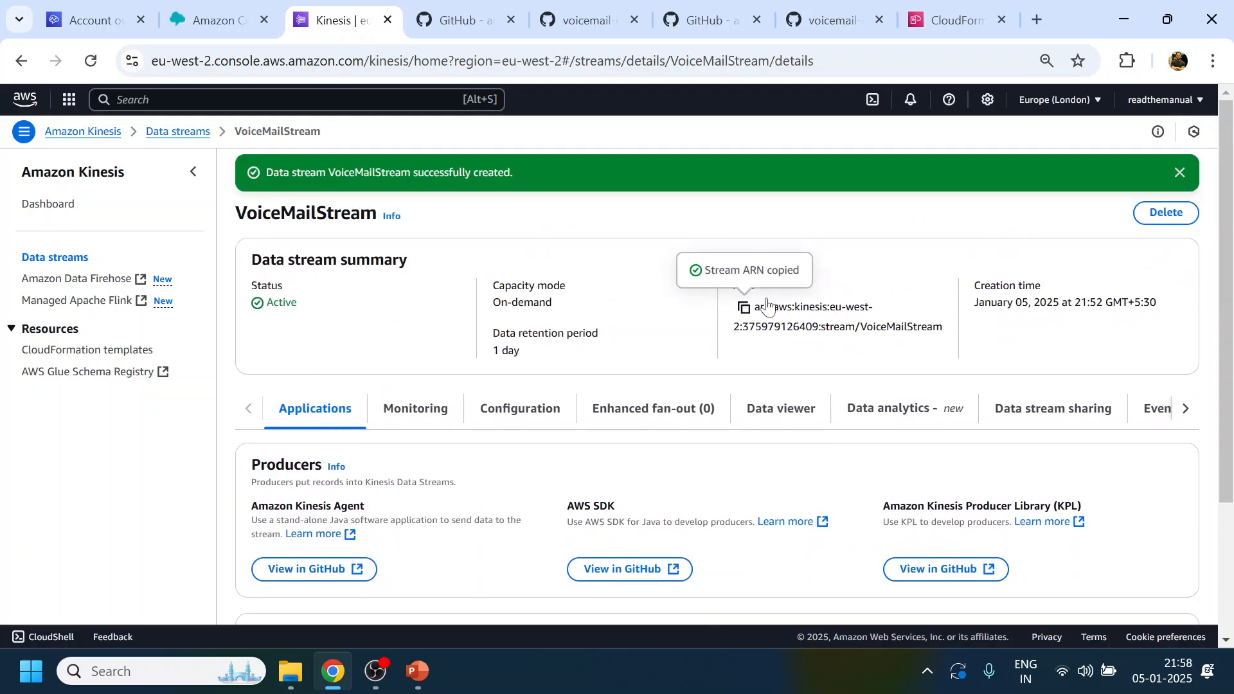
left_click(958, 11)
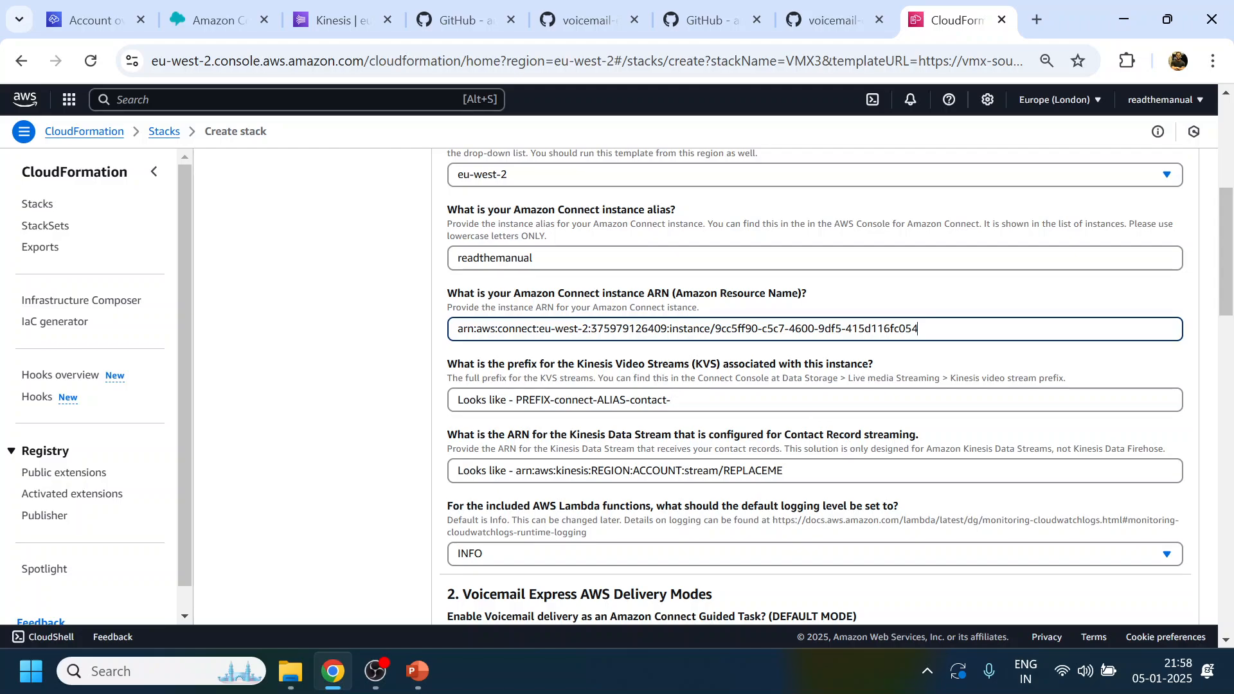
left_click_drag(678, 400, 437, 411)
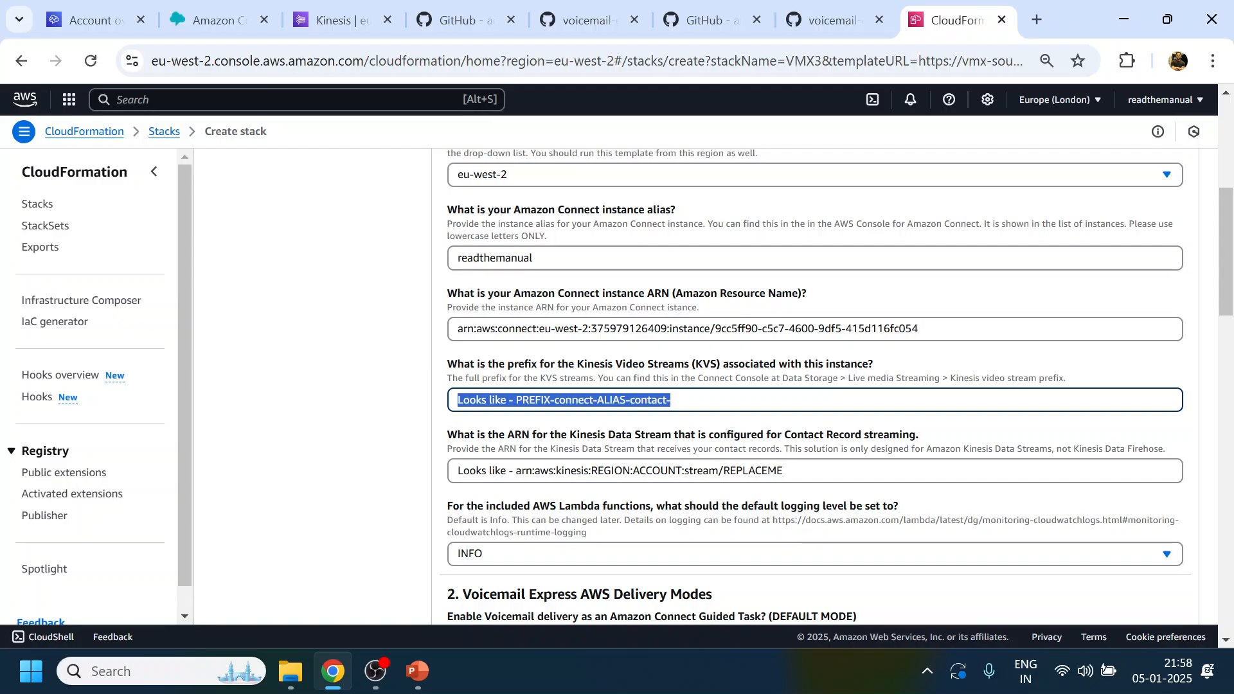
left_click_drag(787, 472, 462, 473)
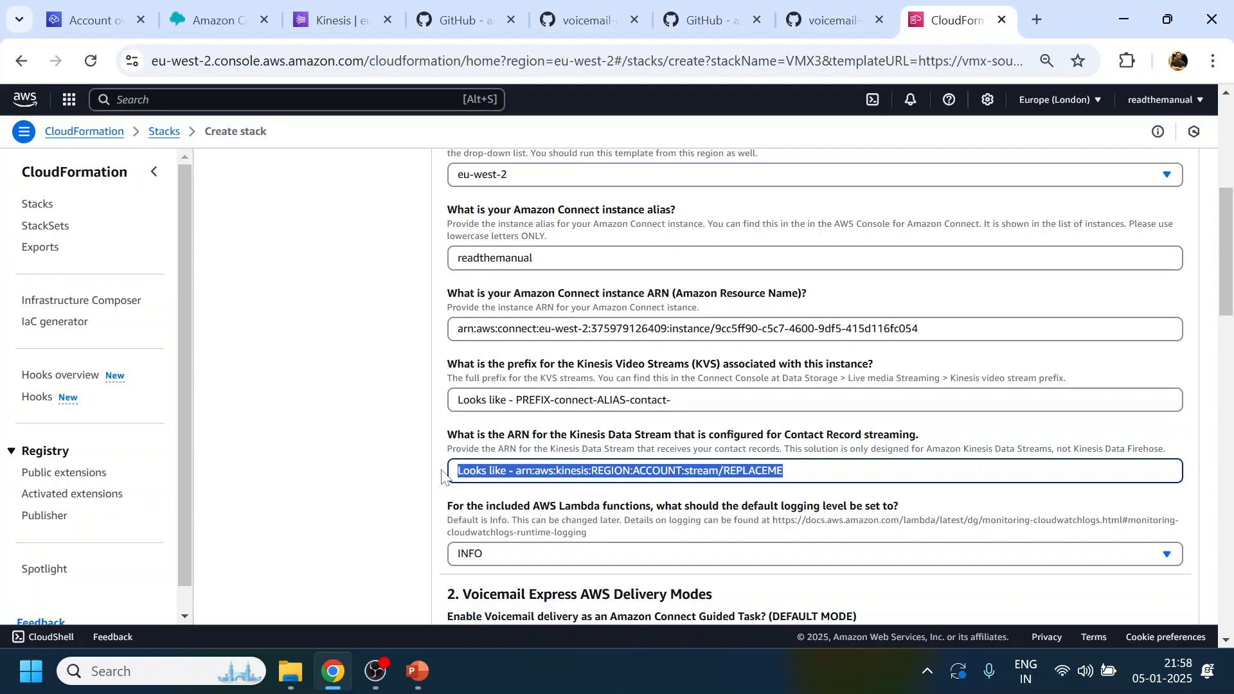
key("ctrl+v")
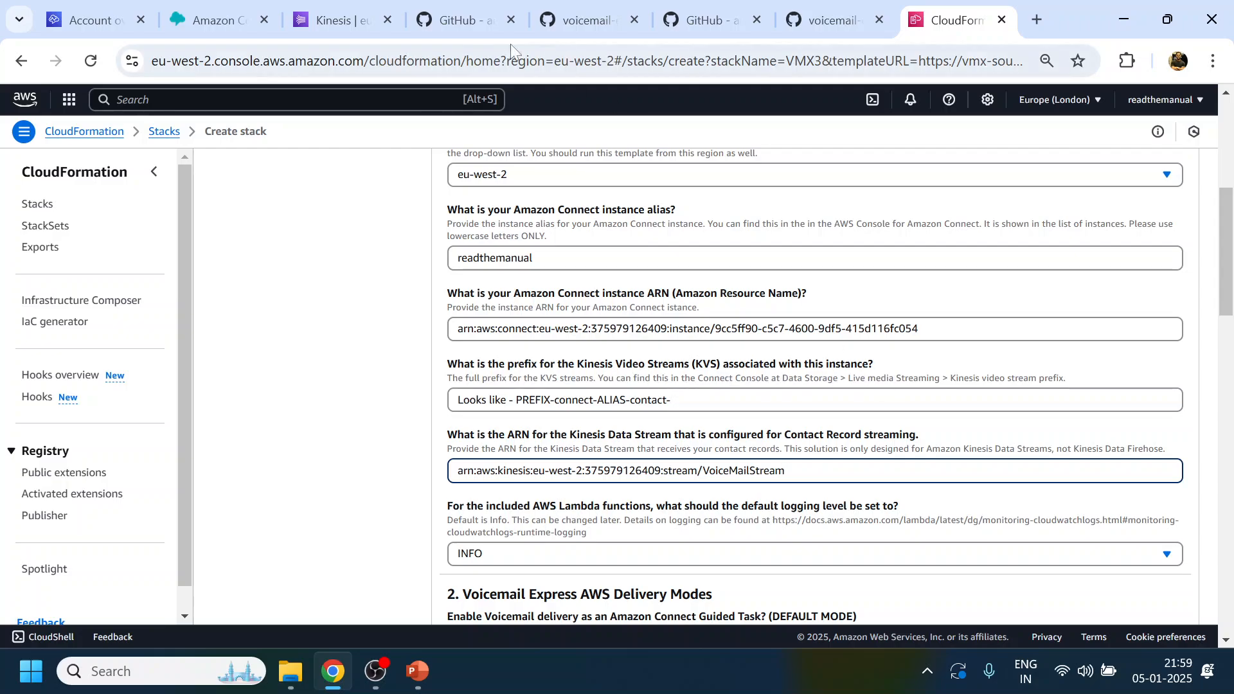
- Examine the Kinesis dashboard, data streams list and VoiceMailStream details for the Kinesis Video Streams prefix
left_click(338, 23)
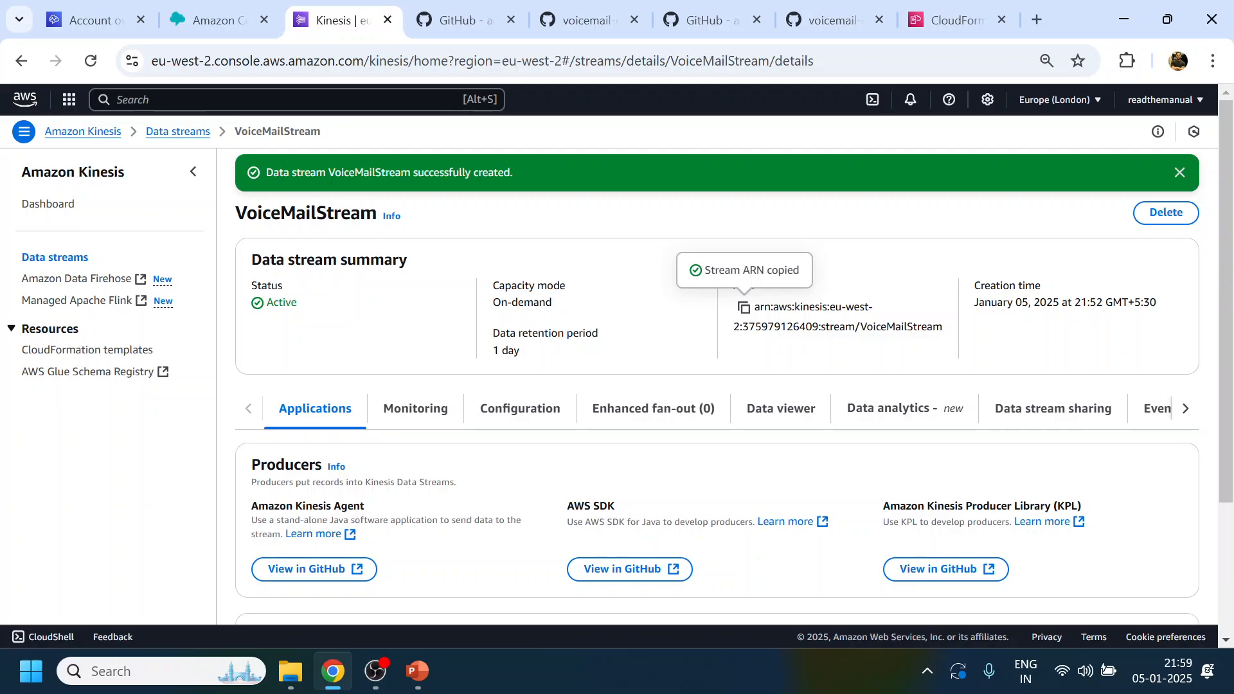
scroll(590, 339, "down", 3)
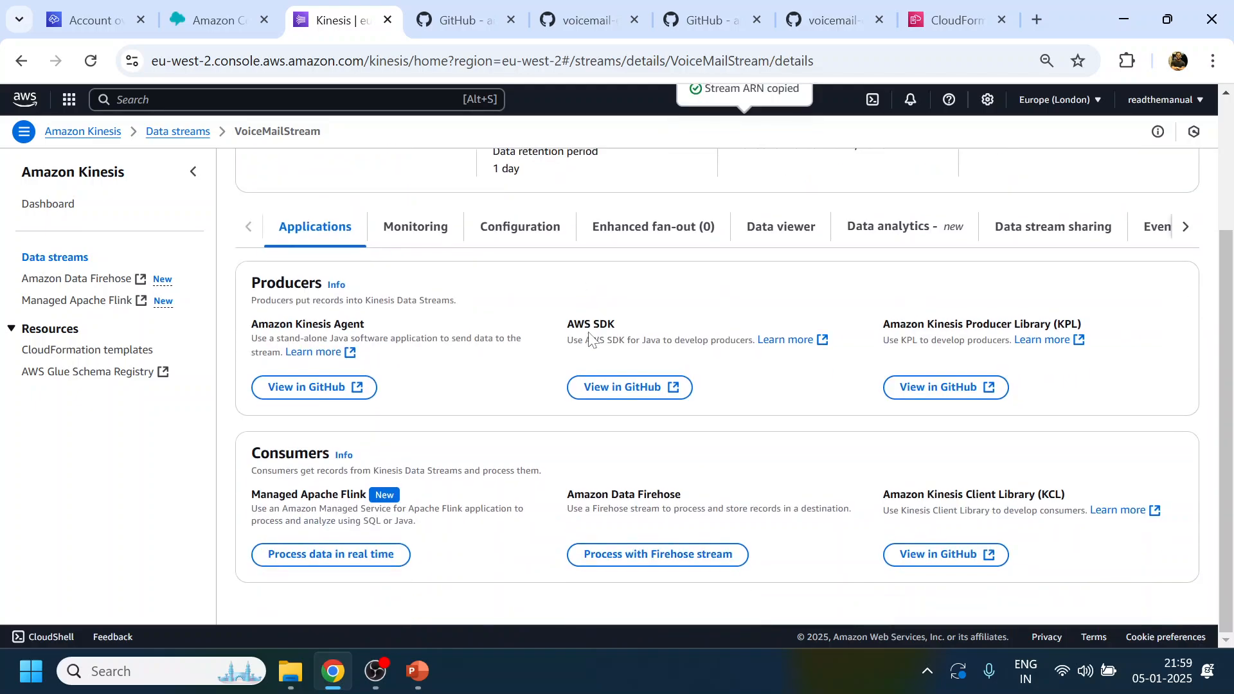
scroll(436, 411, "up", 3)
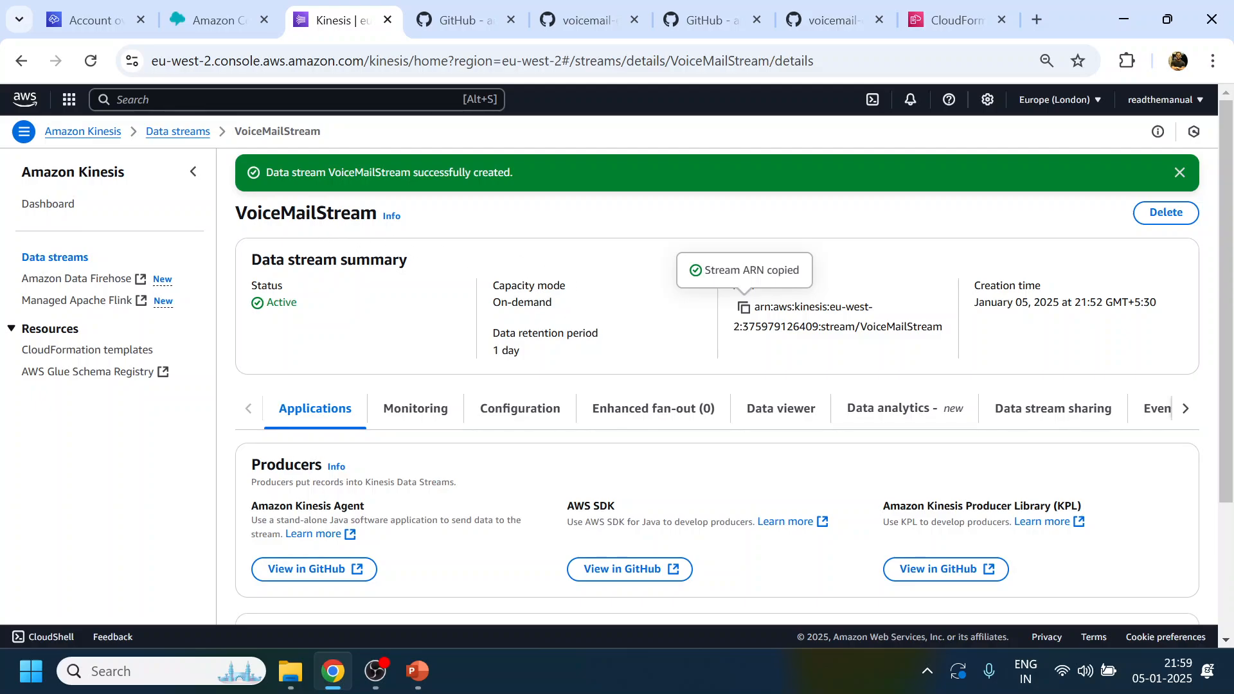
double_click(306, 213)
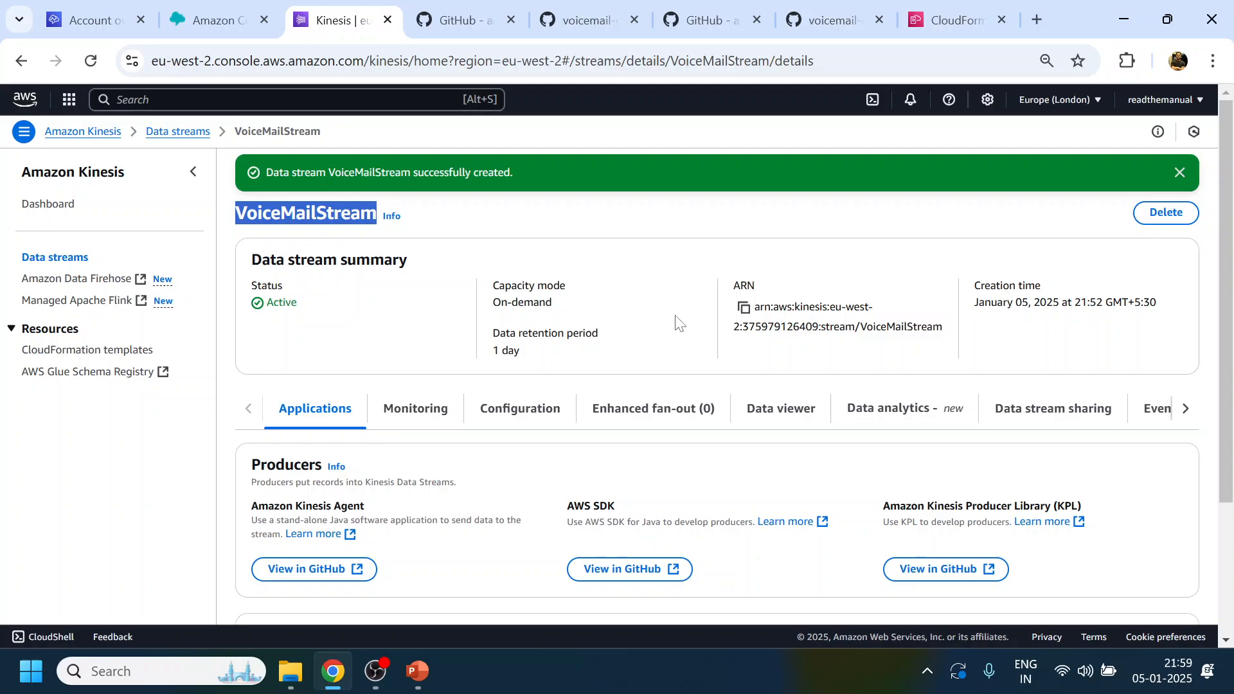
left_click(65, 204)
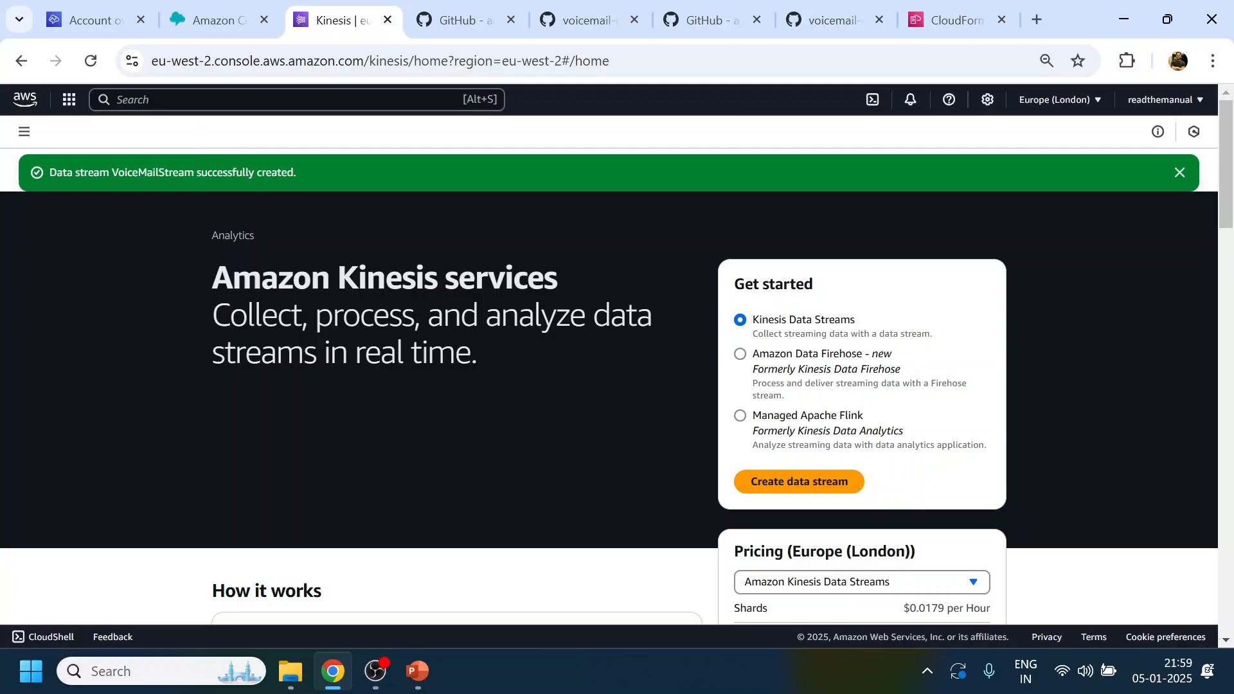
left_click(1179, 174)
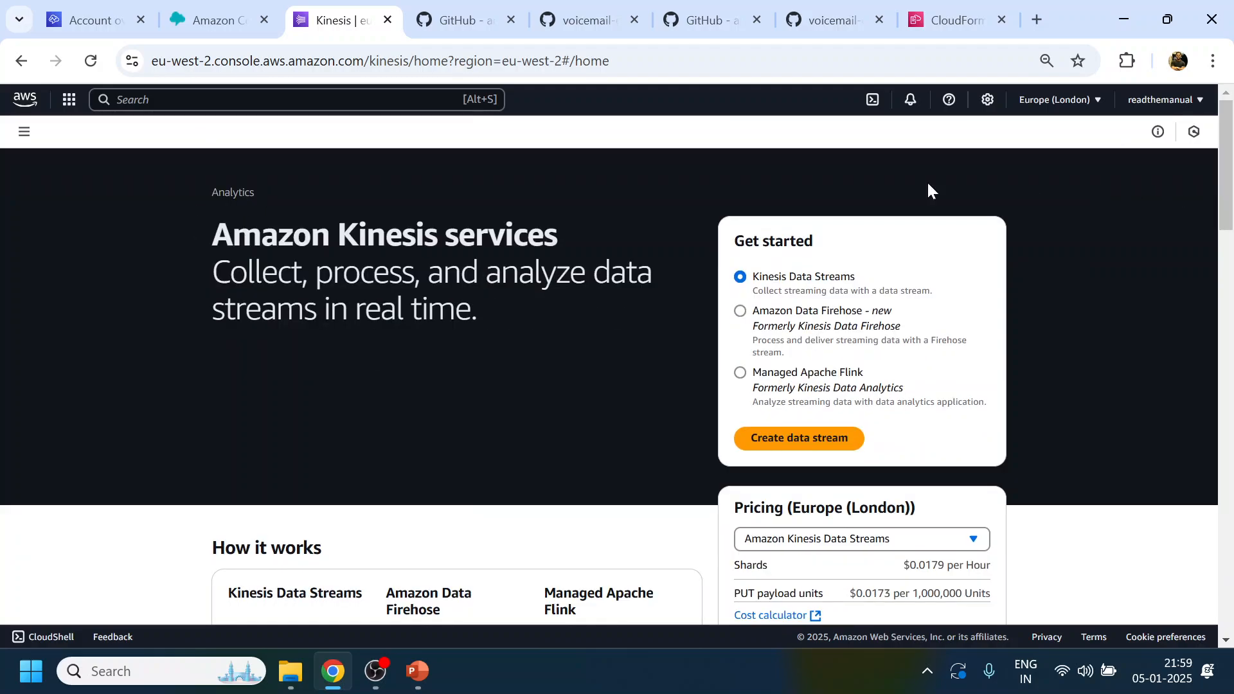
left_click(24, 131)
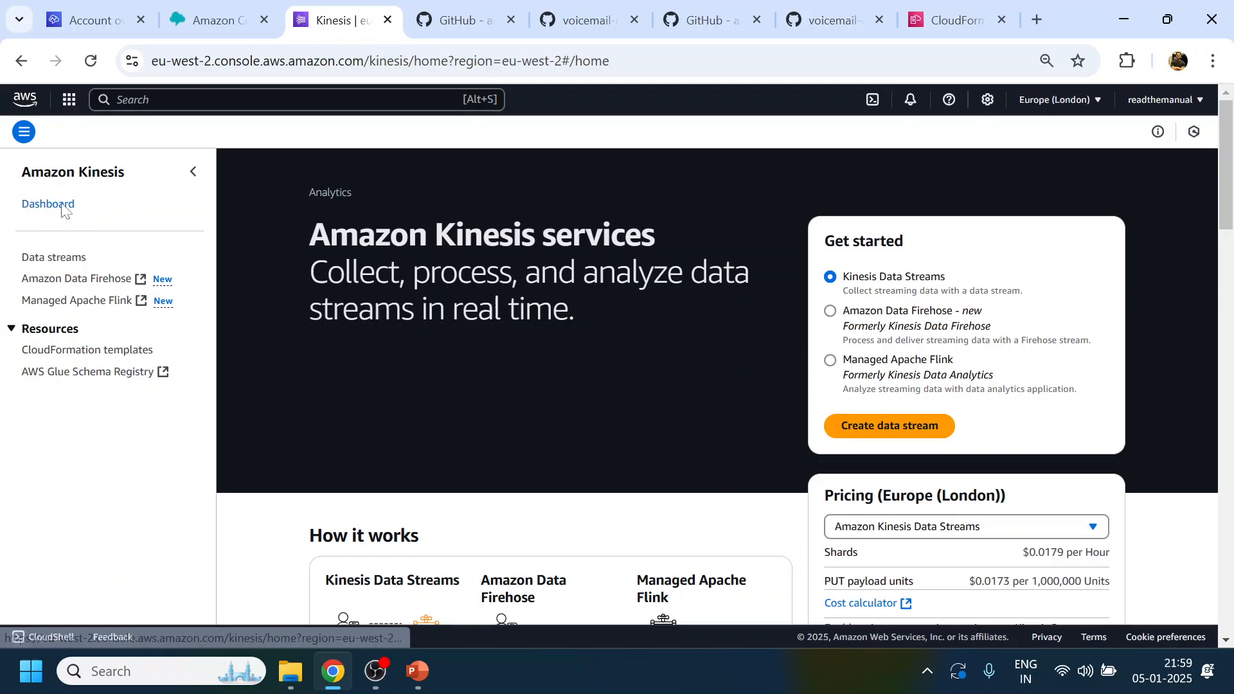
left_click(63, 204)
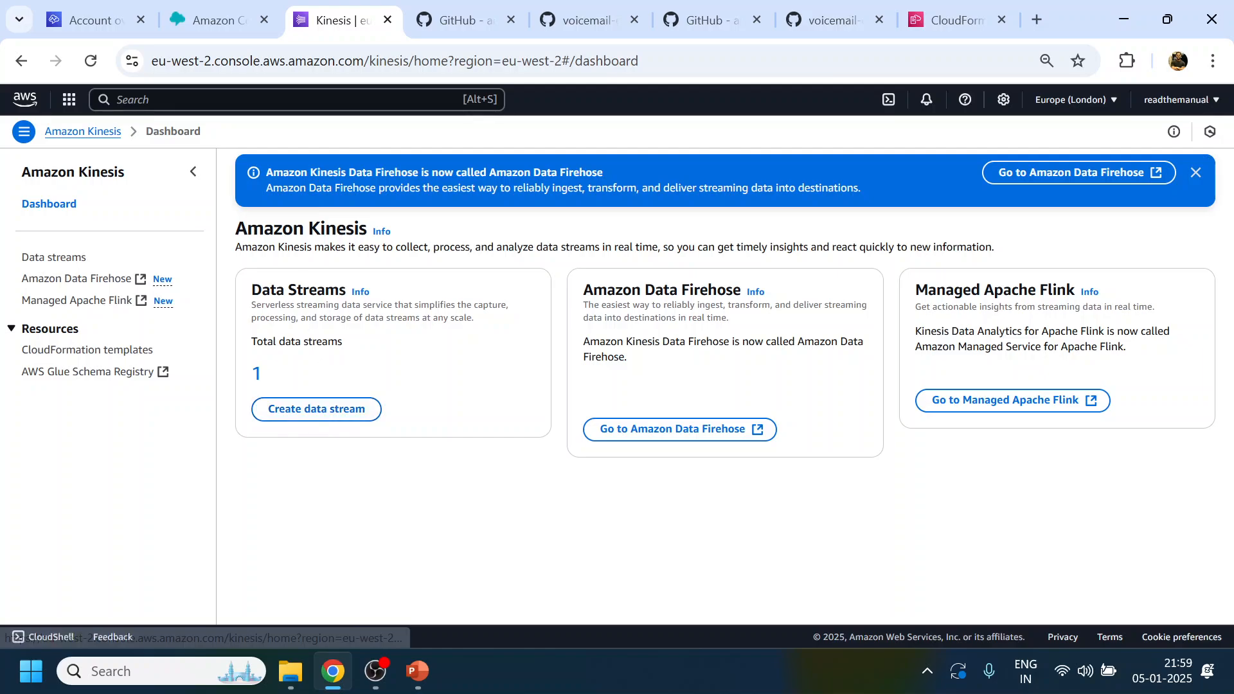
left_click(38, 259)
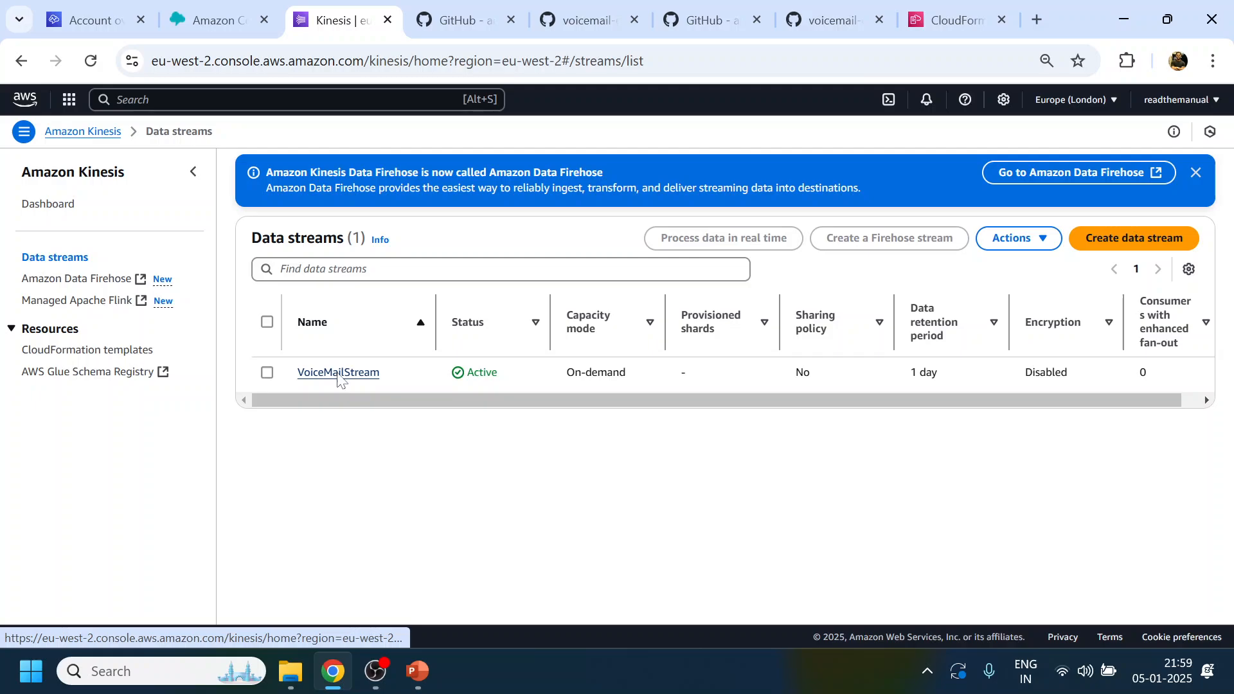
left_click(341, 379)
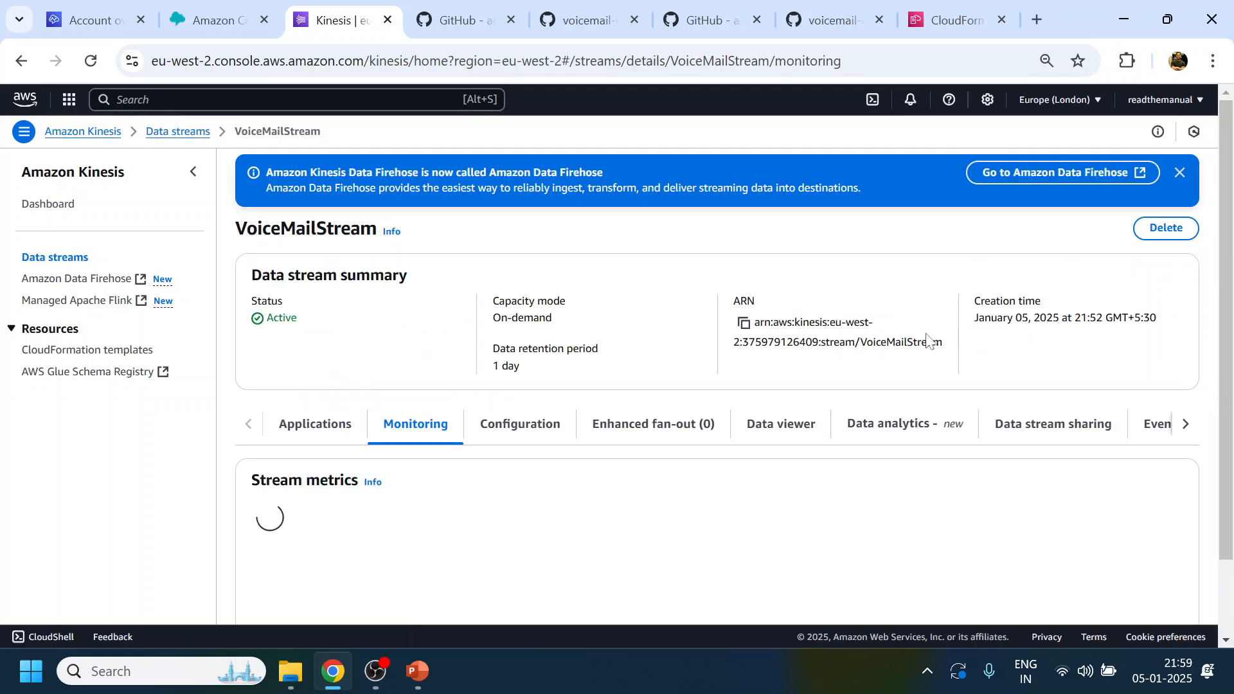
scroll(771, 371, "down", 2)
- Return to the CloudFormation stack details and read where the Kinesis Video Streams prefix can be found
left_click(928, 18)
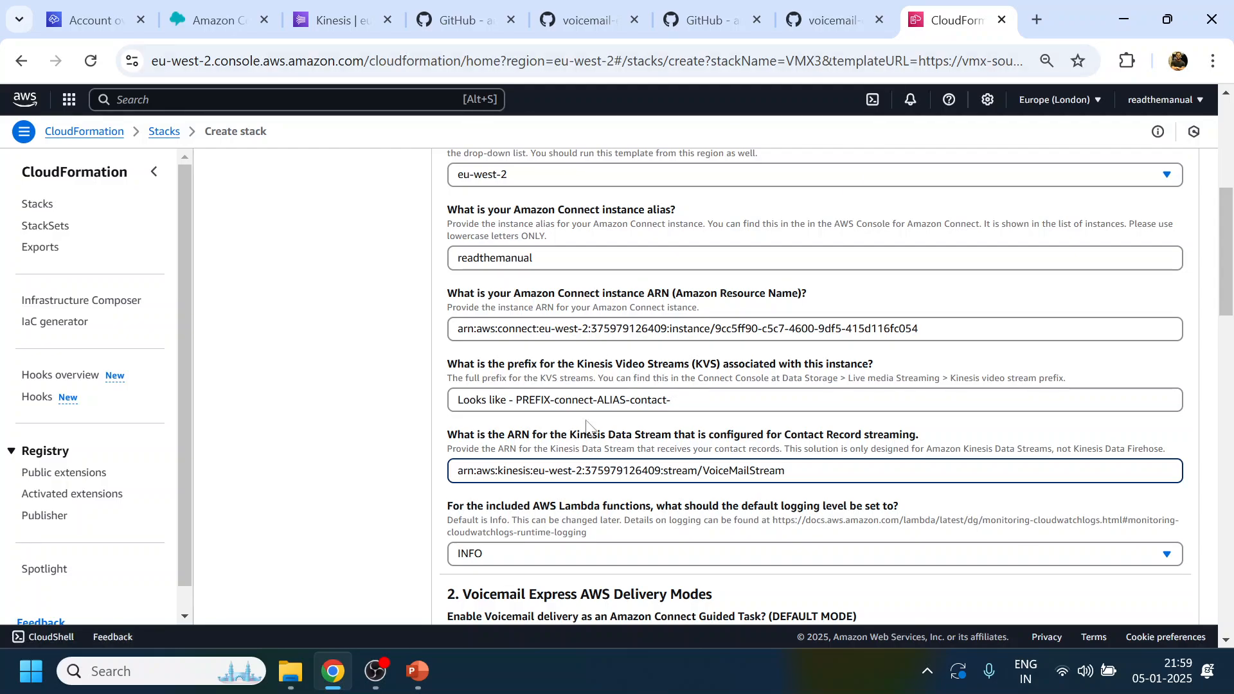
left_click_drag(476, 364, 718, 373)
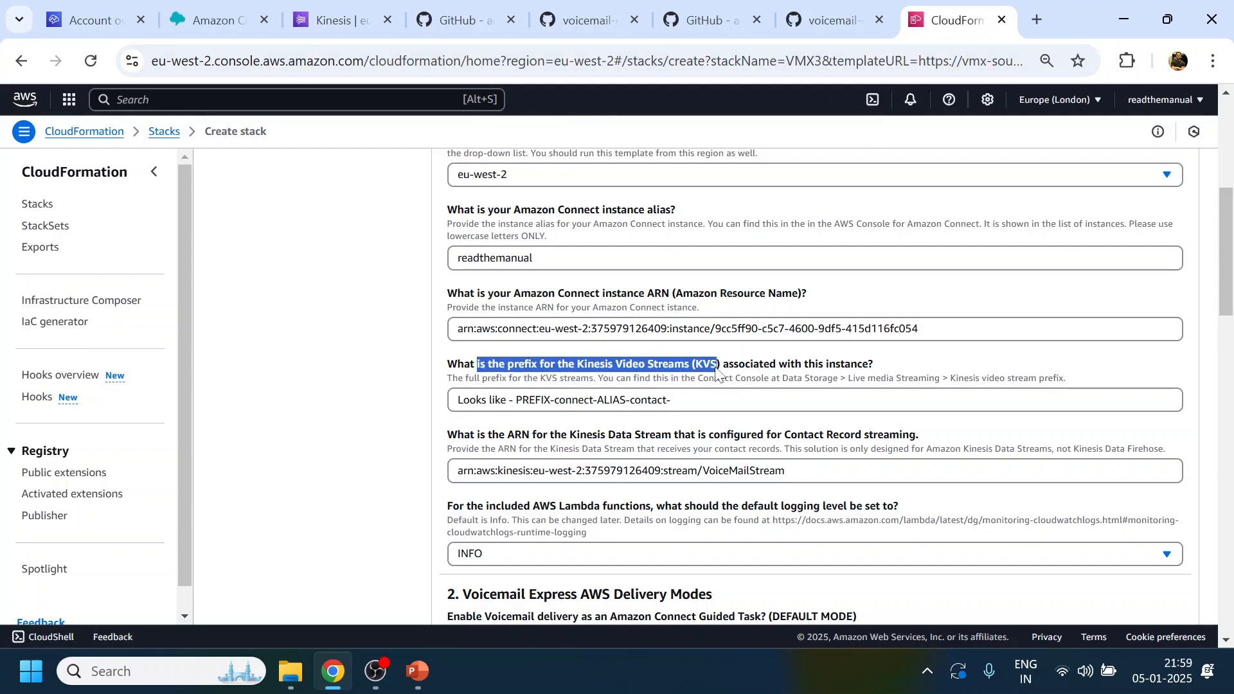
left_click(667, 440)
left_click(676, 400)
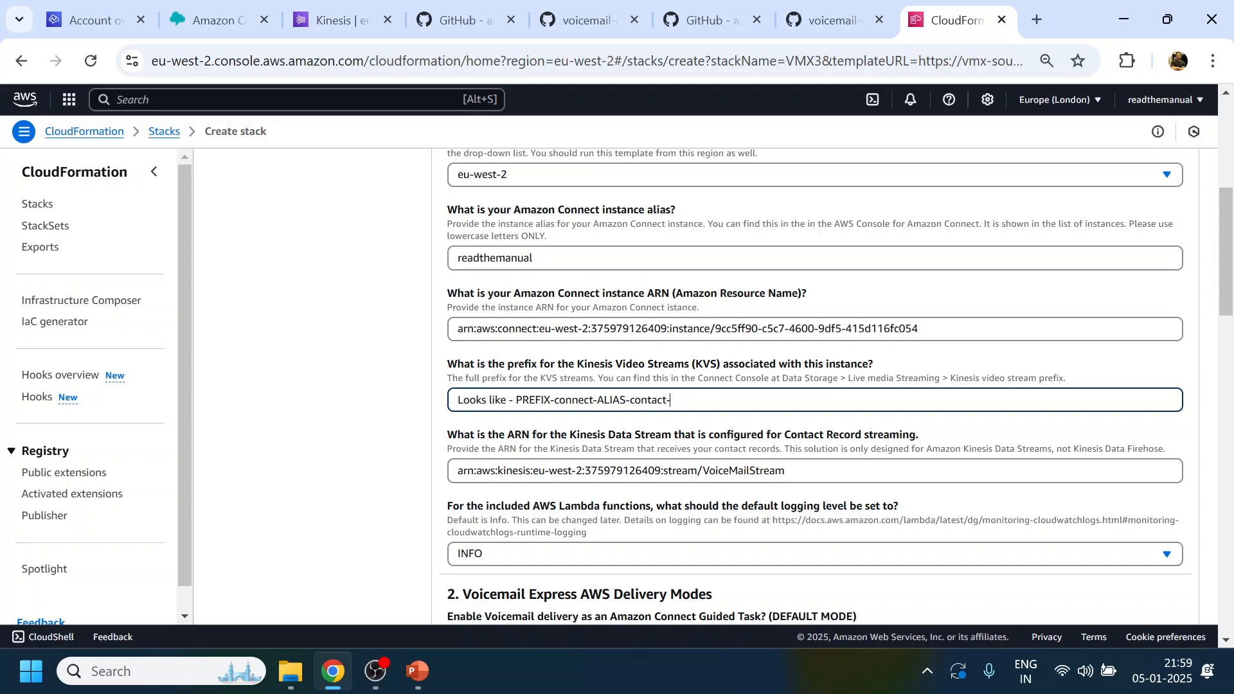
left_click_drag(597, 377, 846, 378)
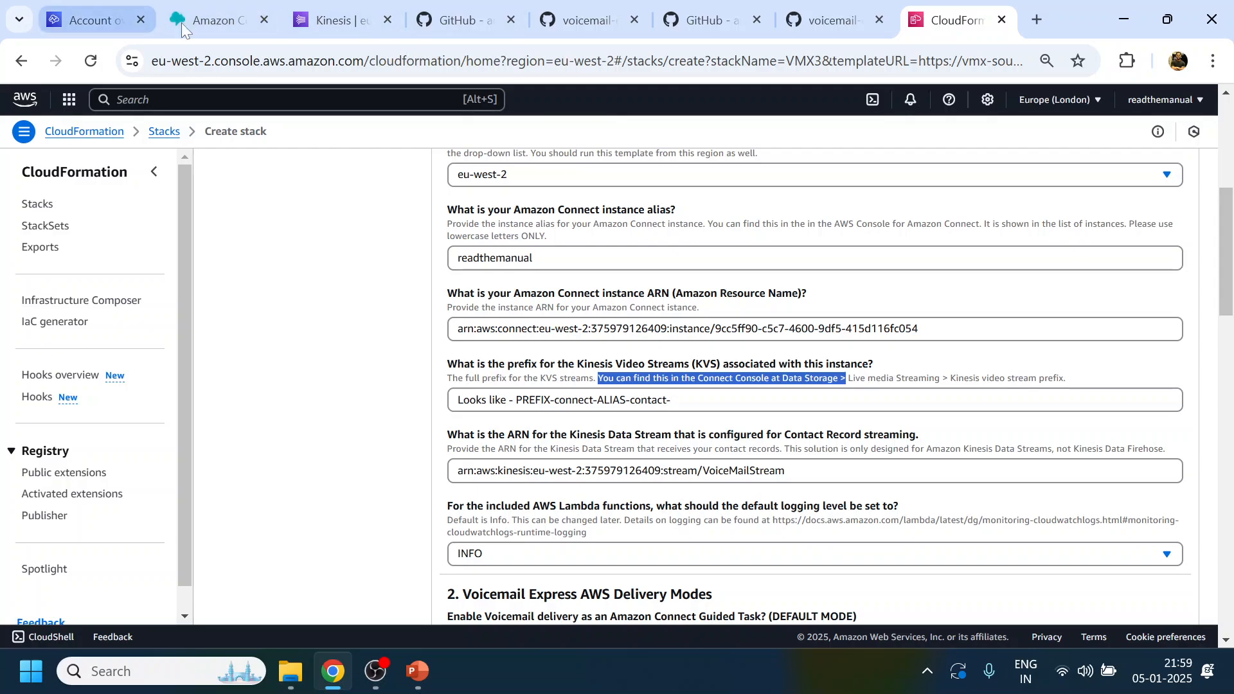
- Enable live media streaming in the data storage settings of the readthemanual Amazon Connect instance
left_click(90, 19)
scroll(64, 442, "down", 2)
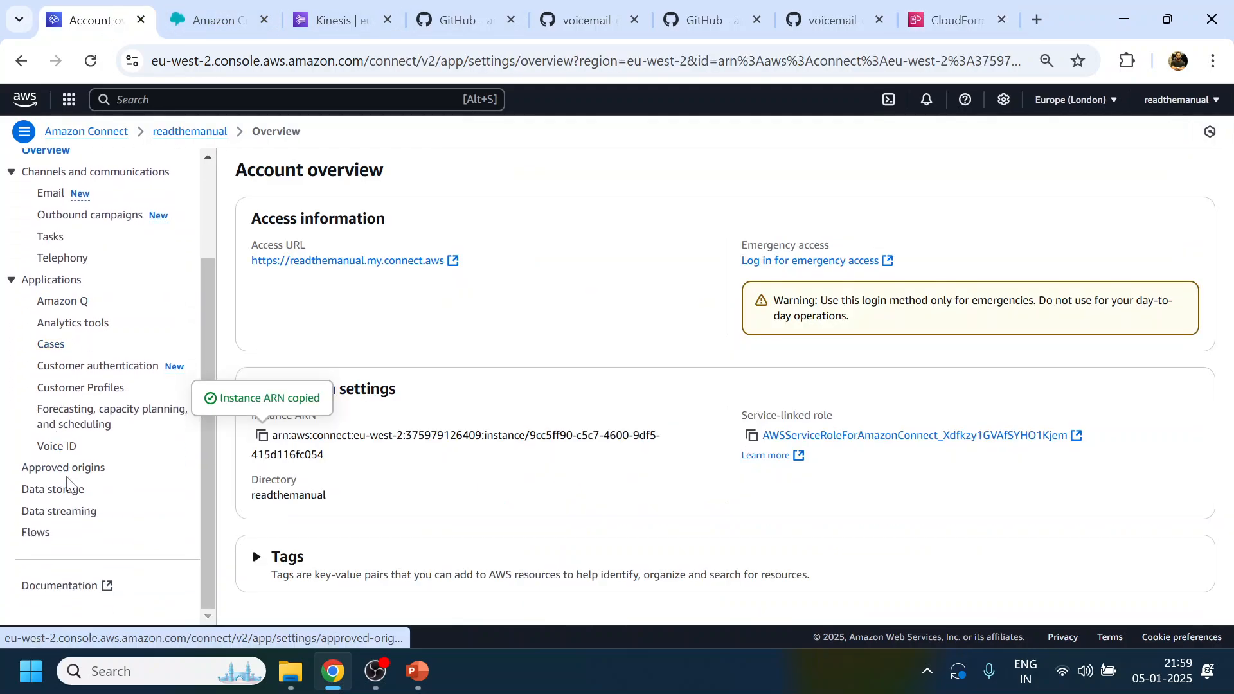
left_click(55, 490)
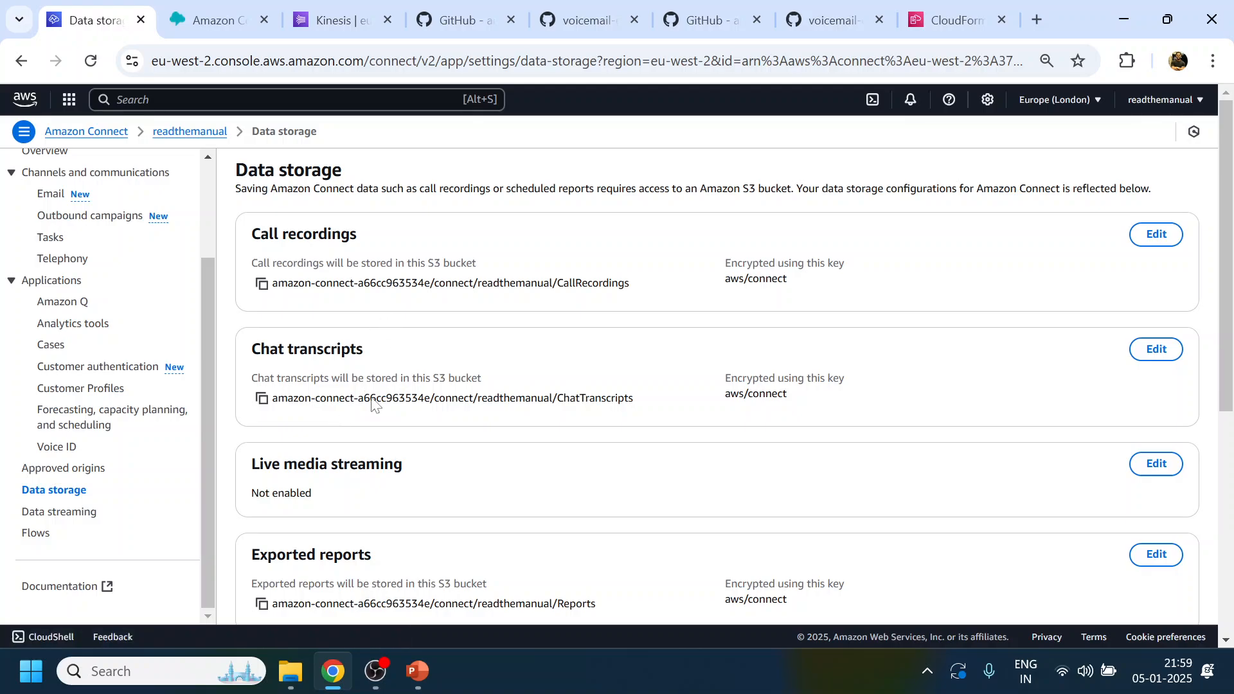
scroll(368, 424, "down", 2)
scroll(366, 429, "down", 4)
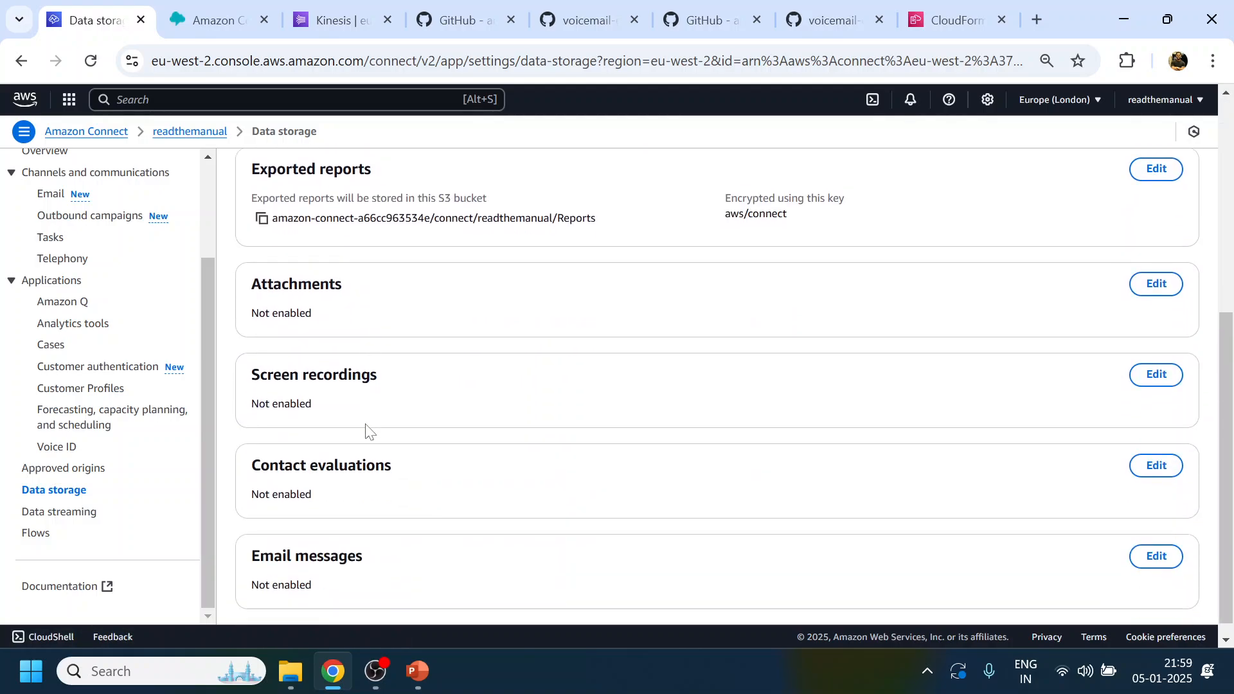
scroll(367, 431, "up", 2)
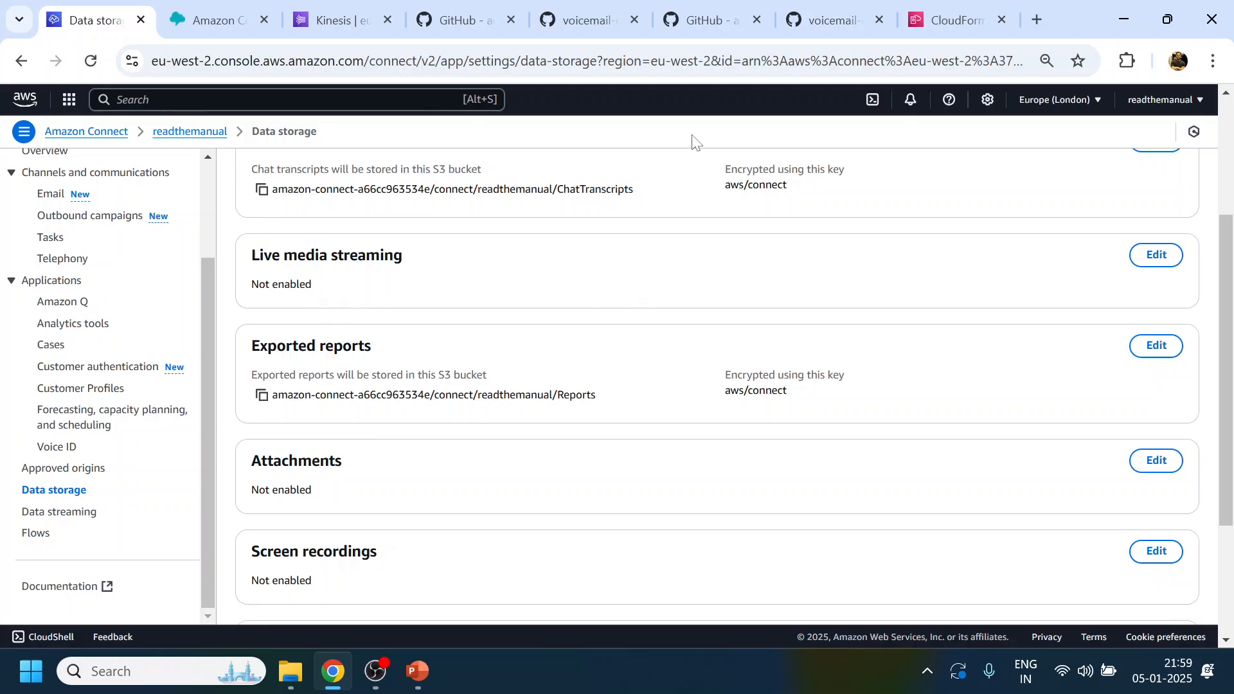
left_click(1156, 255)
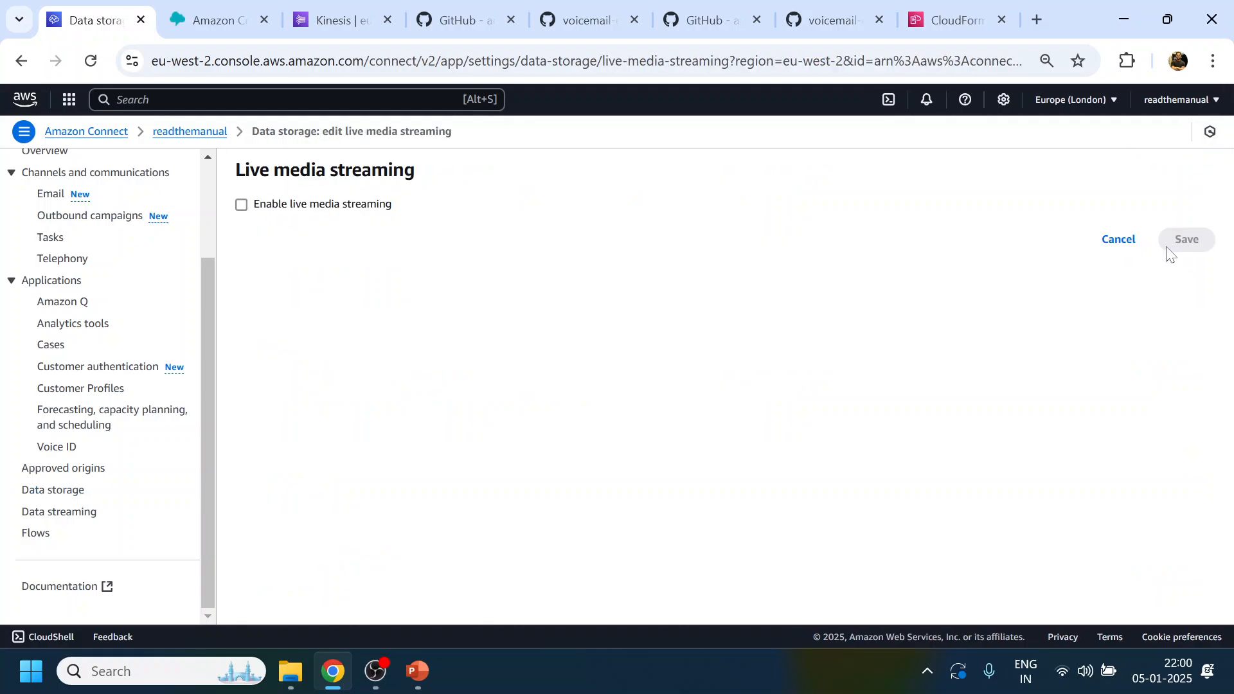
left_click(345, 206)
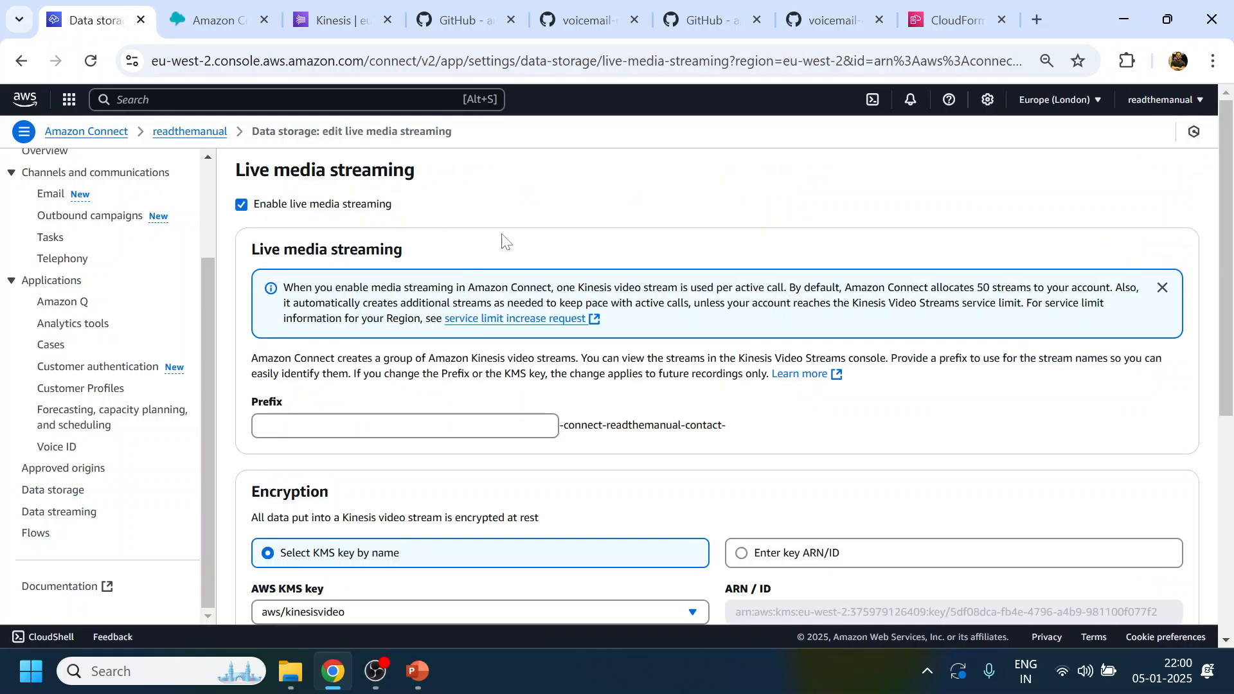
- Set the Kinesis video stream prefix to VoiceMail and keep aws/kinesisvideo as the KMS encryption key
scroll(569, 353, "down", 1)
left_click(405, 329)
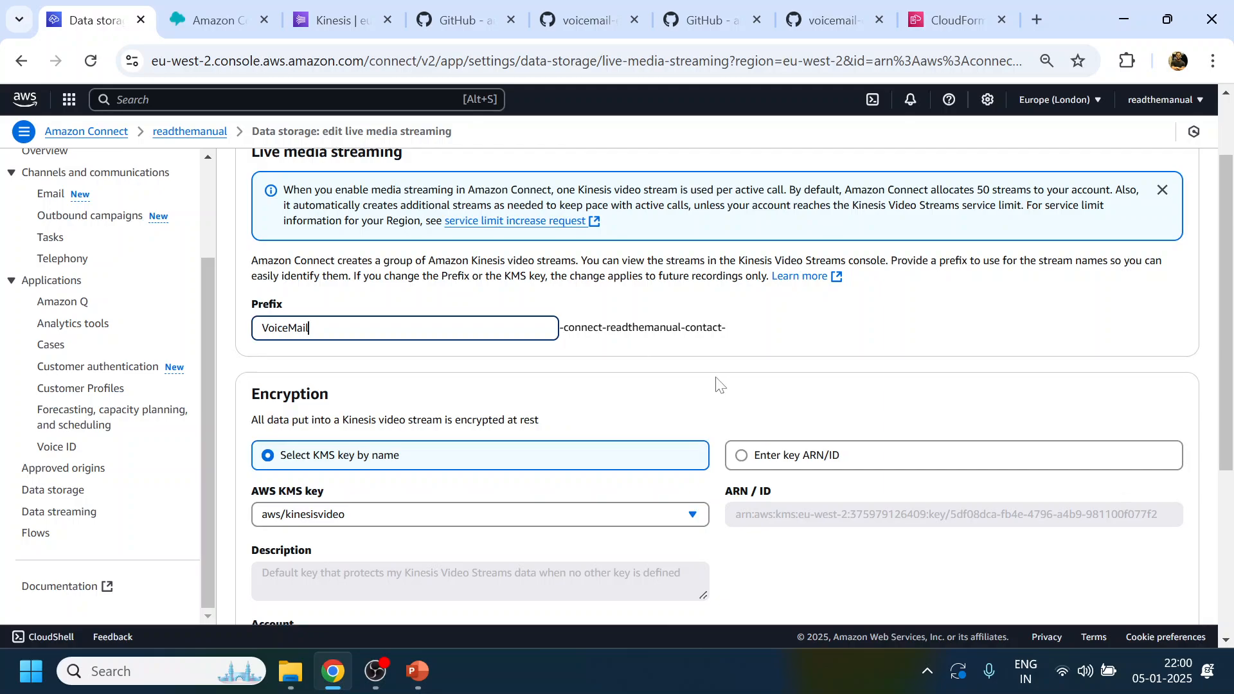
scroll(716, 380, "down", 1)
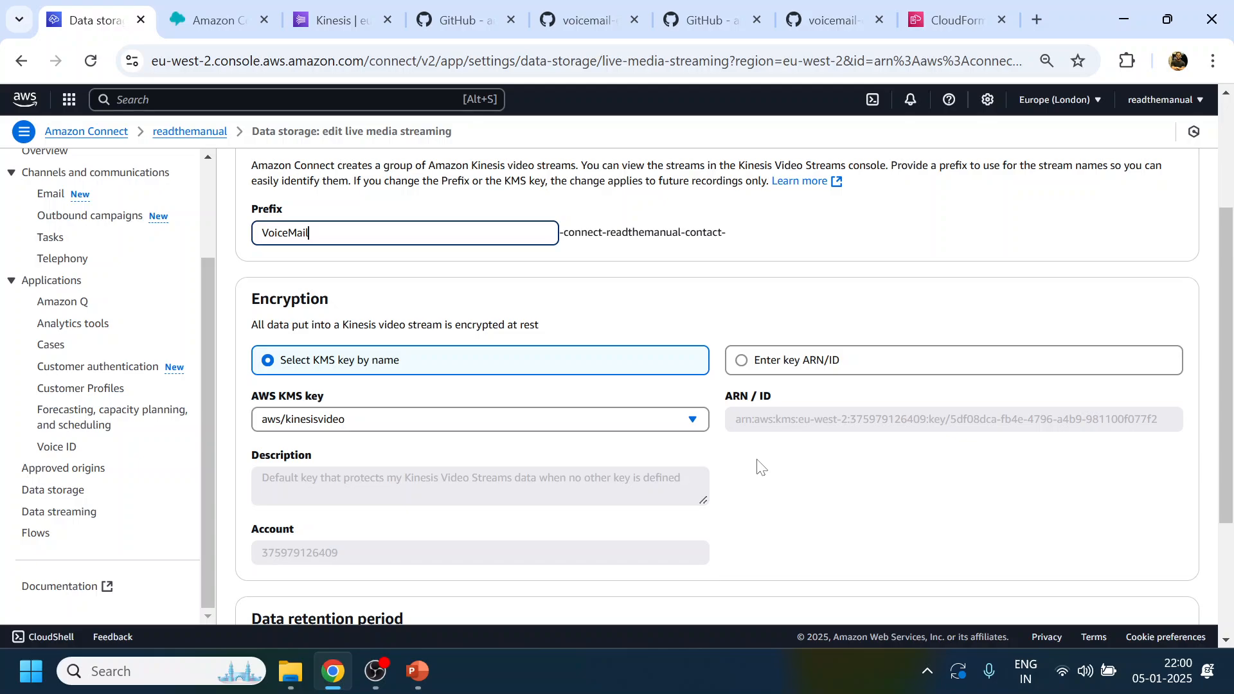
scroll(760, 468, "down", 1)
left_click(348, 330)
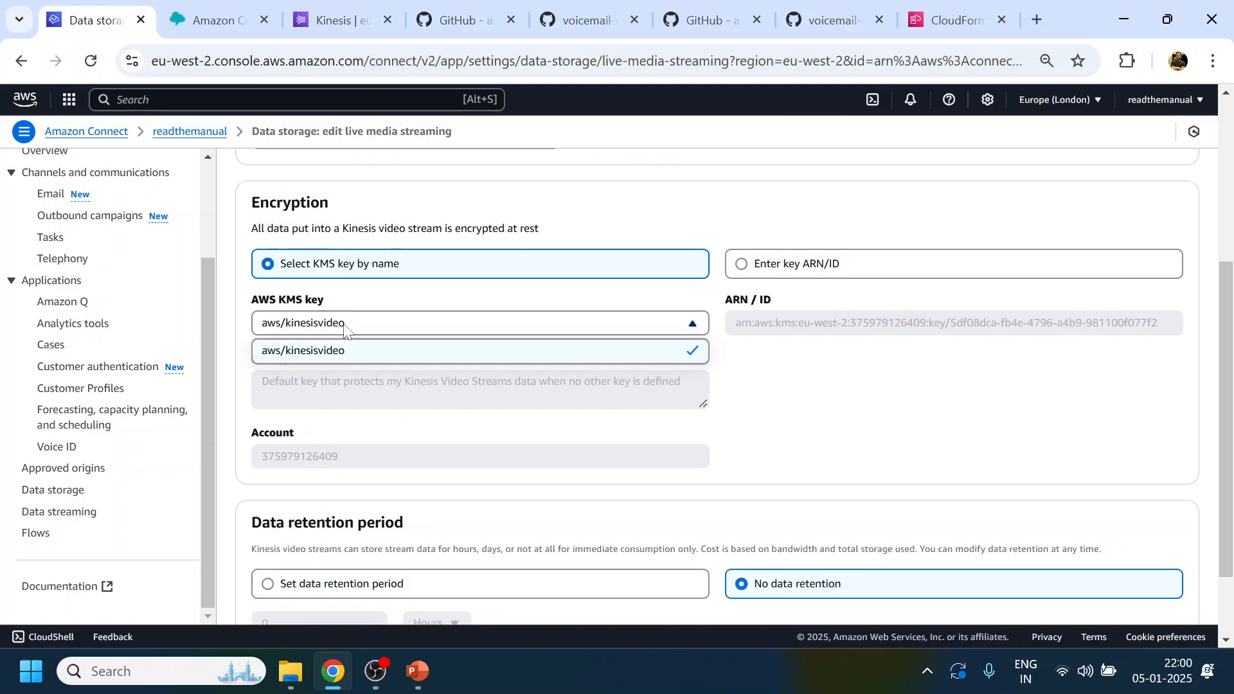
left_click(345, 325)
scroll(804, 377, "up", 3)
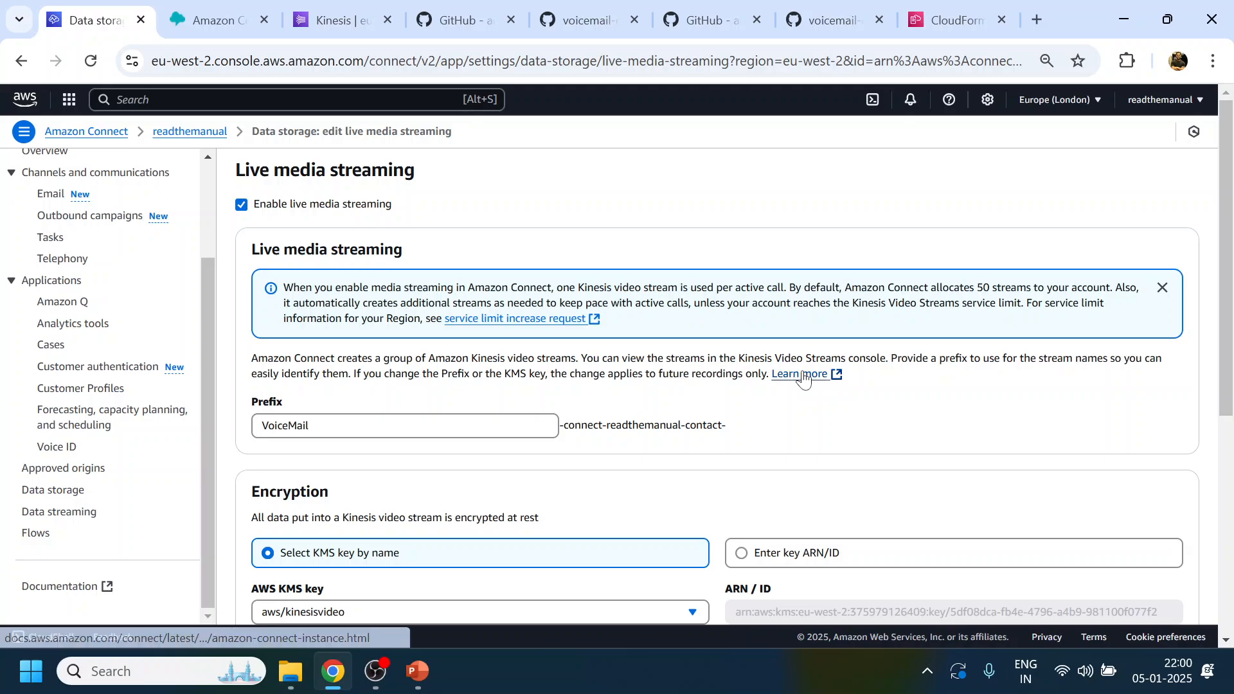
- Set a data retention period of 1 hour for the Kinesis video streams
scroll(804, 378, "down", 4)
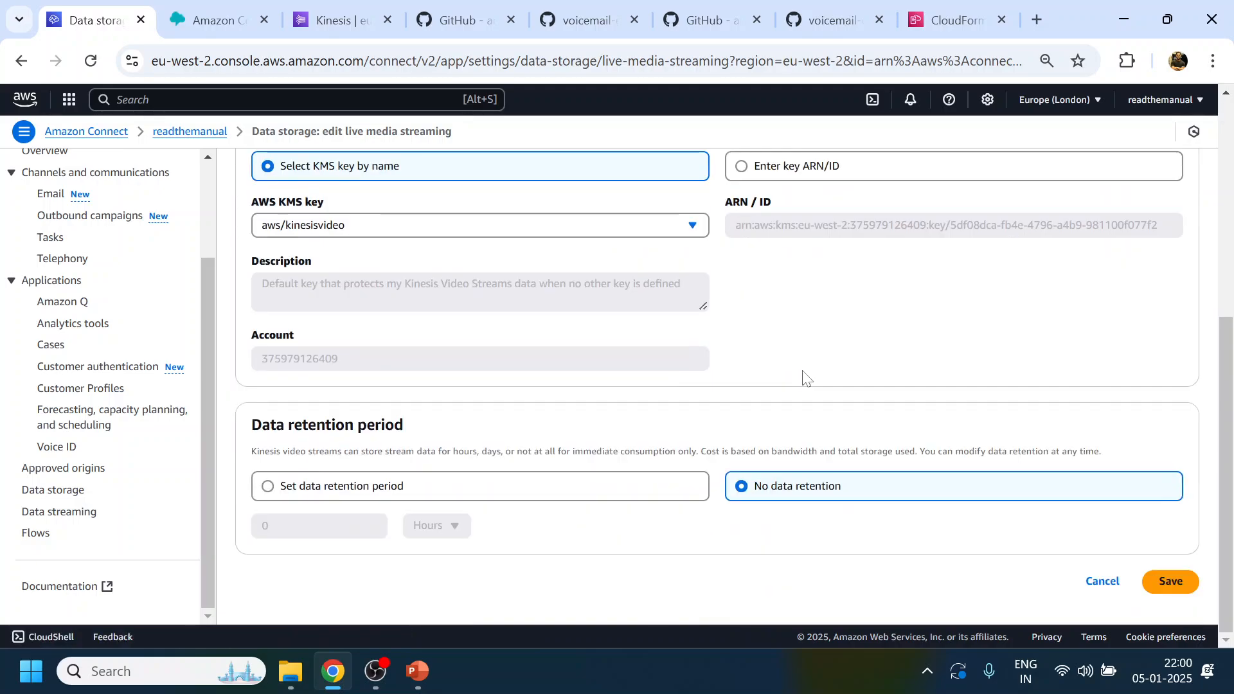
left_click(342, 487)
left_click(267, 526)
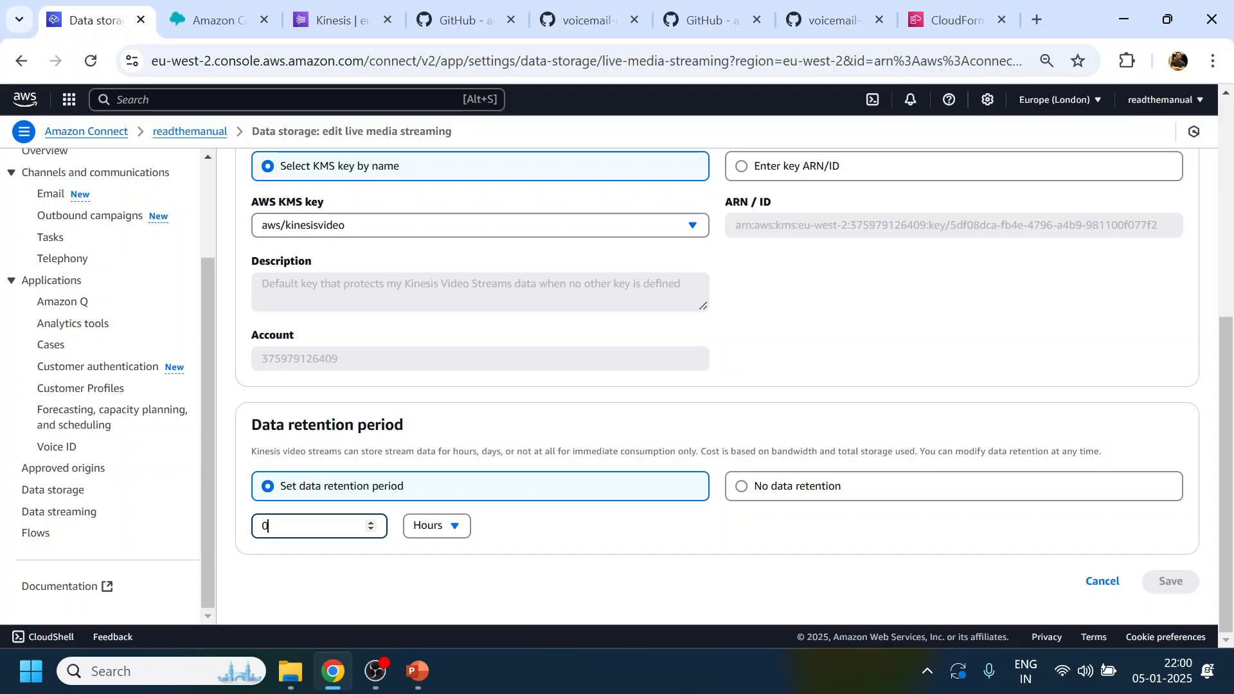
type("1")
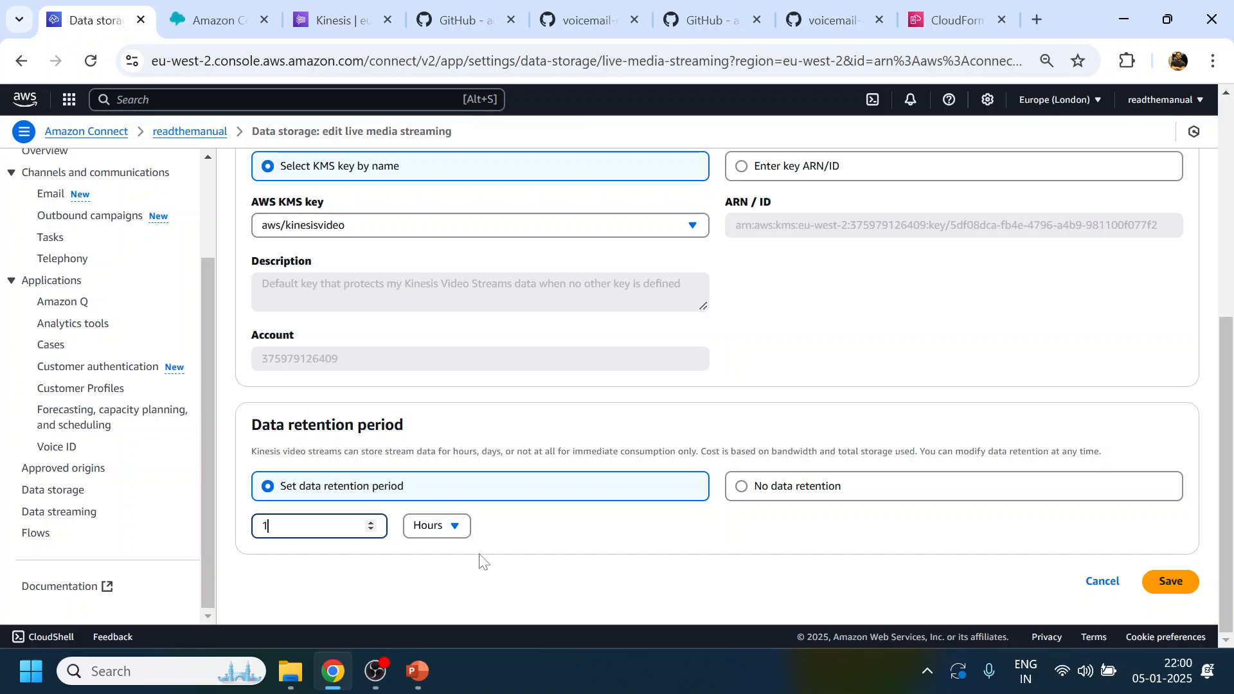
left_click(453, 525)
left_click(555, 539)
- Check the Voicemail Express installation instructions and prerequisites on GitHub for guidance on the Kinesis Video Streams settings
scroll(583, 540, "up", 5)
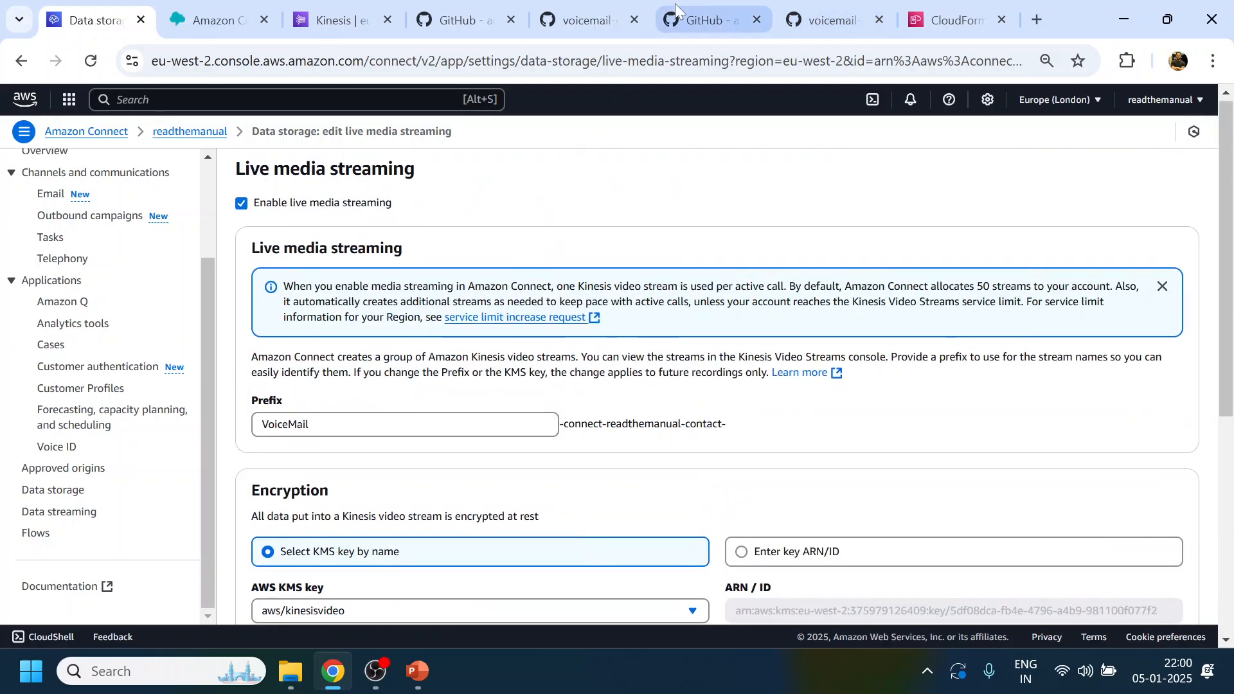
left_click(709, 25)
left_click(785, 22)
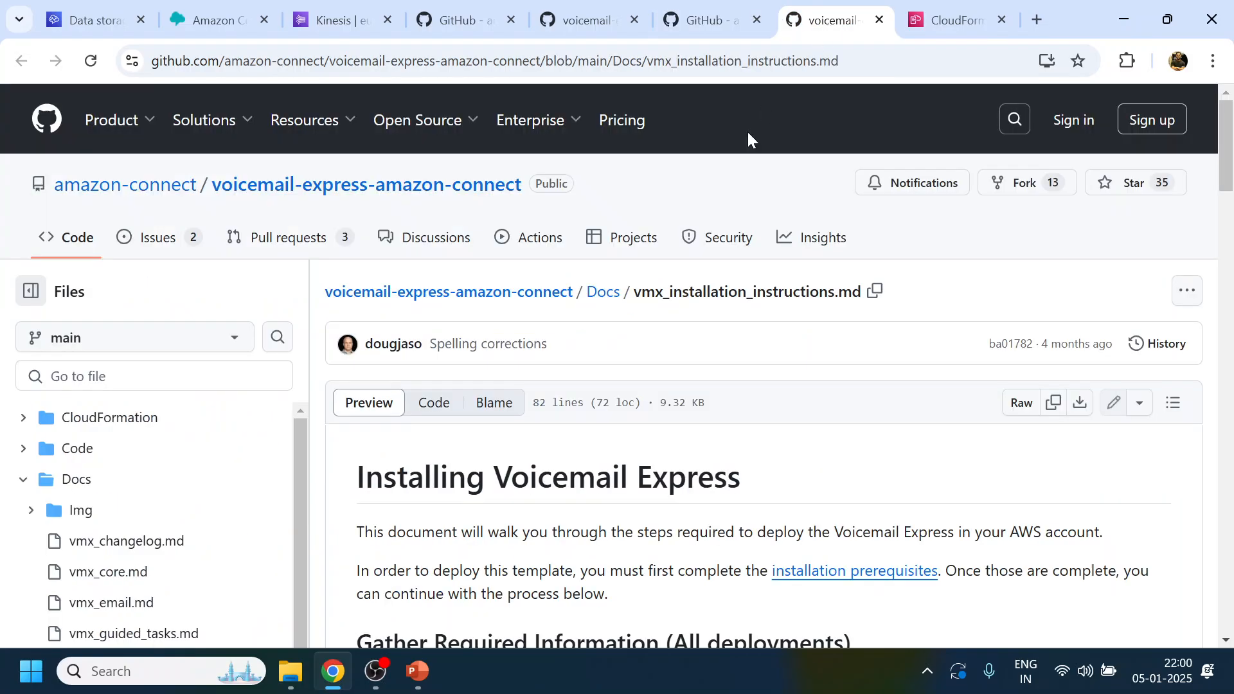
scroll(771, 386, "down", 5)
scroll(601, 514, "down", 3)
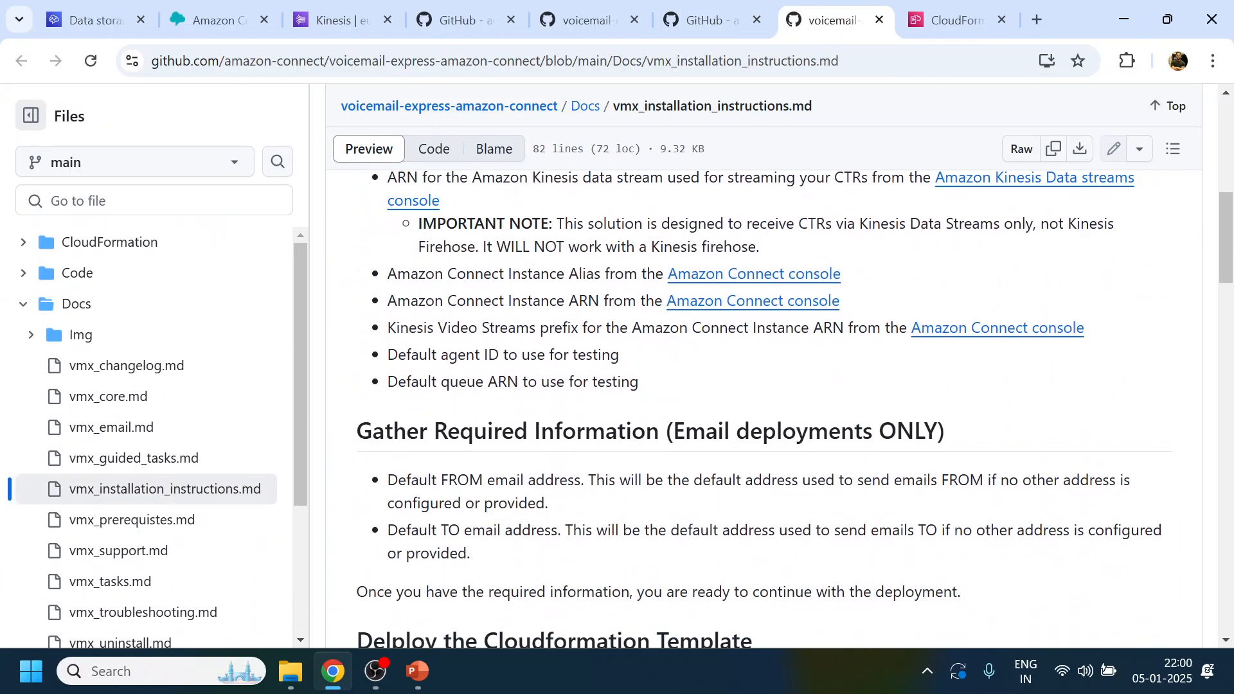
scroll(601, 514, "up", 5)
scroll(601, 514, "down", 5)
scroll(601, 514, "down", 4)
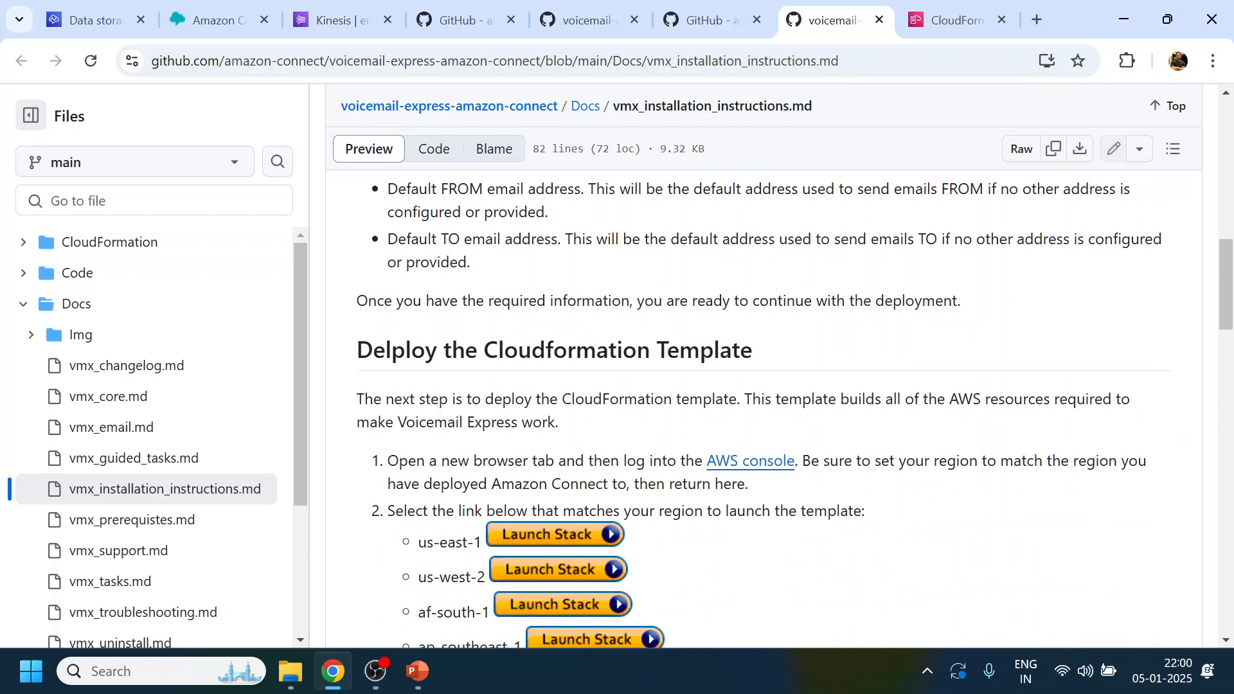
left_click(590, 8)
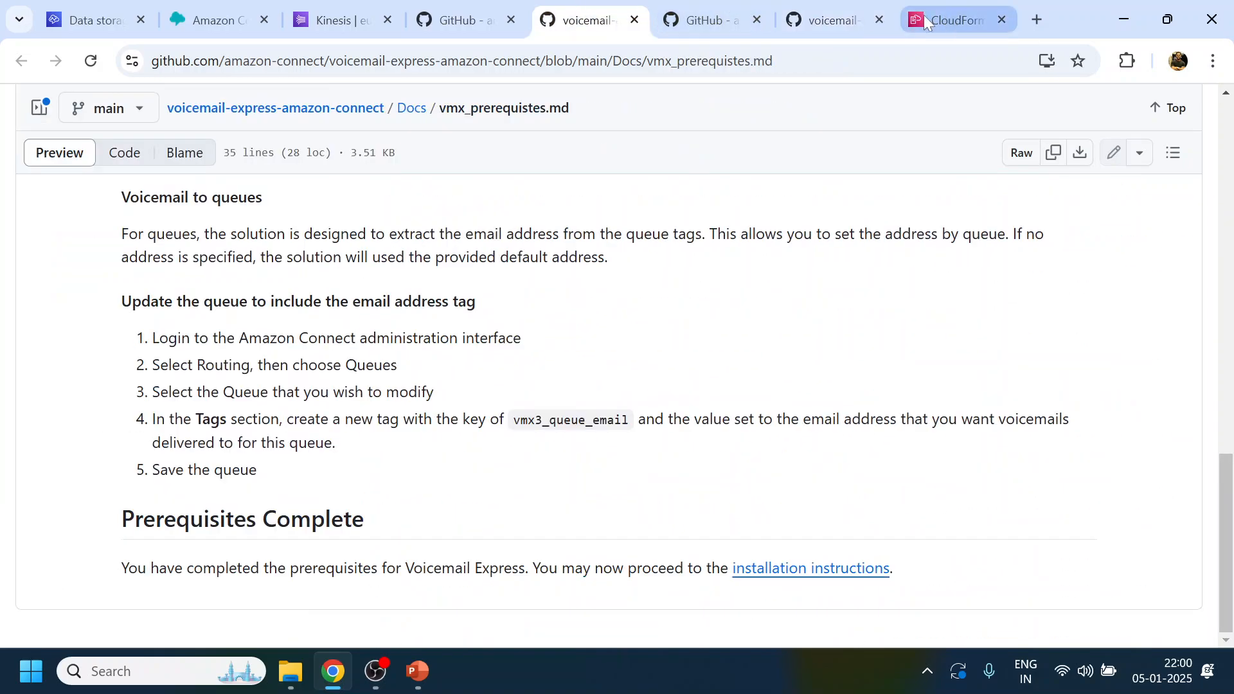
- Return to the Amazon Connect live media streaming form, review its settings and save them
left_click(81, 9)
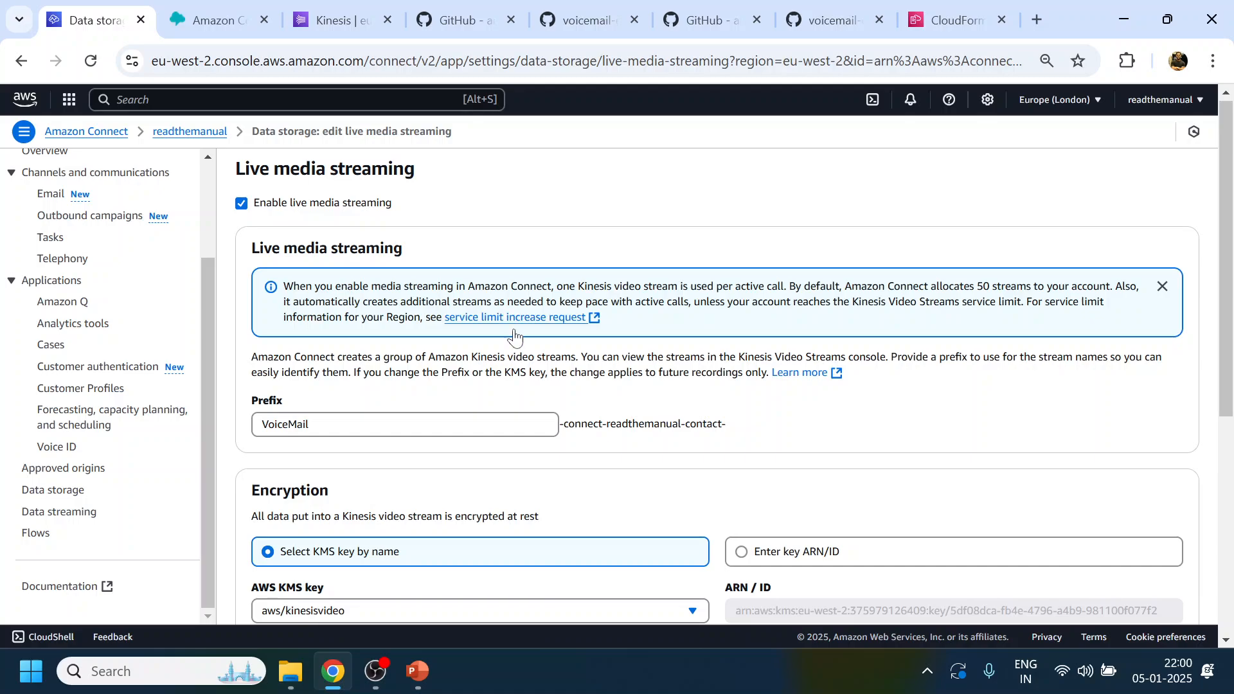
scroll(597, 348, "down", 2)
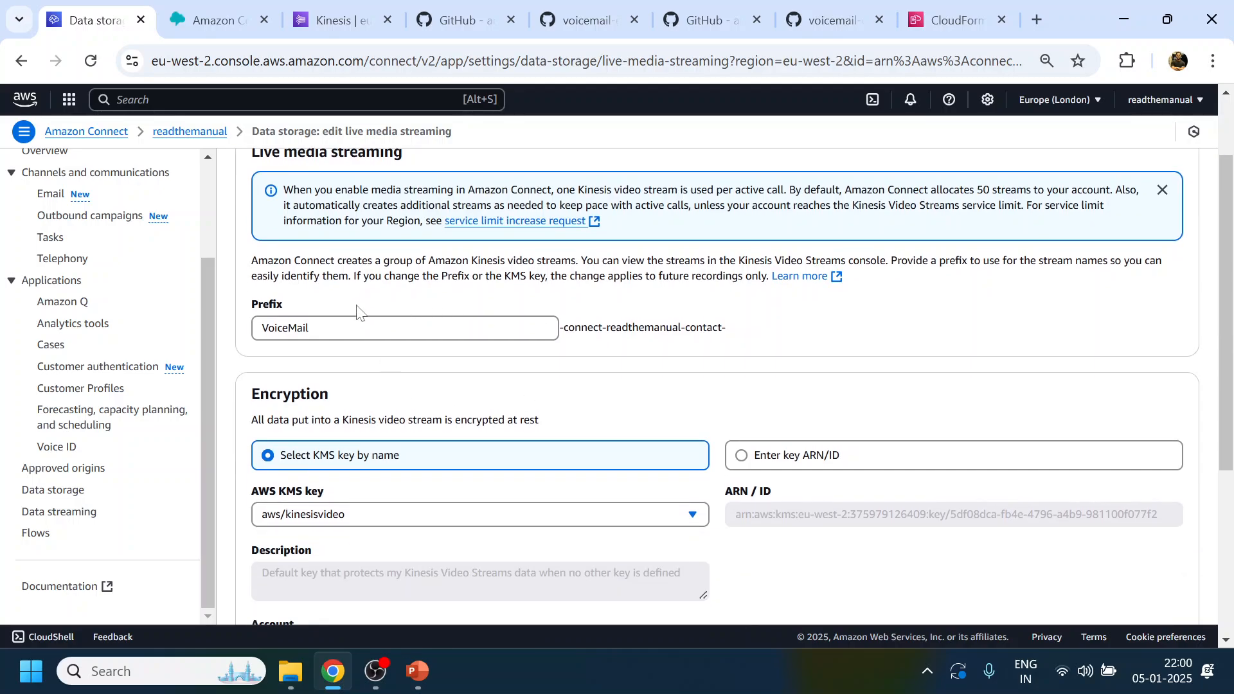
scroll(353, 311, "down", 3)
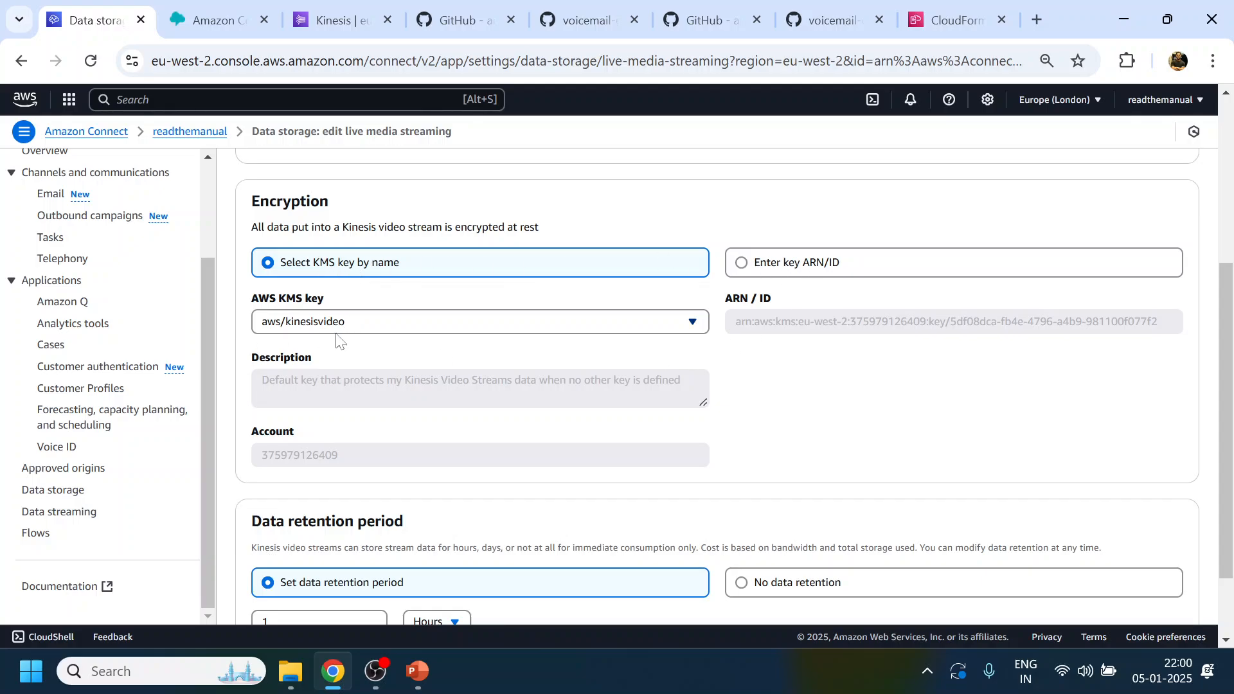
scroll(340, 474, "down", 2)
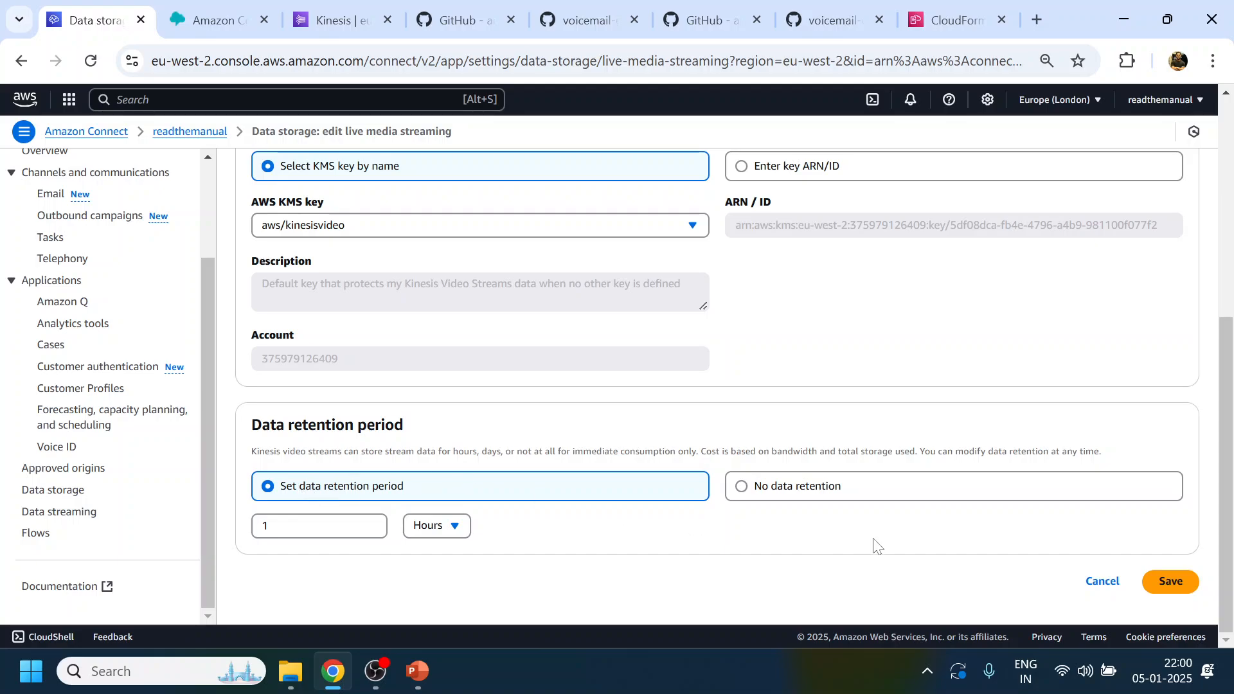
left_click(1147, 590)
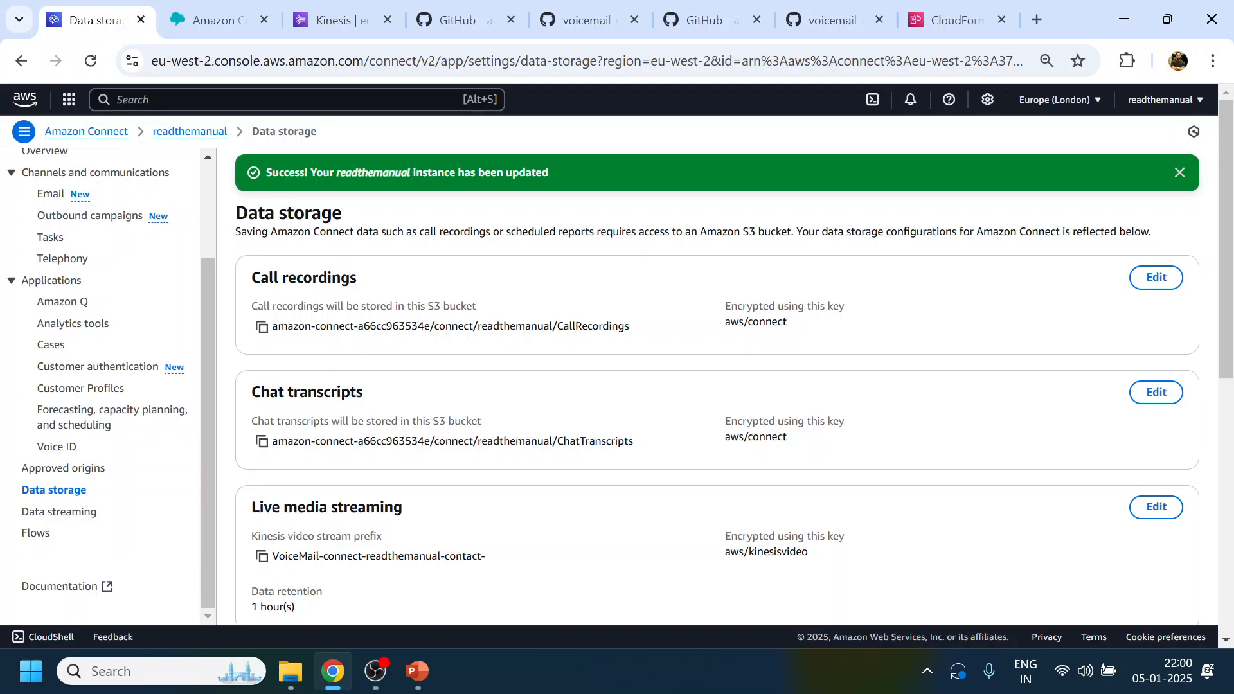
- Copy the full Kinesis video stream prefix from live media streaming into the CloudFormation stack's KVS prefix parameter, replacing the placeholder
scroll(384, 463, "down", 4)
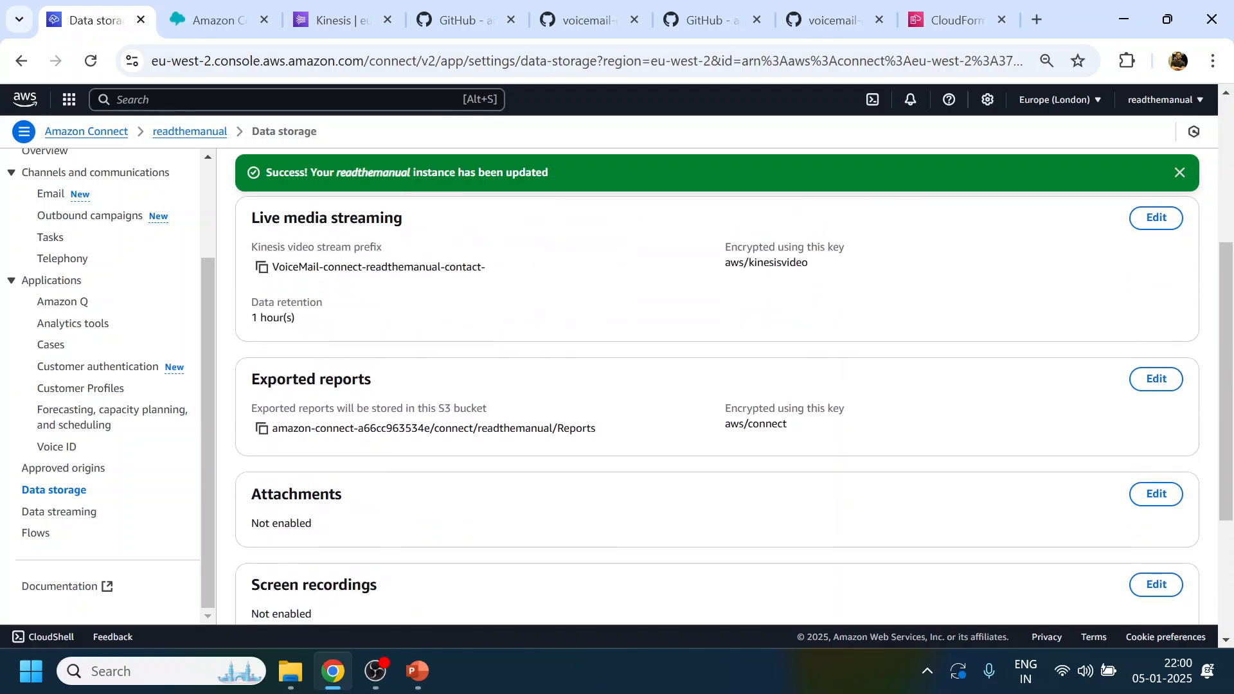
left_click(262, 267)
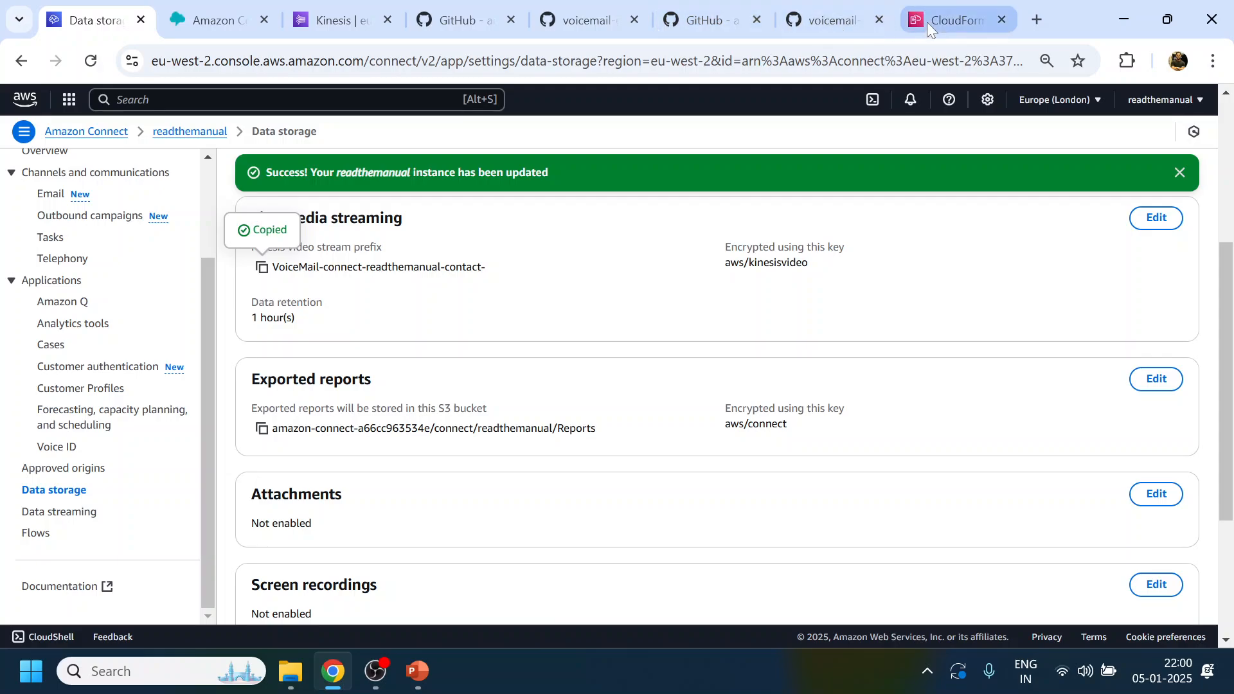
left_click(951, 20)
left_click_drag(681, 400, 428, 418)
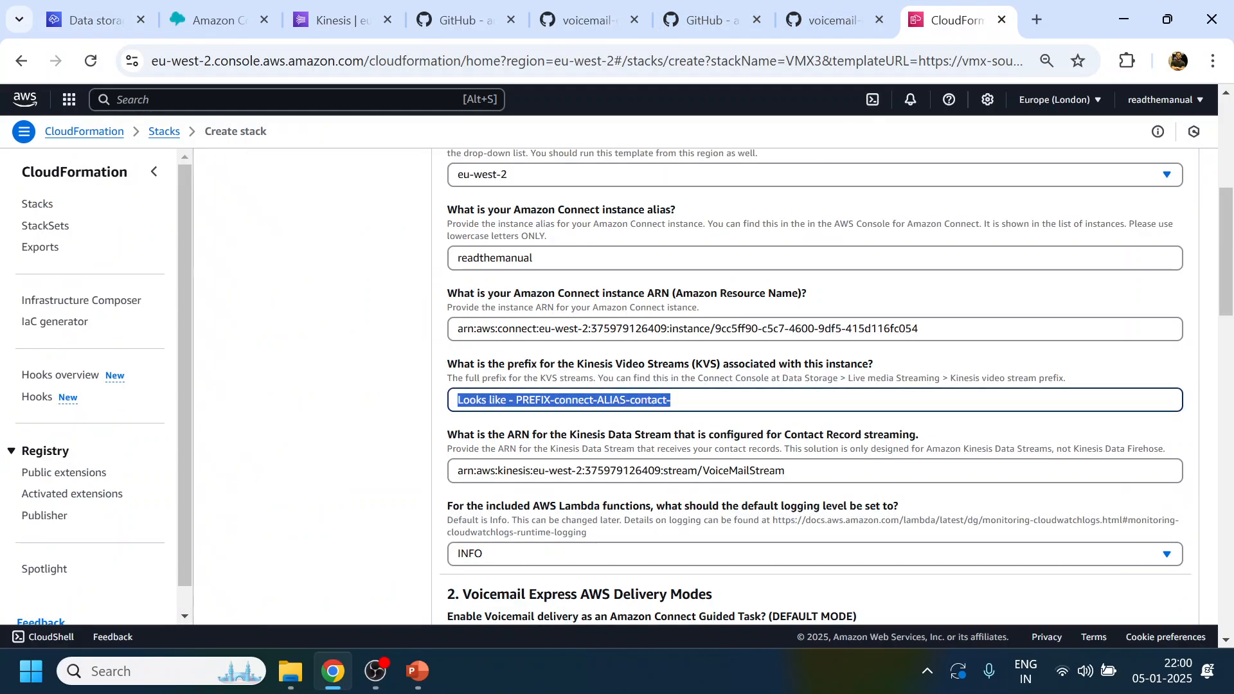
key("ctrl+v")
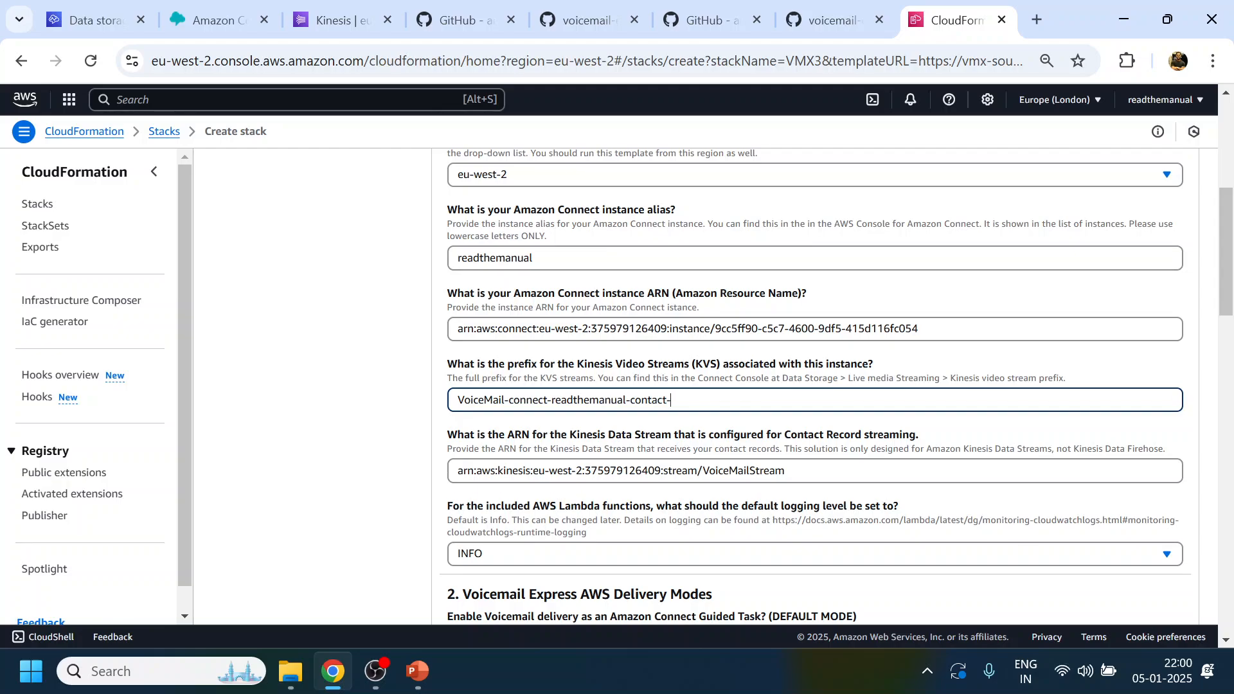
- Set voicemail delivery as an Amazon Connect Task to yes in the stack's delivery modes
scroll(639, 462, "down", 2)
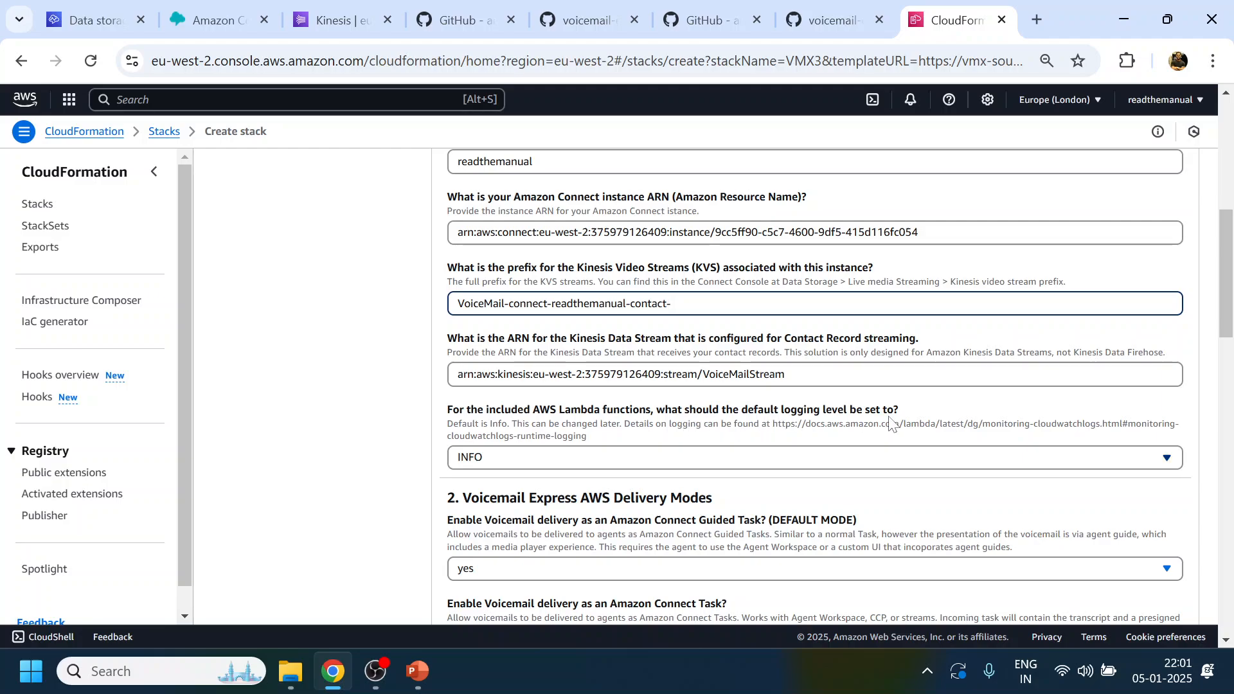
scroll(697, 453, "down", 2)
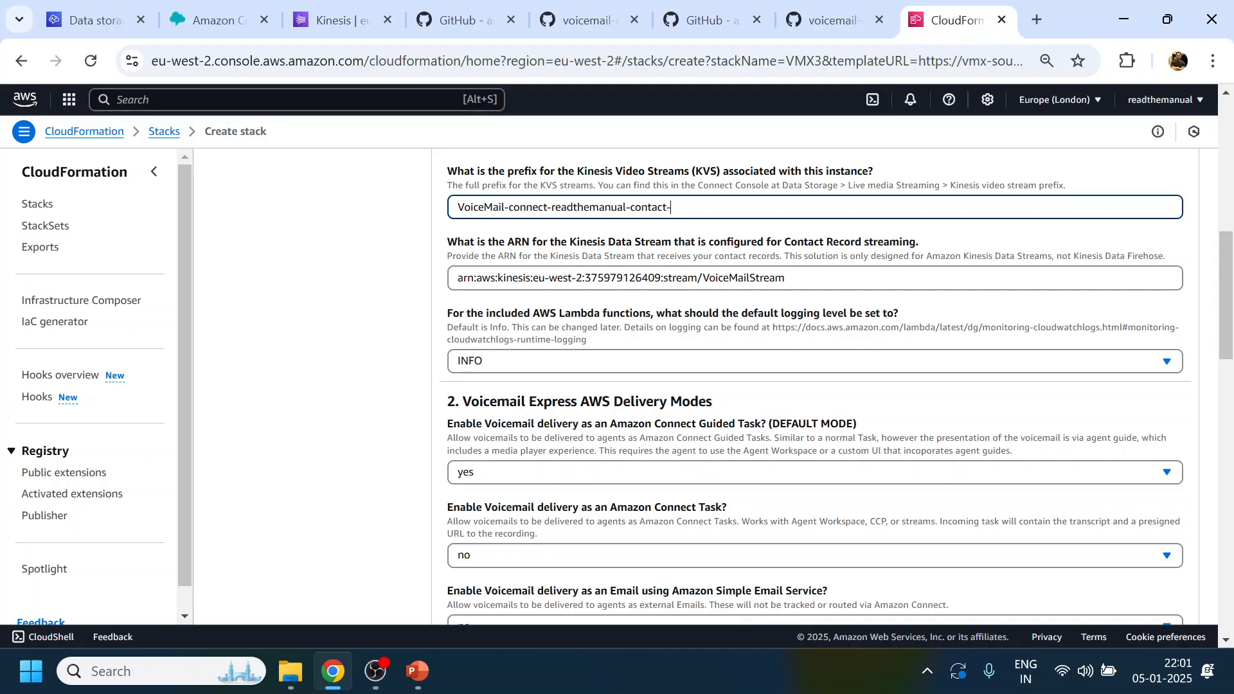
scroll(645, 479, "down", 2)
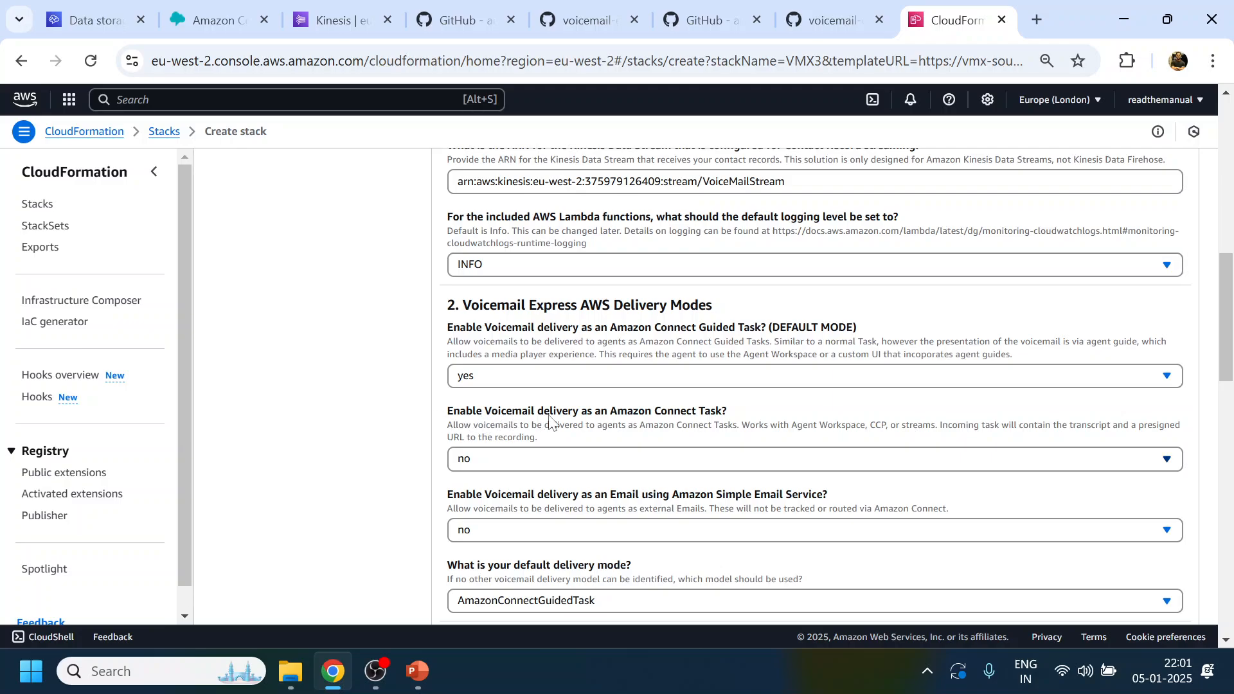
left_click(591, 461)
left_click(540, 509)
scroll(633, 450, "down", 2)
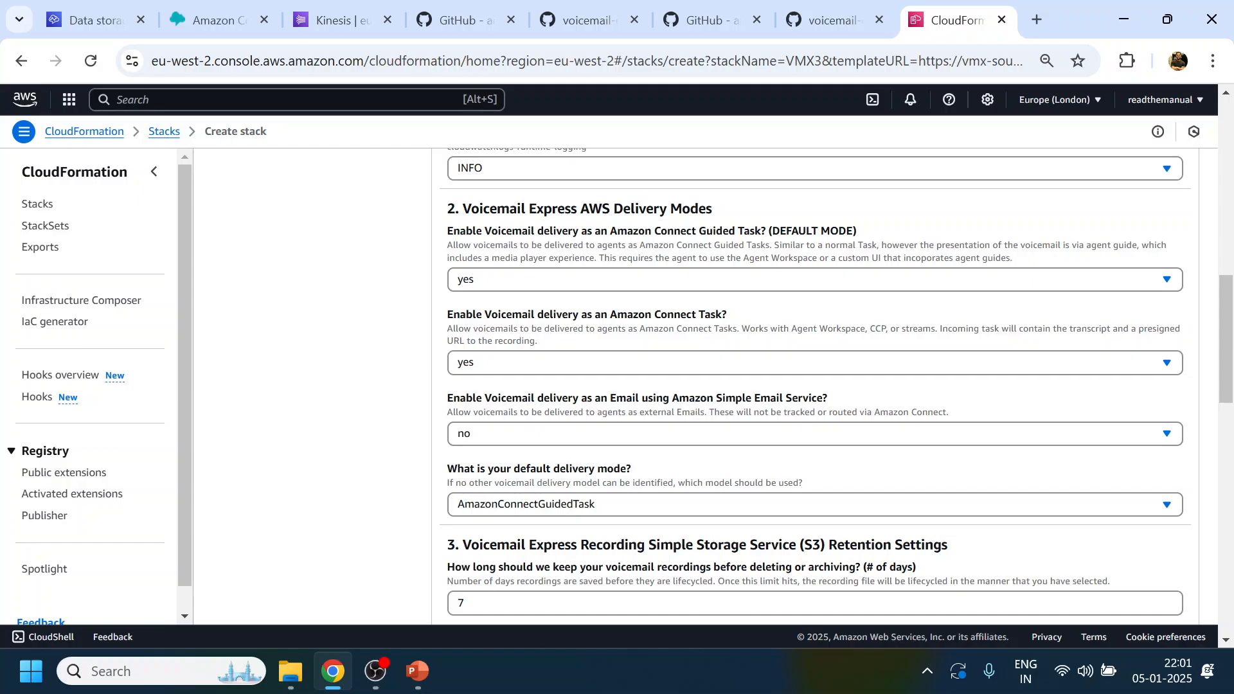
- Set voicemail delivery as an email using Amazon Simple Email Service to yes
left_click(767, 434)
left_click(719, 484)
scroll(804, 406, "down", 1)
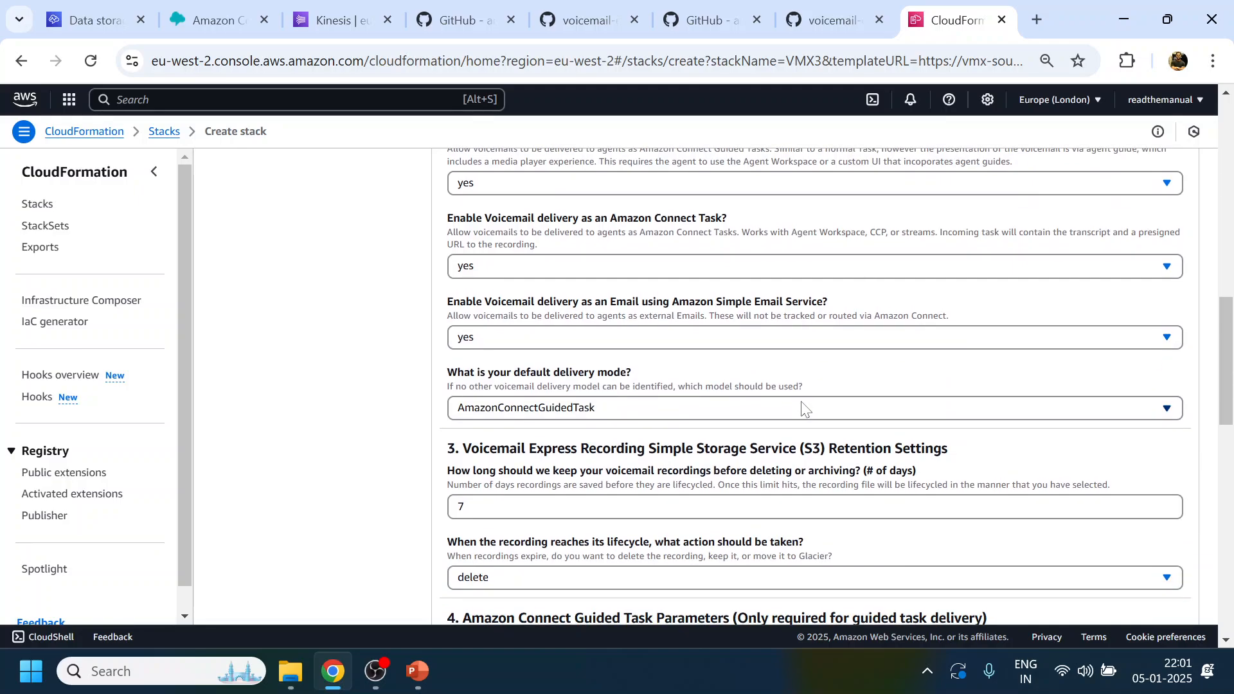
- Review the CloudFormation template deployment steps in the Voicemail Express installation instructions on GitHub, and return to the stack form
left_click(708, 22)
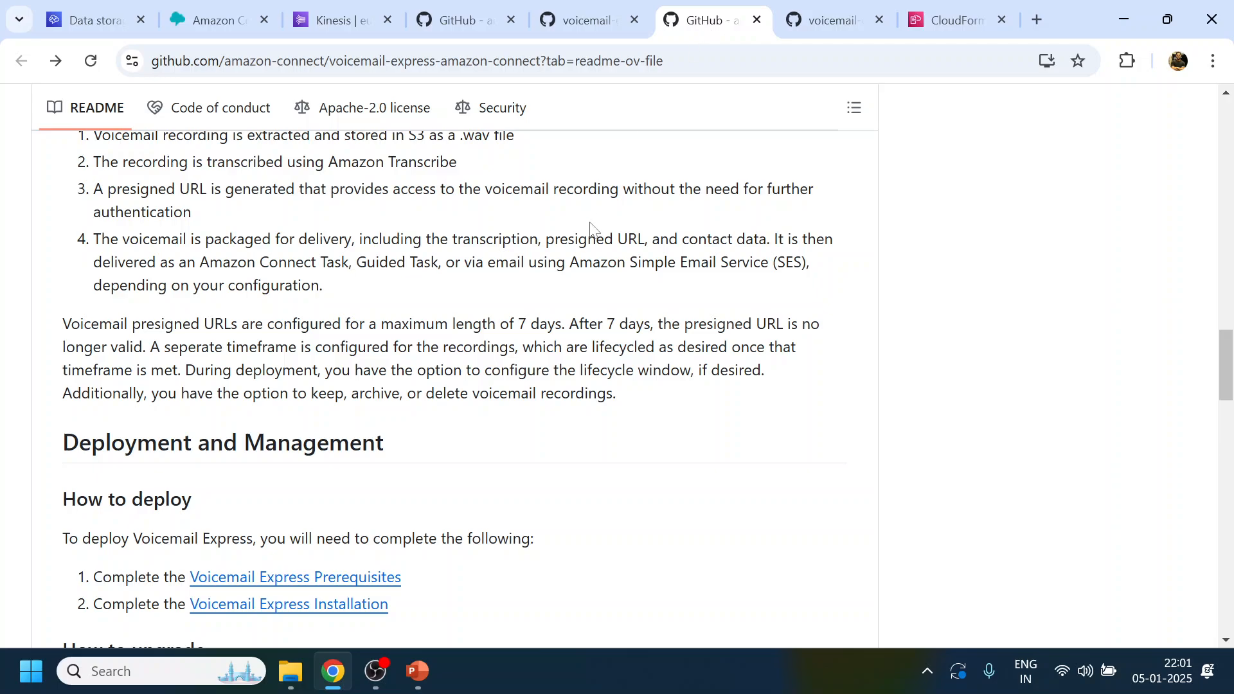
left_click(813, 13)
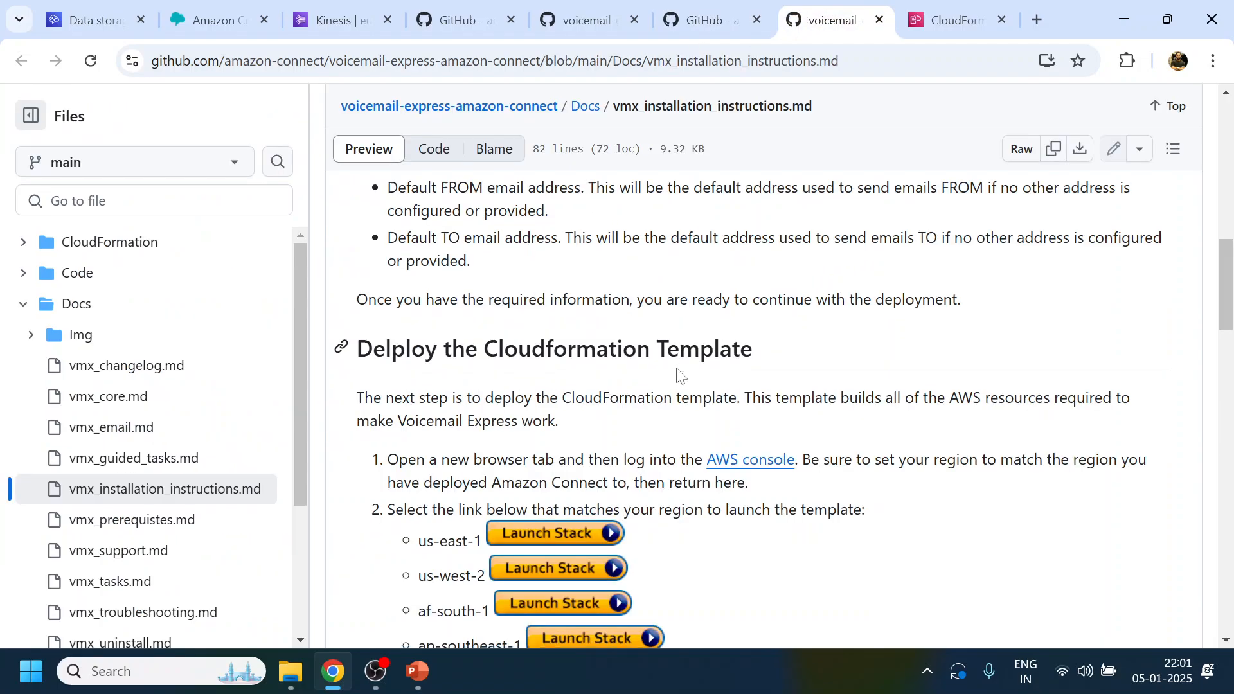
scroll(679, 375, "down", 6)
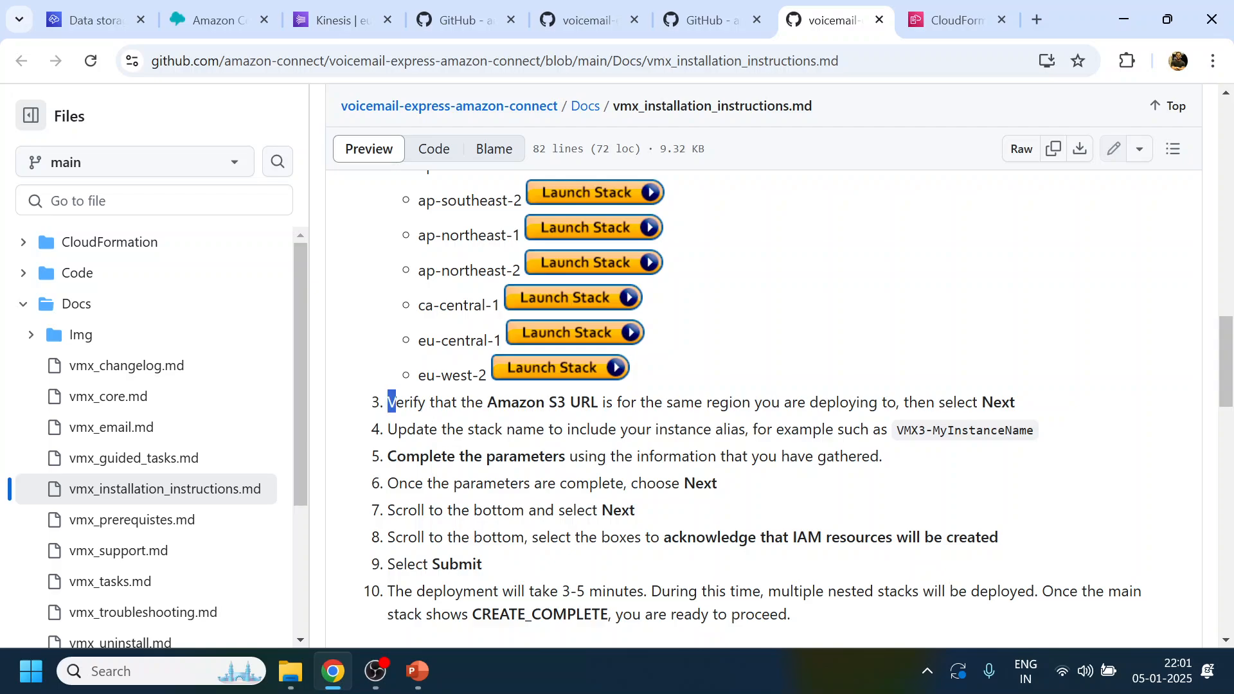
left_click_drag(389, 402, 1024, 408)
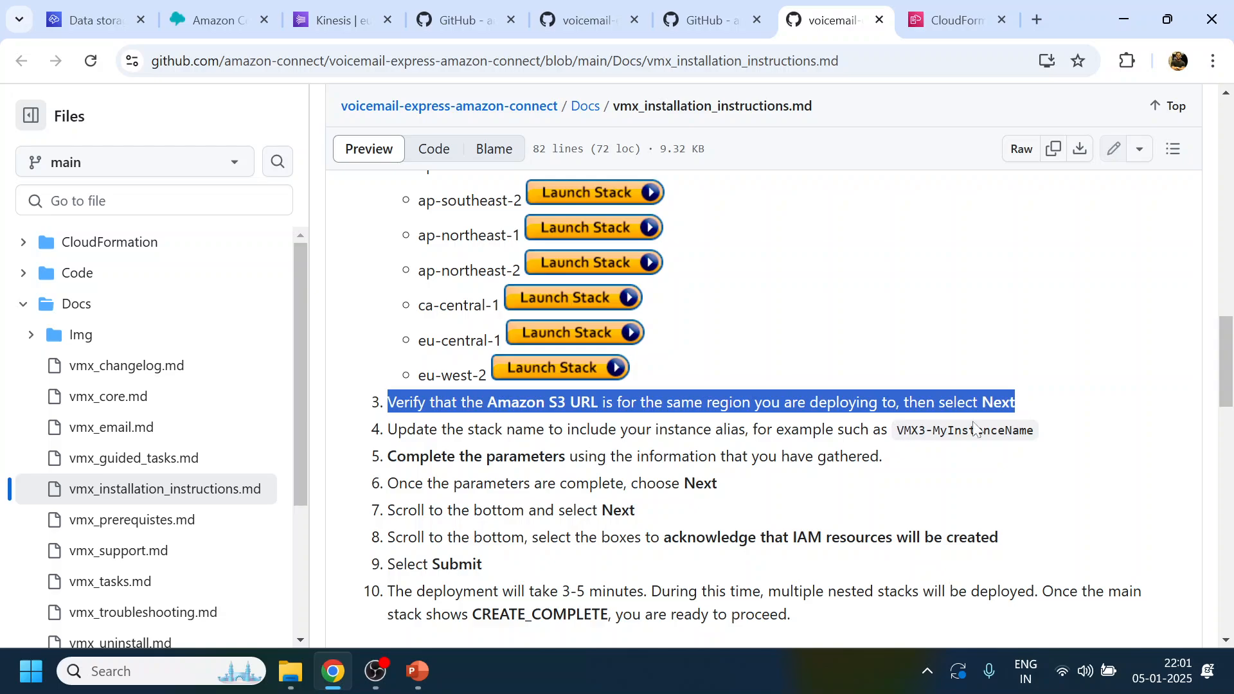
left_click_drag(447, 429, 925, 431)
left_click(955, 432)
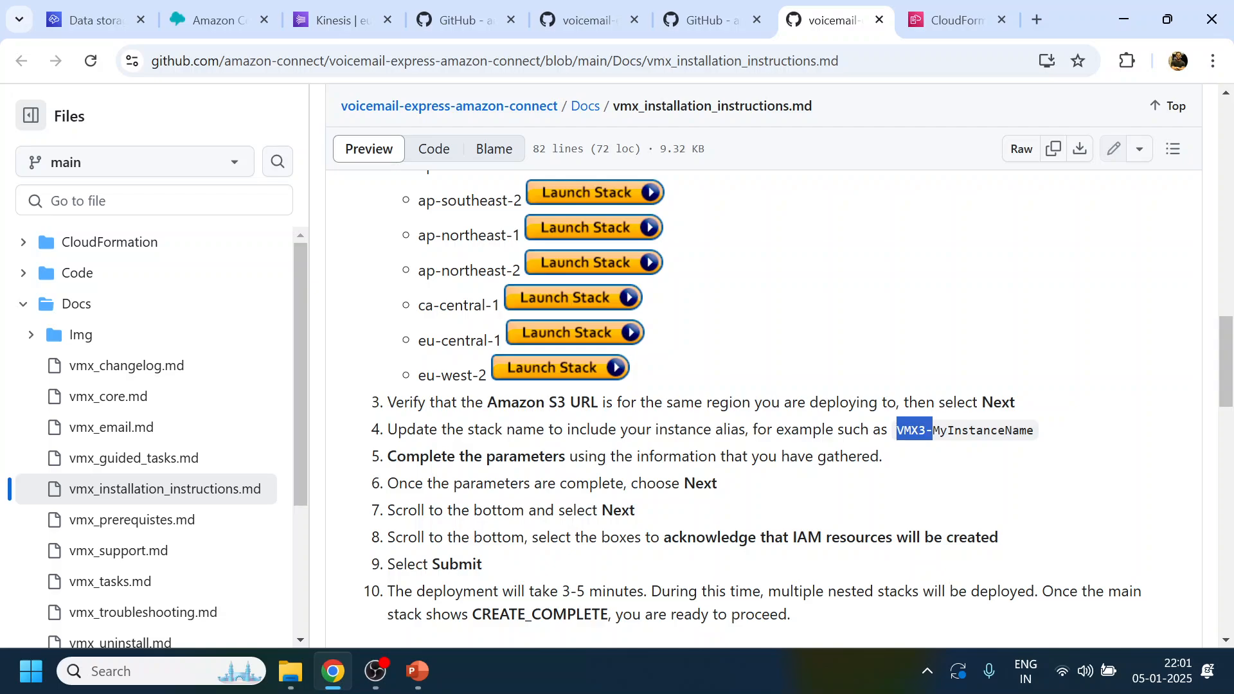
left_click_drag(420, 457, 808, 539)
left_click(931, 11)
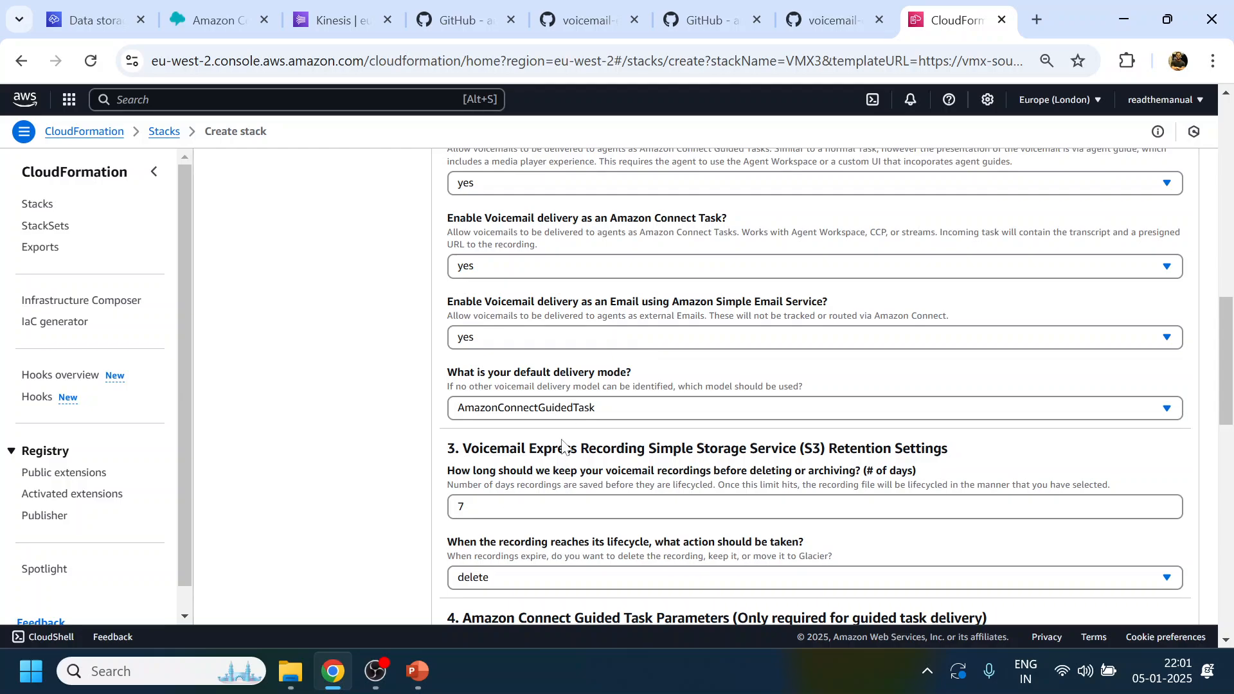
- Set voicemail delivery through Amazon Simple Email Service and as an Amazon Connect Task both to no
scroll(562, 445, "up", 1)
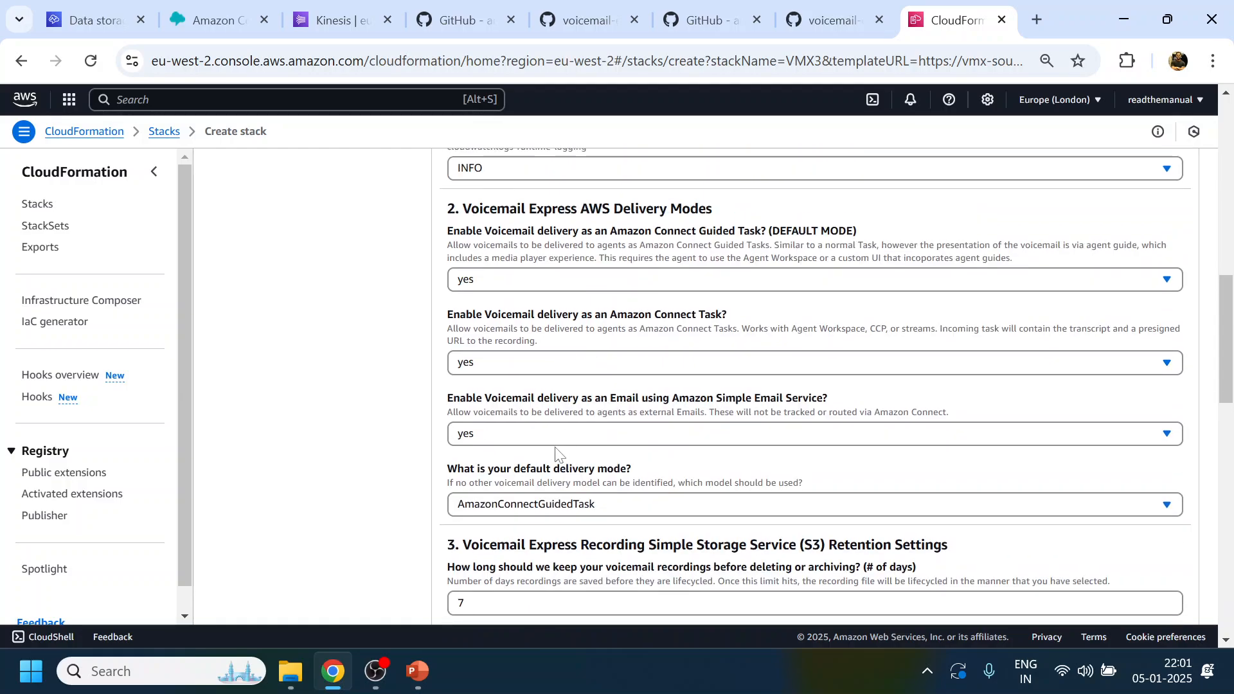
left_click(560, 434)
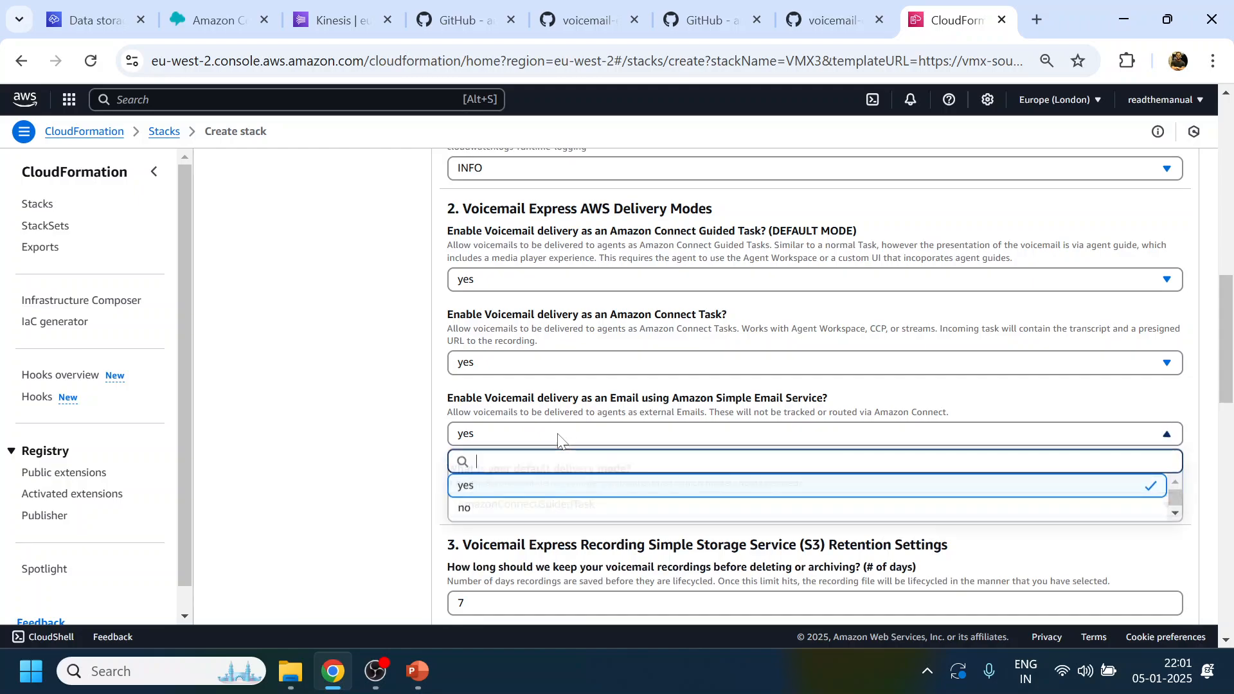
left_click(495, 507)
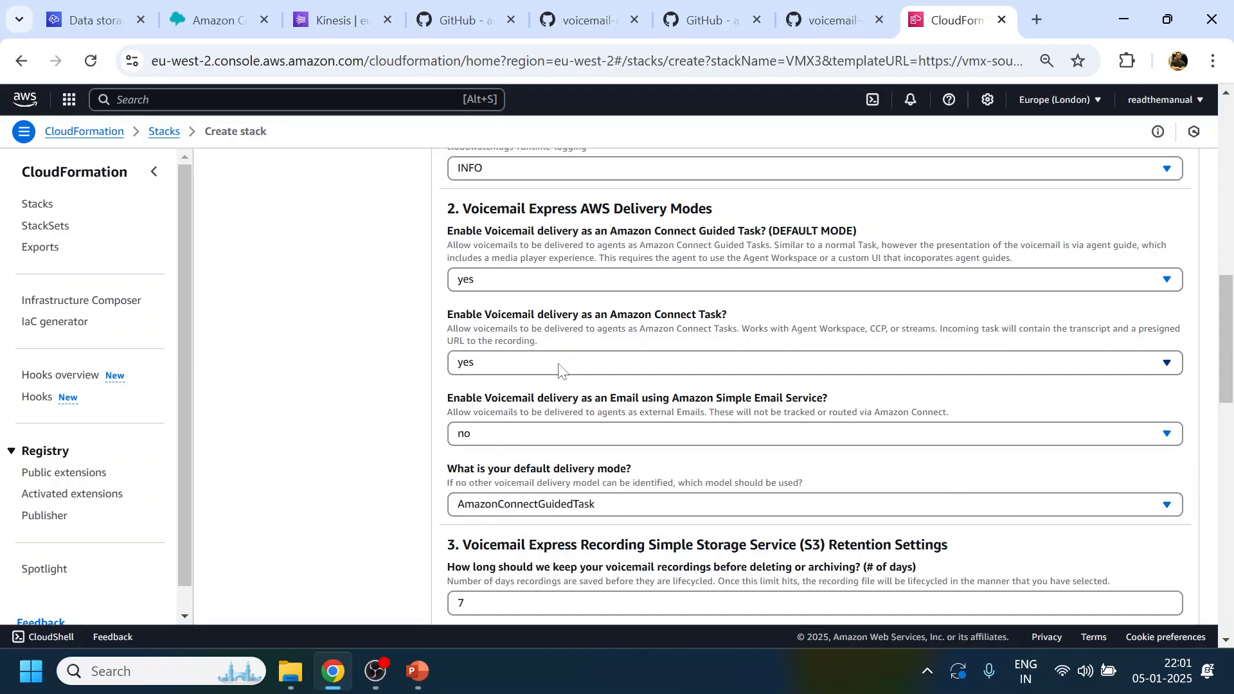
left_click(560, 368)
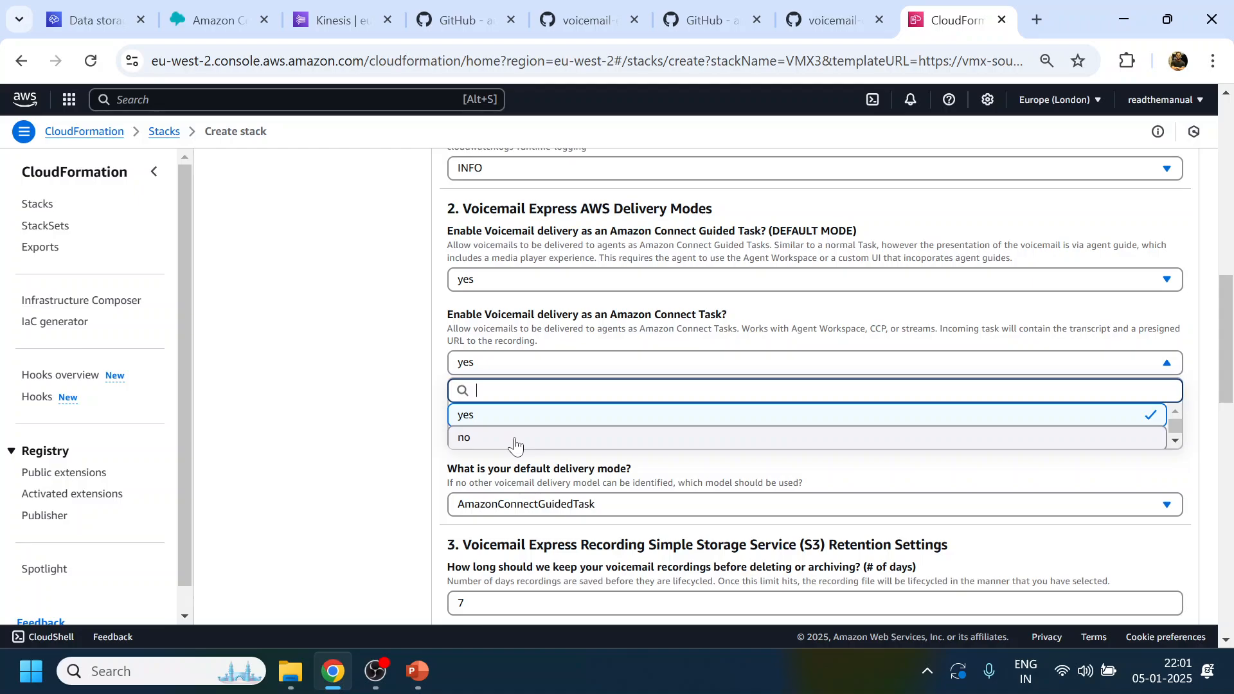
left_click(515, 444)
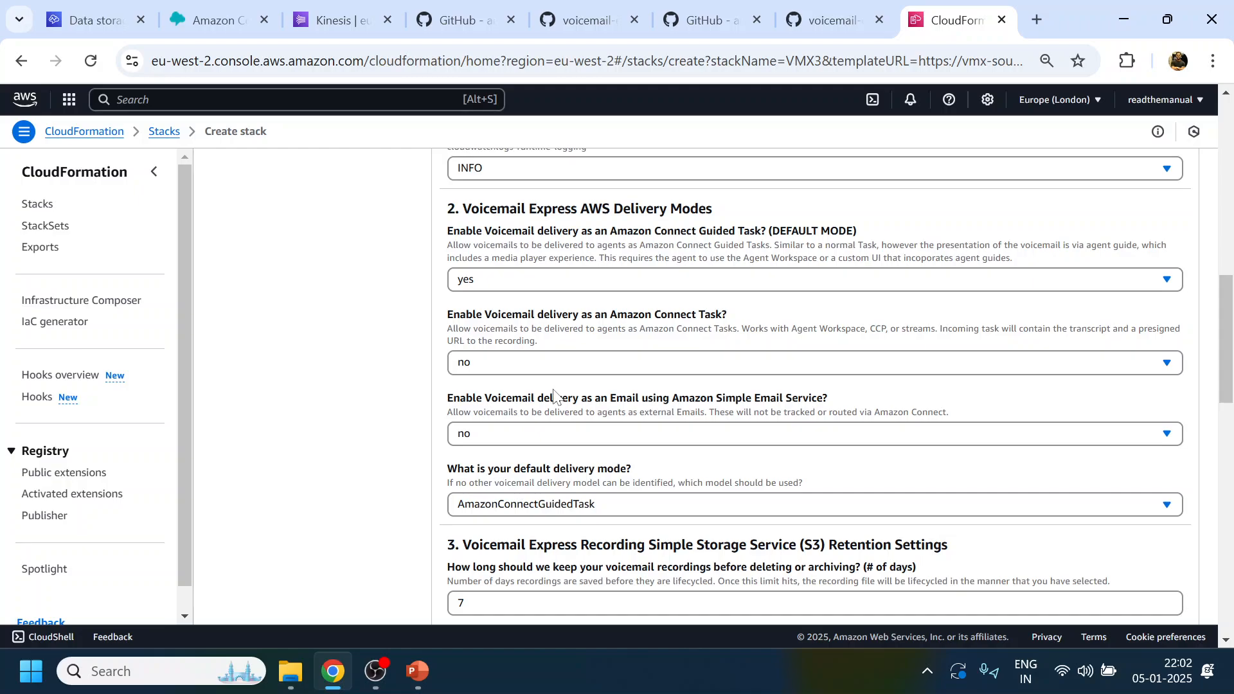
- Review the stack's environment configuration and Voicemail Express delivery mode parameters
scroll(554, 396, "up", 2)
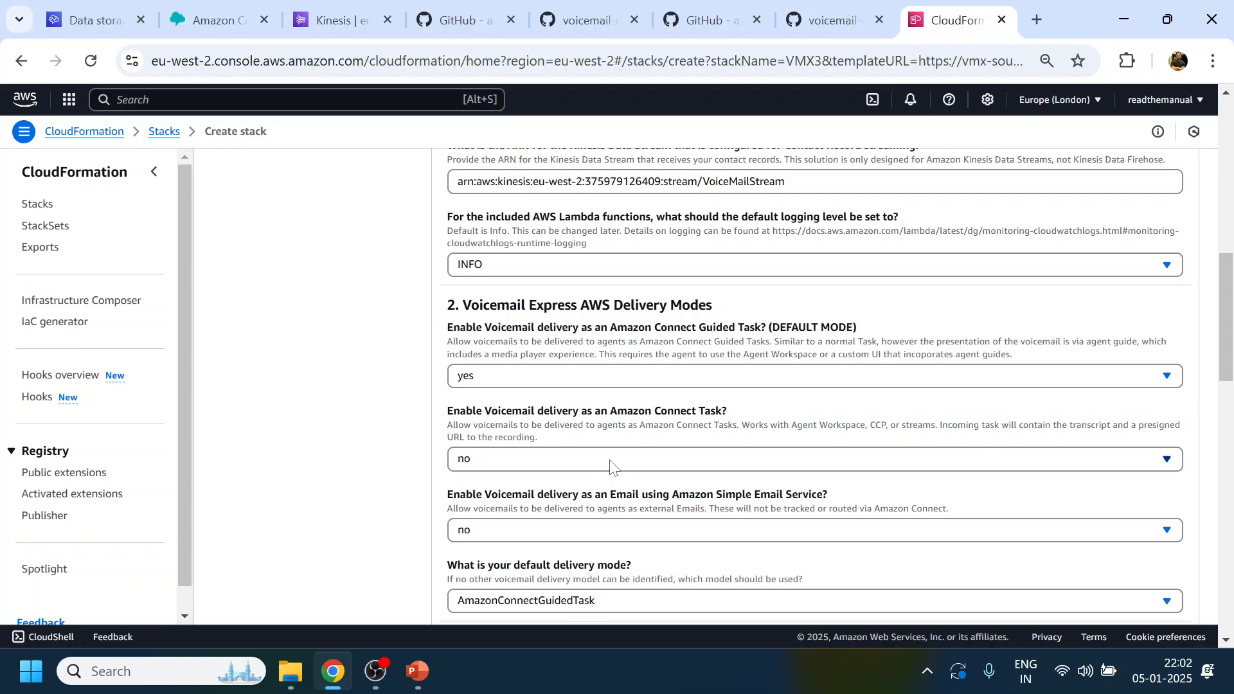
scroll(649, 421, "up", 4)
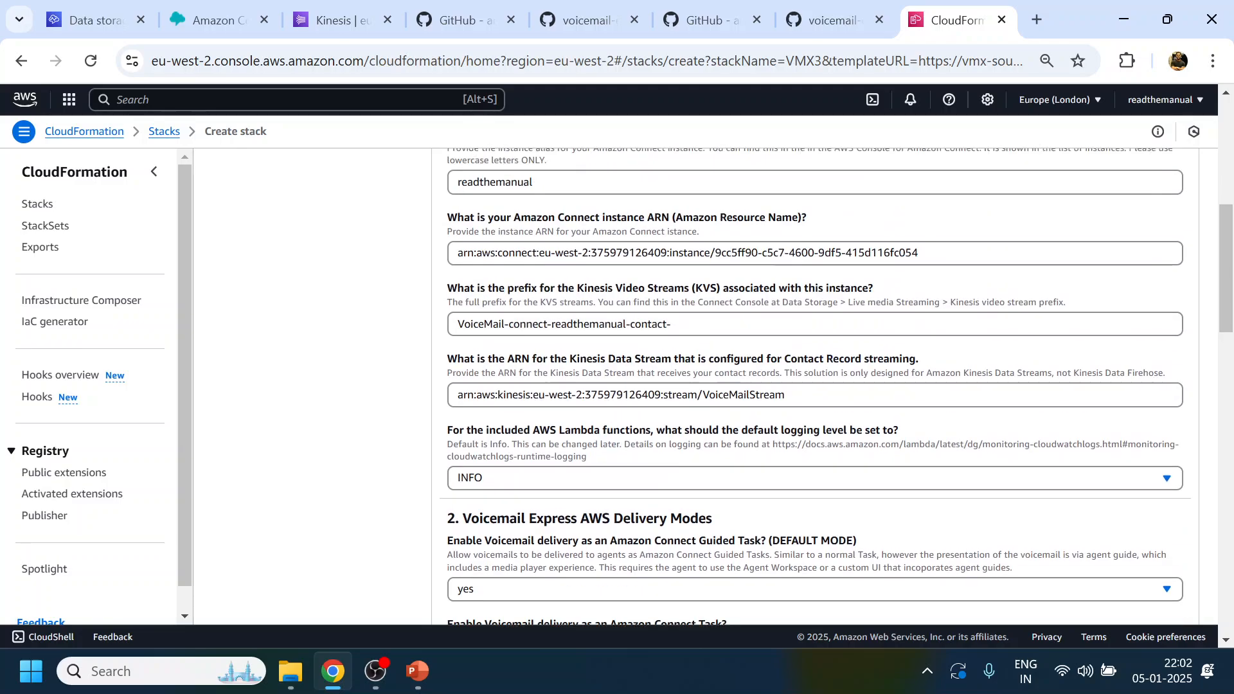
scroll(702, 312, "down", 4)
scroll(816, 385, "down", 6)
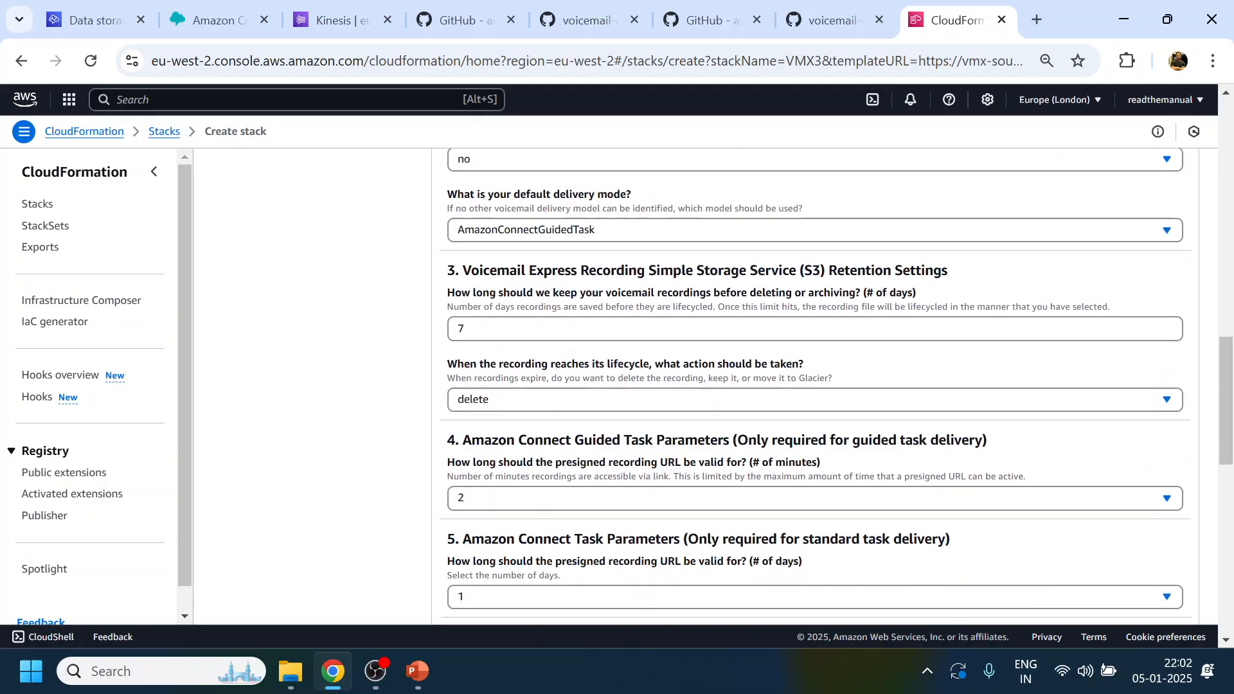
scroll(815, 385, "up", 15)
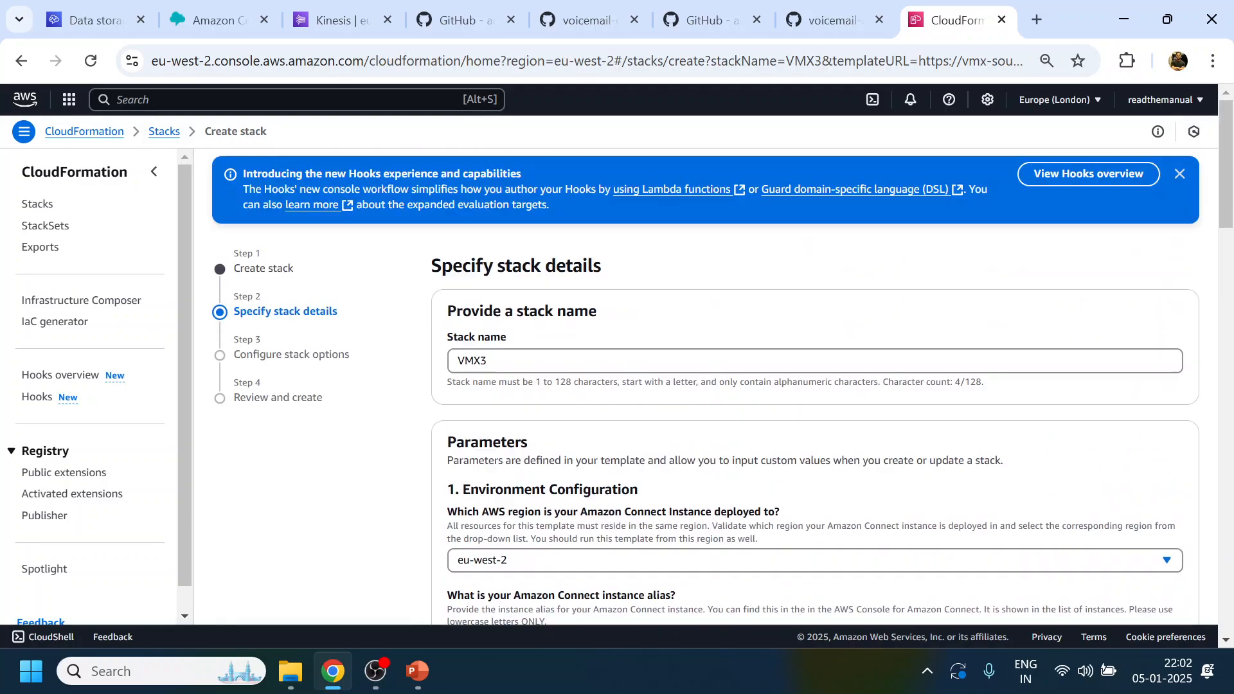
scroll(816, 385, "down", 5)
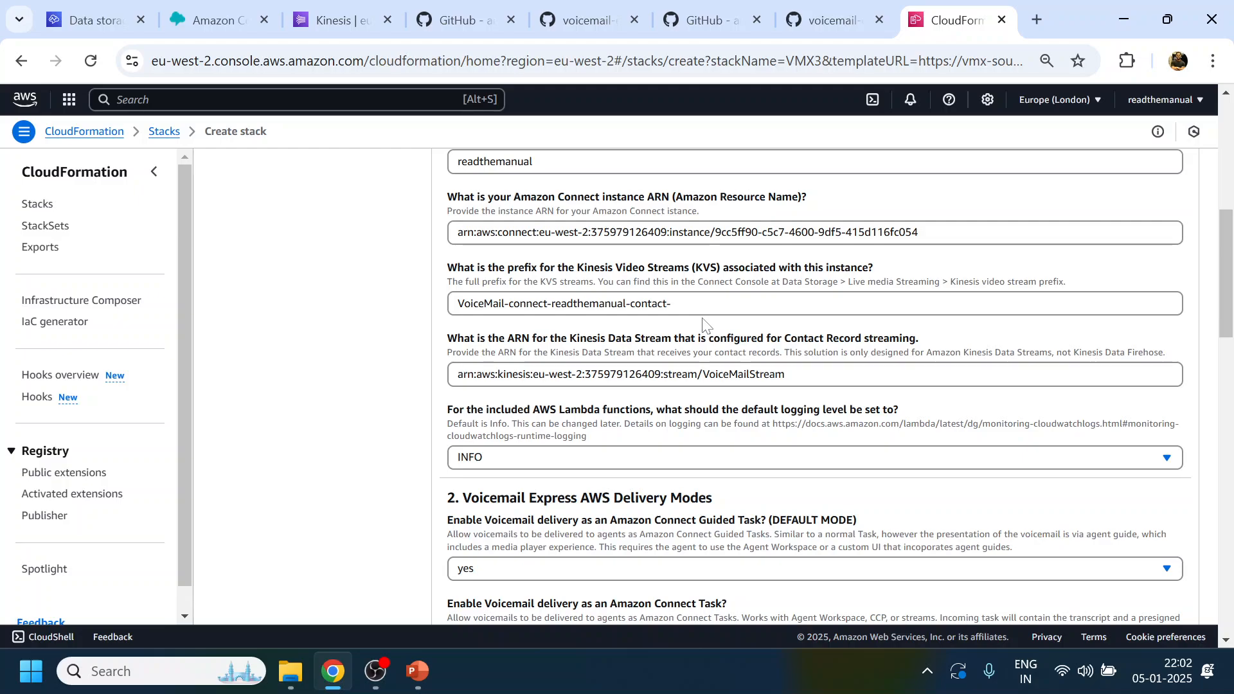
scroll(707, 325, "down", 5)
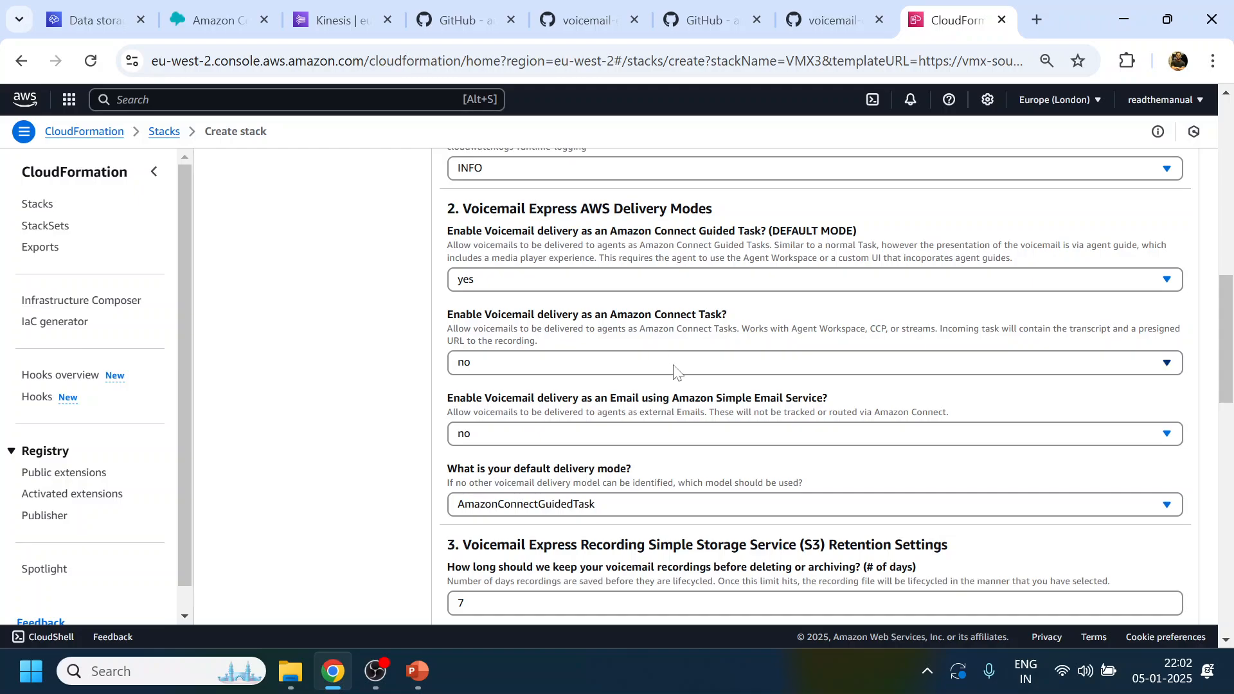
left_click_drag(463, 236, 883, 241)
left_click(732, 305)
- Review the recording retention, guided task, standard task, email, test and advanced parameters of the stack
scroll(654, 341, "down", 6)
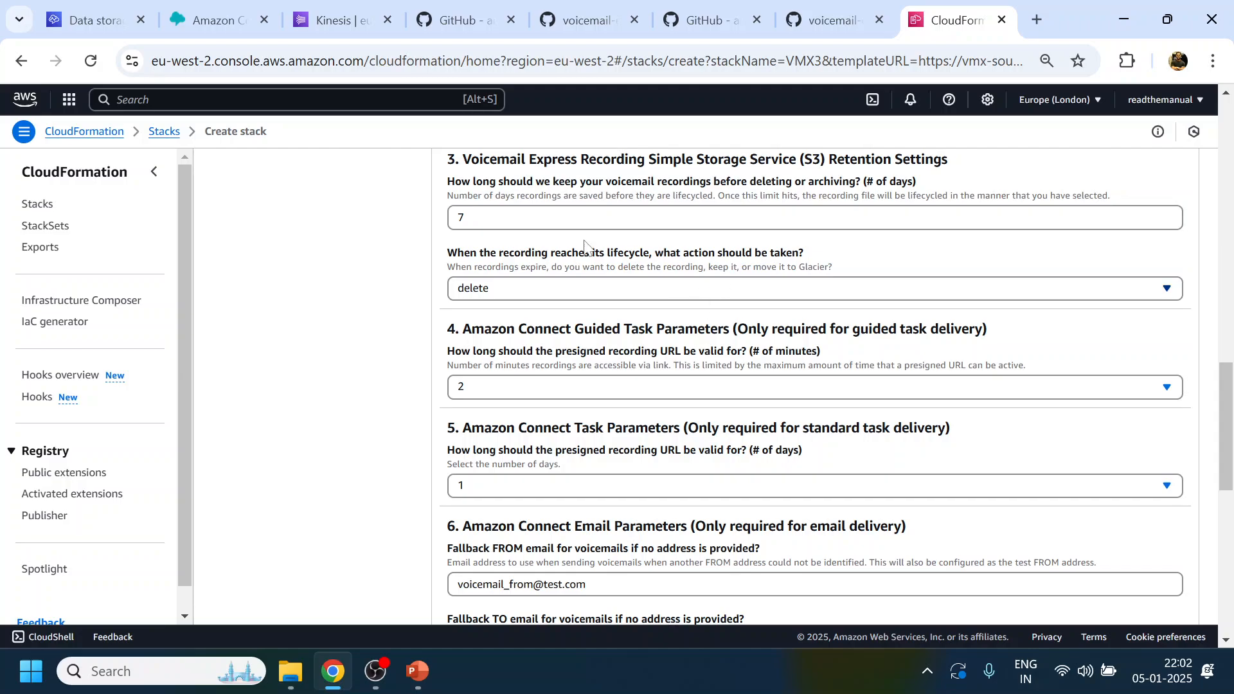
scroll(494, 419, "down", 5)
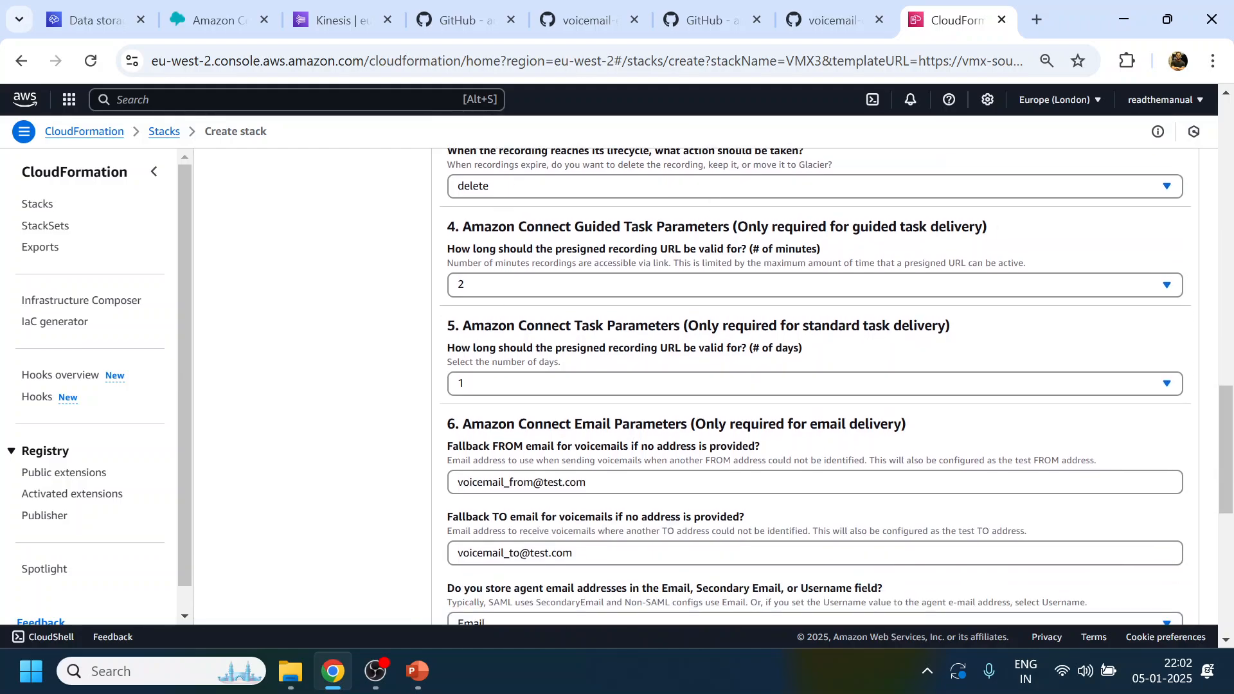
scroll(664, 434, "down", 1)
scroll(664, 434, "up", 2)
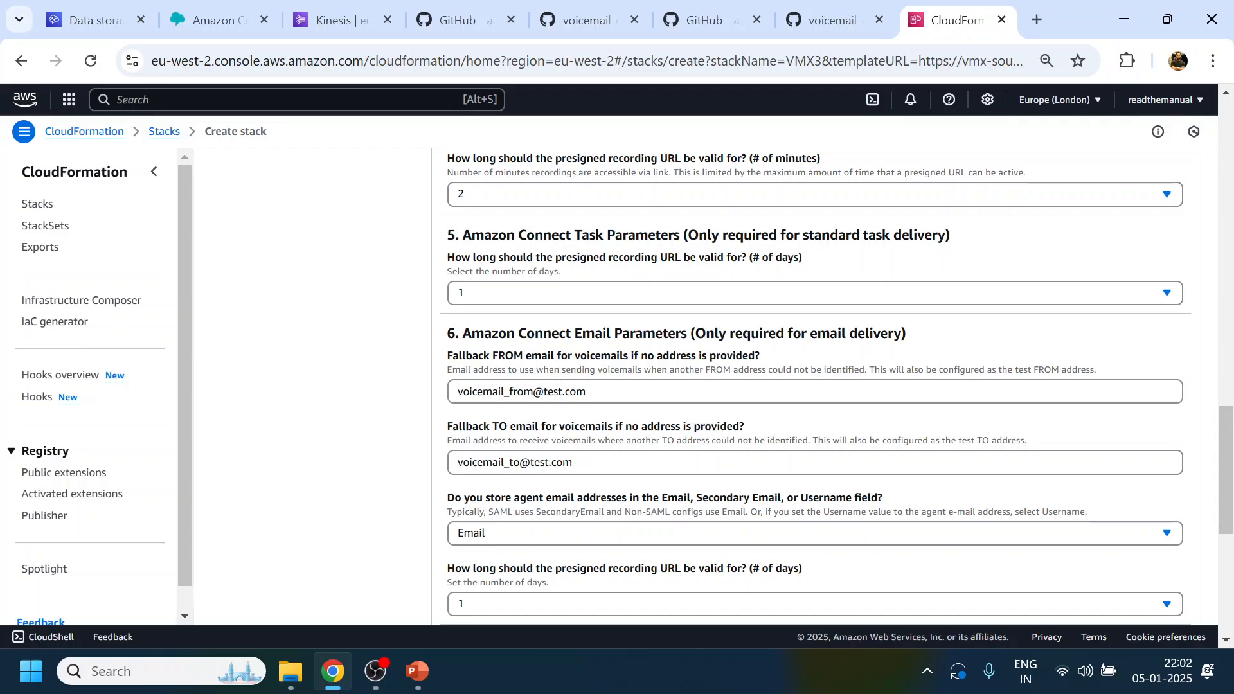
left_click_drag(472, 334, 943, 350)
left_click(853, 357)
scroll(854, 358, "down", 3)
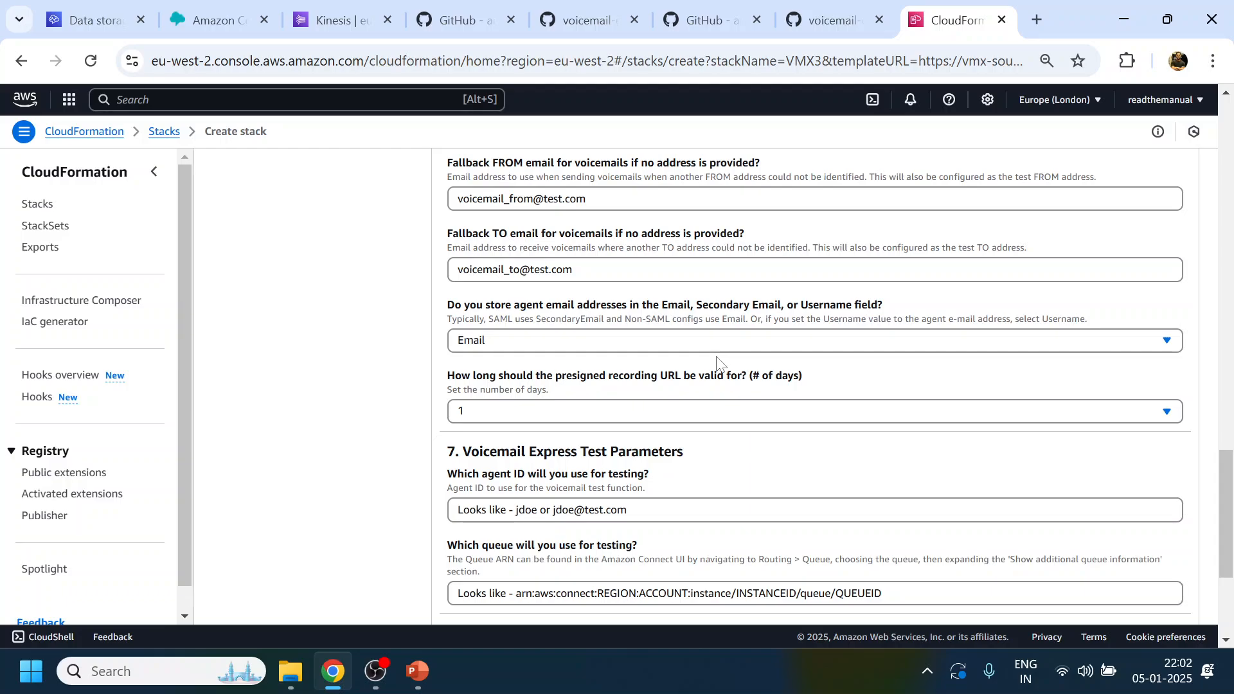
scroll(614, 347, "down", 4)
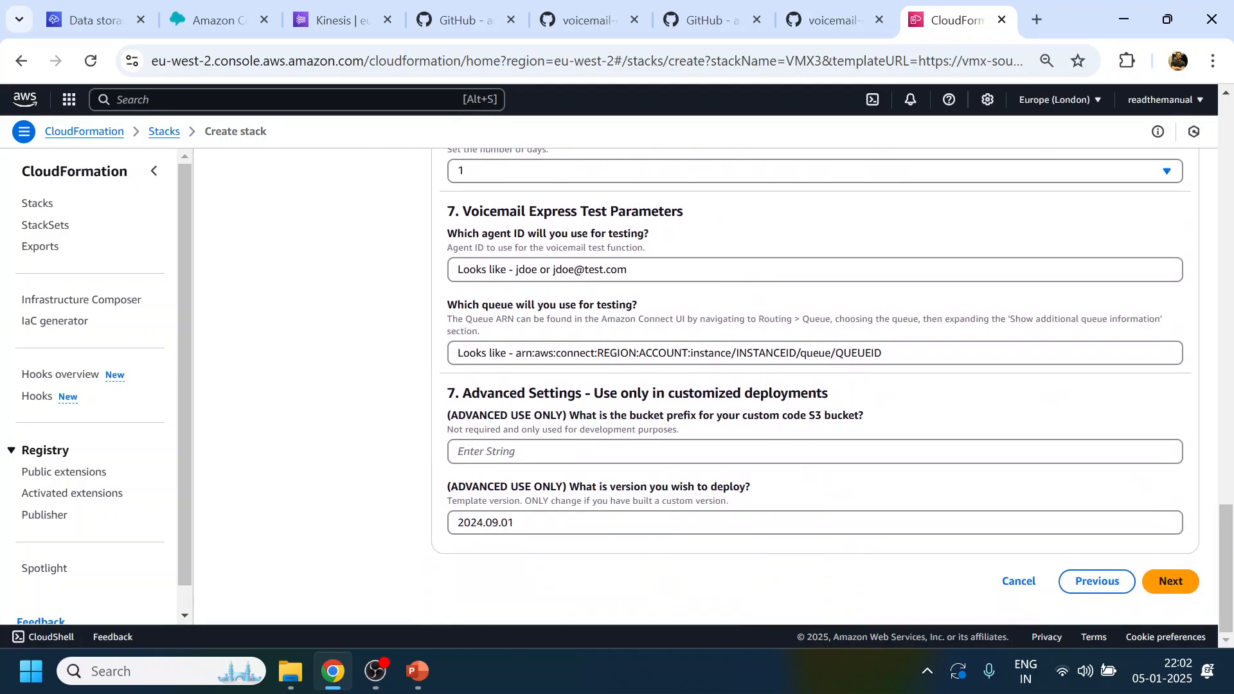
- Keep the default stack options, acknowledge the IAM custom names and CAPABILITY_AUTO_EXPAND capabilities, and submit the stack for creation
left_click(1169, 580)
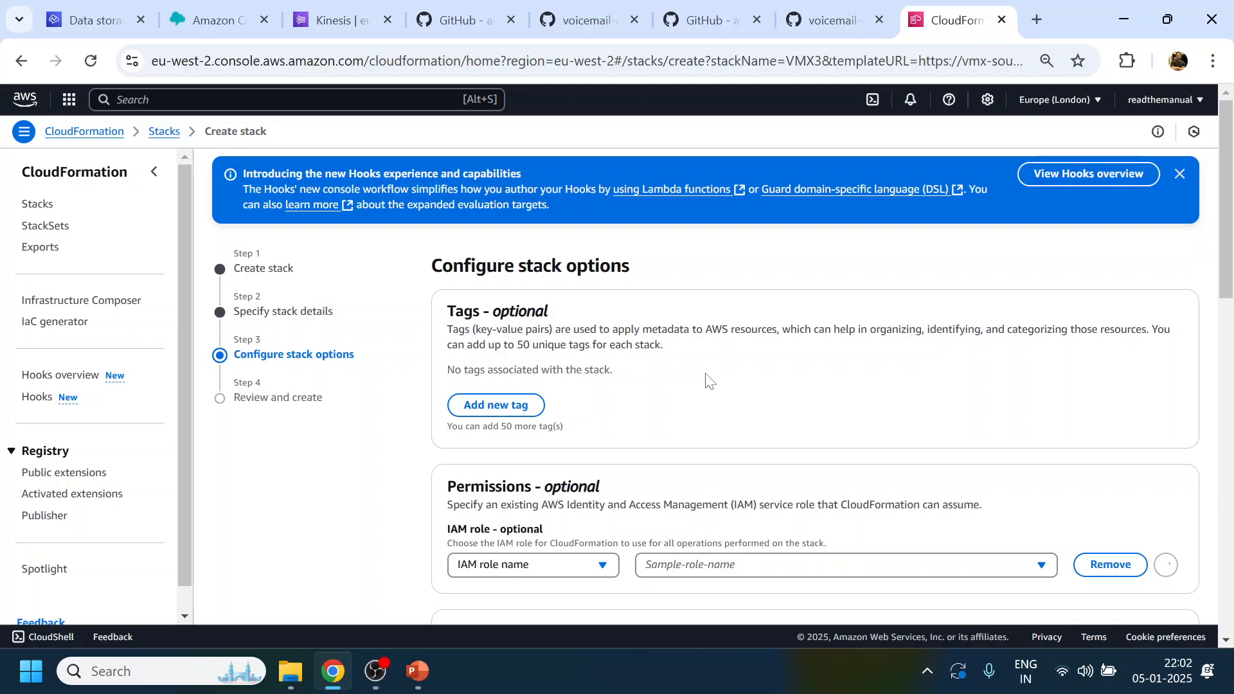
scroll(709, 381, "down", 3)
scroll(948, 417, "down", 10)
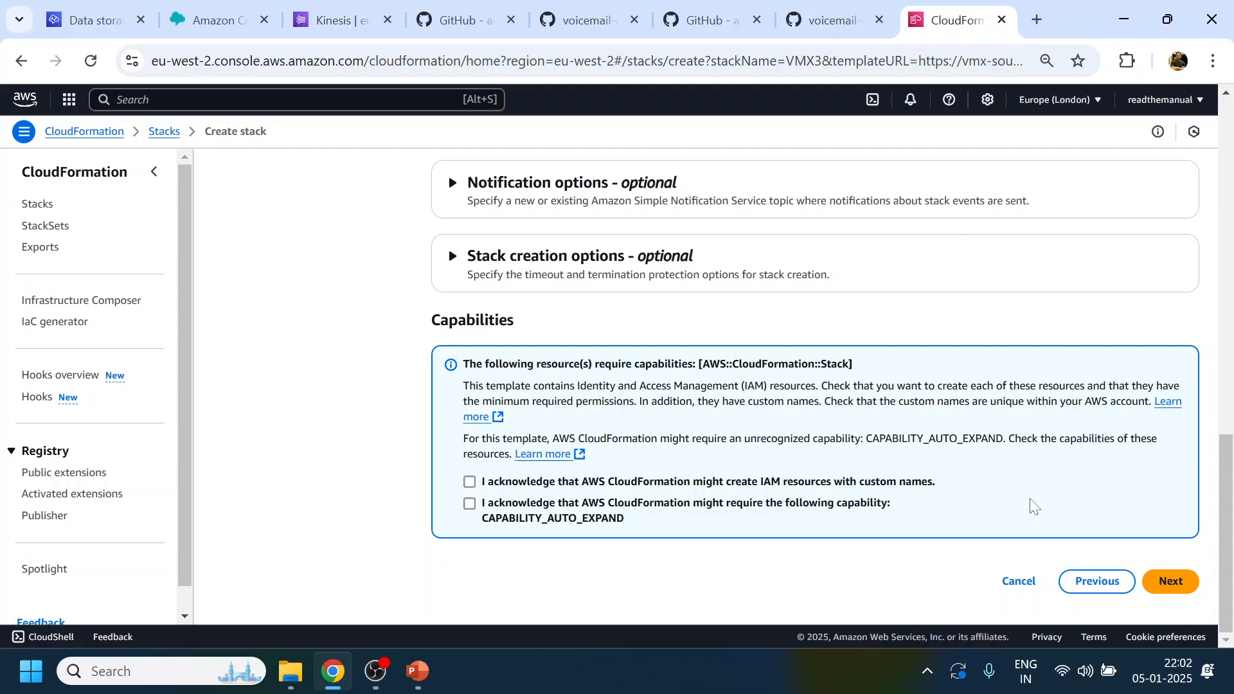
left_click(663, 486)
left_click(662, 513)
left_click(1170, 581)
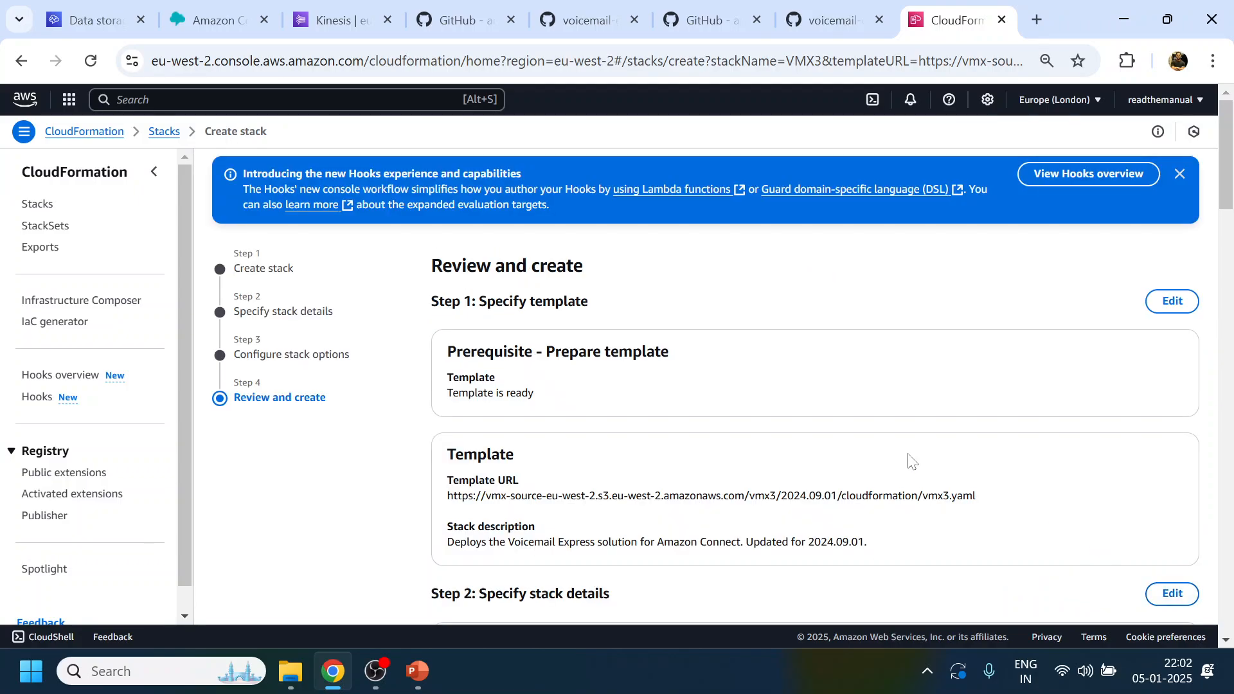
scroll(911, 460, "down", 20)
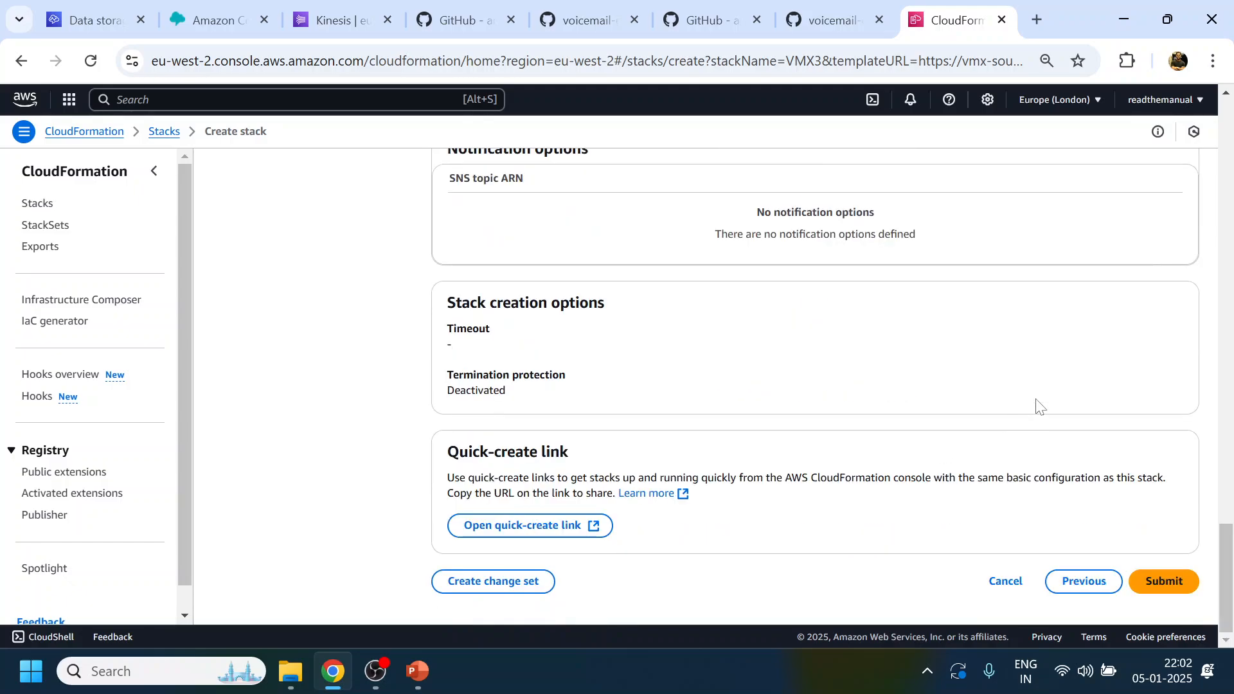
left_click(1164, 582)
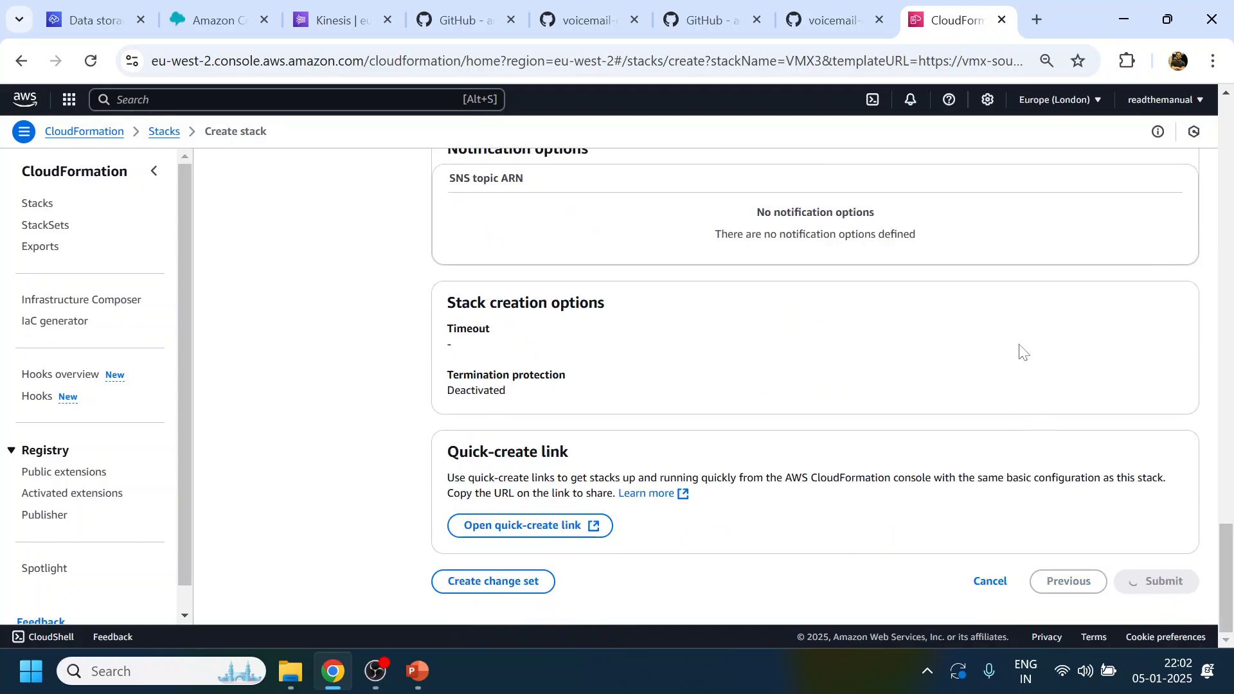
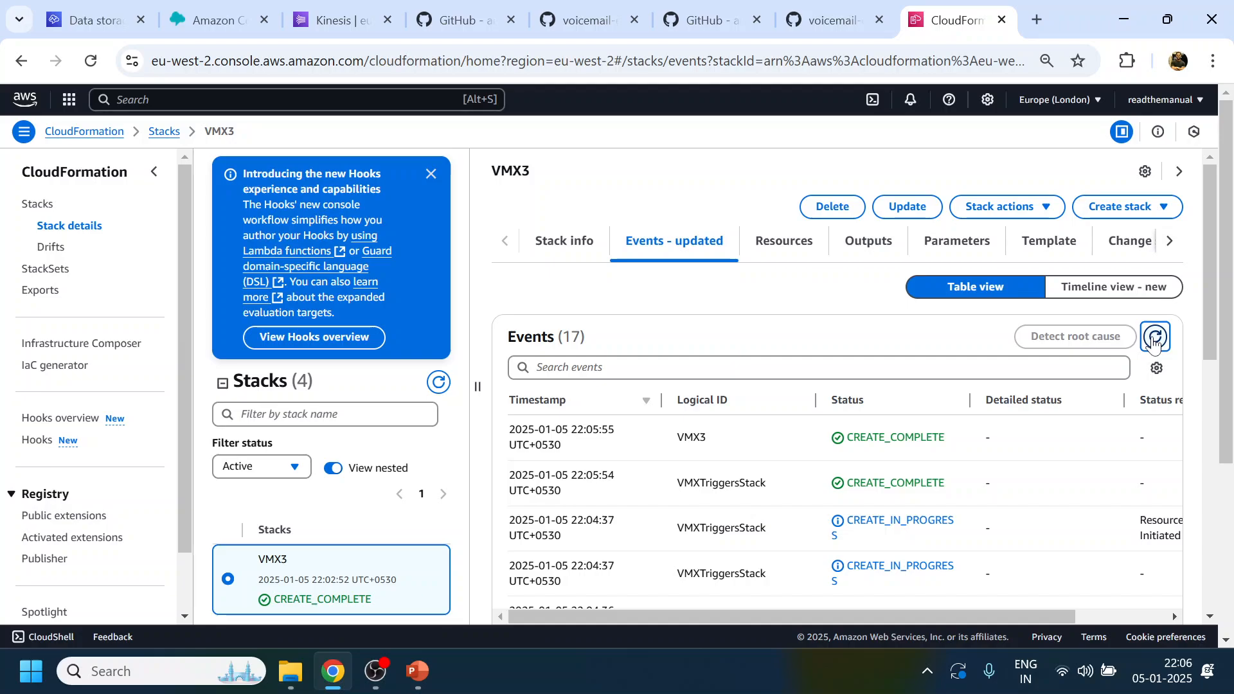
- Examine the VMX3 stack's event list for the creation status of each nested stack
scroll(803, 467, "down", 10)
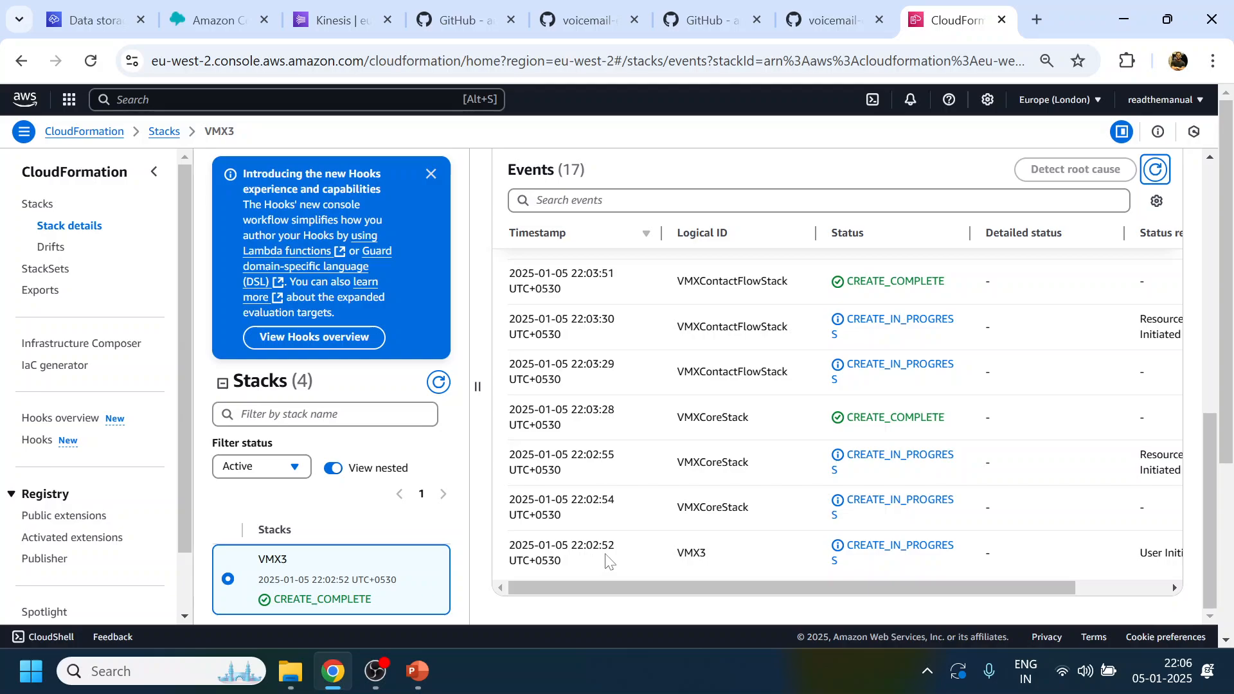
scroll(623, 551, "up", 6)
scroll(623, 550, "up", 2)
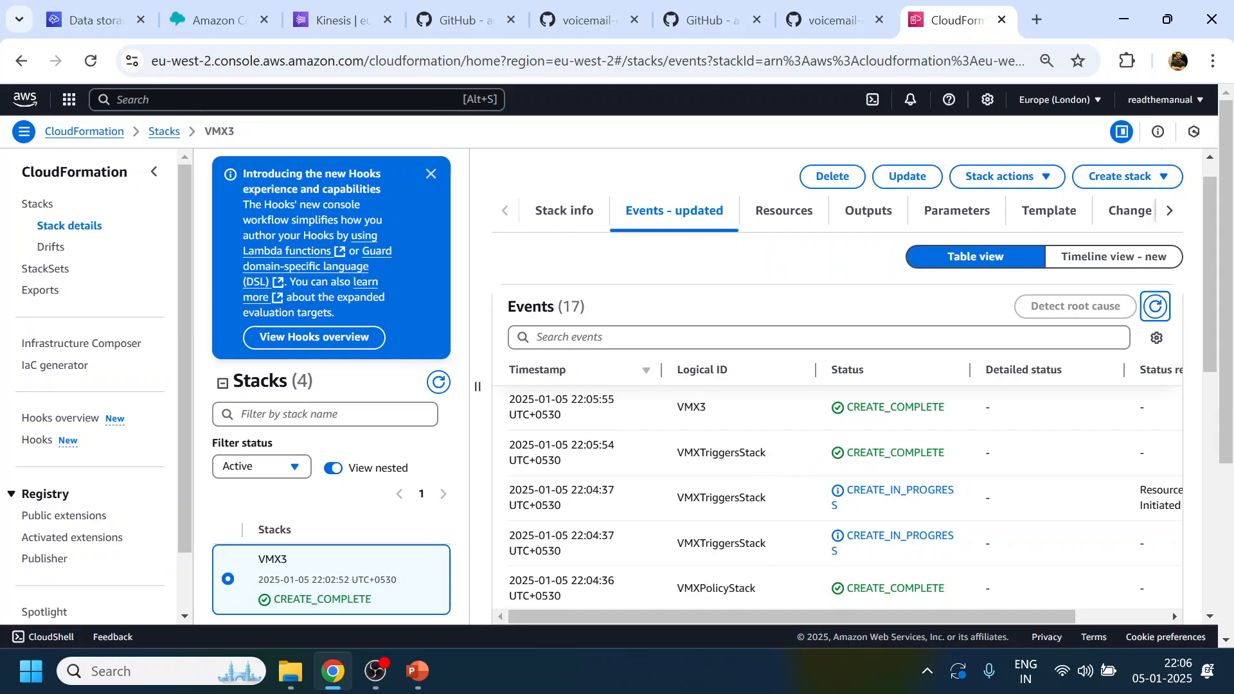
scroll(835, 385, "down", 2)
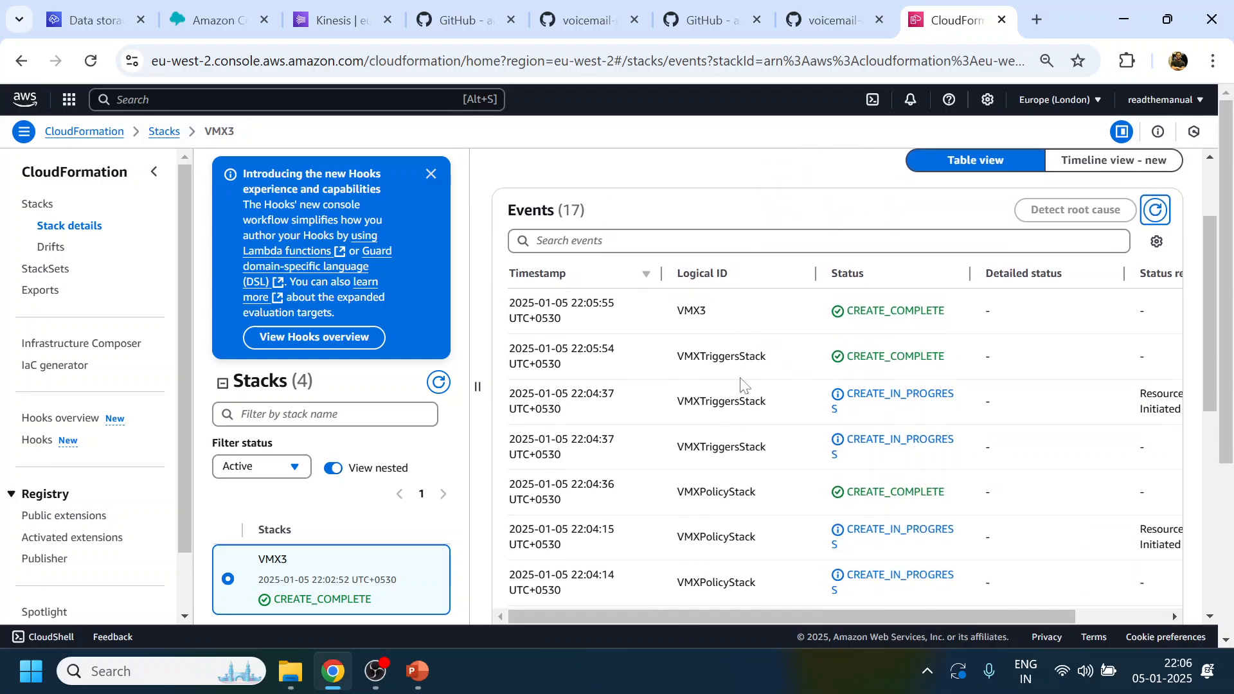
scroll(768, 417, "down", 2)
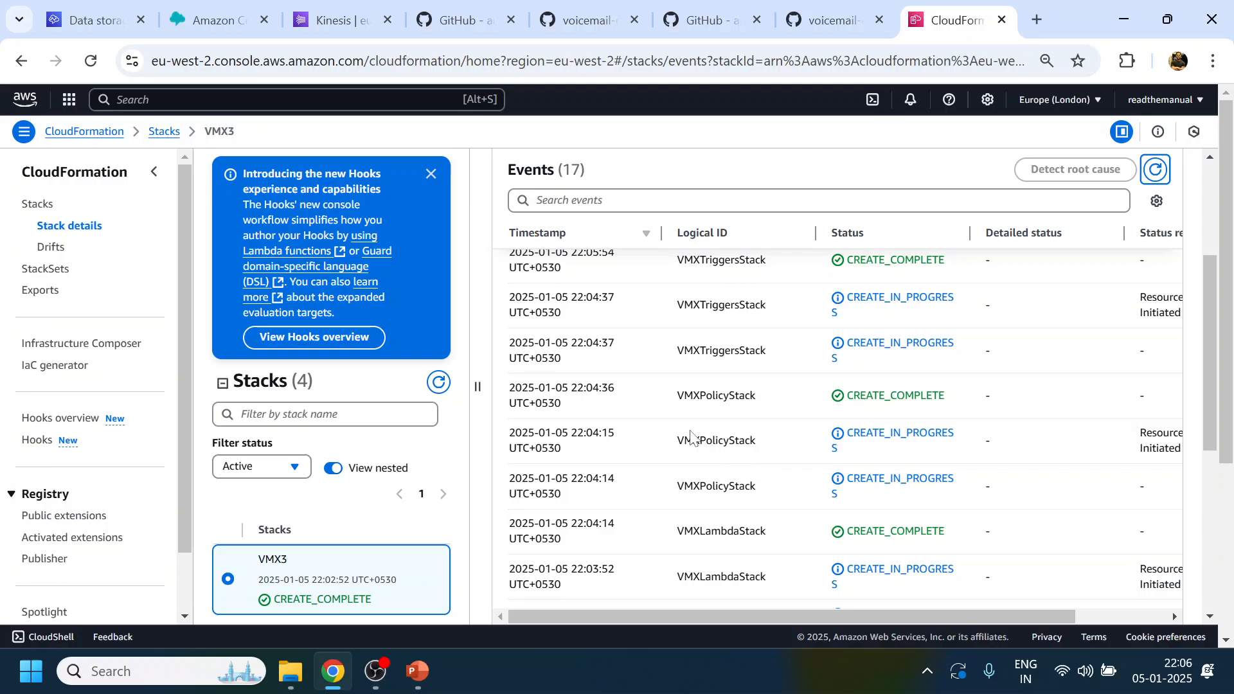
scroll(763, 450, "down", 2)
scroll(765, 463, "down", 2)
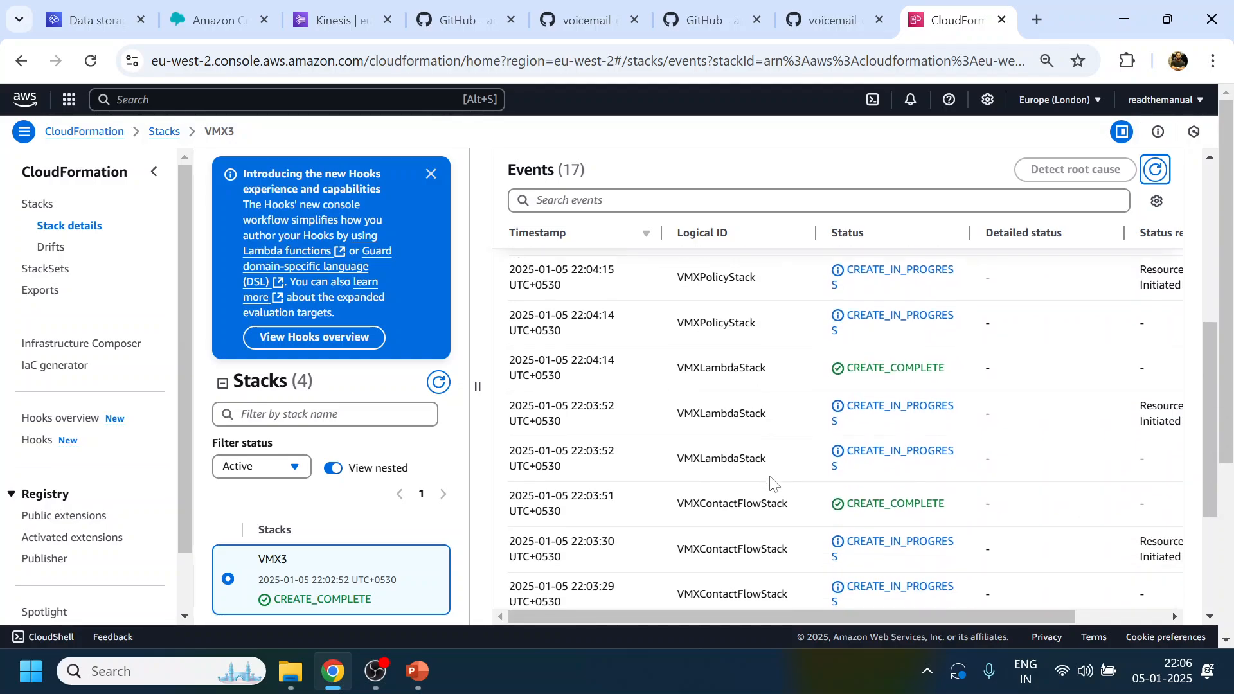
scroll(803, 485, "down", 3)
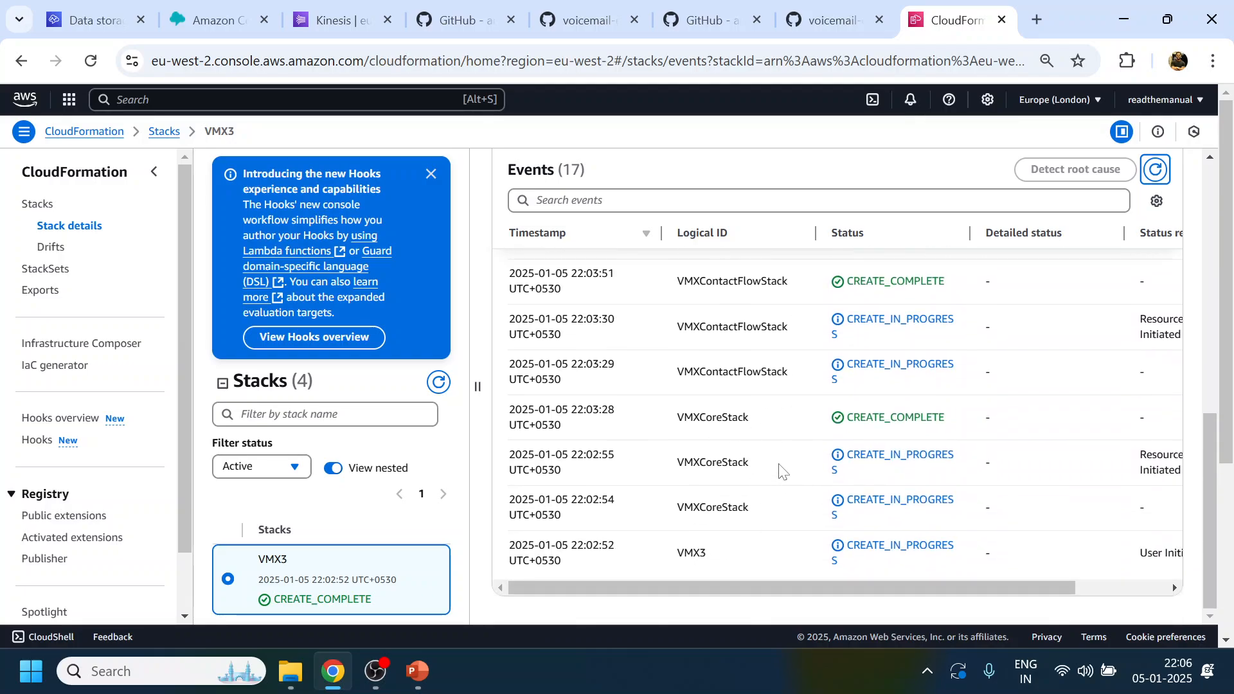
- Check the latest events of the VMX3 stack and its entry in the stack list
scroll(780, 468, "up", 10)
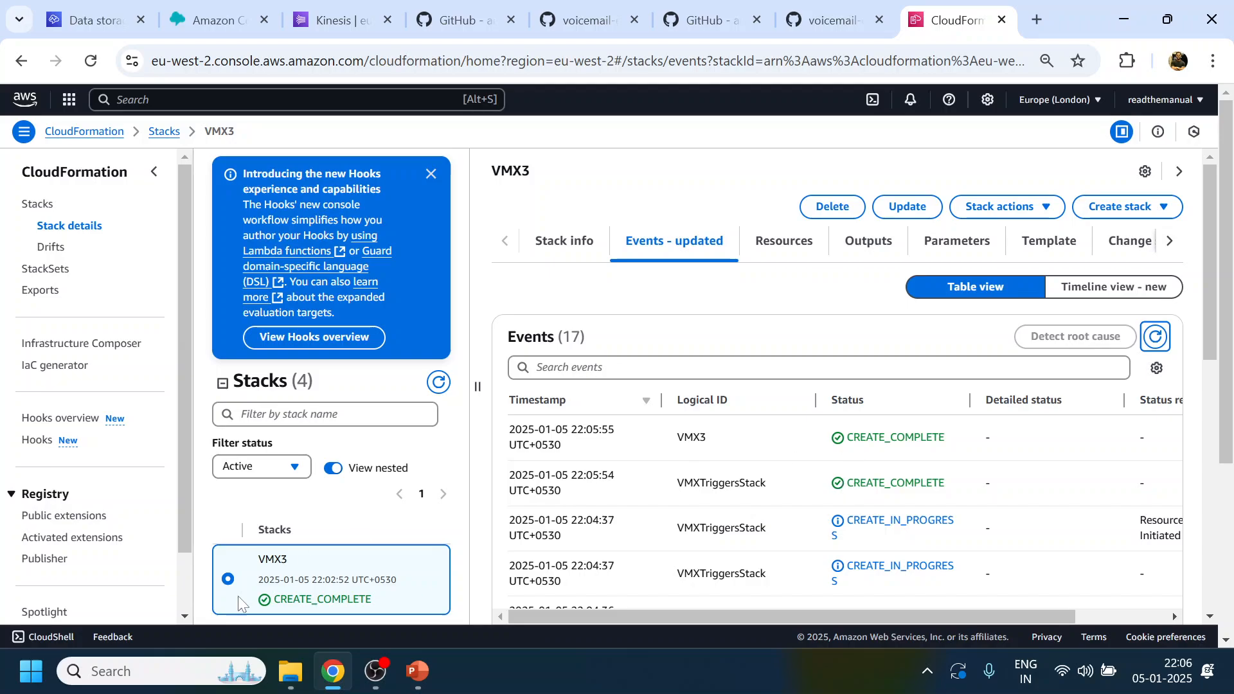
scroll(386, 532, "down", 3)
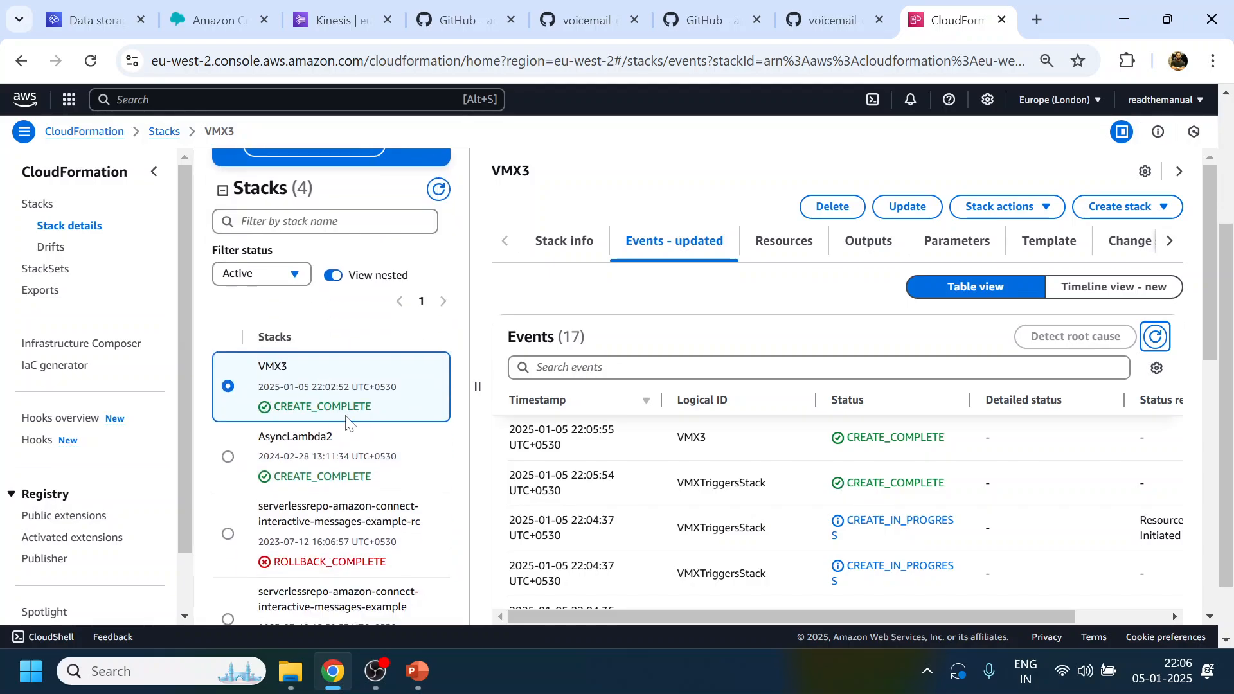
scroll(731, 442, "up", 3)
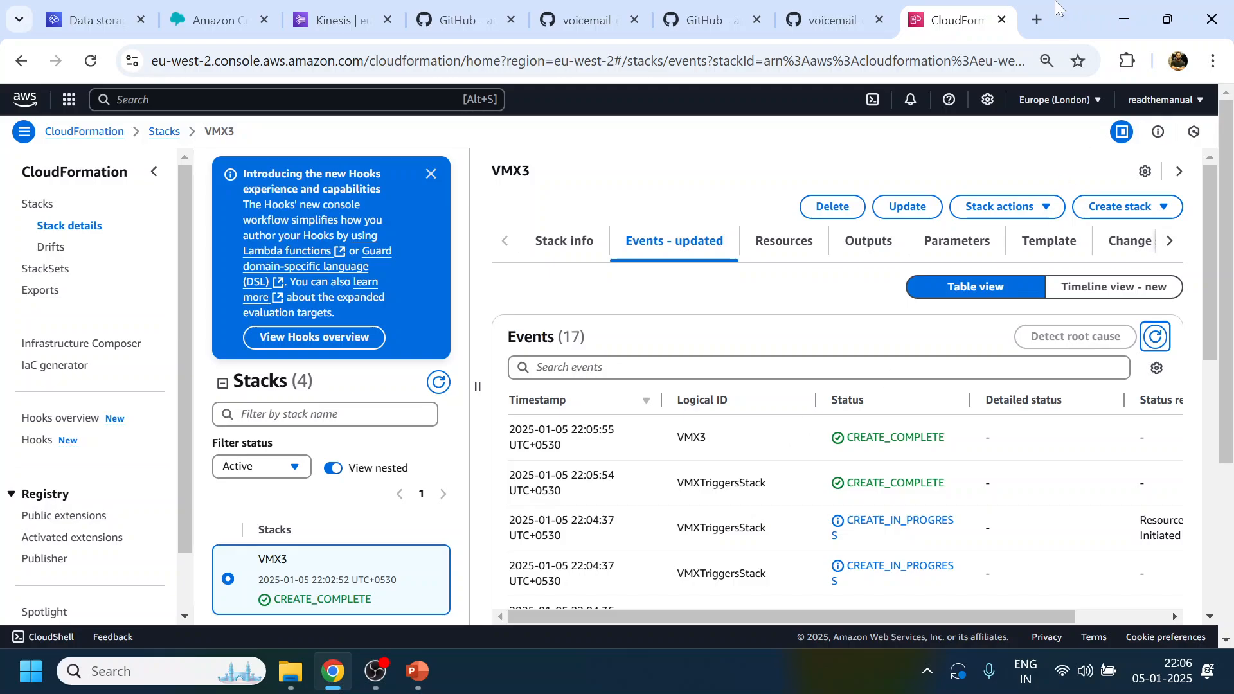
- Read the remaining deployment steps and the "Assign a test number" section in vmx_installation_instructions.md on GitHub
left_click(818, 16)
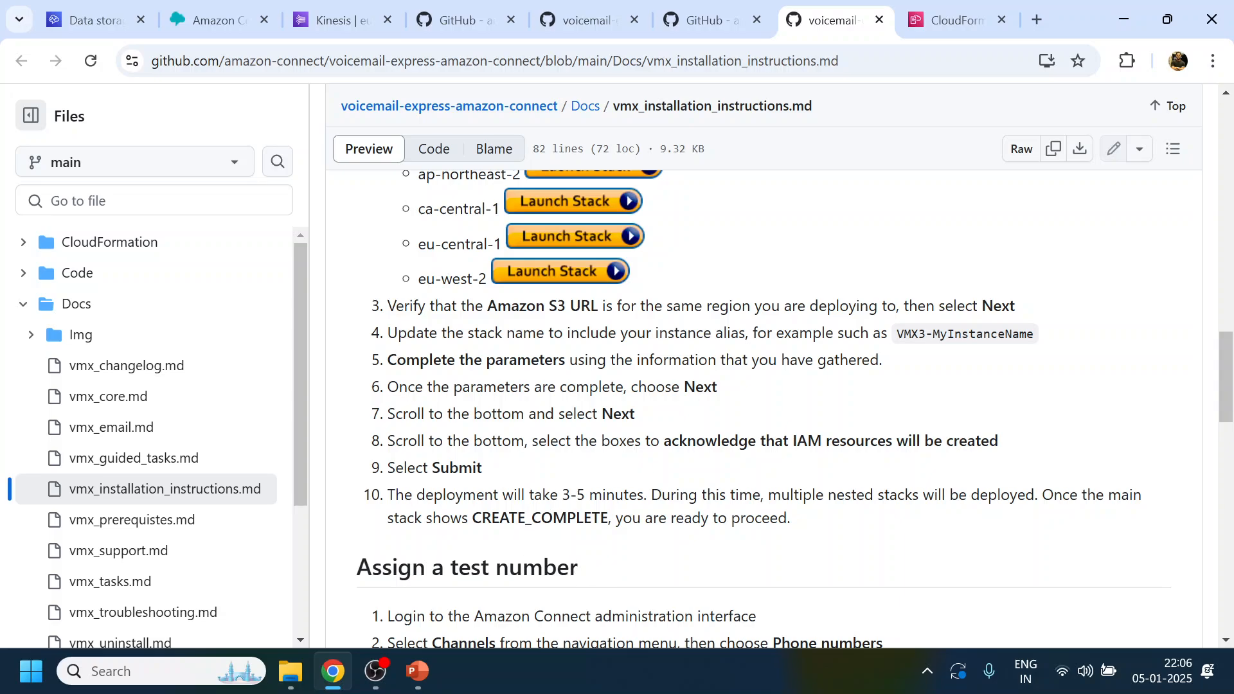
left_click_drag(387, 306, 966, 570)
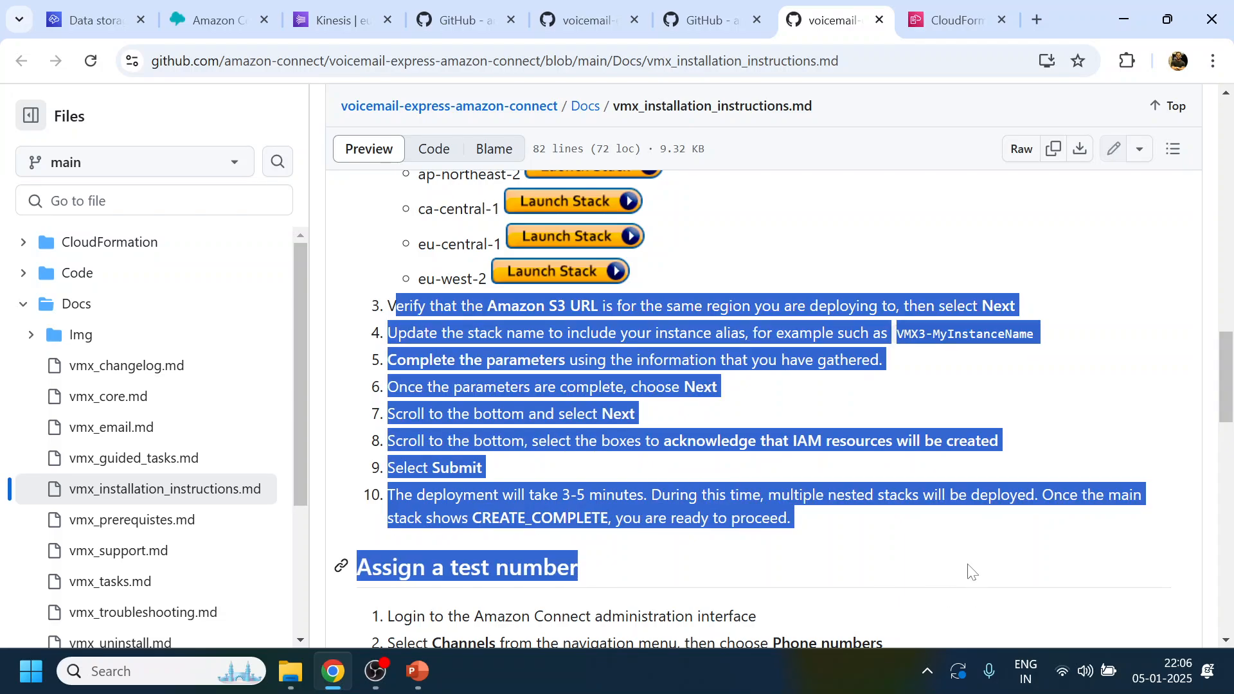
left_click(825, 513)
scroll(828, 512, "down", 2)
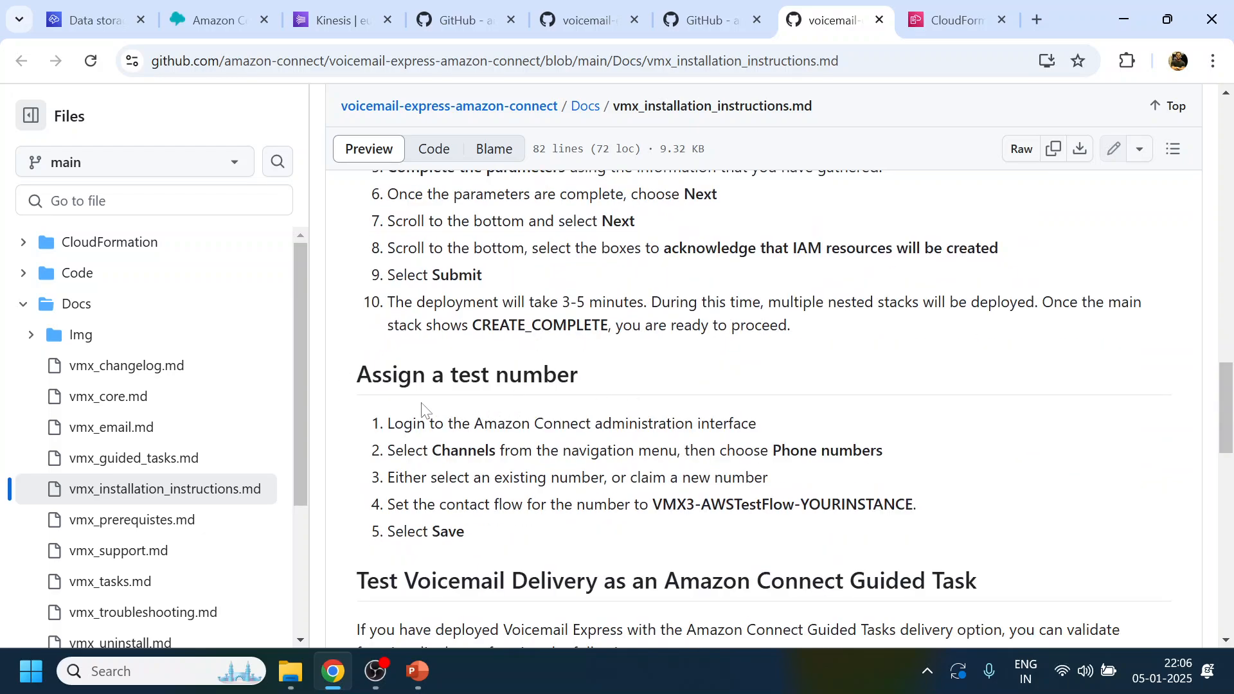
left_click_drag(358, 375, 582, 379)
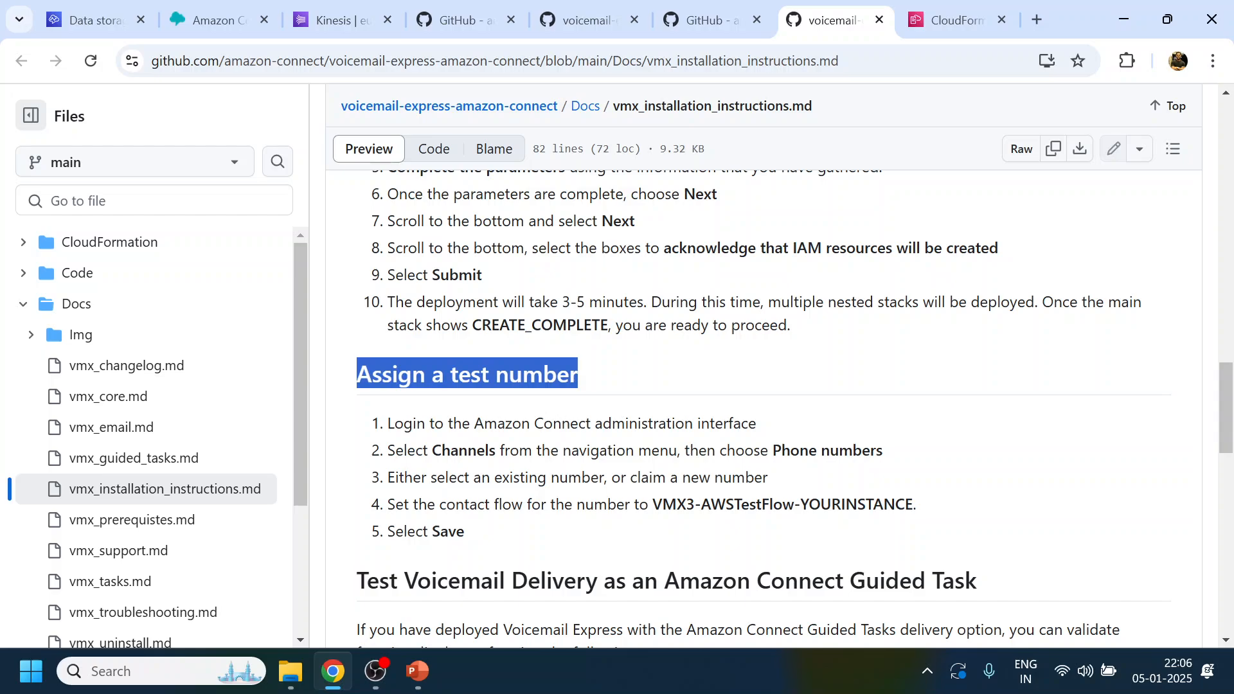
left_click_drag(448, 423, 883, 450)
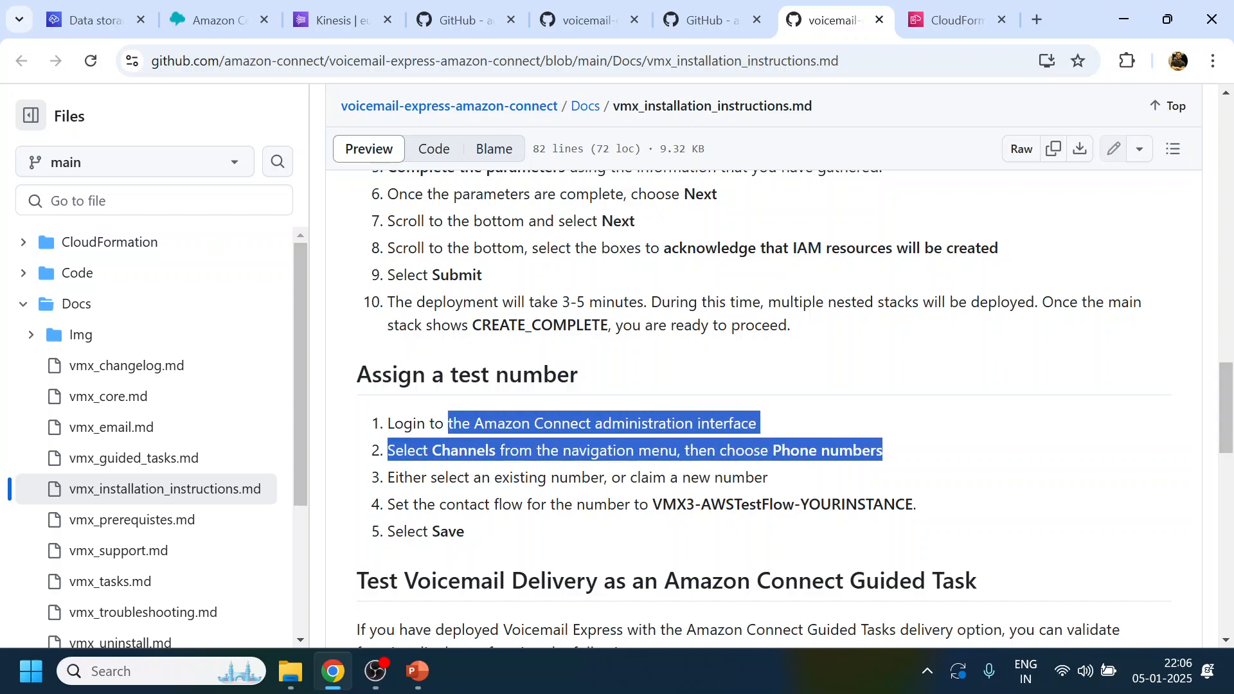
left_click_drag(653, 505, 913, 504)
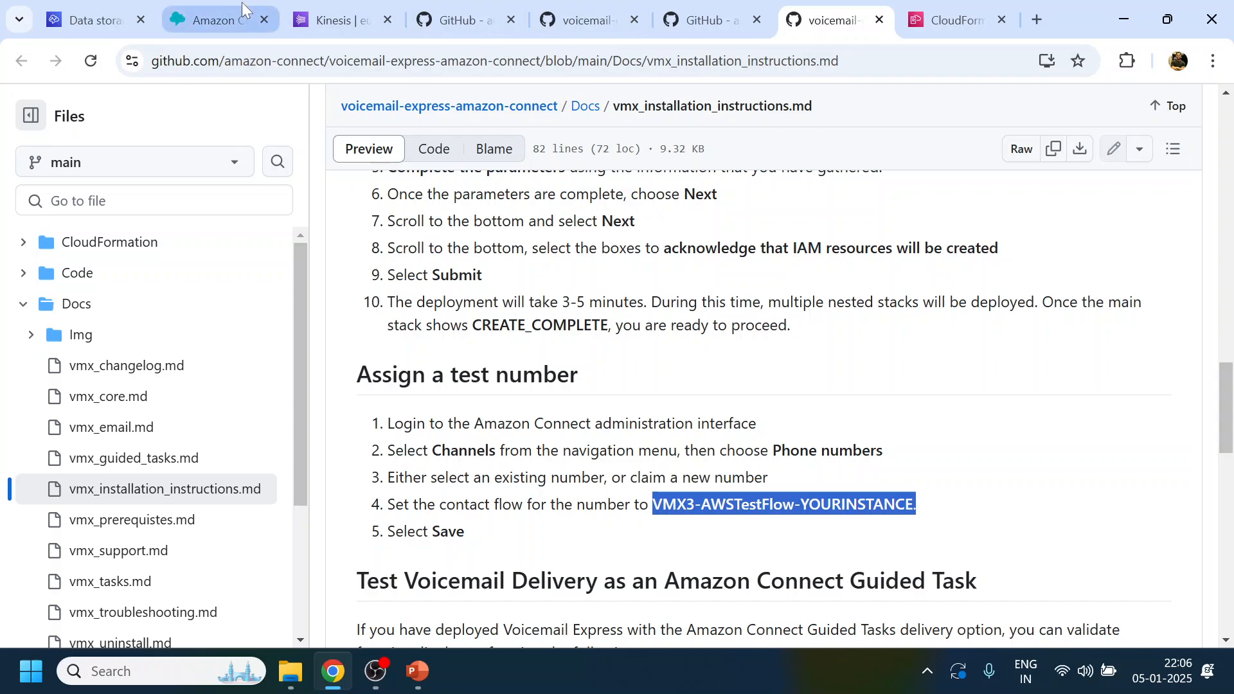
- Switch to Amazon Connect and open the instance's Flows page
left_click(205, 20)
mouse_move(25, 293)
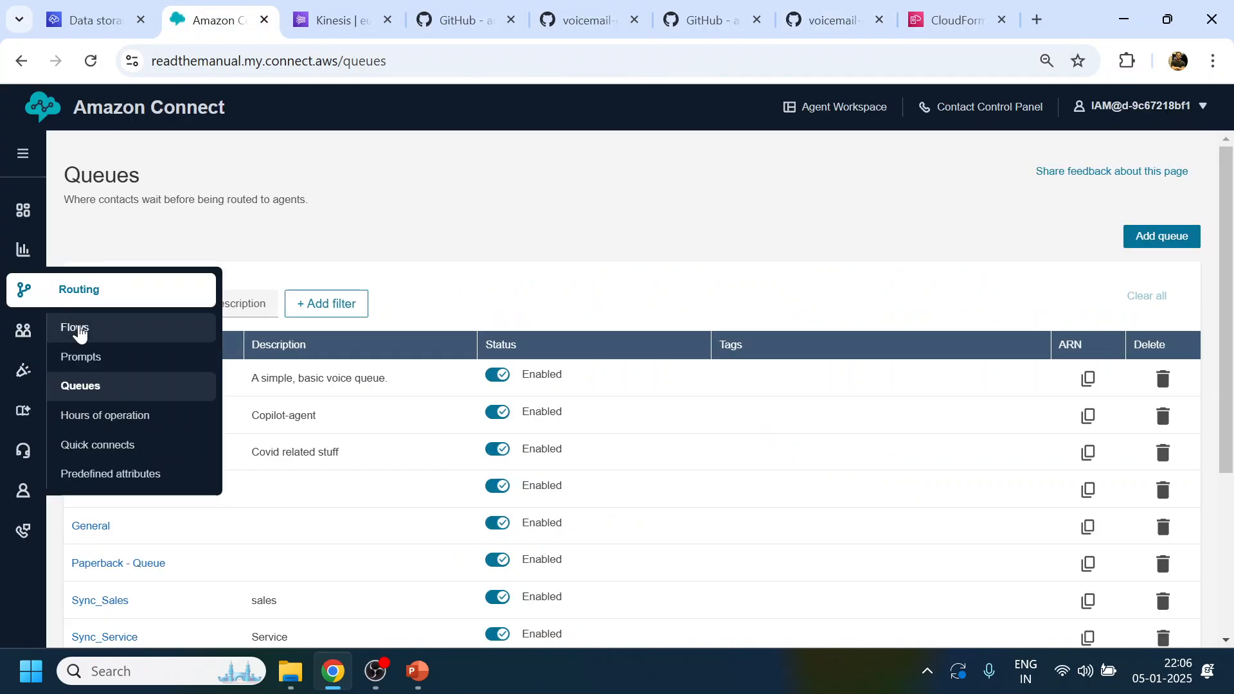
left_click(77, 325)
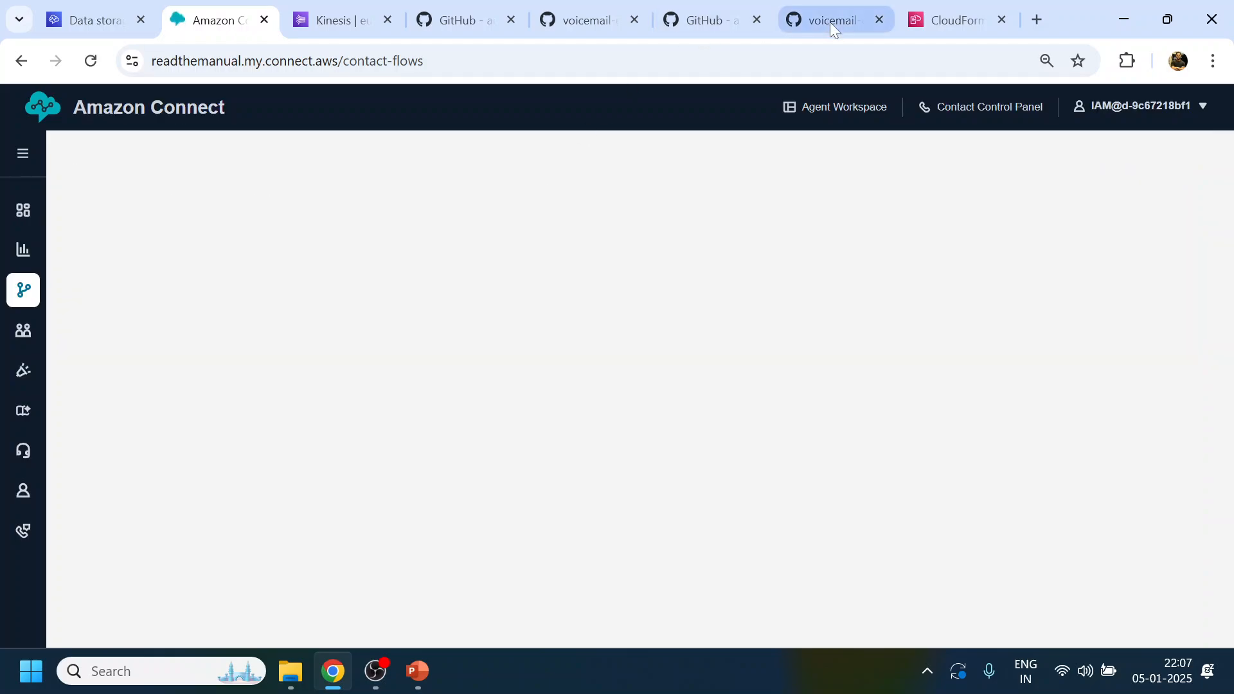
- Copy the VMX3 prefix from the test flow name in the installation instructions and filter the Amazon Connect flows by it
left_click(715, 13)
left_click(829, 20)
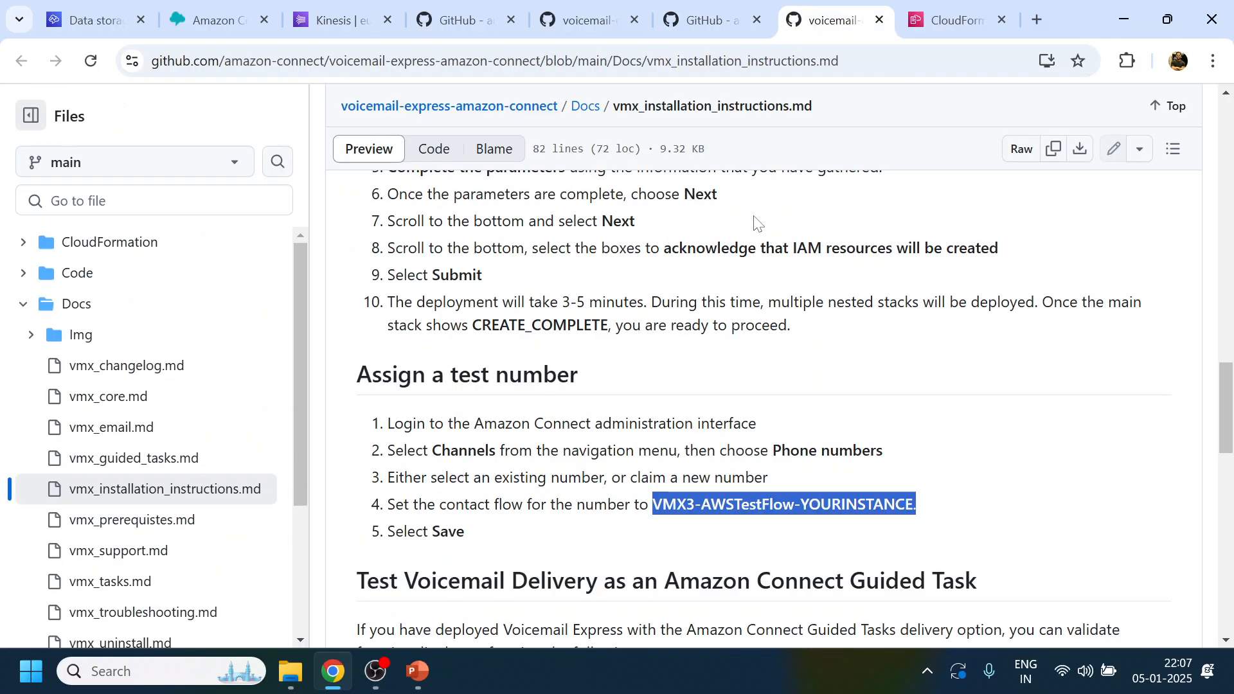
left_click(784, 505)
left_click_drag(695, 504, 652, 504)
key("ctrl+c")
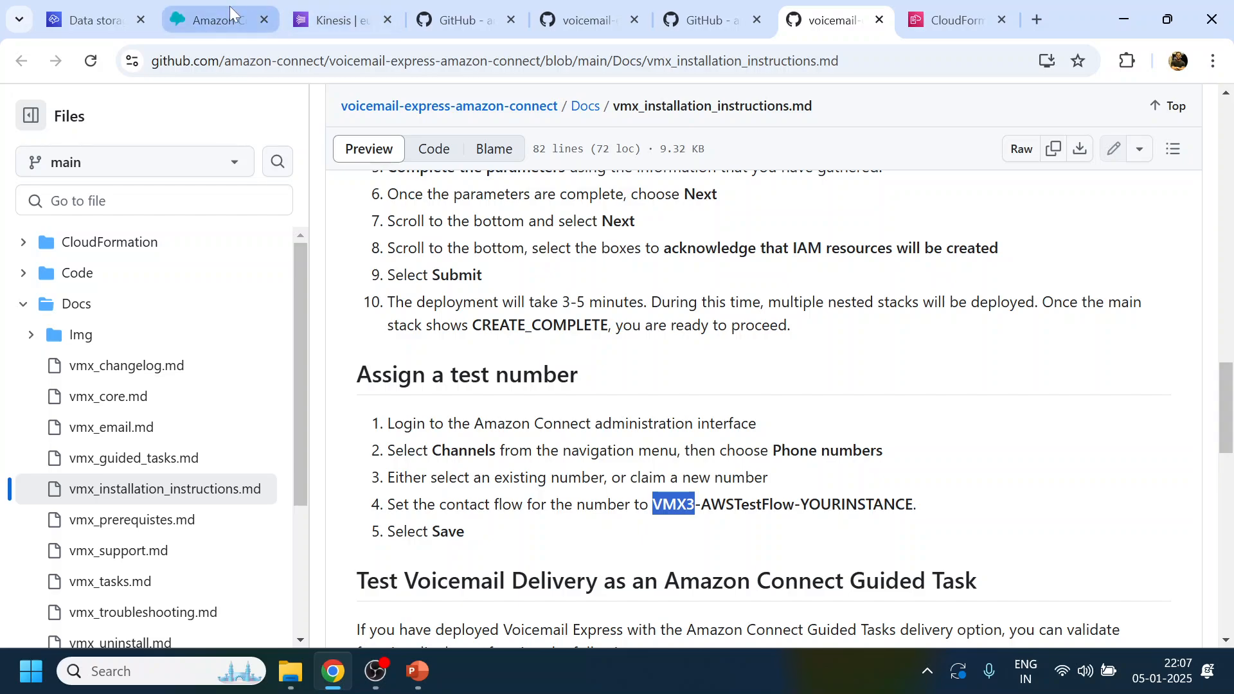
left_click(215, 20)
left_click(215, 315)
key("ctrl+v")
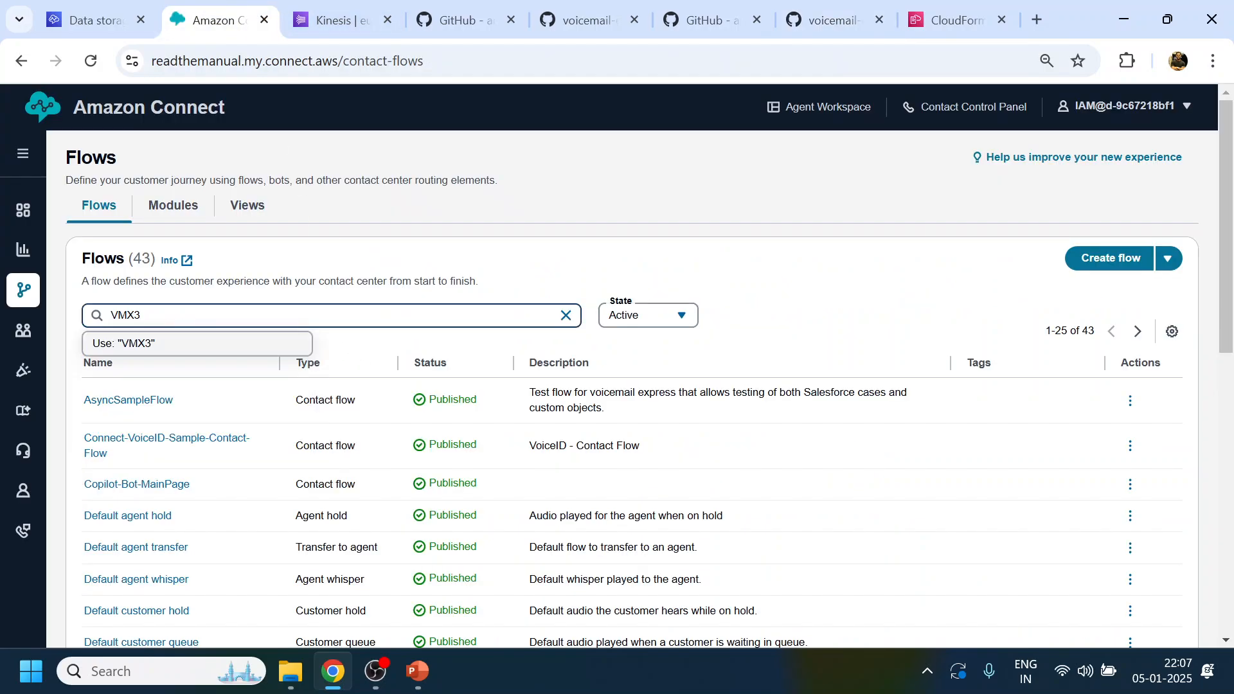
key("Return")
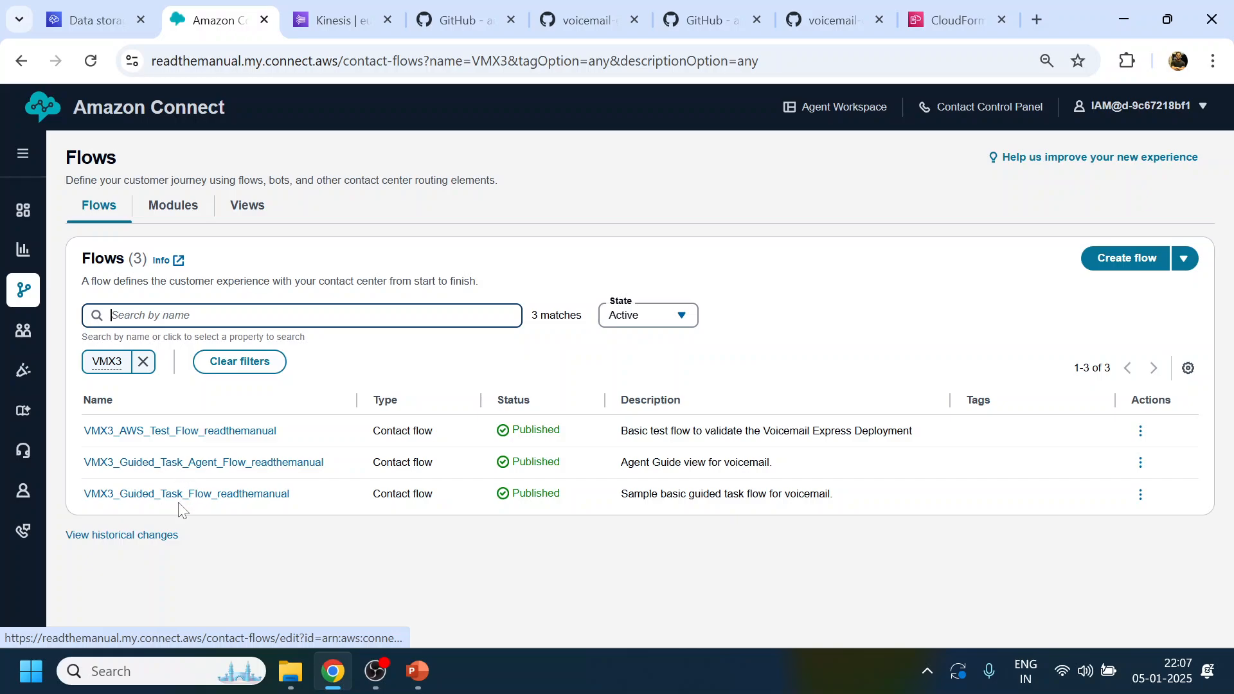
- Open the three VMX3 contact flows and the VMX3_Main_VM_Module_readthemanual module in separate browser tabs
middle_click(219, 441)
middle_click(221, 467)
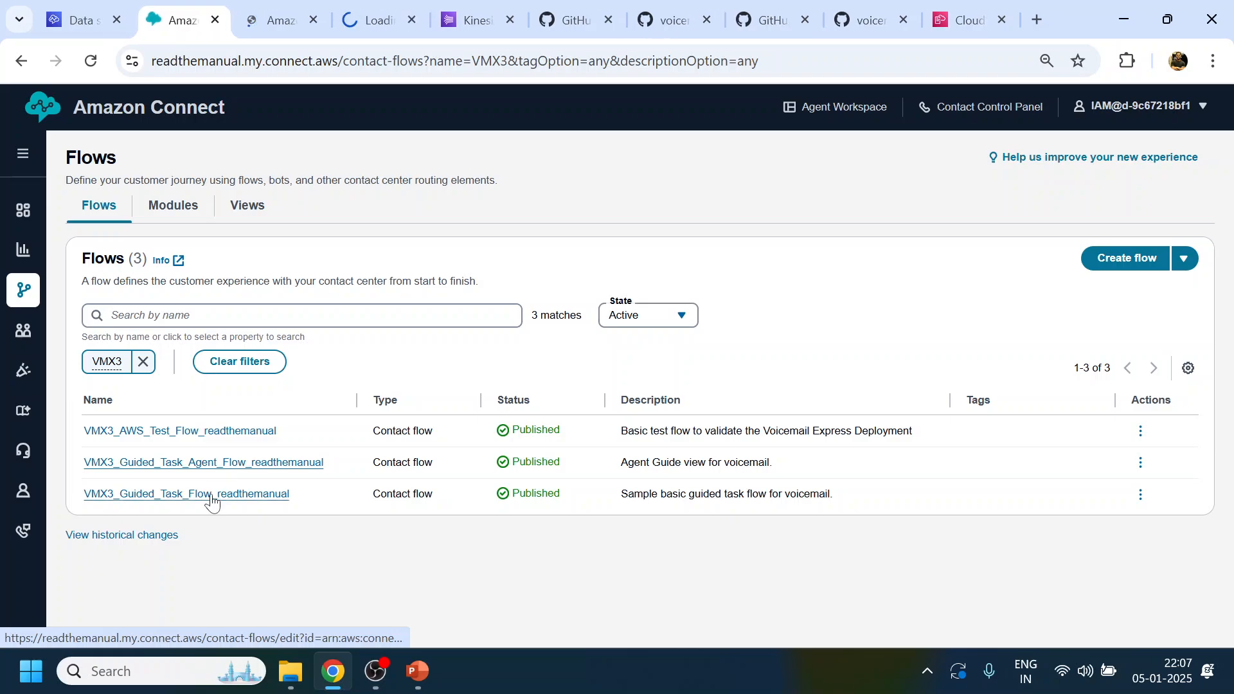
middle_click(212, 496)
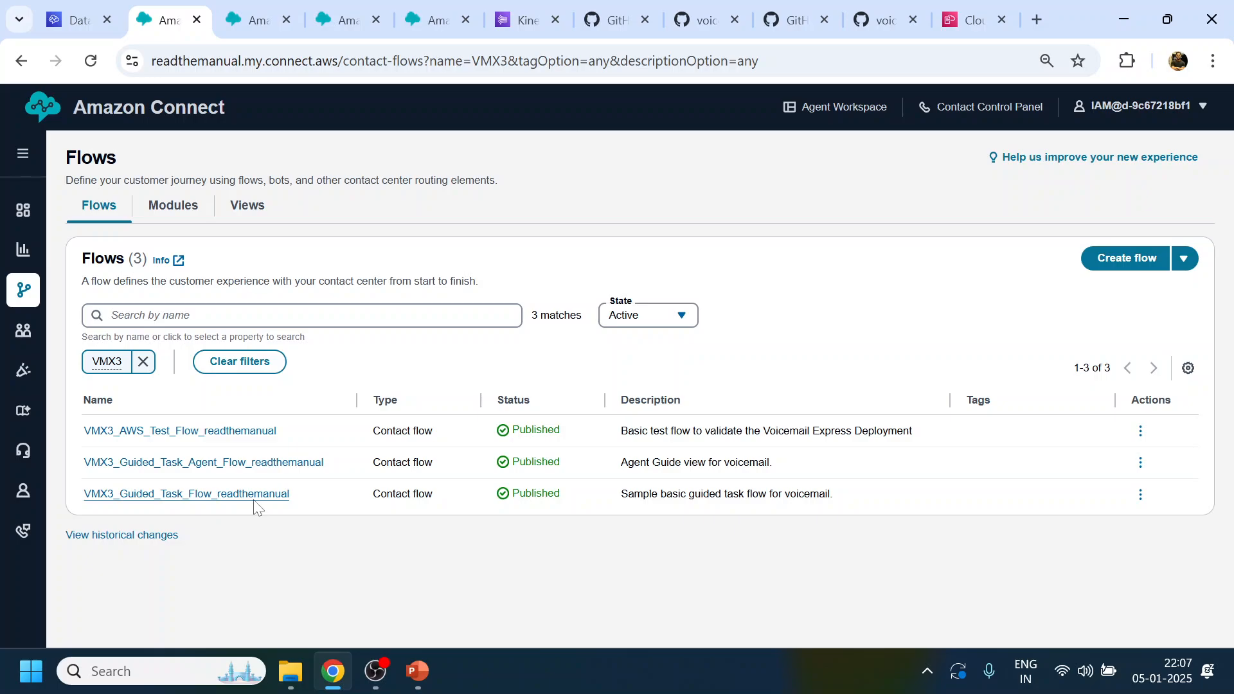
left_click(173, 205)
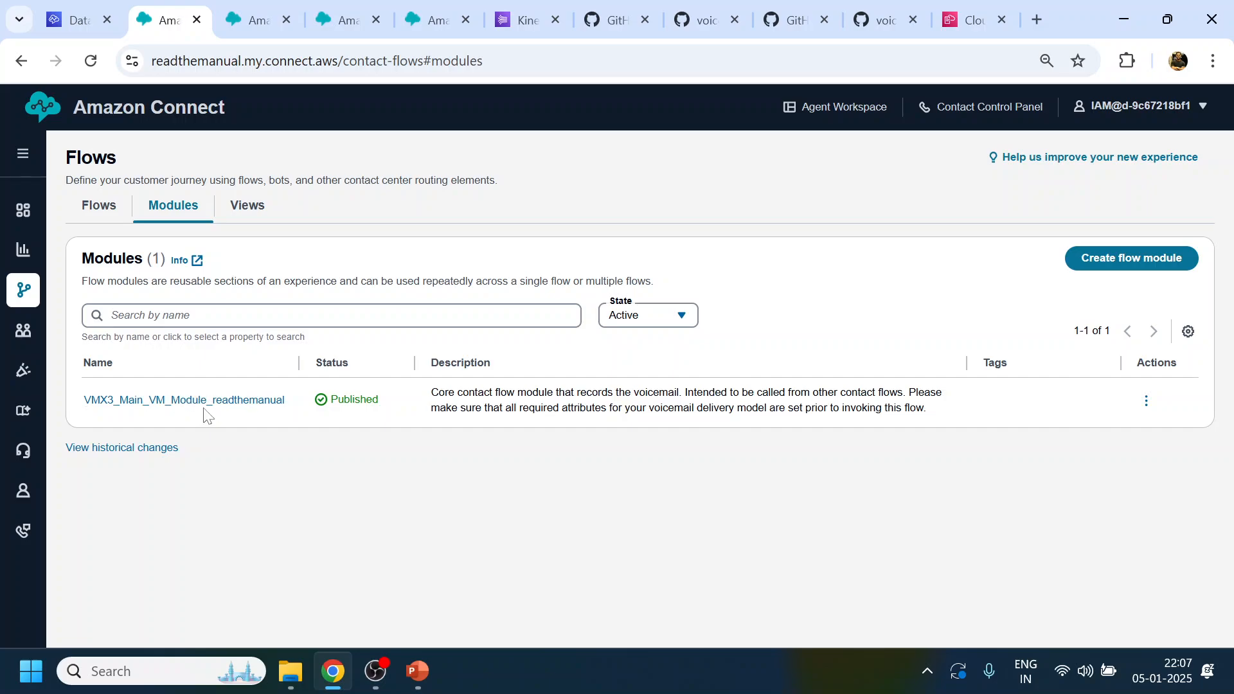
middle_click(207, 407)
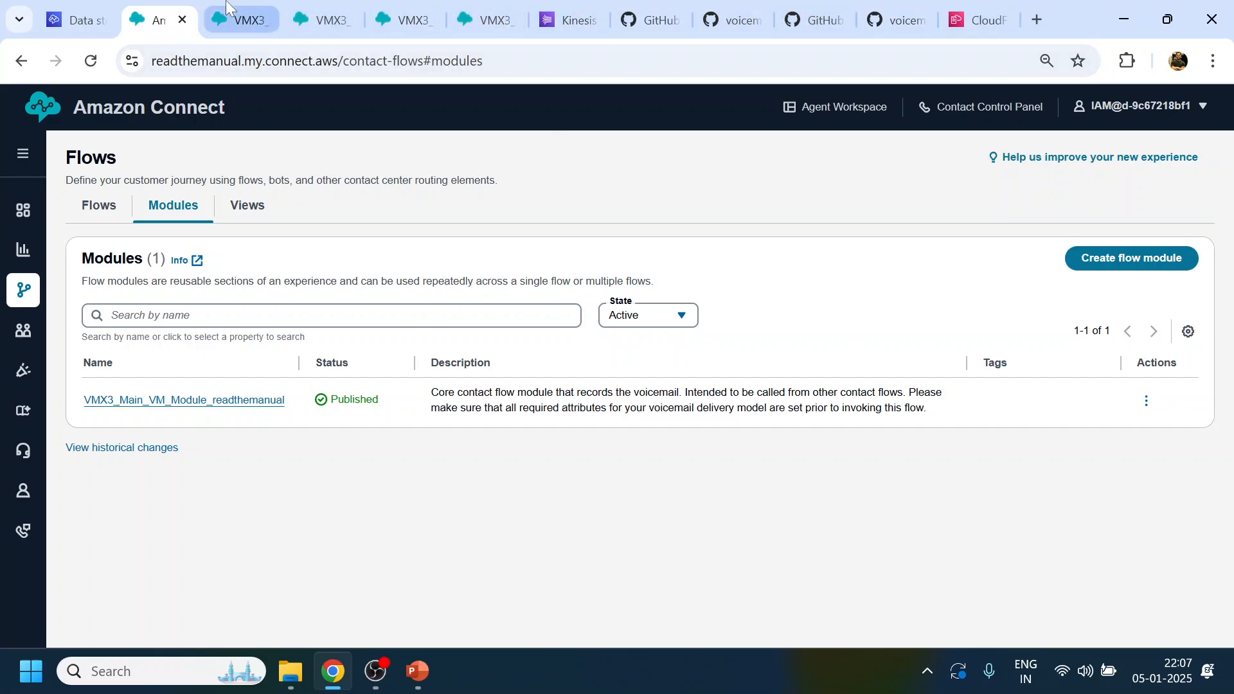
- Close two surplus GitHub browser tabs and return to the Voicemail Express installation instructions
left_click(661, 18)
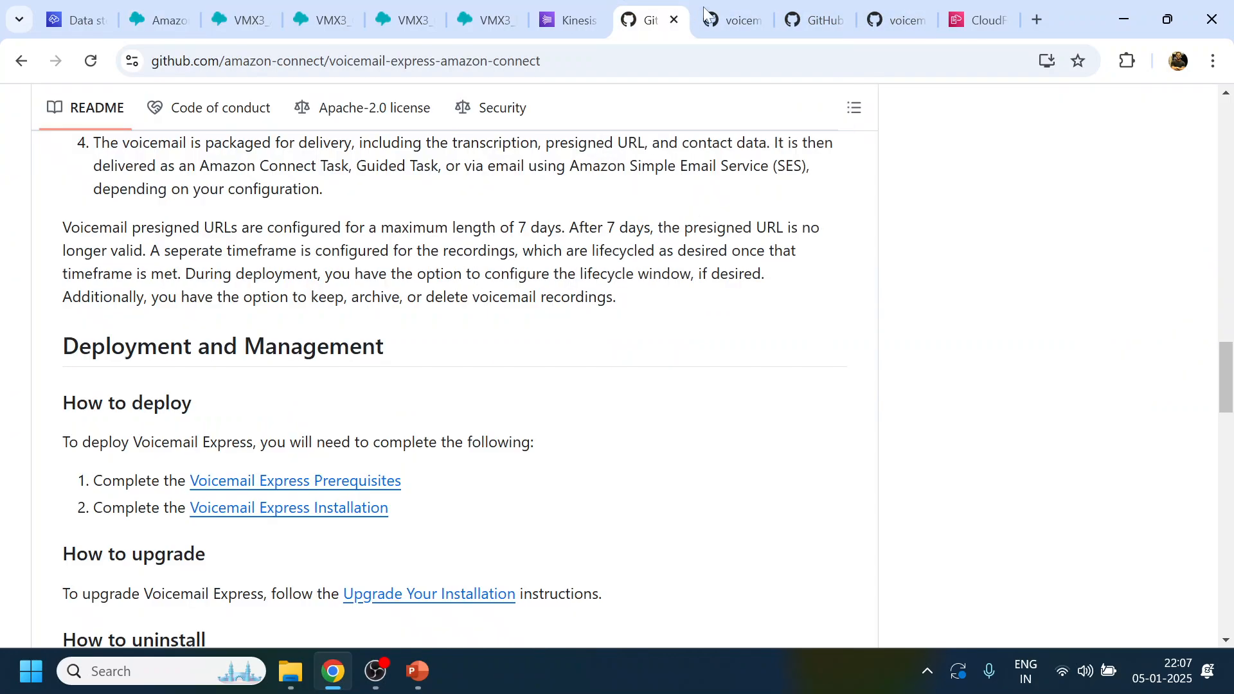
left_click(732, 19)
left_click(818, 10)
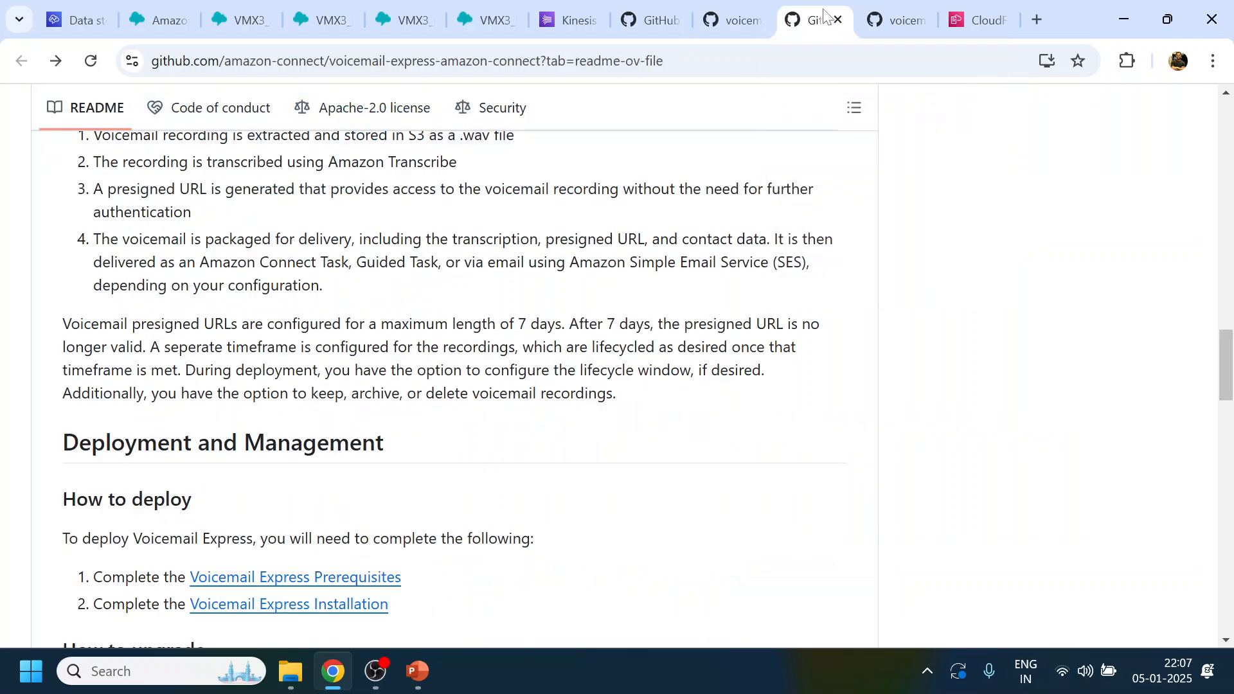
left_click(704, 19)
left_click(755, 20)
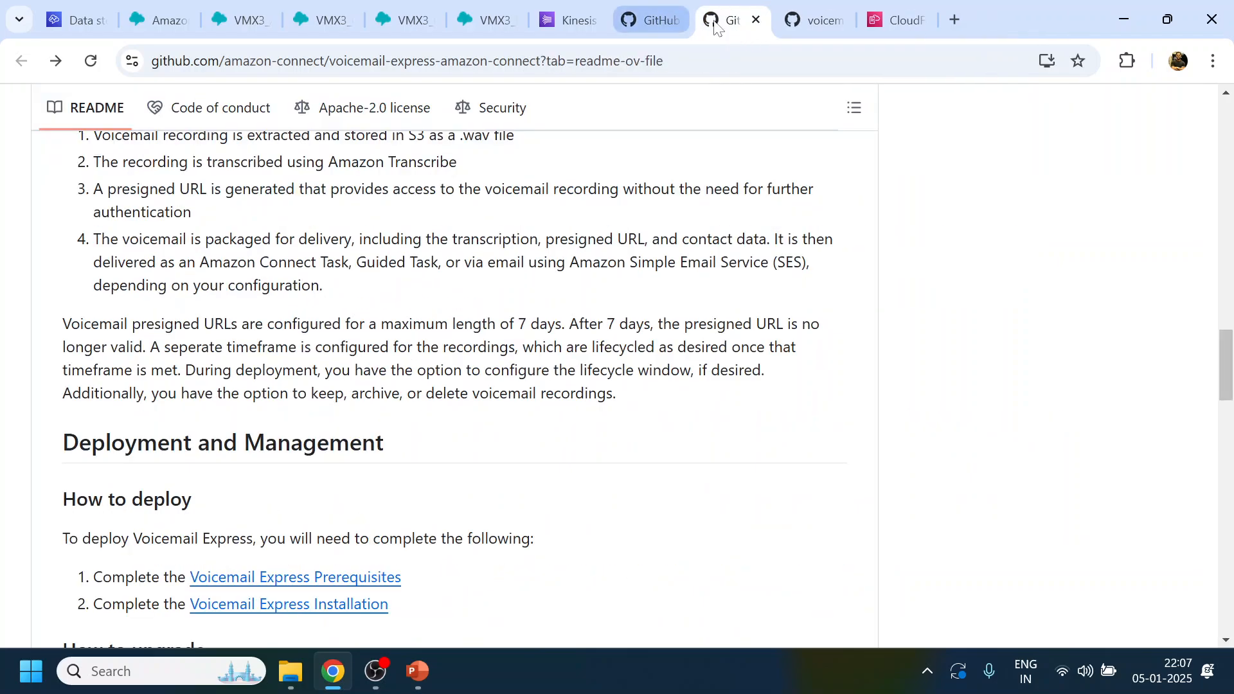
left_click(824, 22)
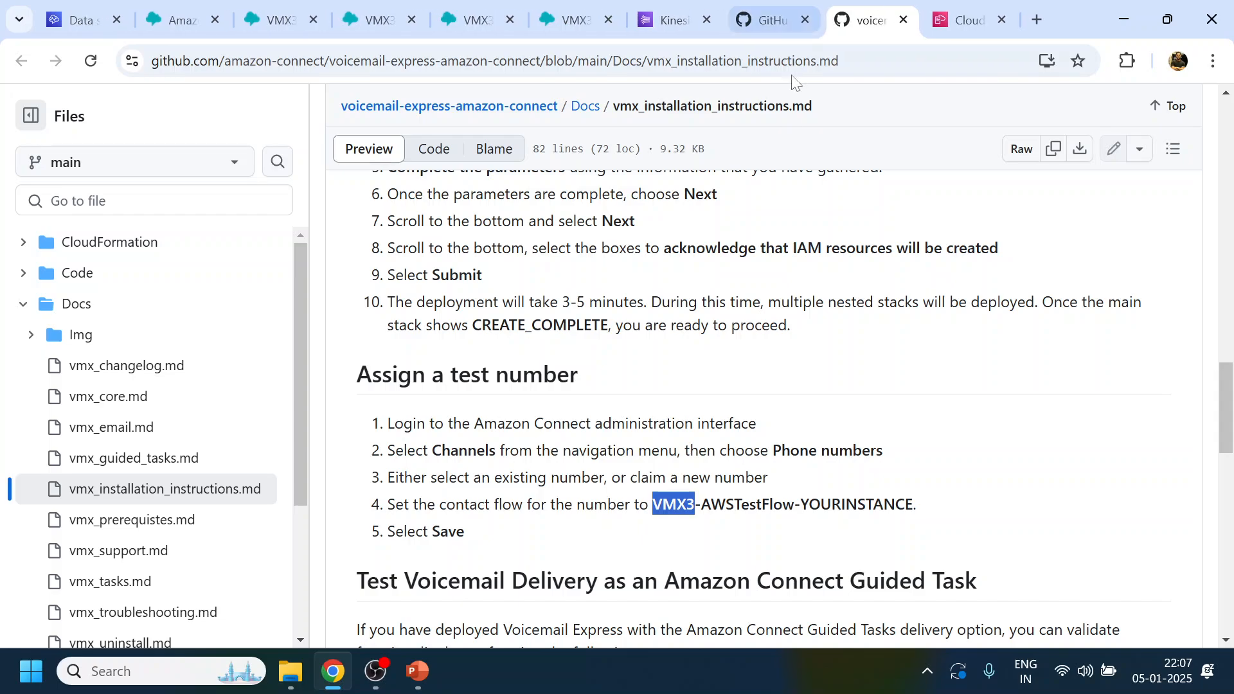
- Review the guided task delivery test instructions and the test flow name to assign to the phone number
scroll(861, 363, "down", 4)
scroll(808, 313, "up", 1)
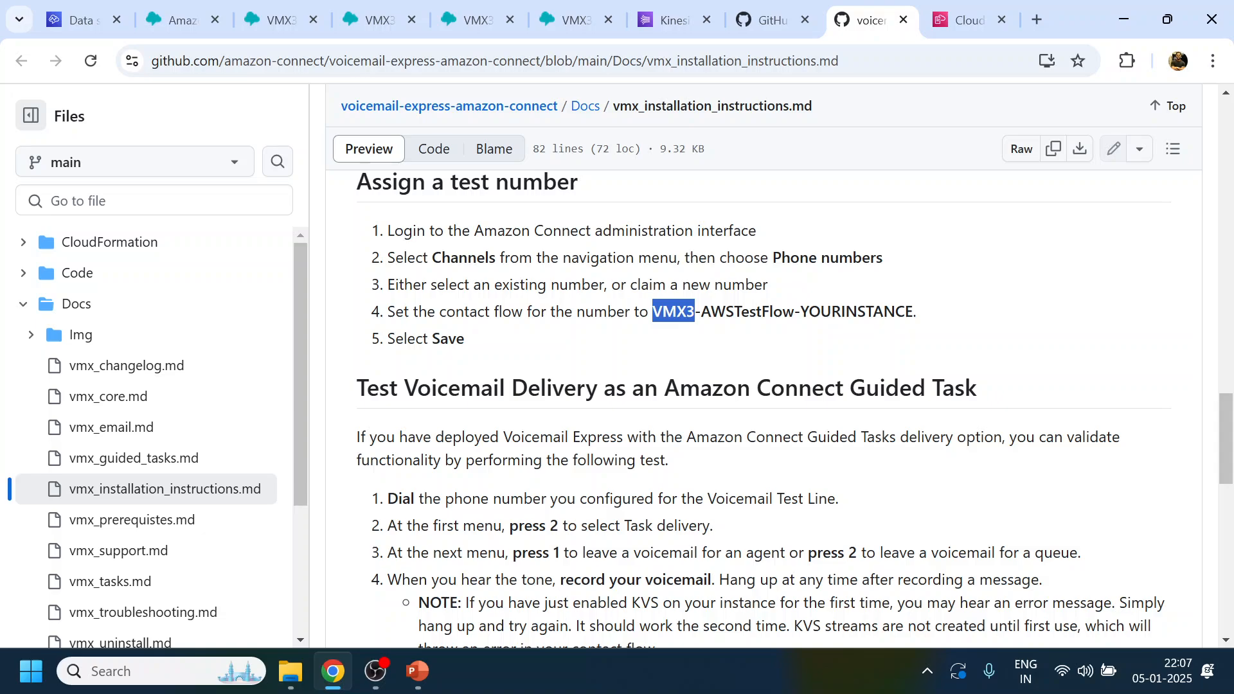
left_click(674, 312)
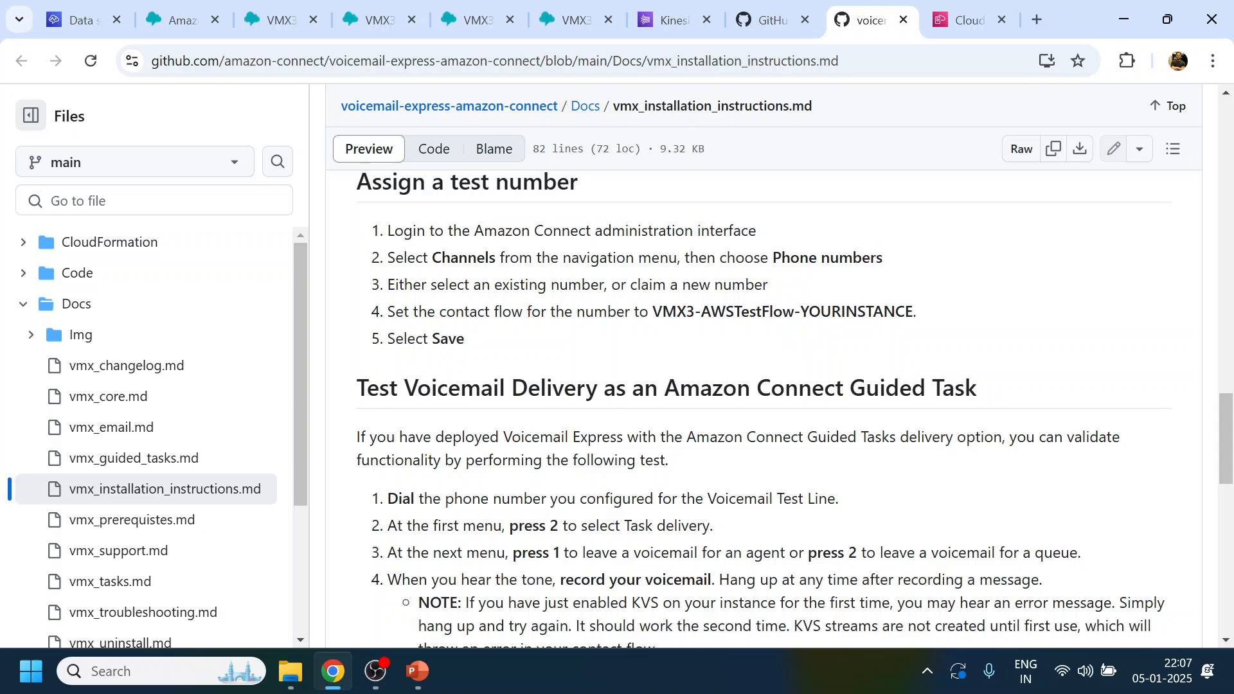
left_click_drag(662, 313, 794, 312)
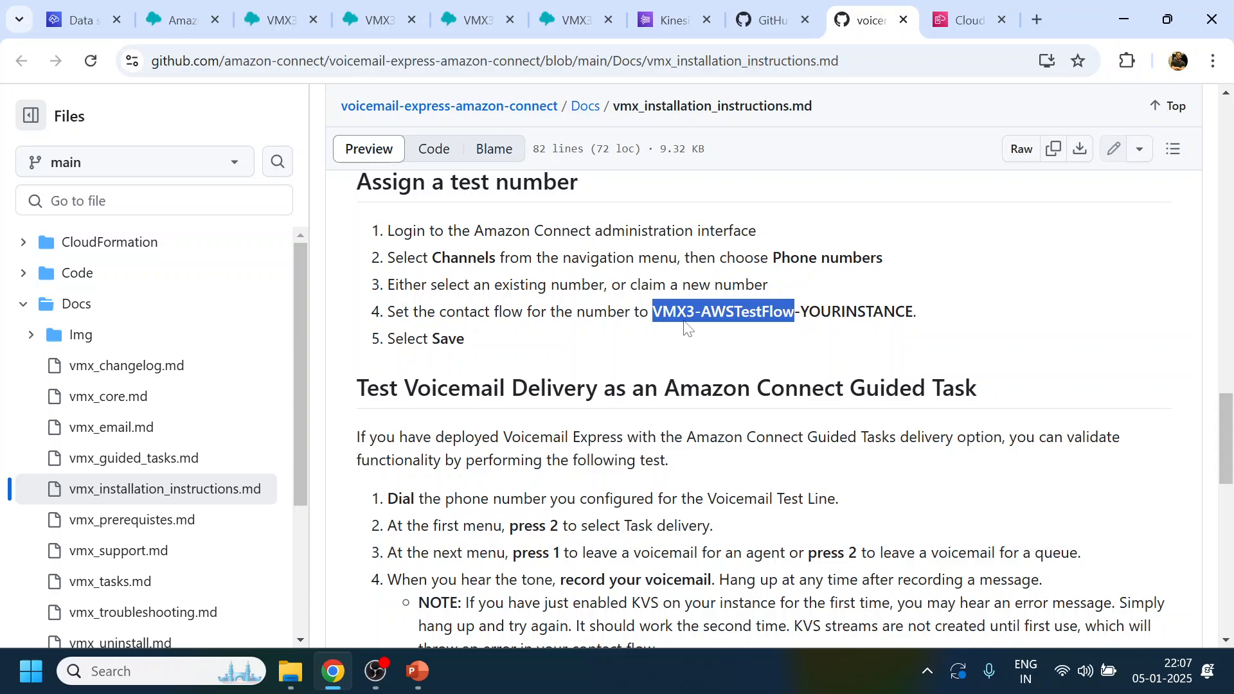
- Return to the Amazon Connect contact flows and filter the list by VMX3 again
left_click(192, 20)
left_click(99, 206)
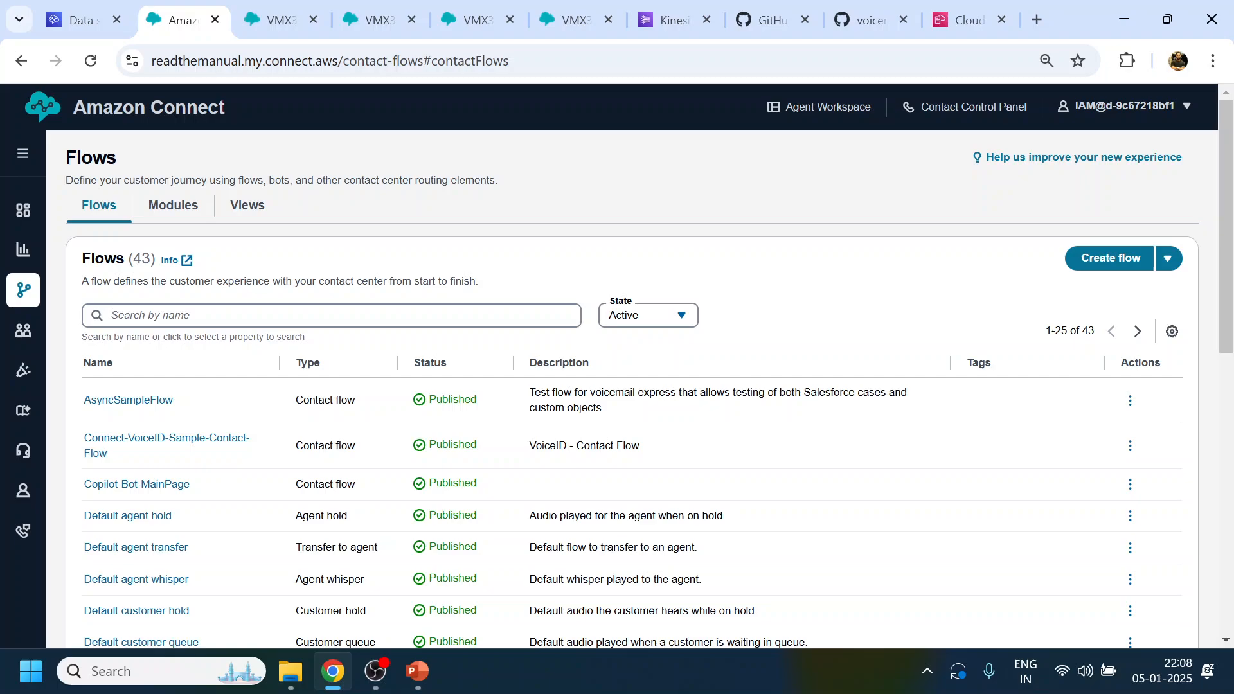
left_click(199, 316)
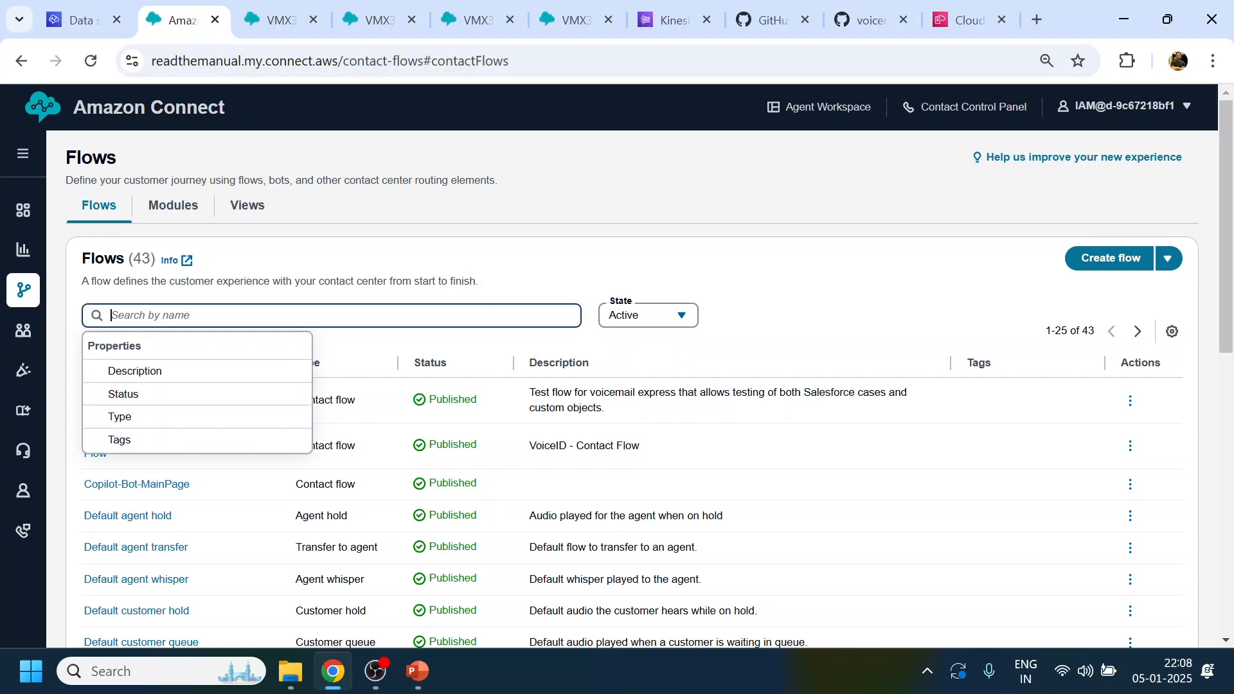
type("VMX3")
key("Return")
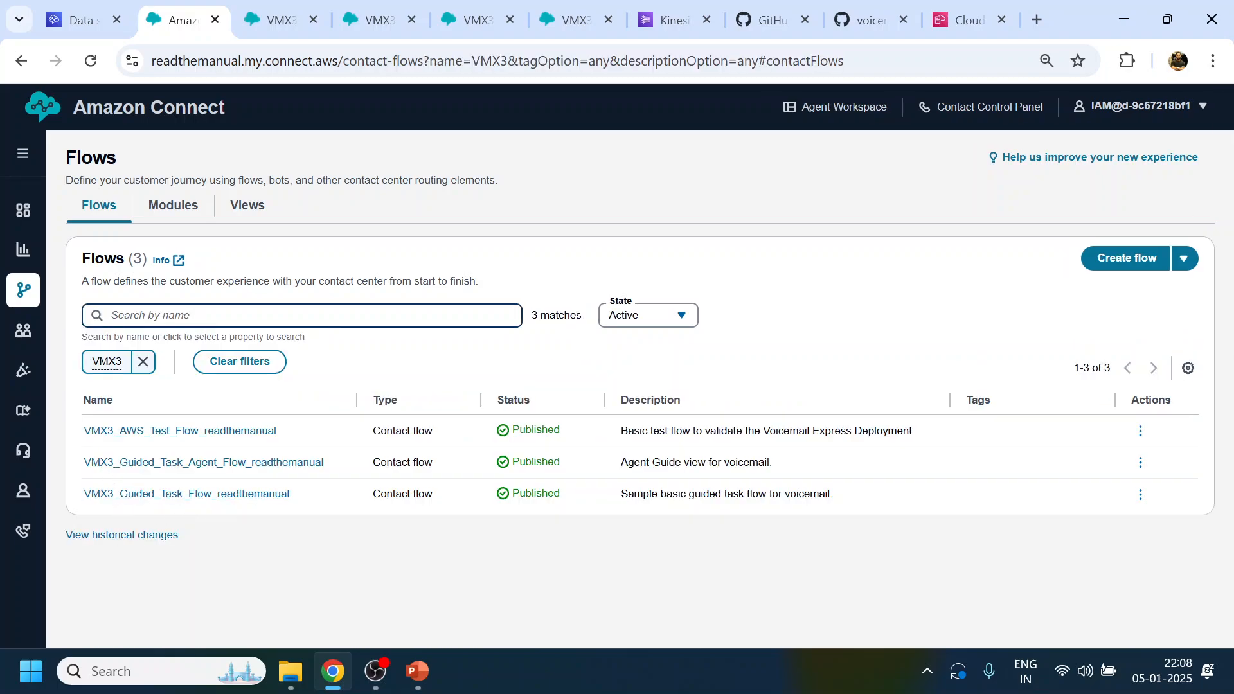
- Open the VMX3_AWS_Test_Flow_readthemanual flow and follow its blocks from the entry to Select Delivery Model
left_click(243, 441)
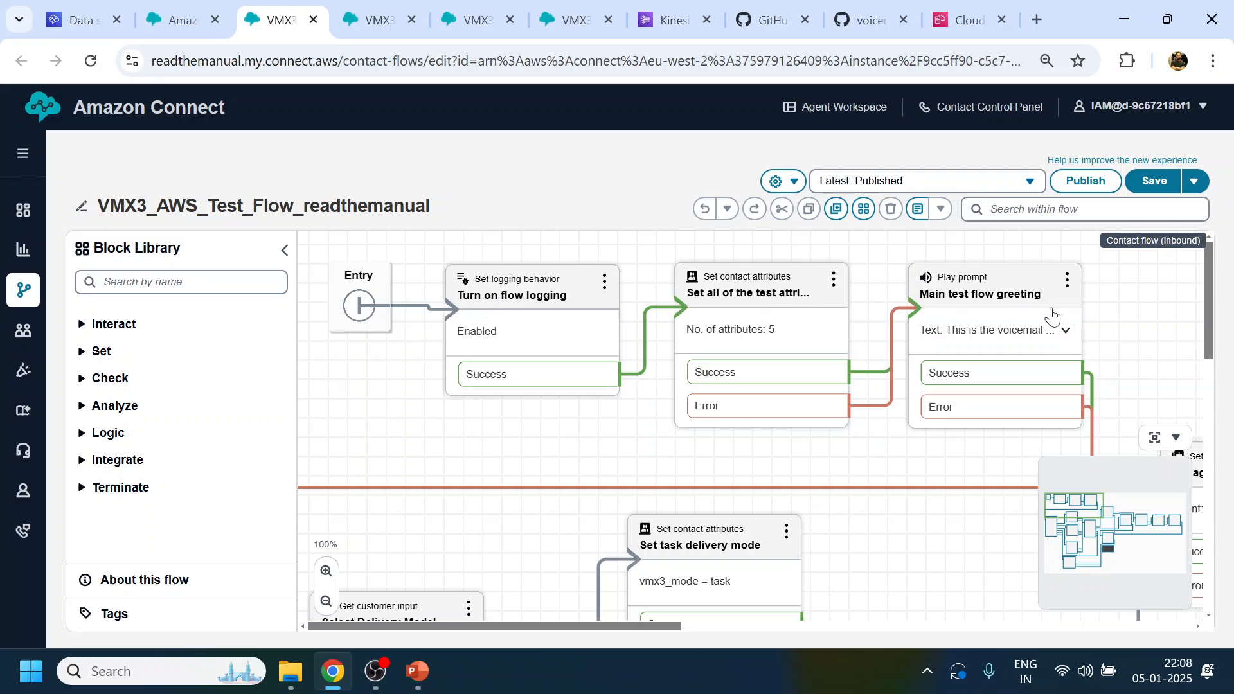
left_click_drag(958, 490, 1131, 372)
left_click_drag(663, 450, 678, 336)
left_click_drag(598, 305, 592, 261)
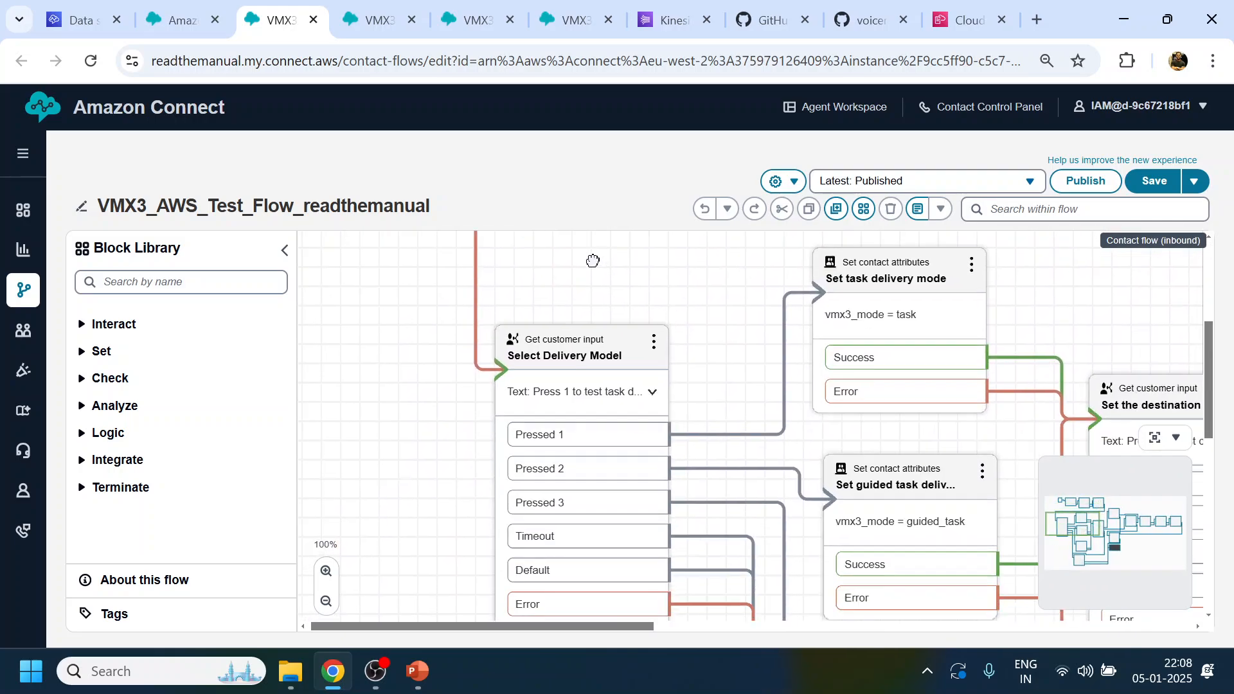
- Inspect the Select Delivery Model block's spoken prompt without changing it, and trace its branches to the delivery mode blocks
left_click(559, 331)
scroll(1041, 418, "down", 4)
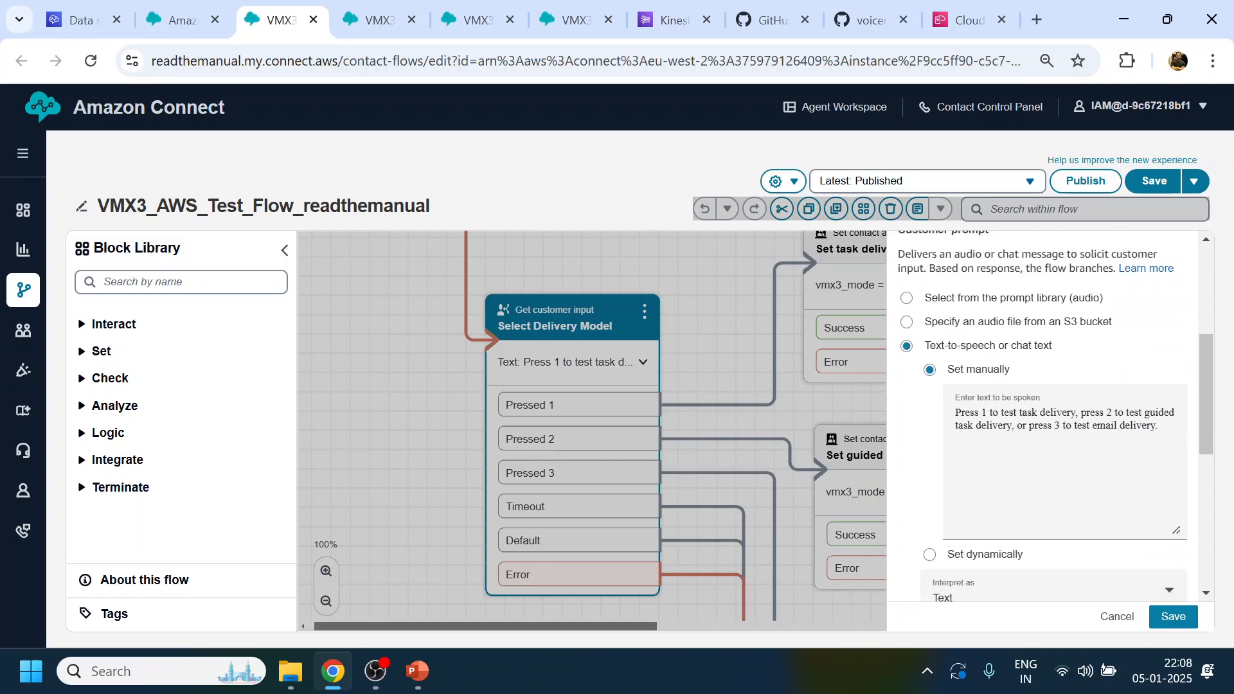
scroll(1047, 418, "down", 1)
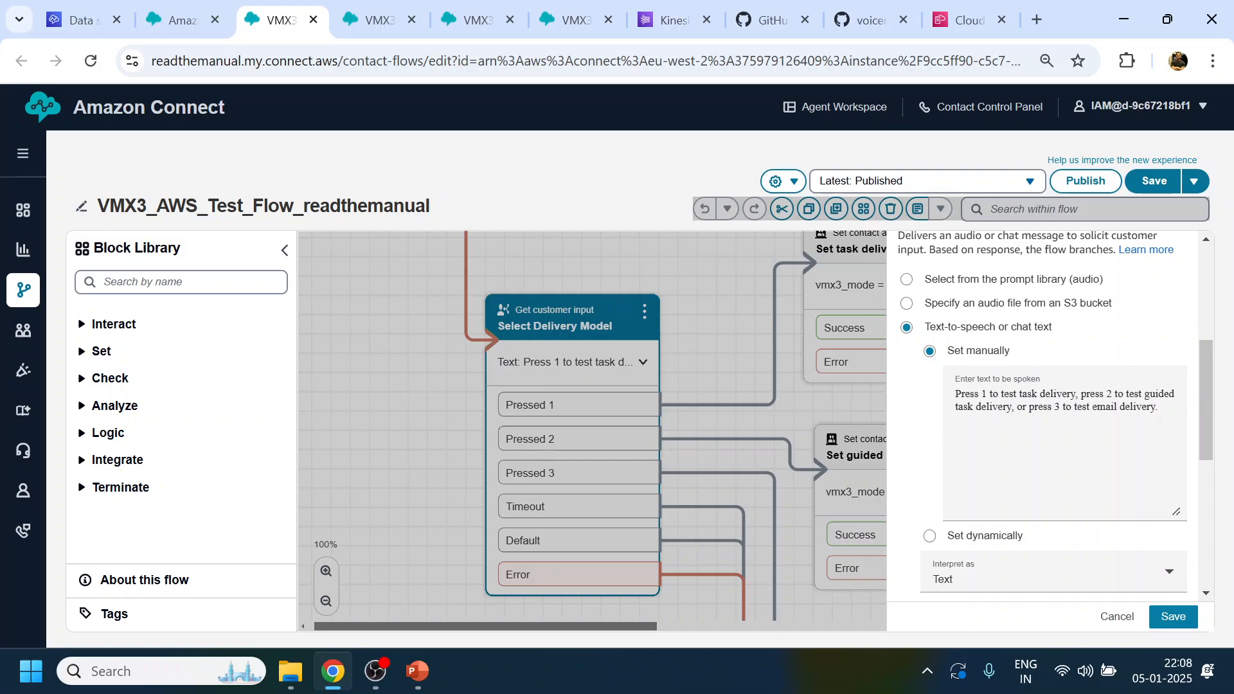
left_click(1116, 616)
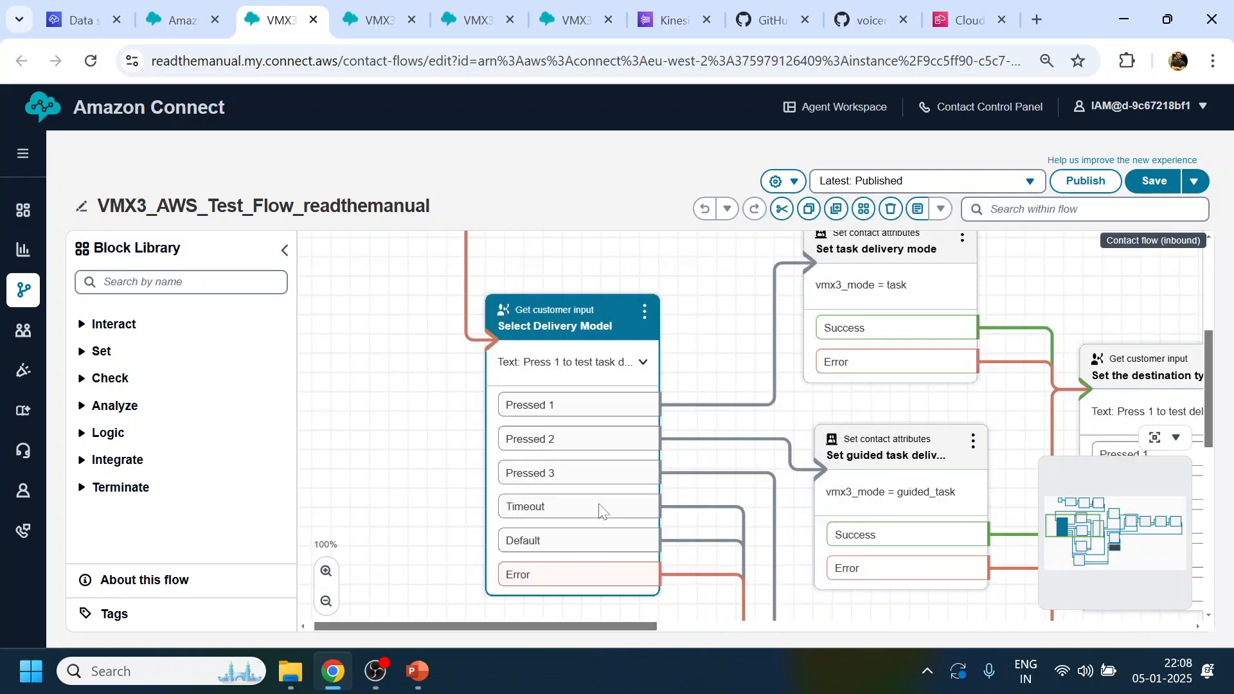
left_click_drag(714, 341, 600, 361)
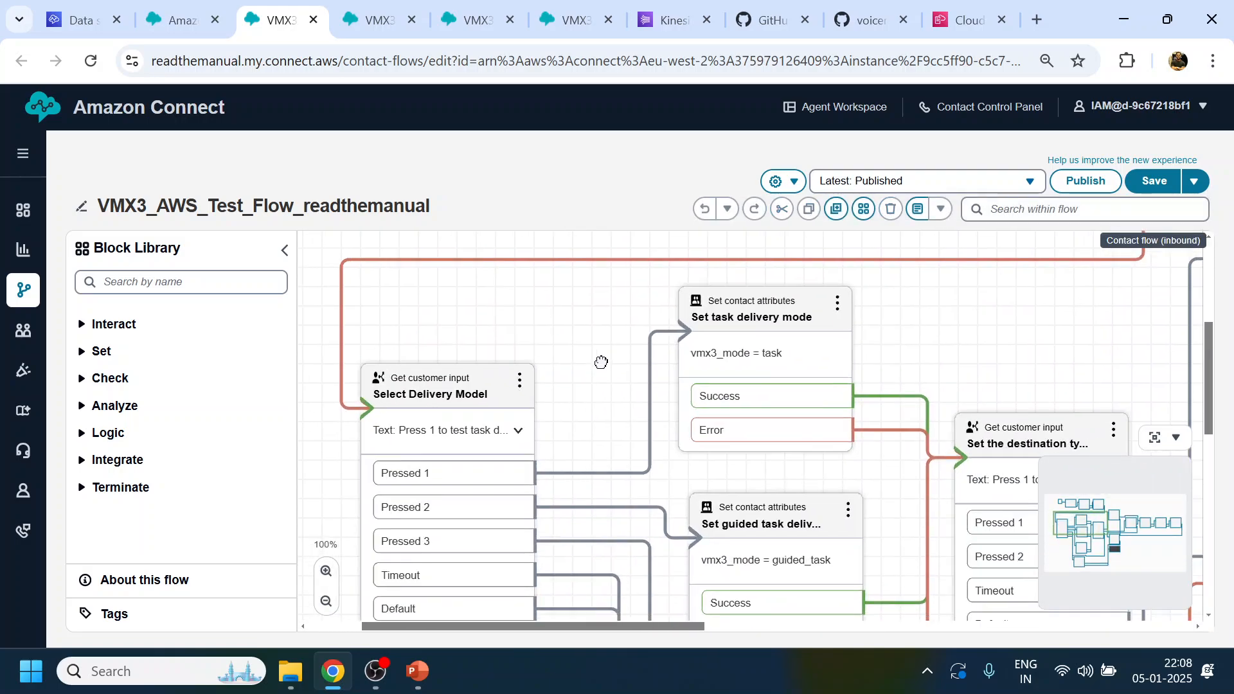
- Follow the delivery mode blocks to Set the destination type and read its spoken prompt without changing the block
left_click_drag(797, 439, 753, 358)
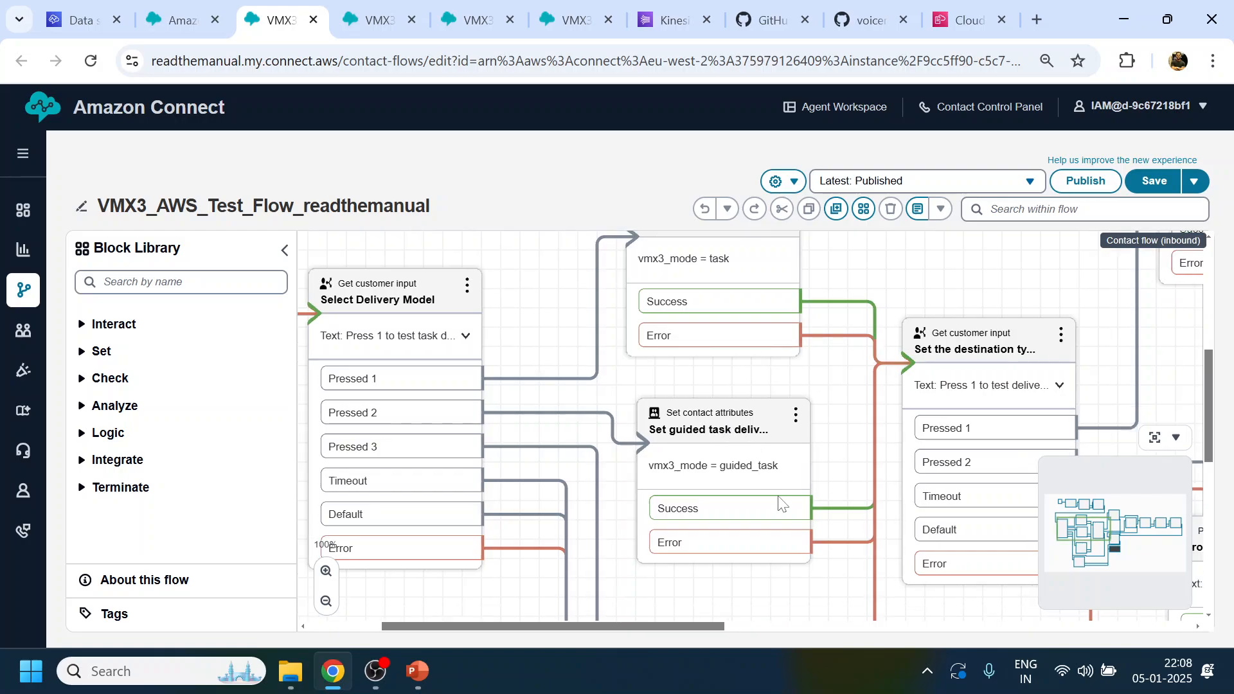
left_click_drag(834, 467, 709, 453)
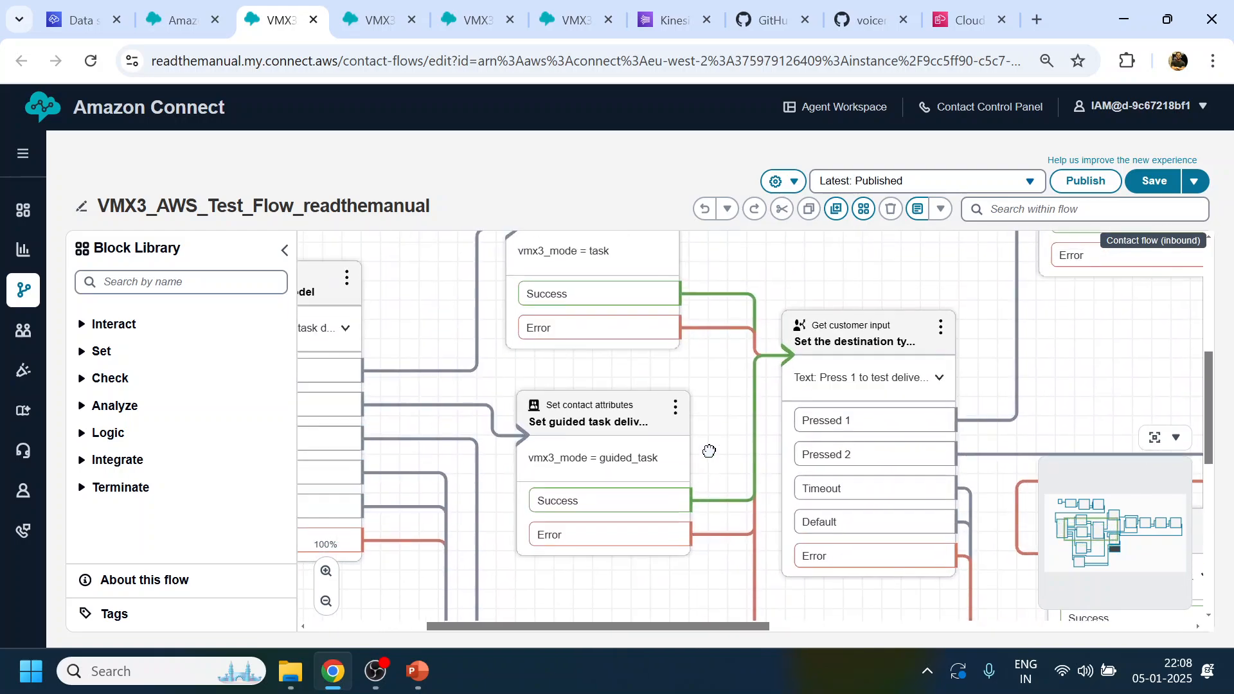
double_click(808, 378)
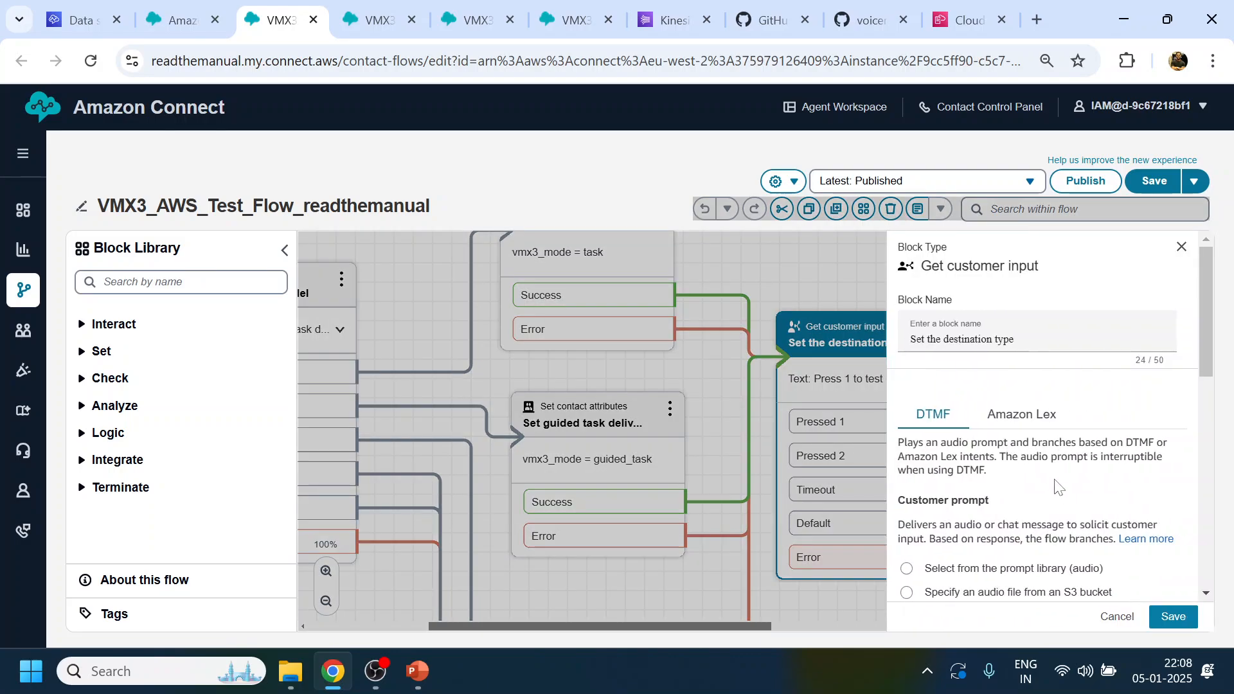
scroll(1062, 502, "down", 3)
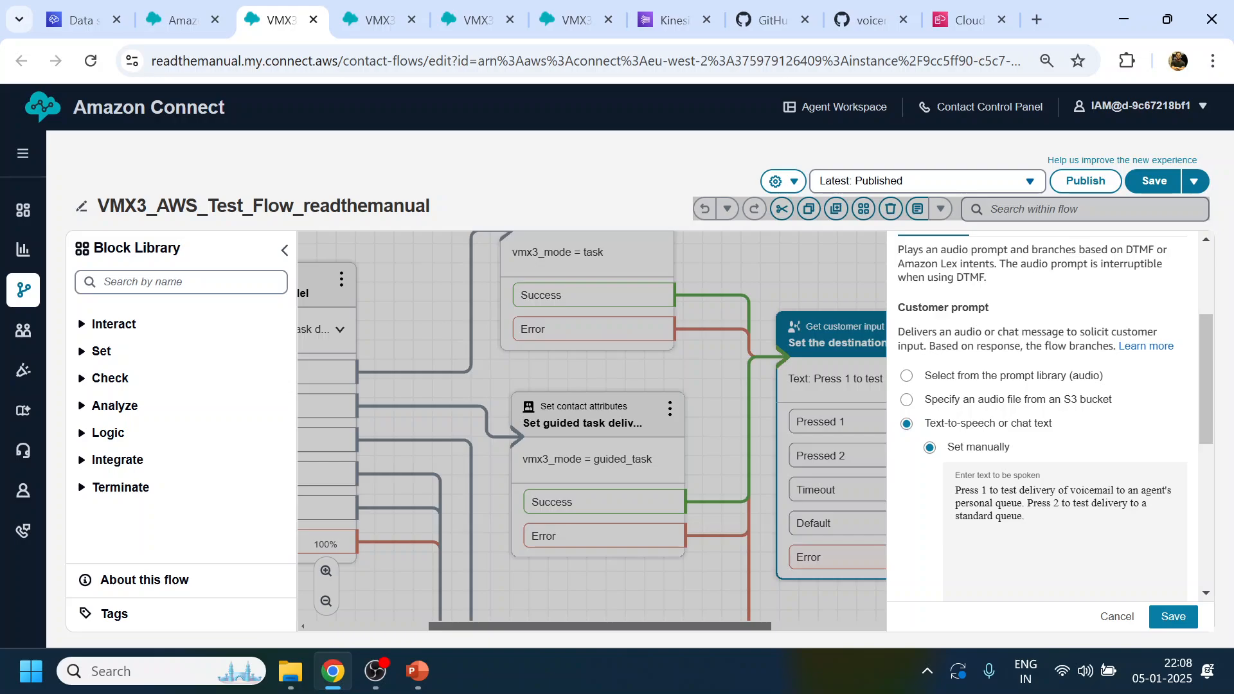
left_click(1116, 617)
- Trace the destination type branches to the agent and standard queue blocks, and inspect the Set standard queue block's queue settings without changing them
left_click_drag(984, 366, 730, 350)
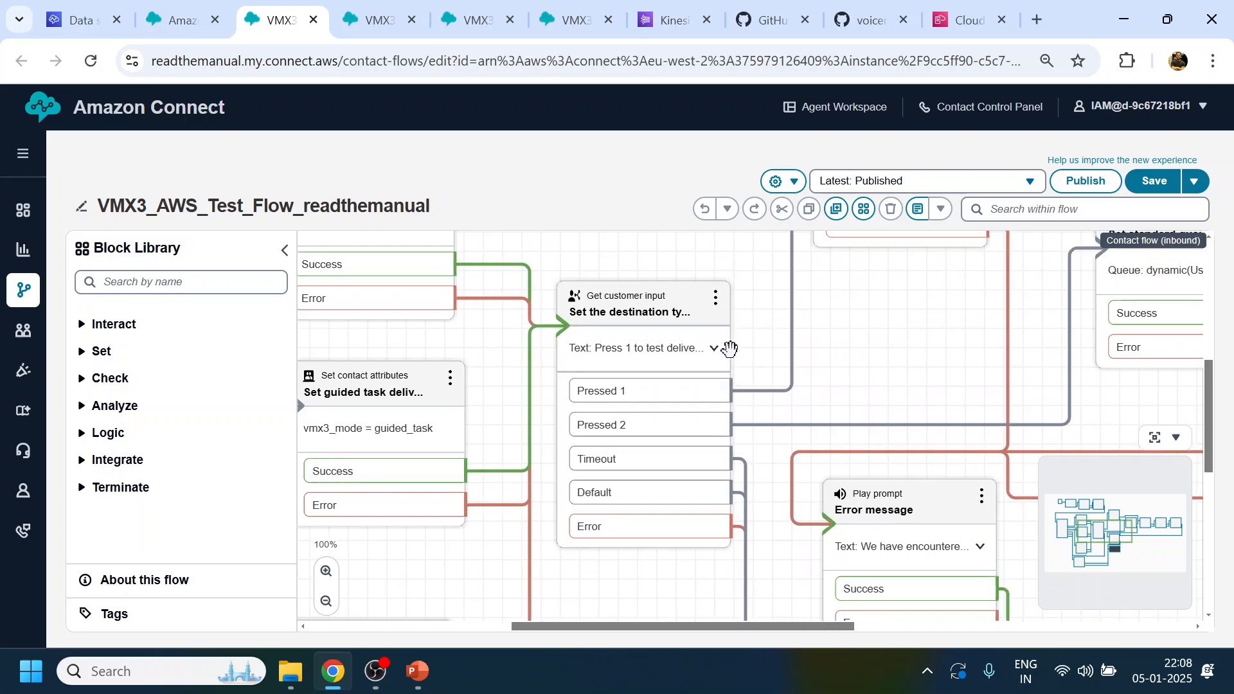
left_click_drag(870, 349, 737, 491)
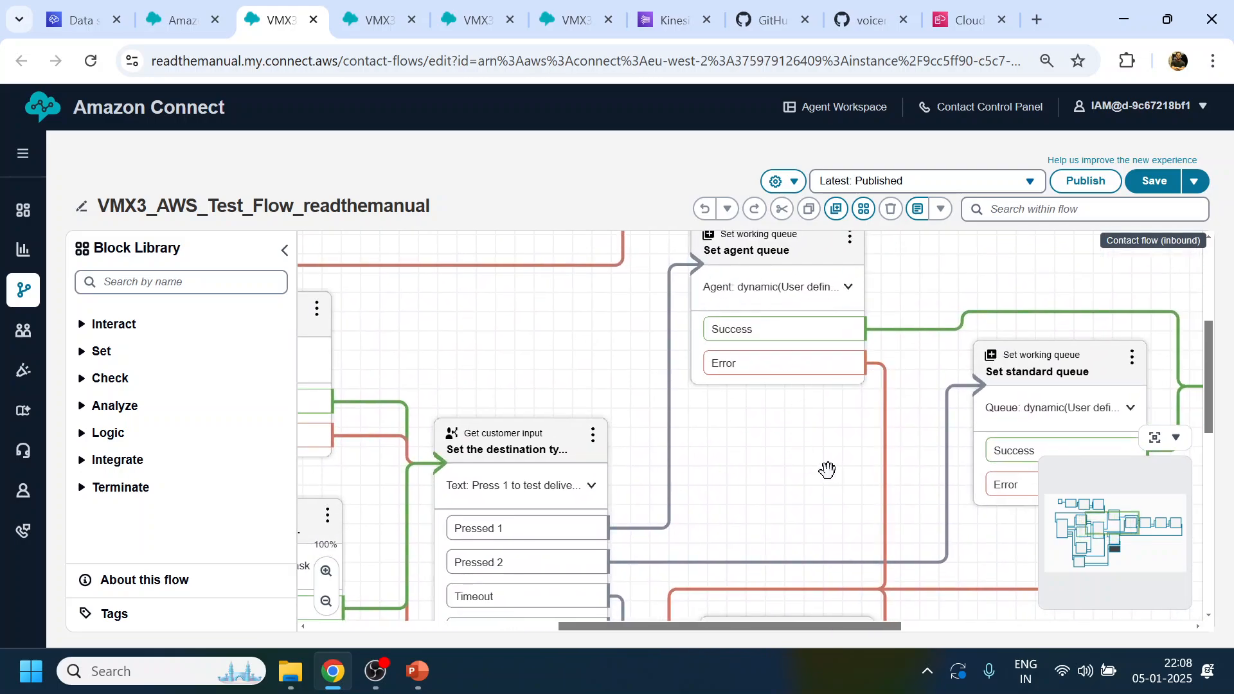
left_click_drag(827, 469, 738, 416)
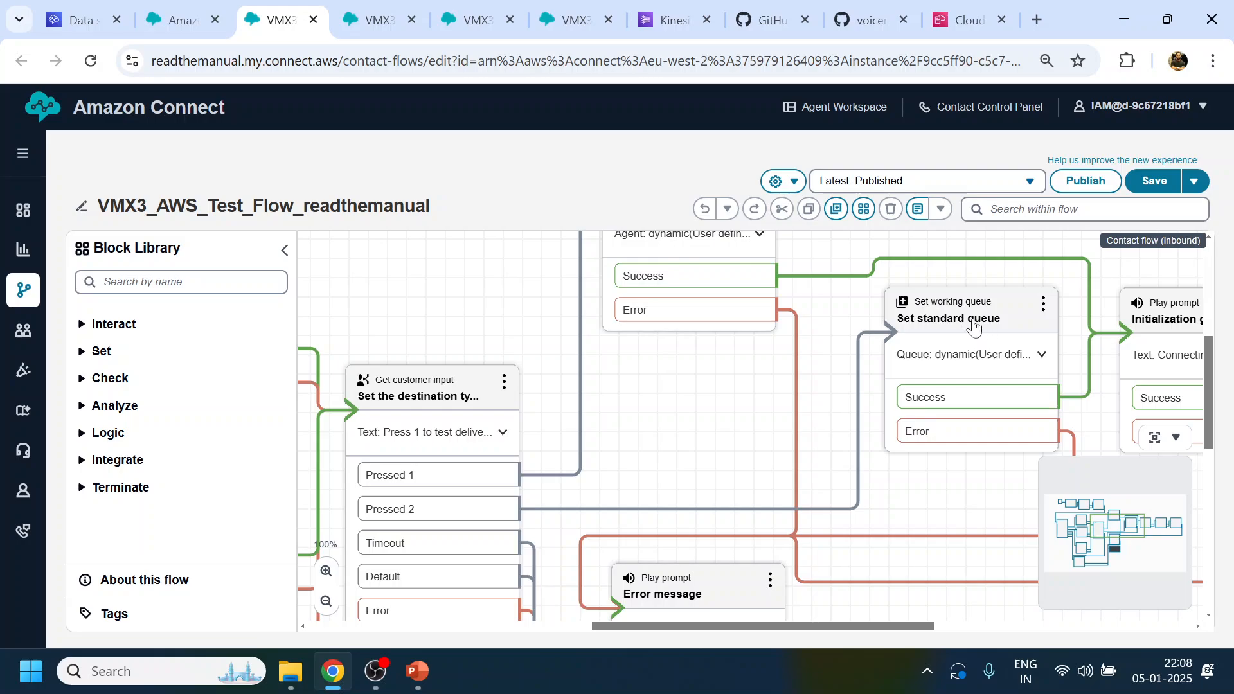
left_click_drag(983, 304, 907, 295)
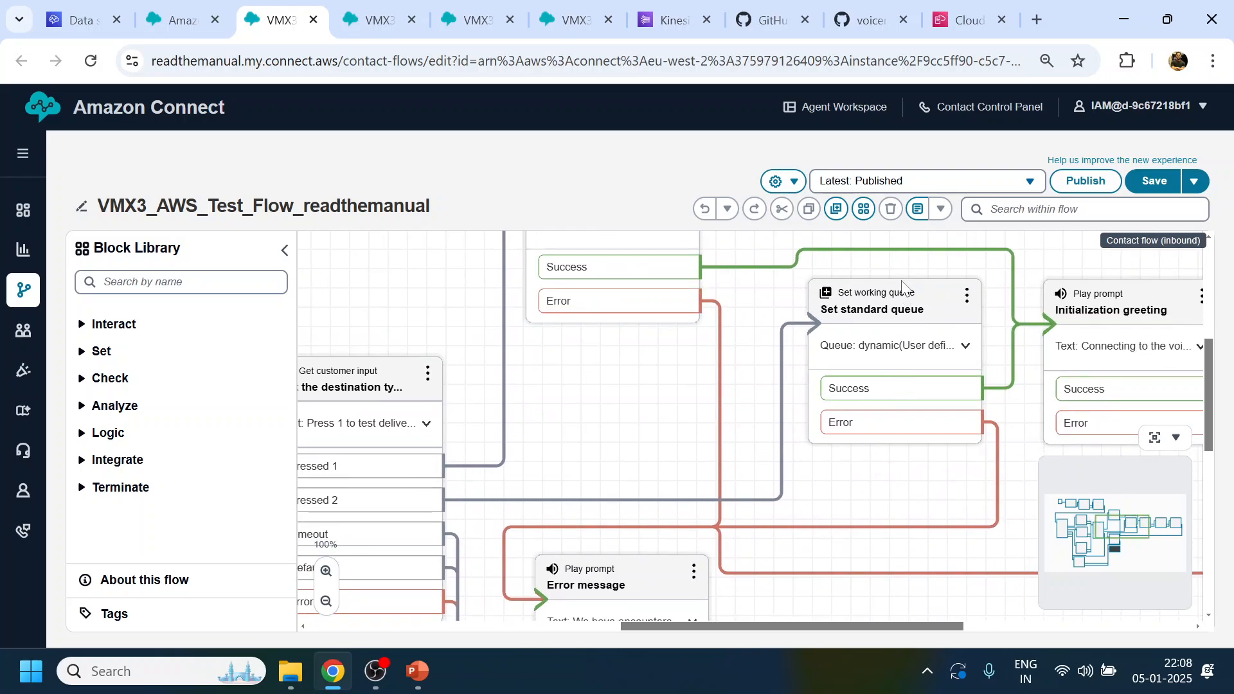
left_click(896, 297)
scroll(1039, 499, "down", 1)
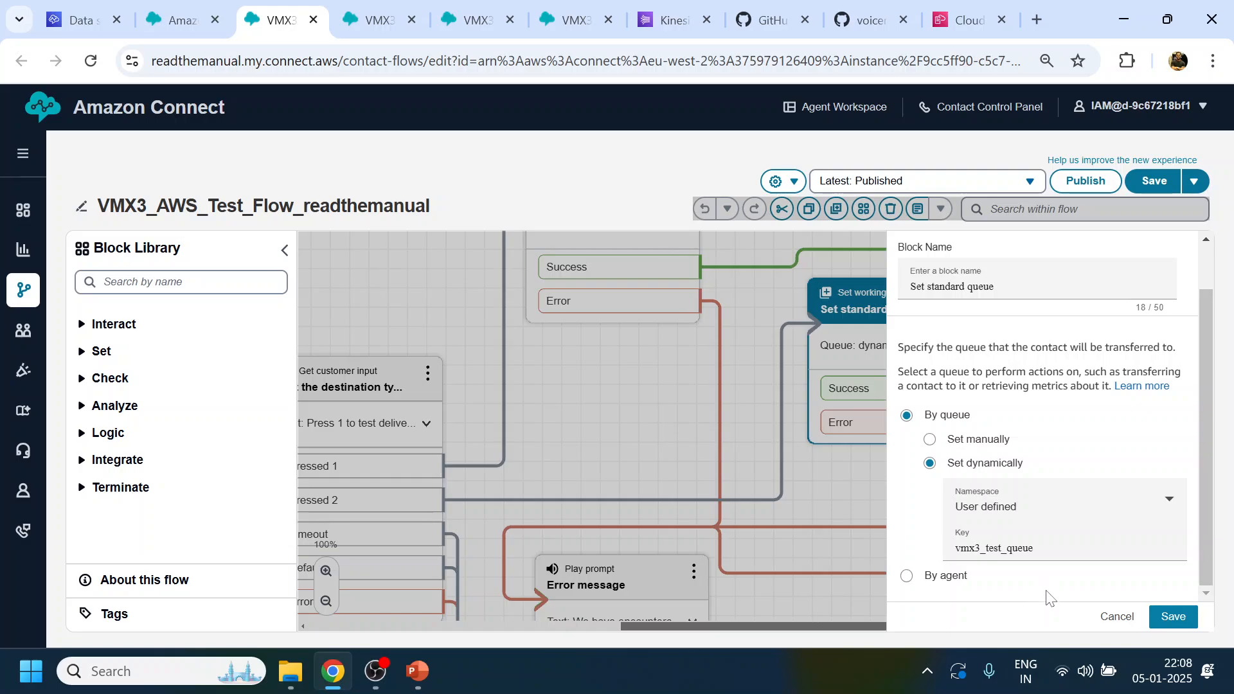
left_click(1116, 617)
- Open the contact attributes block before Main test flow greeting and examine its attributes down to the full vmx3_test_queue value
left_click_drag(587, 379, 811, 569)
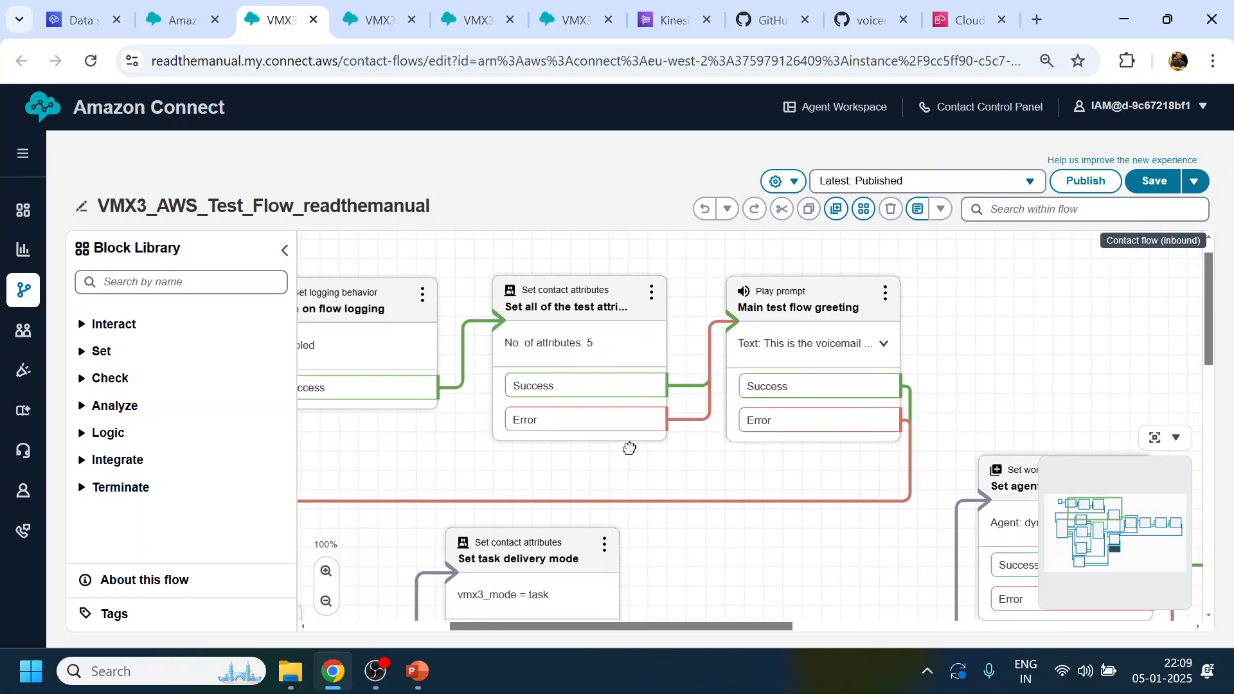
left_click_drag(629, 447, 629, 430)
left_click(545, 282)
scroll(1064, 460, "down", 5)
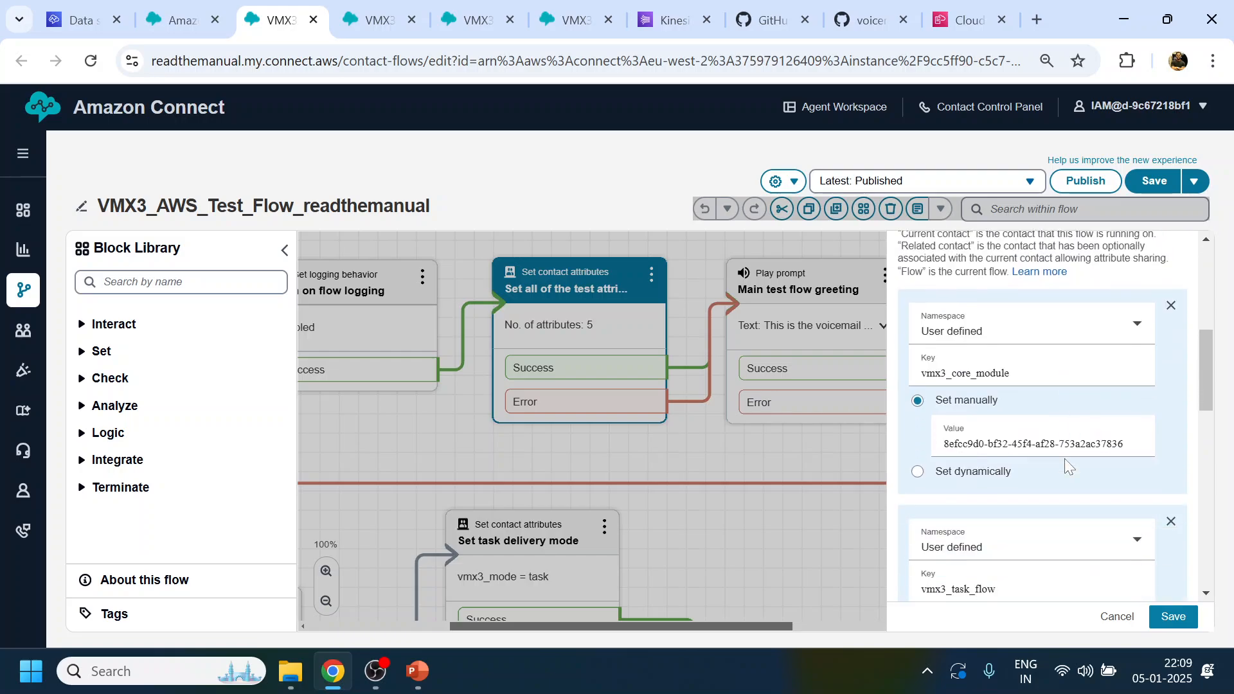
scroll(1062, 464, "down", 6)
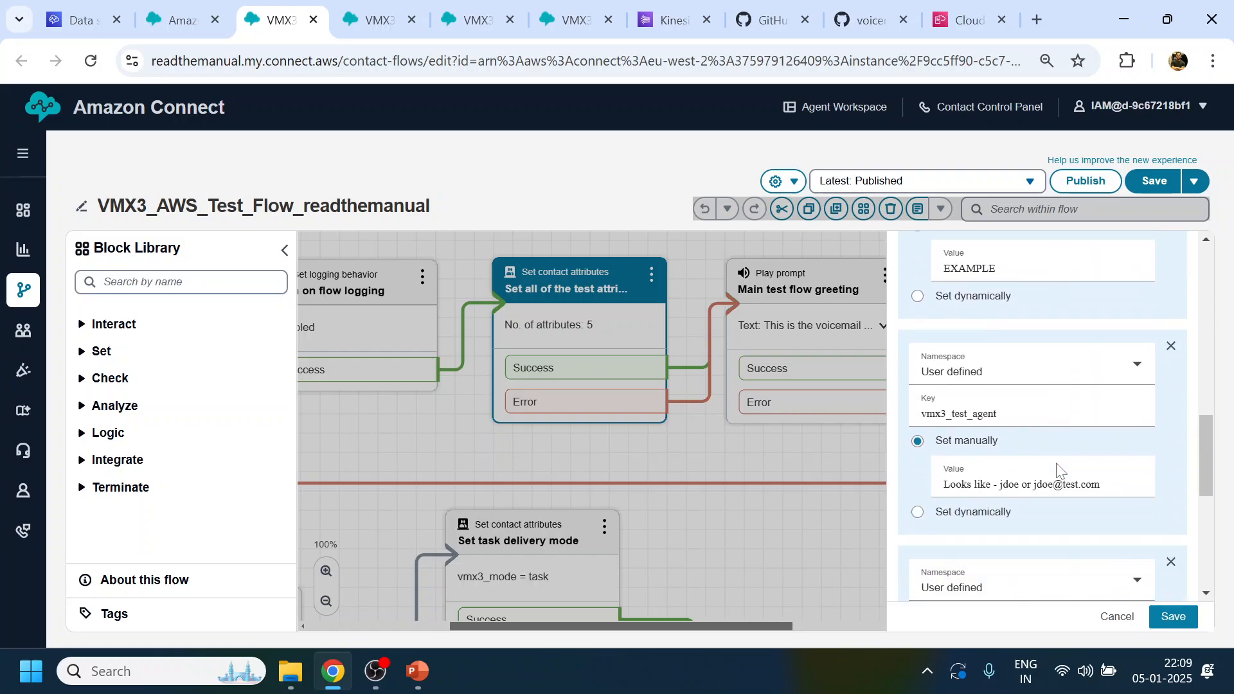
scroll(1057, 471, "down", 5)
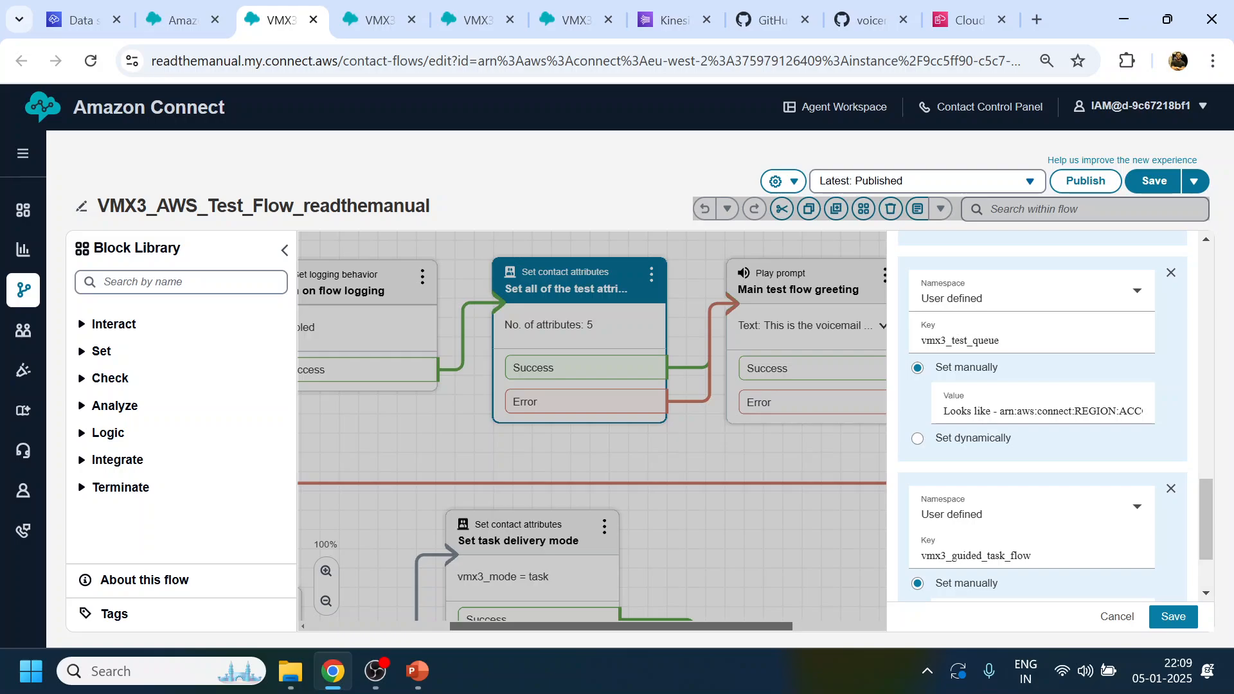
left_click_drag(939, 413, 1181, 421)
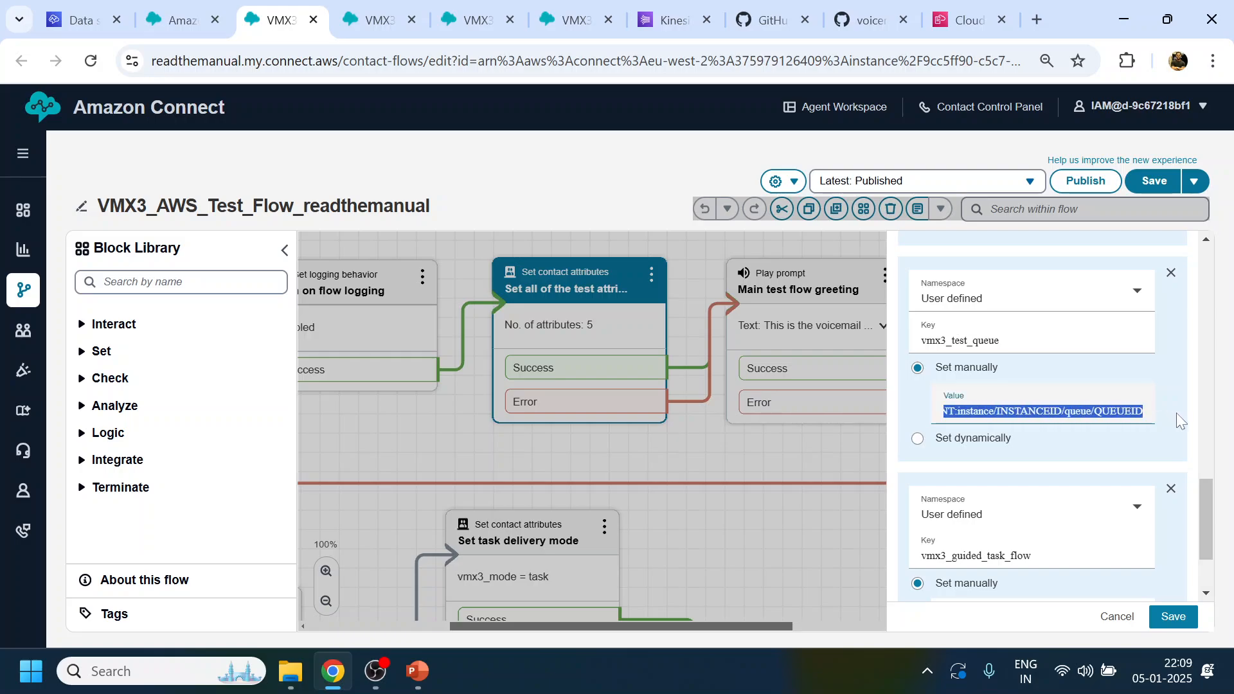
left_click(1116, 412)
left_click_drag(1087, 411, 1149, 416)
left_click(1005, 412)
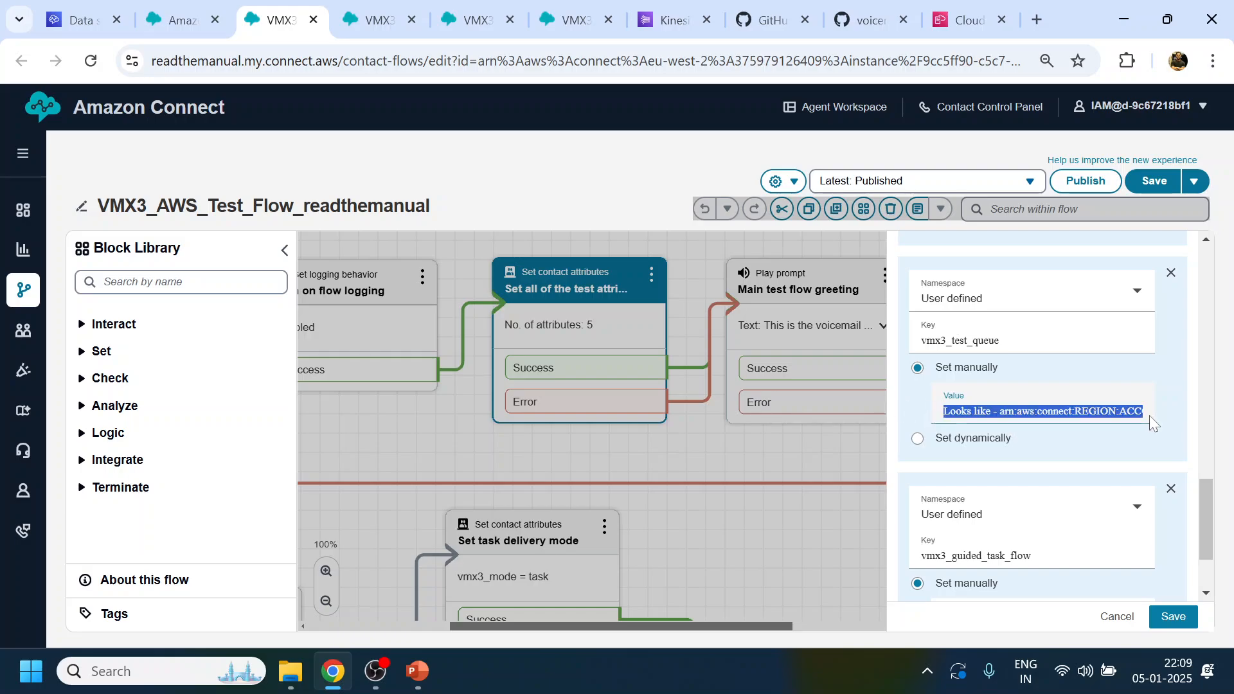
- Review the core module, task flow, test agent, test queue and guided task flow attributes again, and close the block without saving
scroll(1018, 340, "up", 3)
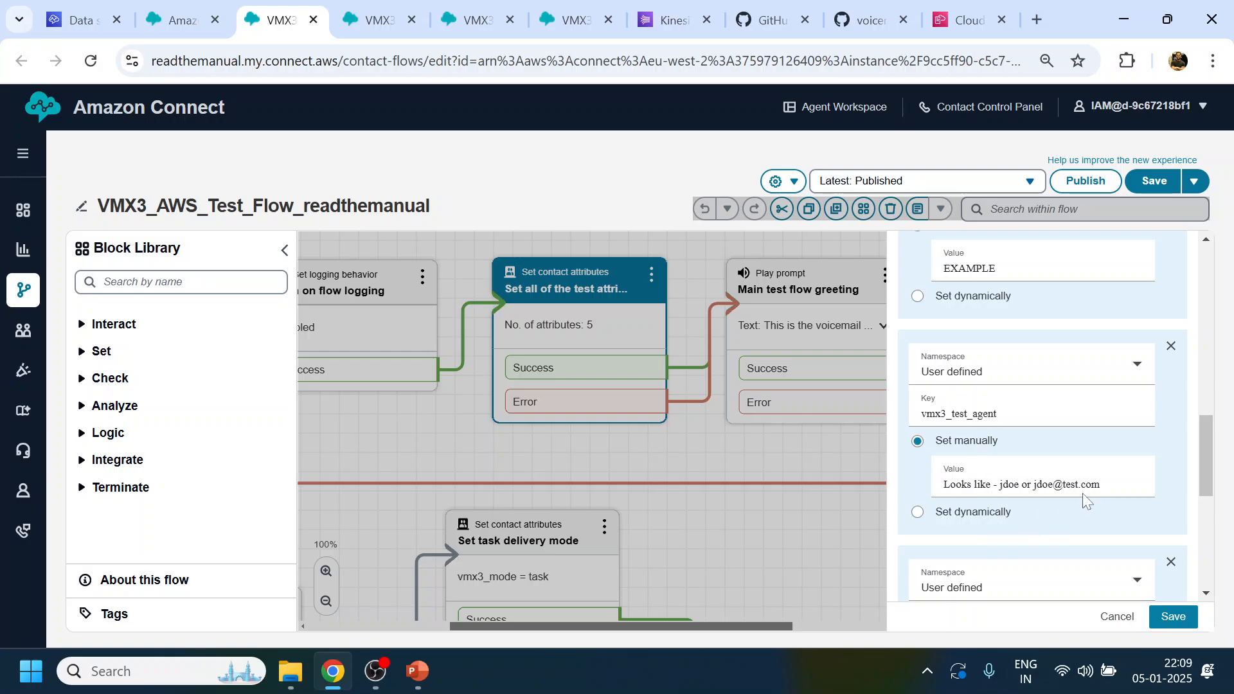
scroll(1002, 417, "up", 3)
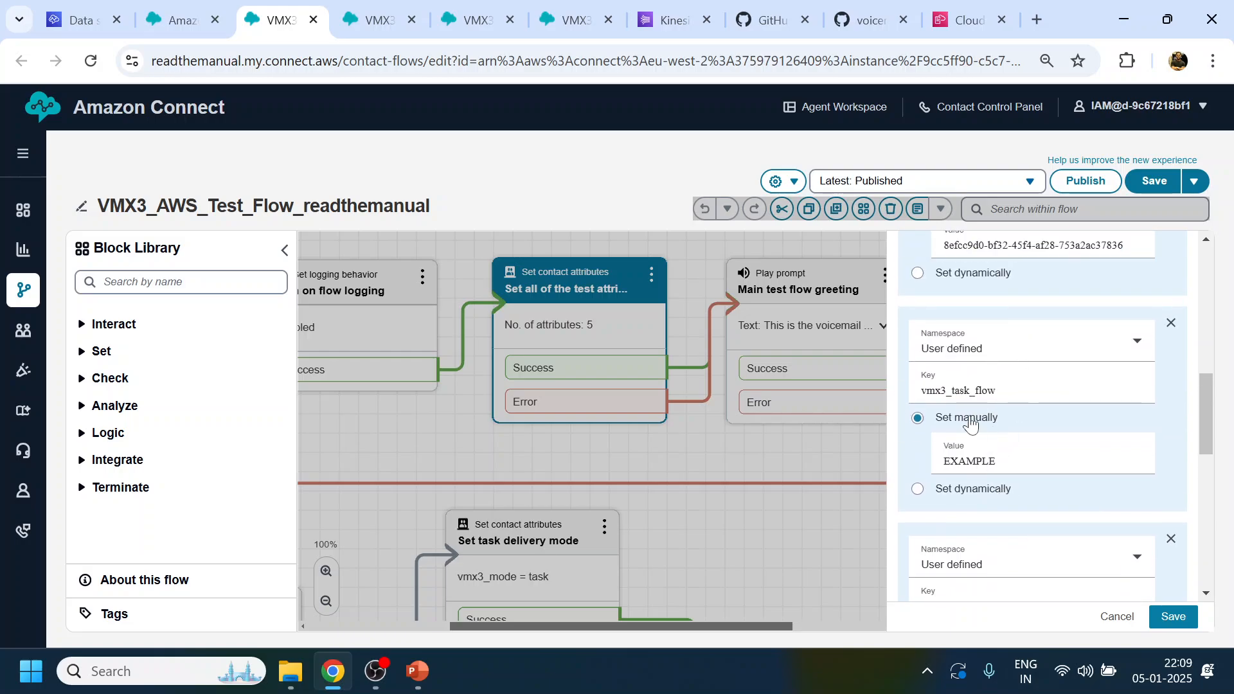
scroll(967, 411, "up", 3)
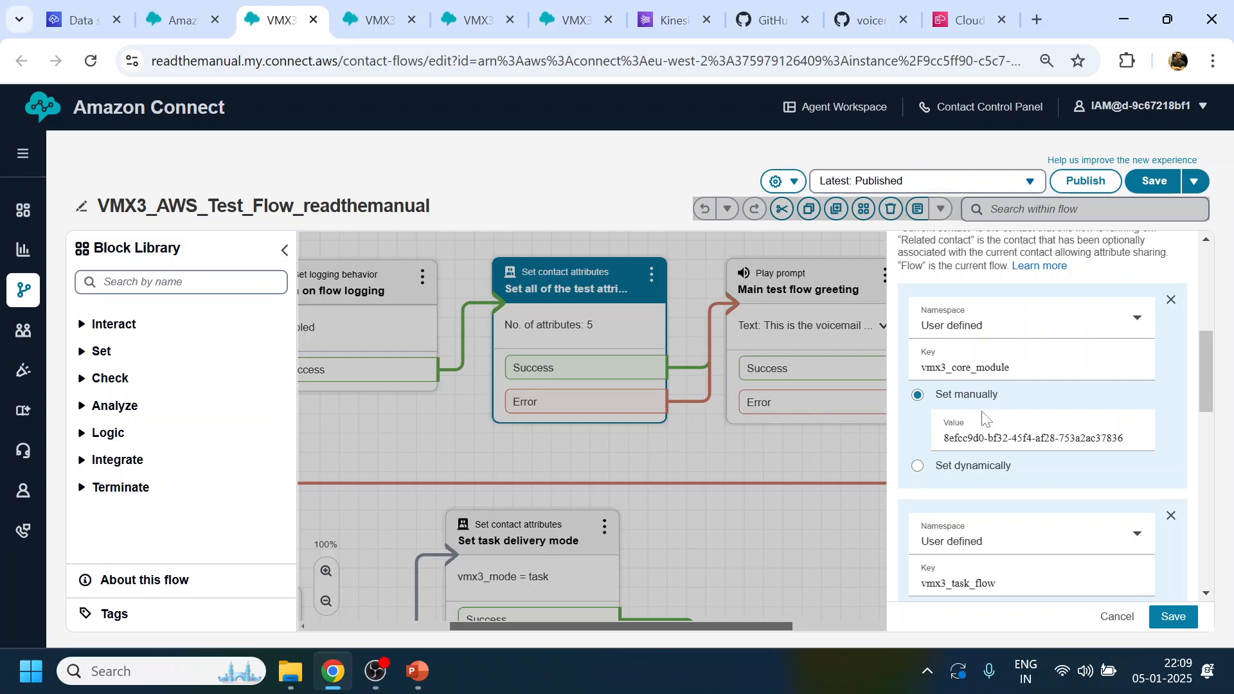
scroll(988, 443, "down", 2)
scroll(967, 508, "down", 3)
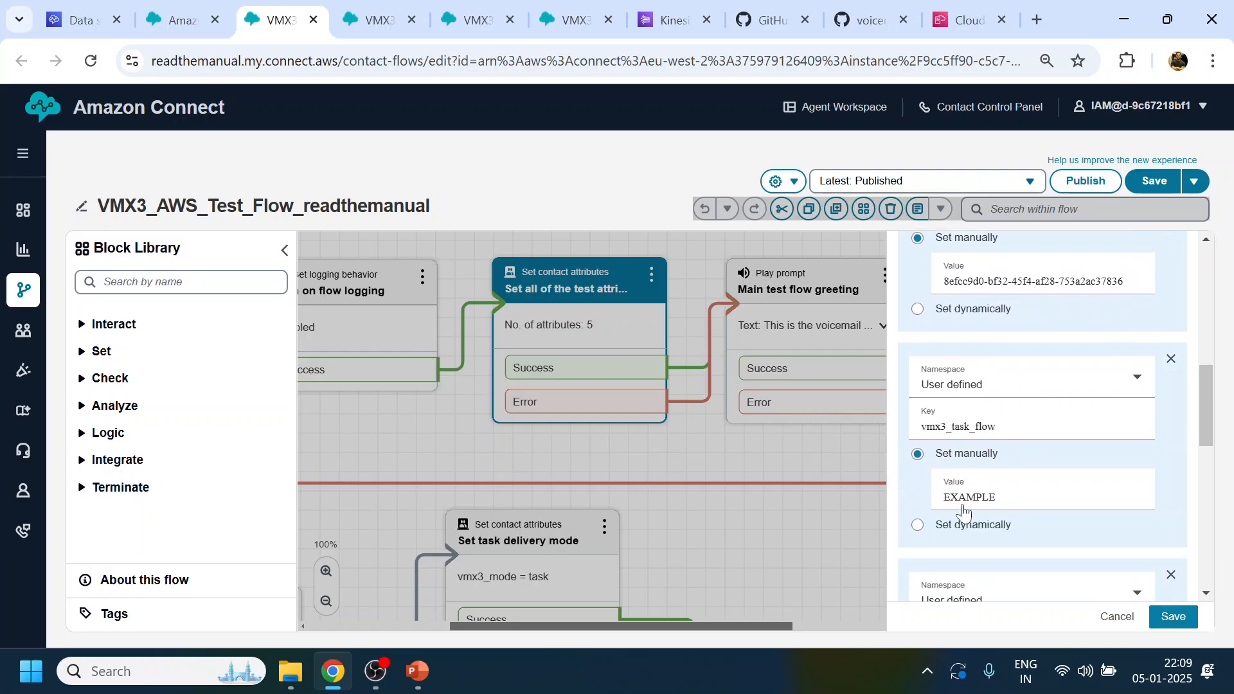
scroll(988, 463, "down", 5)
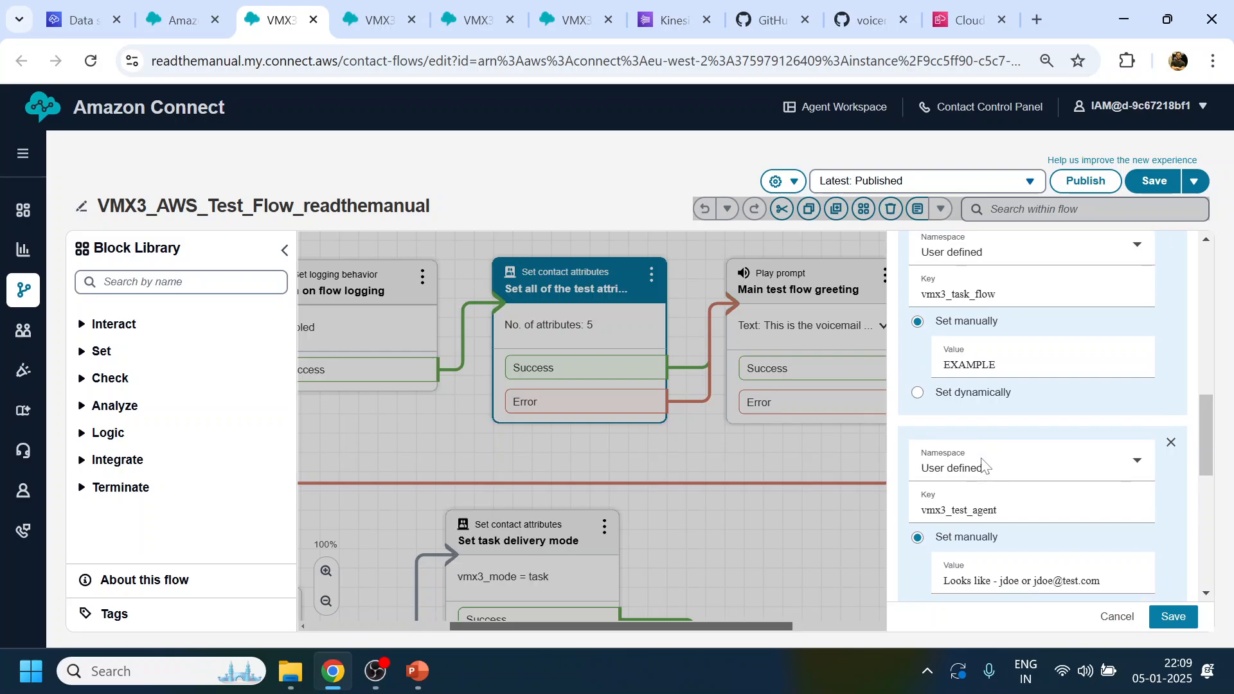
scroll(977, 467, "down", 3)
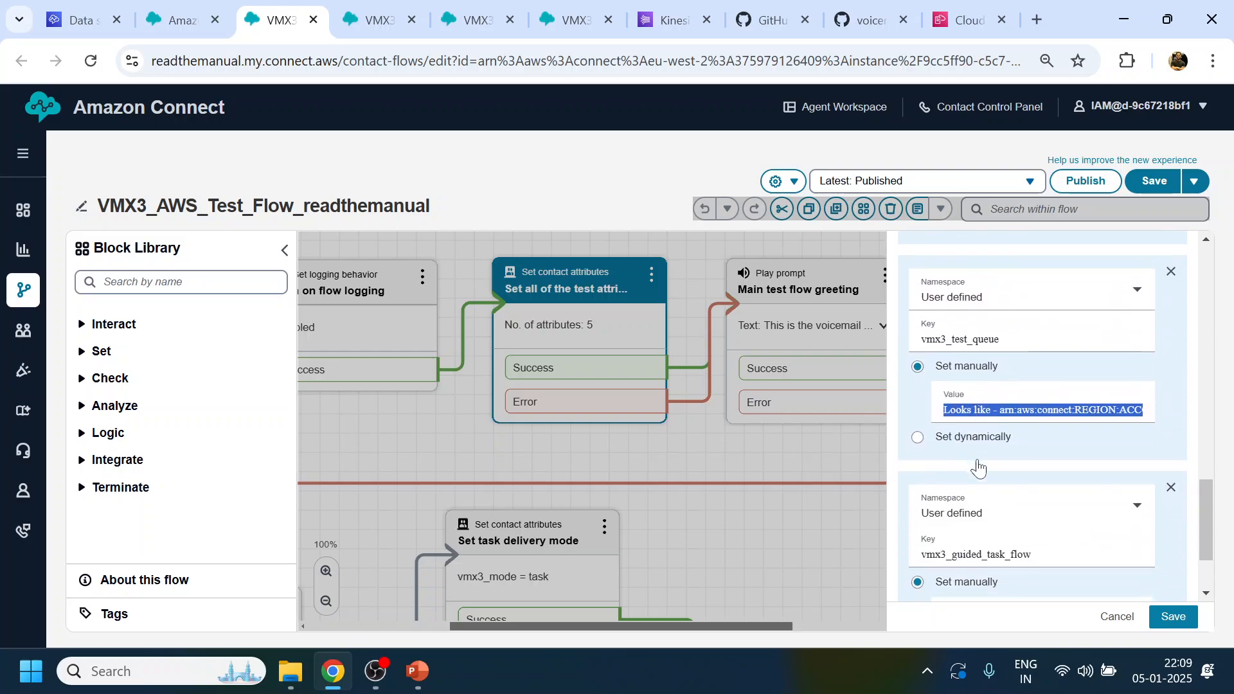
scroll(1024, 501, "down", 1)
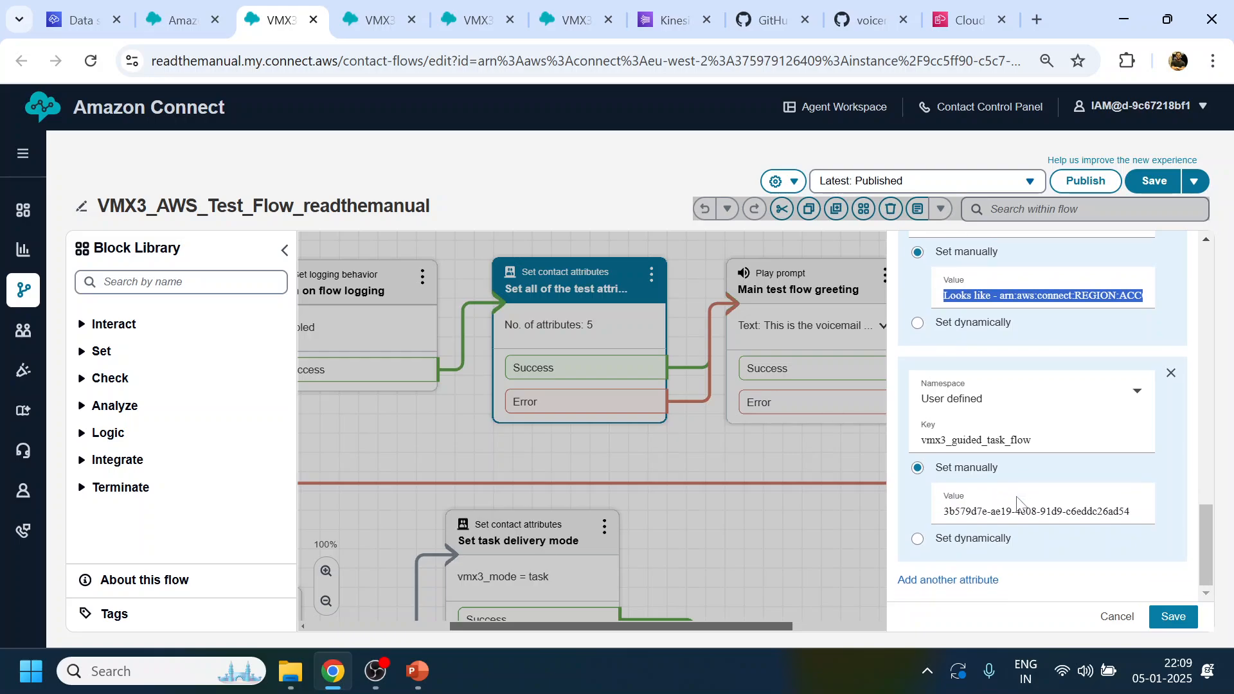
left_click(1117, 617)
- Reopen the test attributes block near the flow's entry and check the vmx3_test_agent and vmx3_test_queue values
left_click_drag(1009, 356, 1148, 442)
left_click(719, 329)
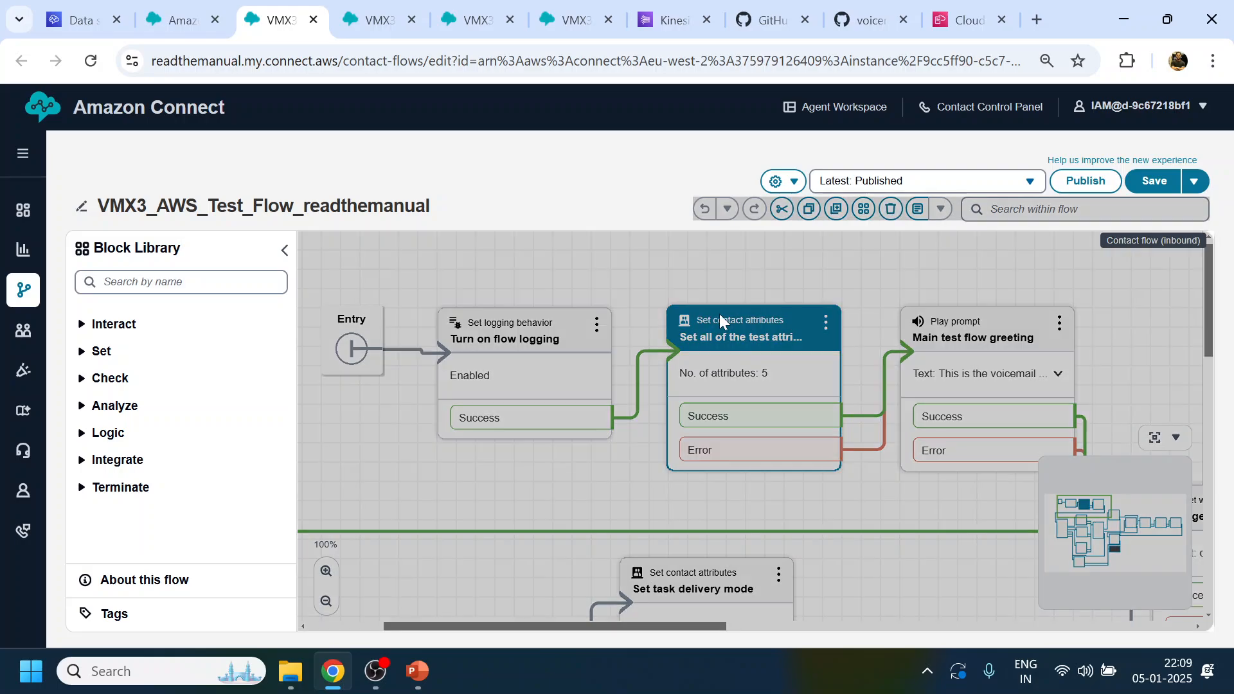
scroll(1074, 431, "down", 5)
scroll(1041, 418, "down", 3)
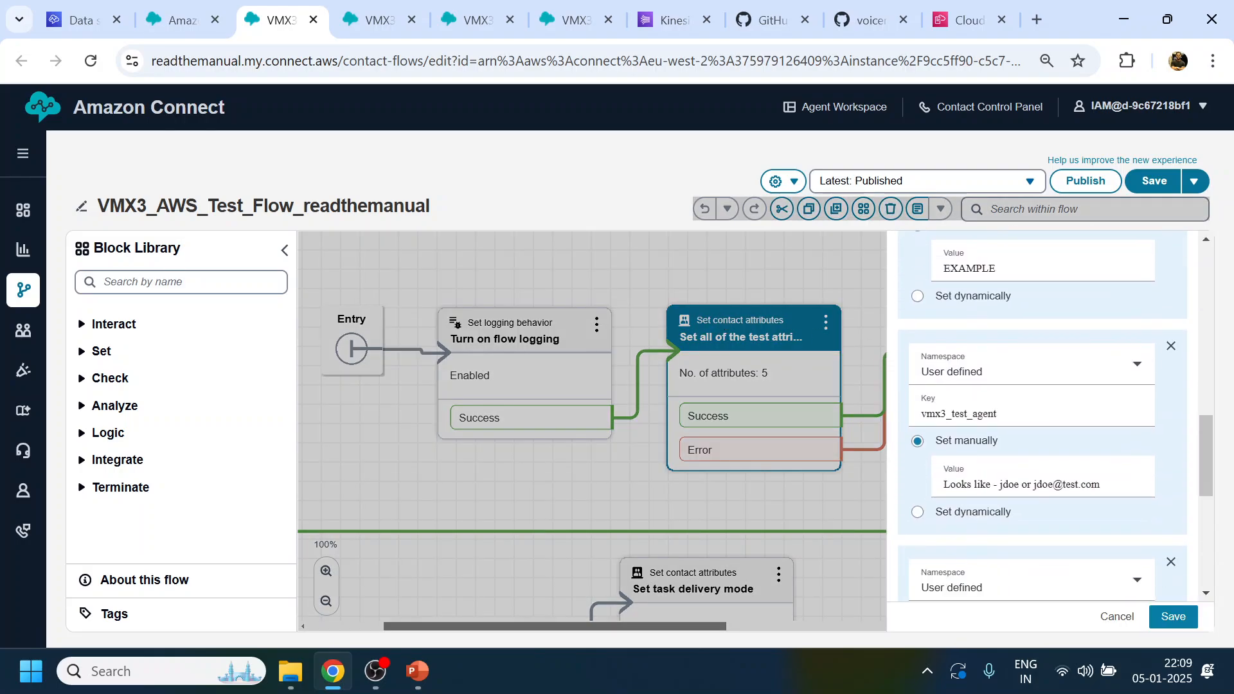
scroll(996, 437, "down", 3)
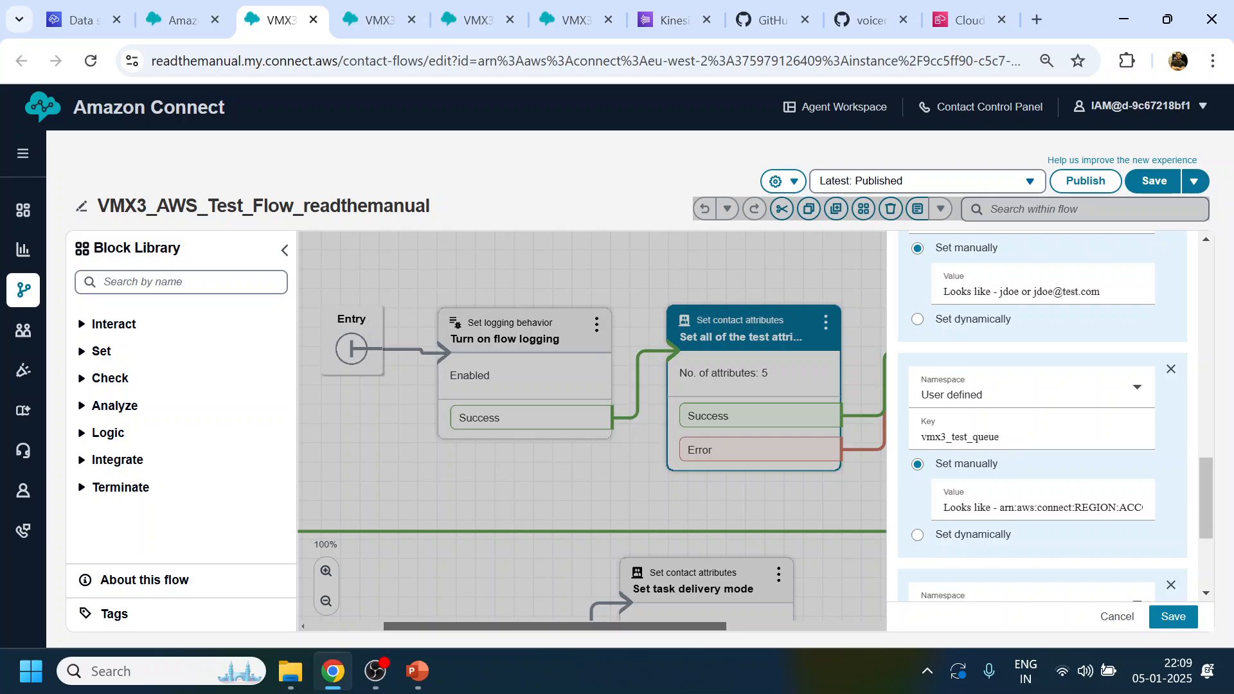
- Switch to the GitHub installation instructions and reread the section on assigning a test number
left_click(760, 15)
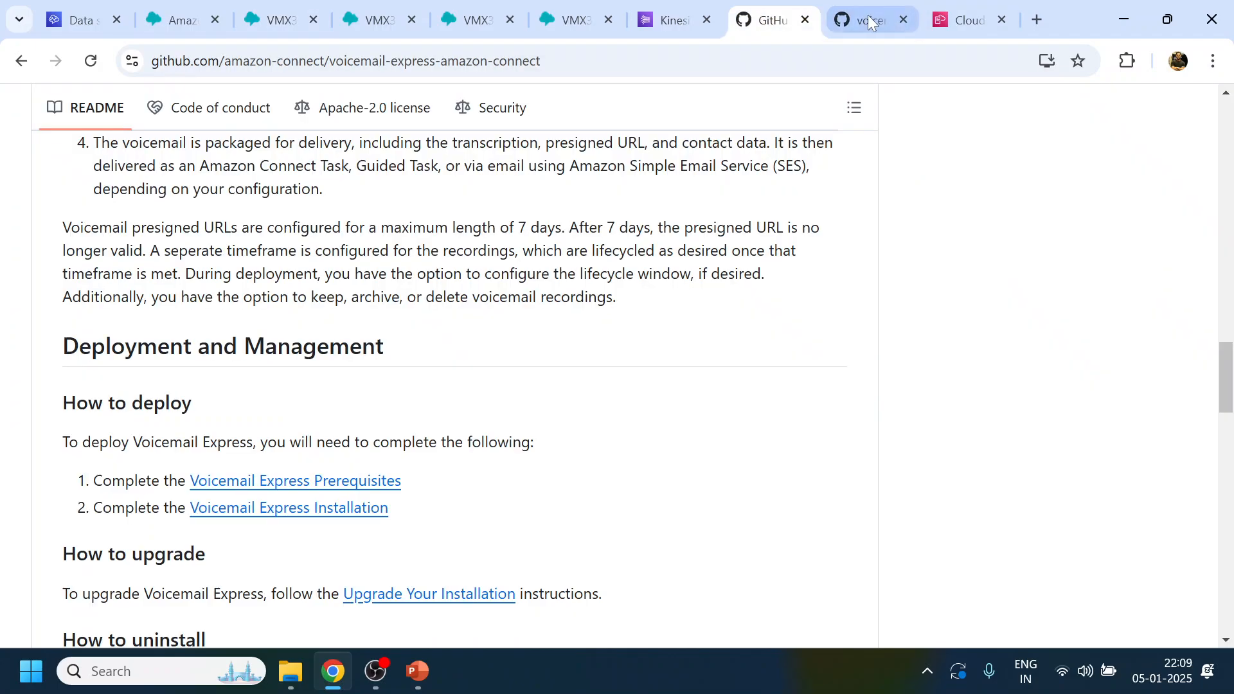
left_click(865, 19)
scroll(763, 409, "down", 4)
scroll(764, 409, "up", 4)
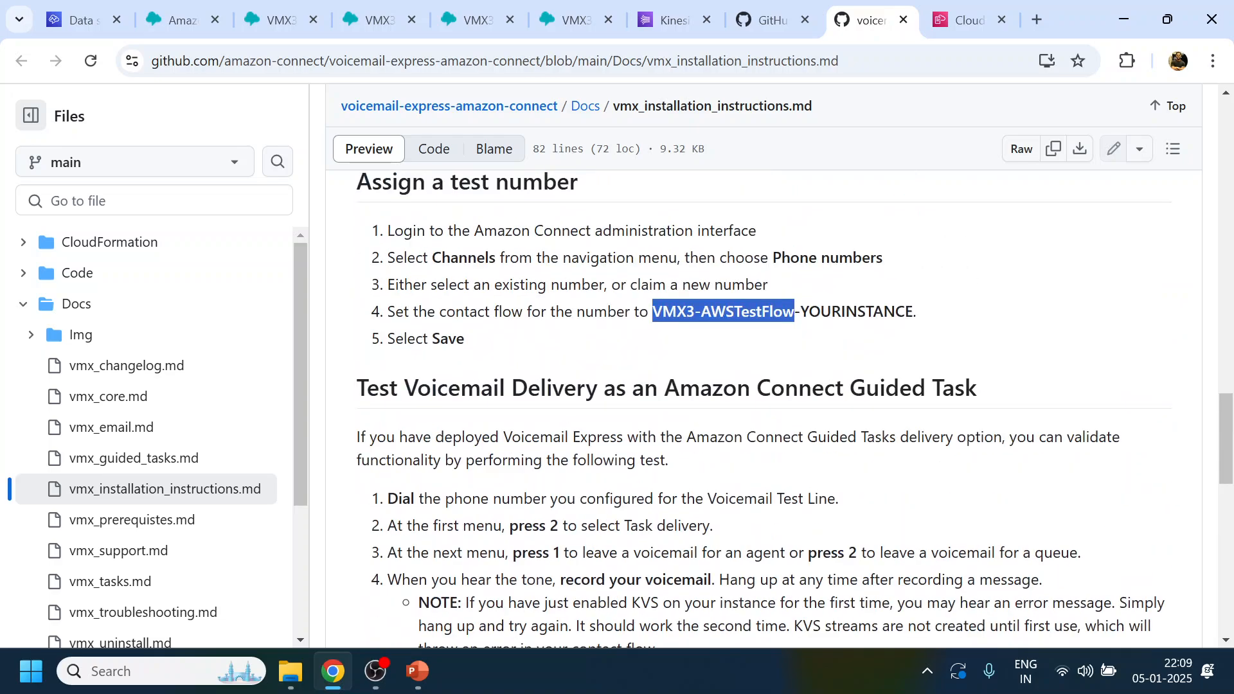
- Return to Amazon Connect and open the Phone numbers page in a new browser tab
left_click(168, 8)
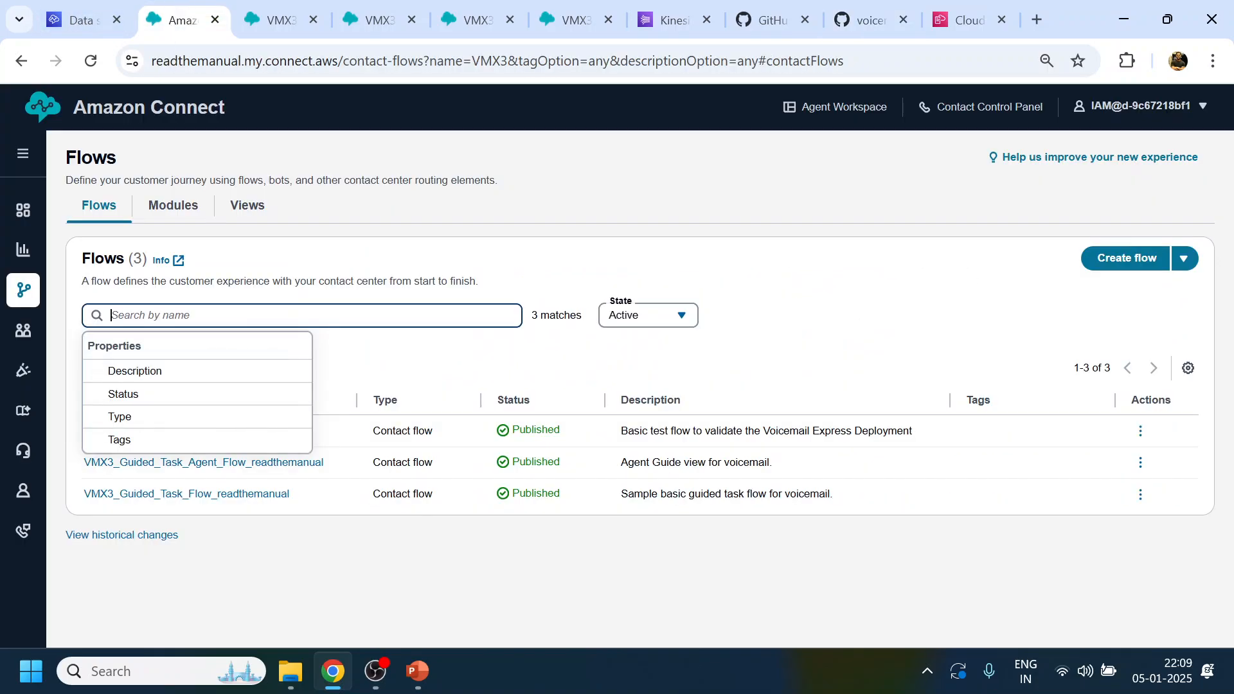
mouse_move(23, 483)
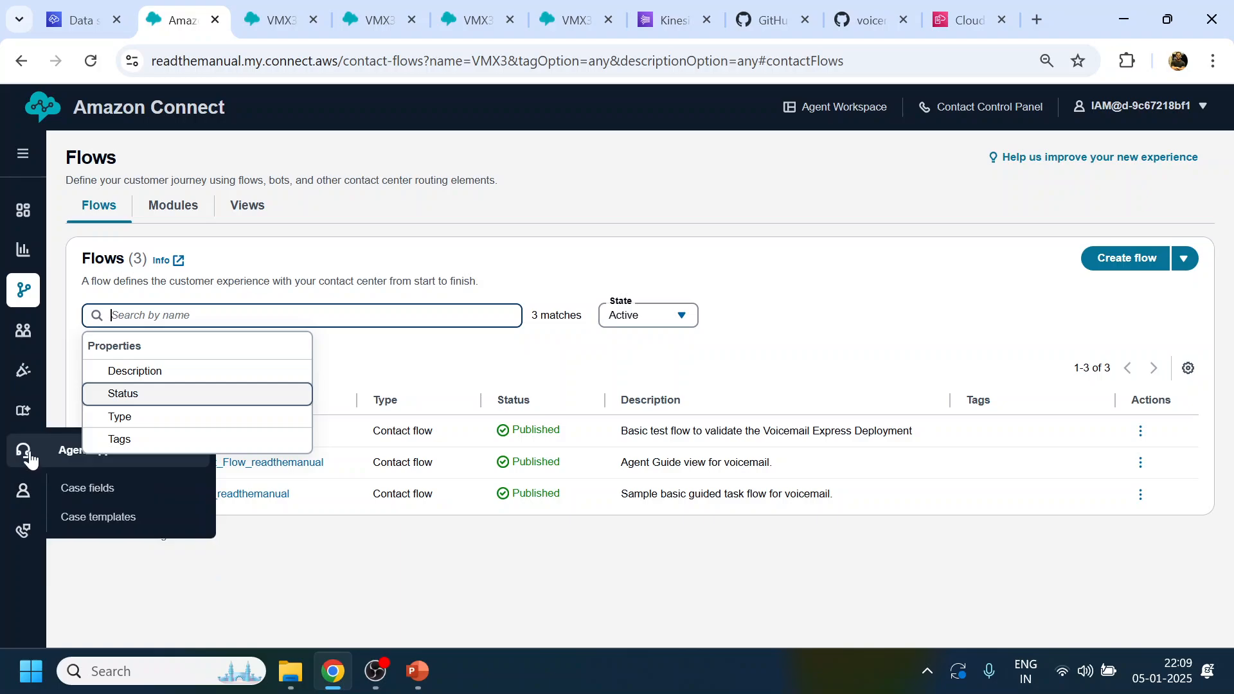
mouse_move(23, 531)
right_click(110, 546)
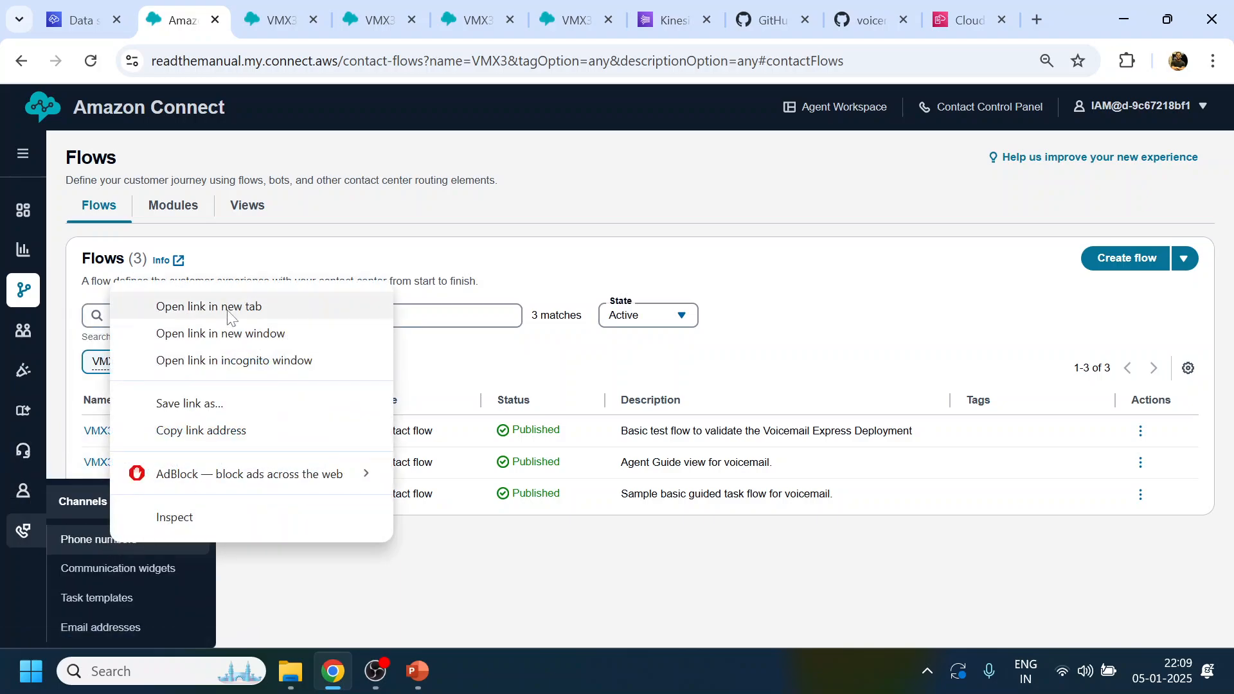
left_click(231, 307)
left_click(243, 21)
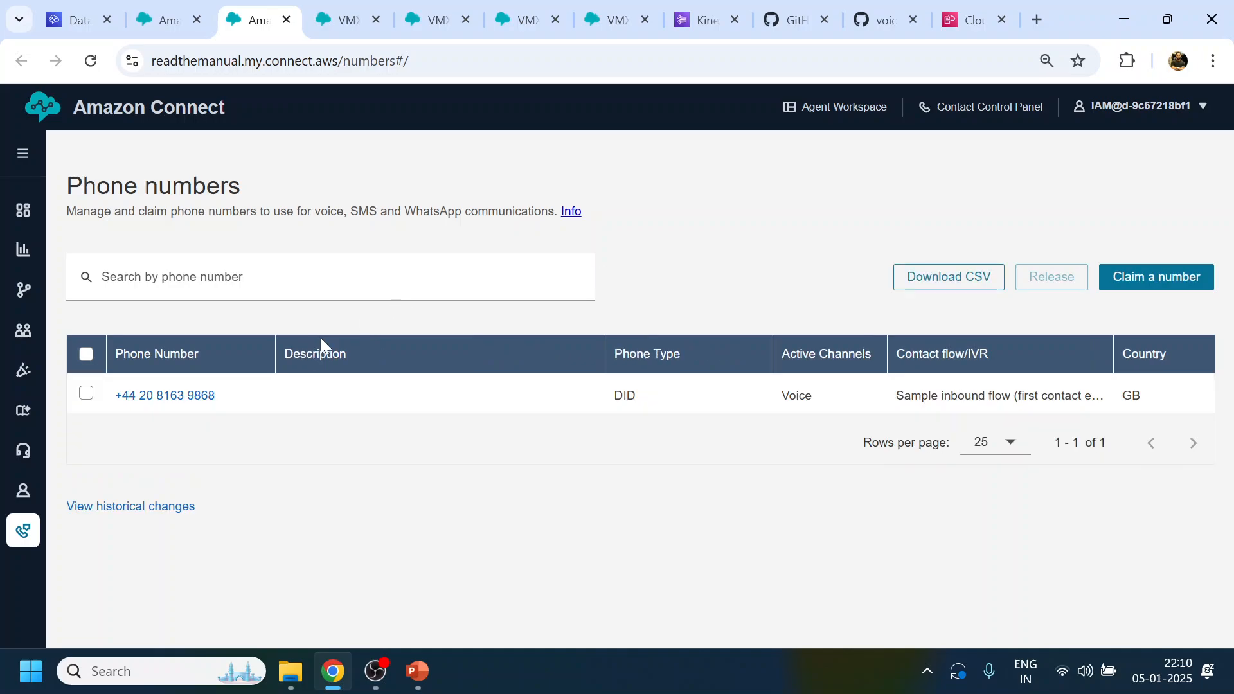
- Open the listed GB phone number and set its contact flow to VMX3_AWS_Test_Flow_readthemanual
left_click(186, 396)
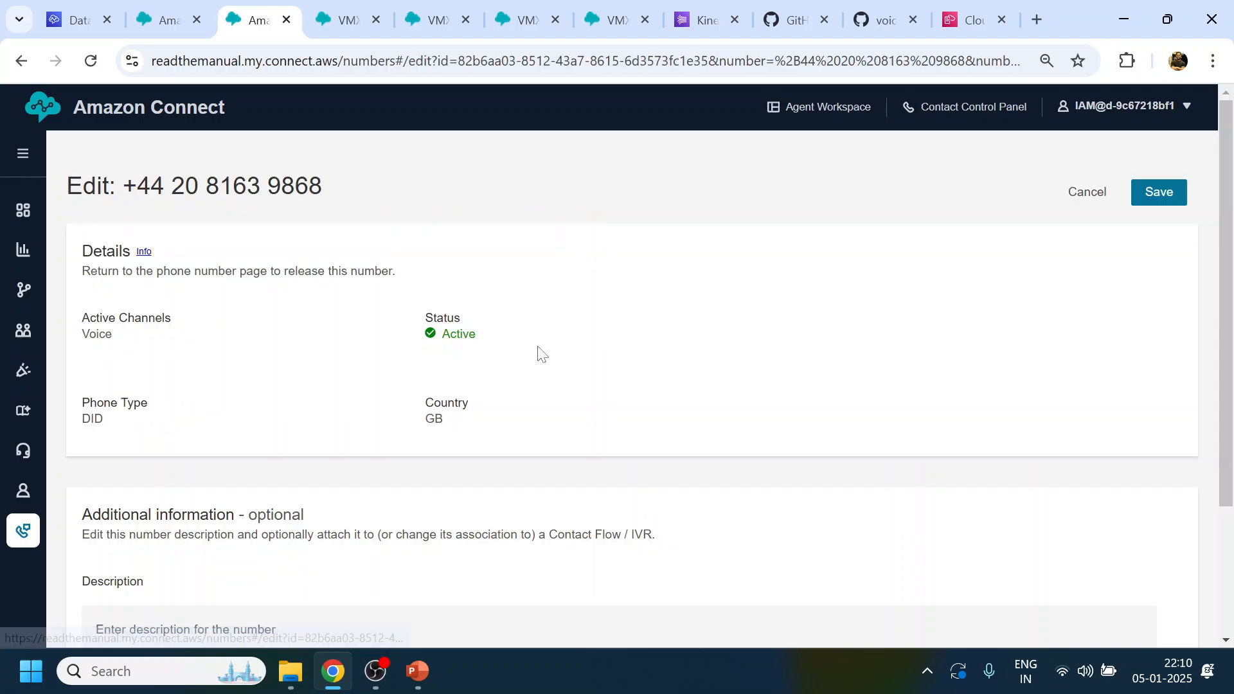
scroll(531, 578, "down", 3)
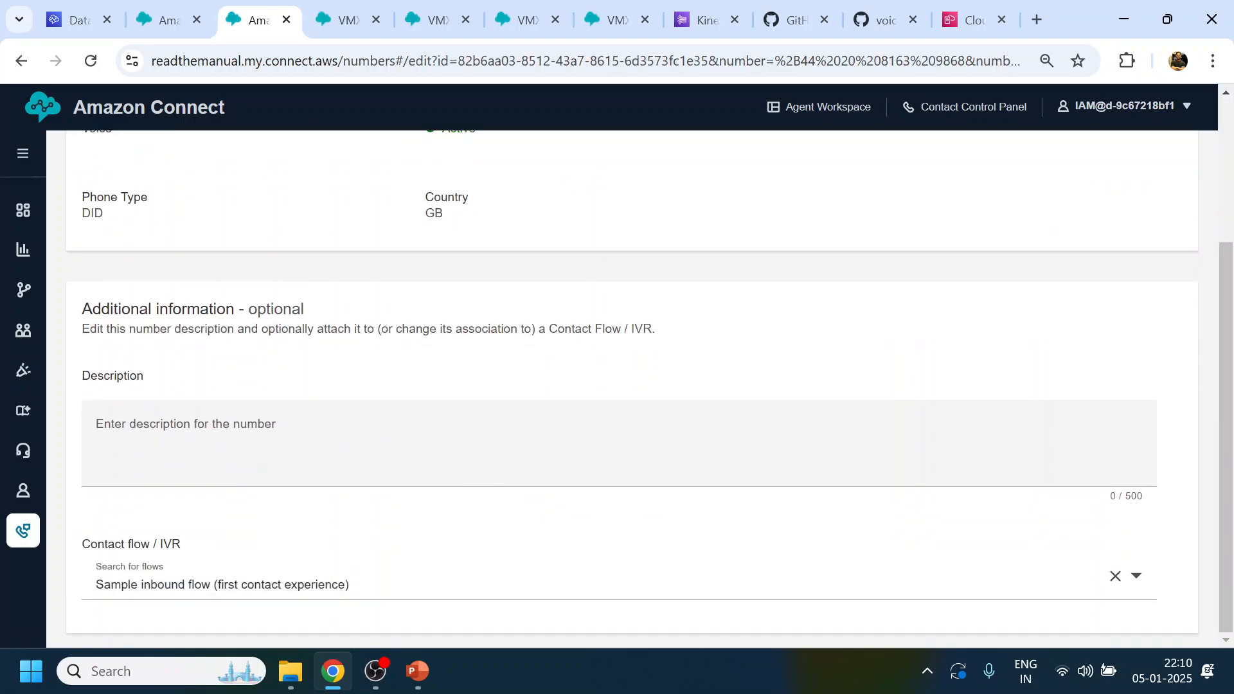
left_click(421, 581)
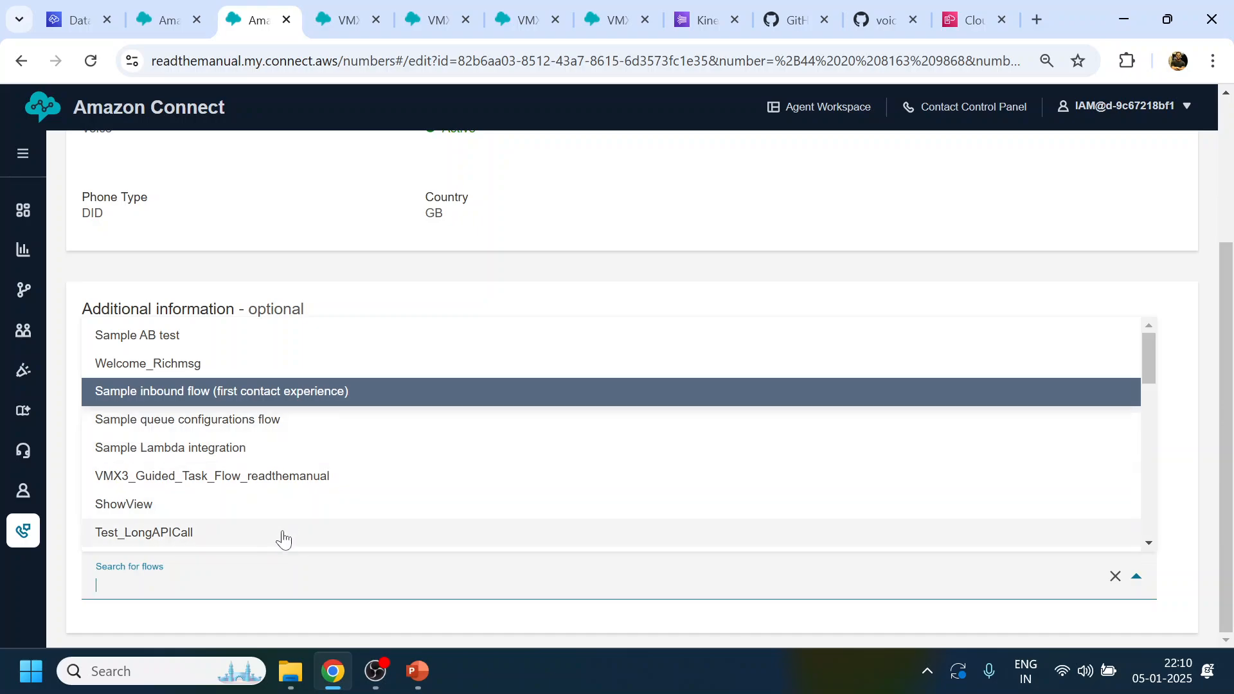
type("vmx3")
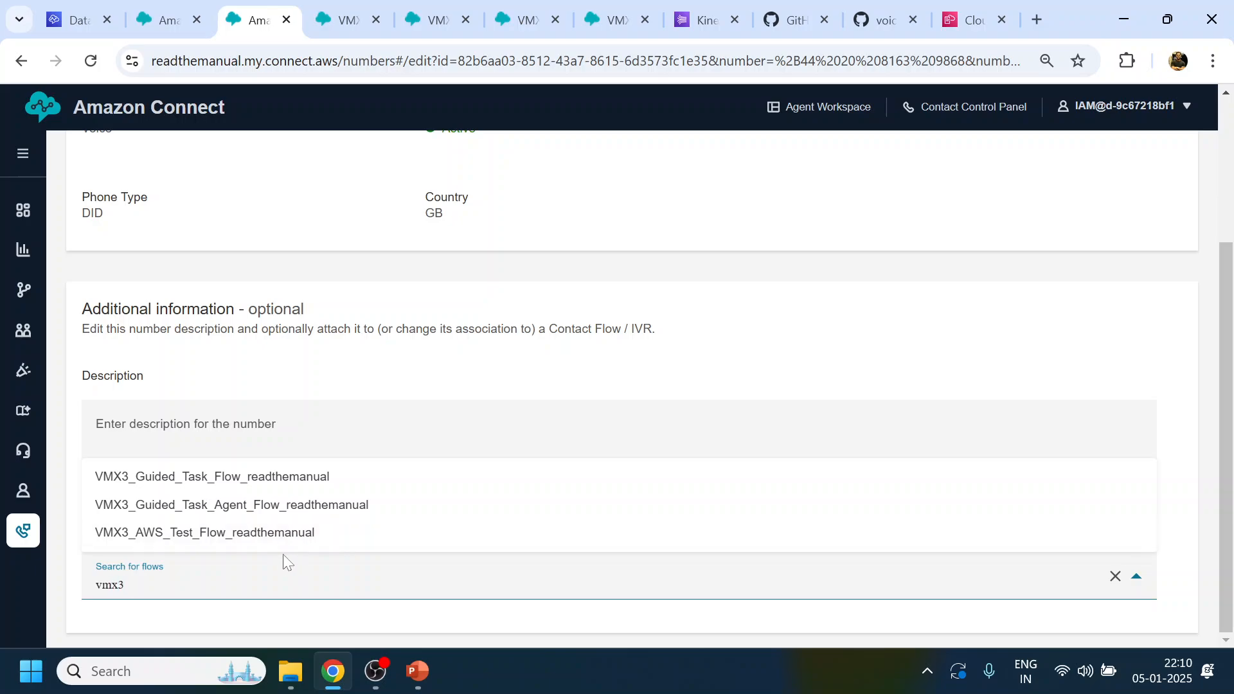
left_click(304, 543)
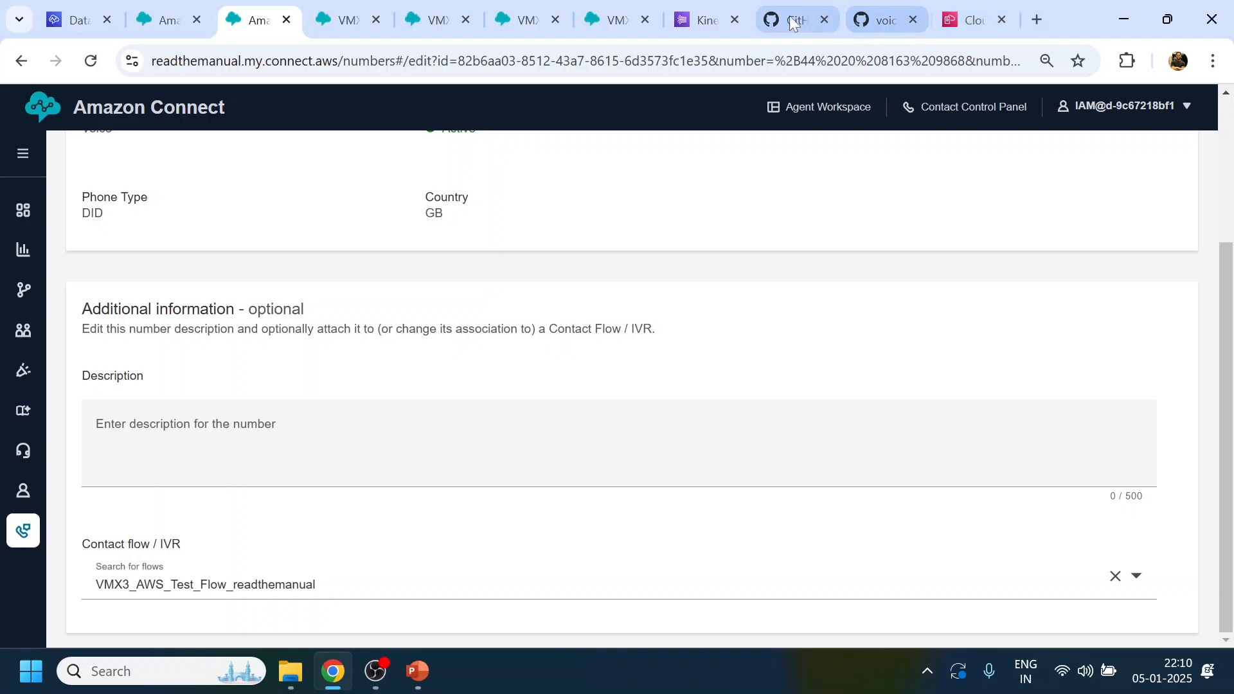
- Check the test flow name in the GitHub installation instructions, and save the phone number's flow assignment in Amazon Connect
left_click(886, 19)
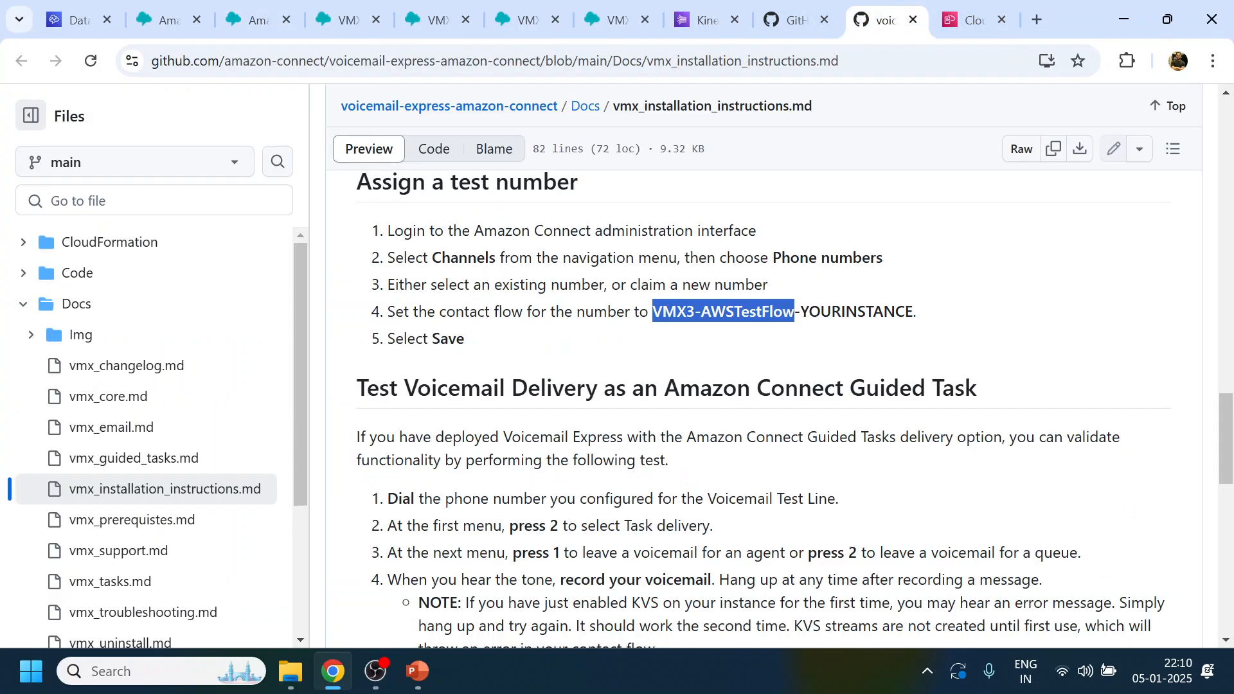
left_click_drag(725, 312, 794, 311)
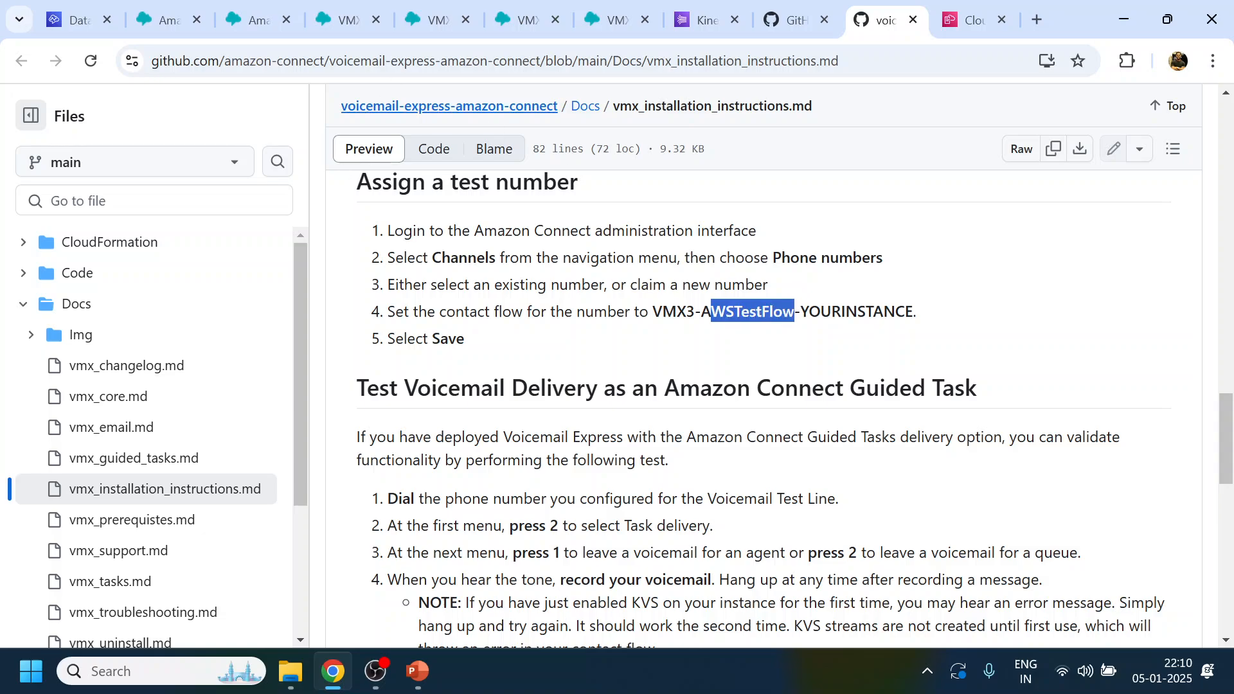
left_click(168, 19)
left_click(250, 16)
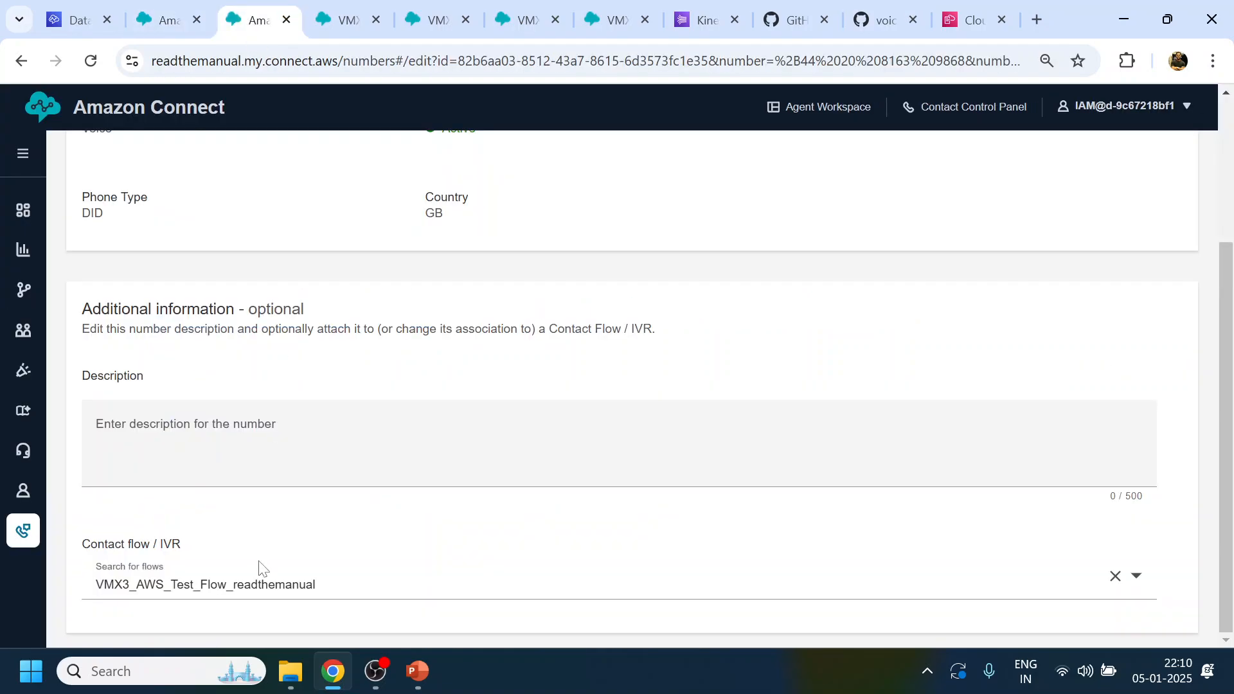
scroll(1159, 538, "up", 2)
scroll(1132, 242, "up", 2)
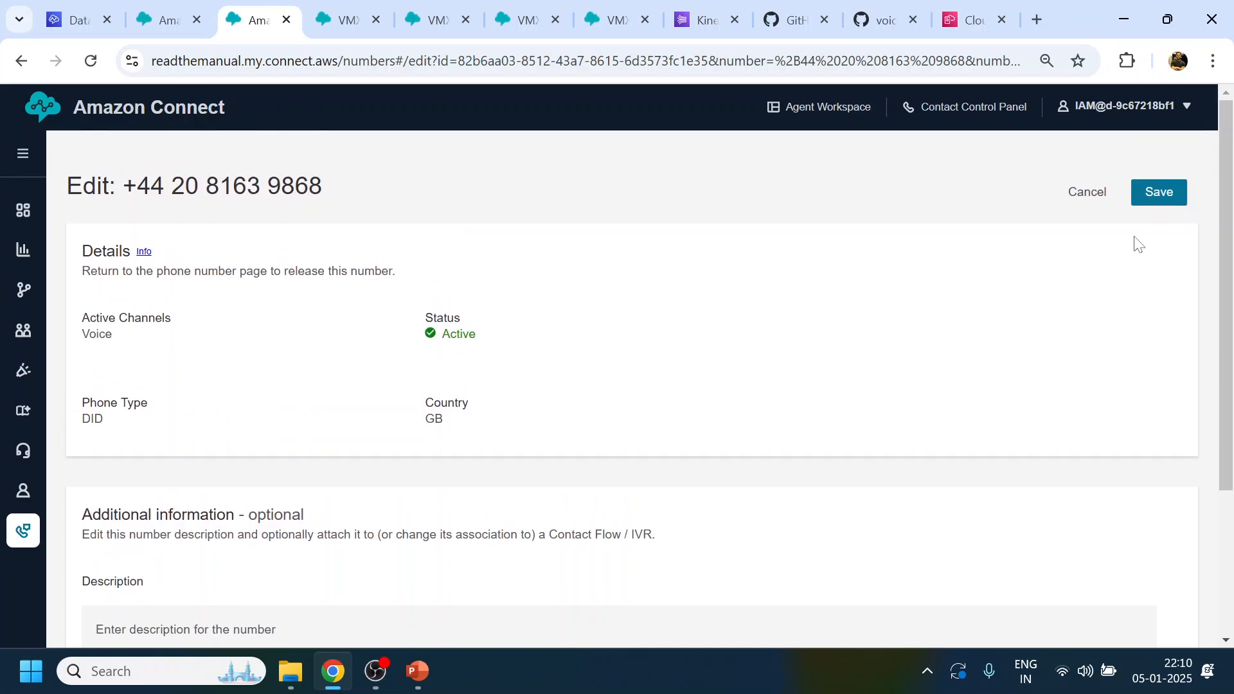
left_click(1160, 196)
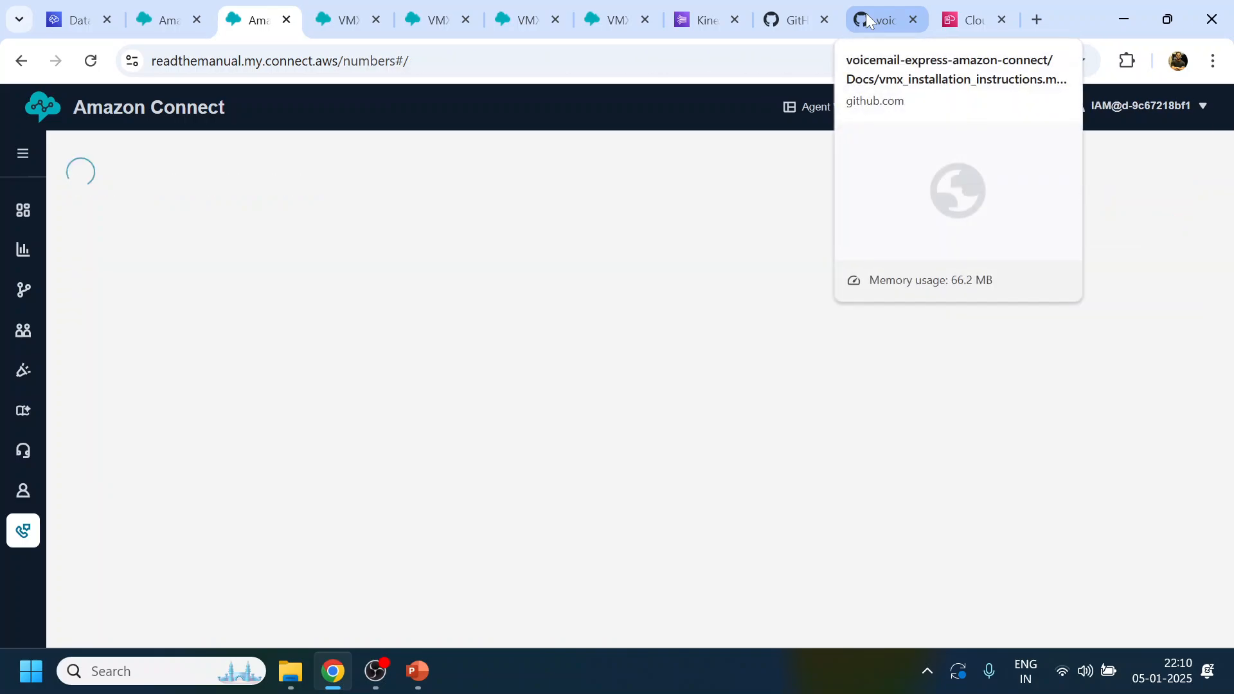
- Return to the GitHub installation instructions and compare the sections on testing voicemail delivery as a guided task and as a task
left_click(792, 19)
left_click(888, 20)
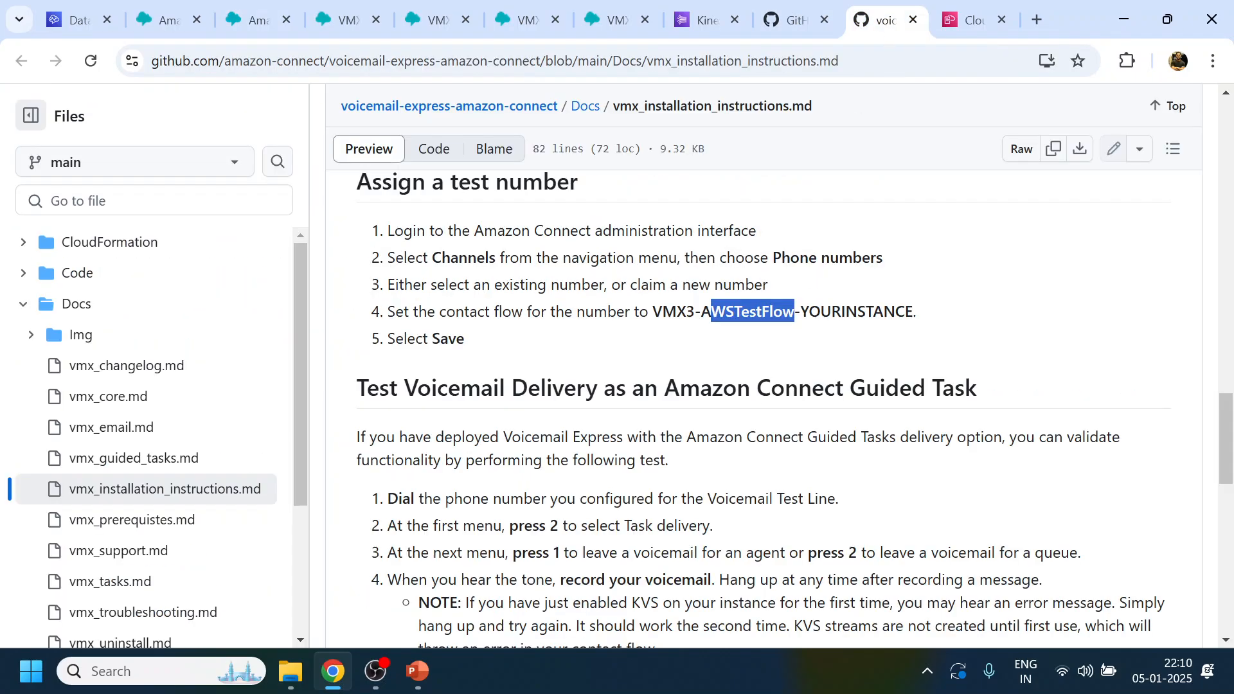
scroll(532, 392, "down", 2)
scroll(532, 392, "up", 3)
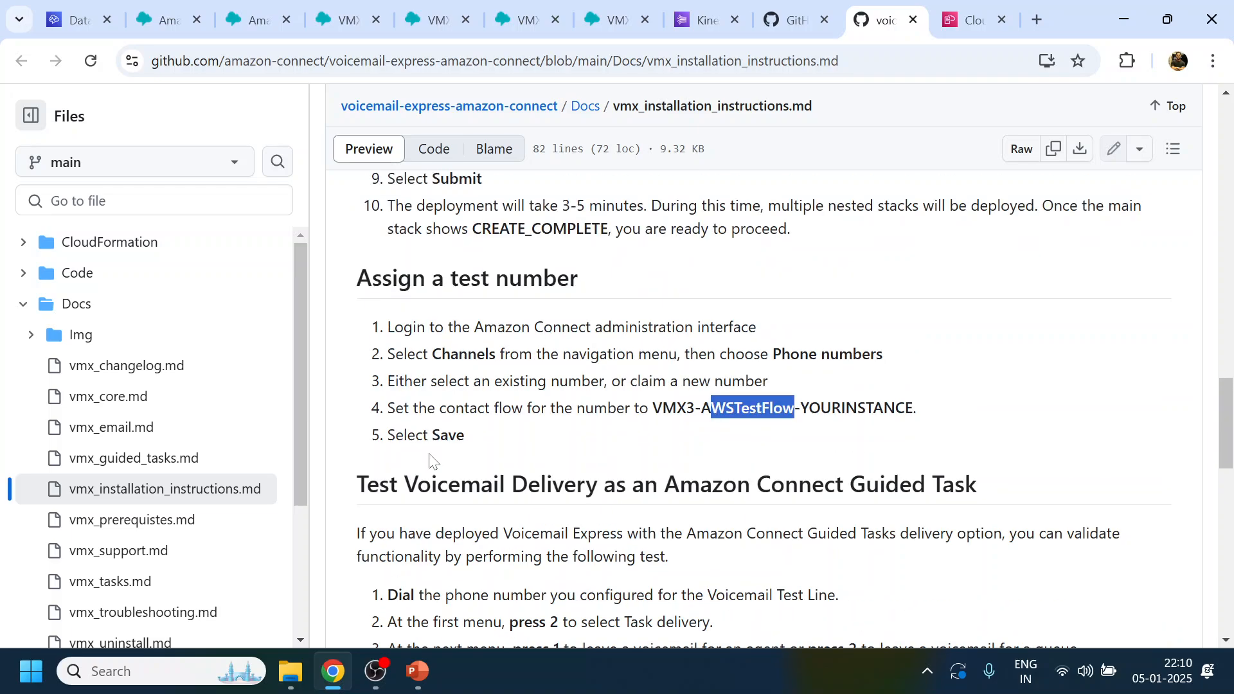
scroll(533, 392, "down", 3)
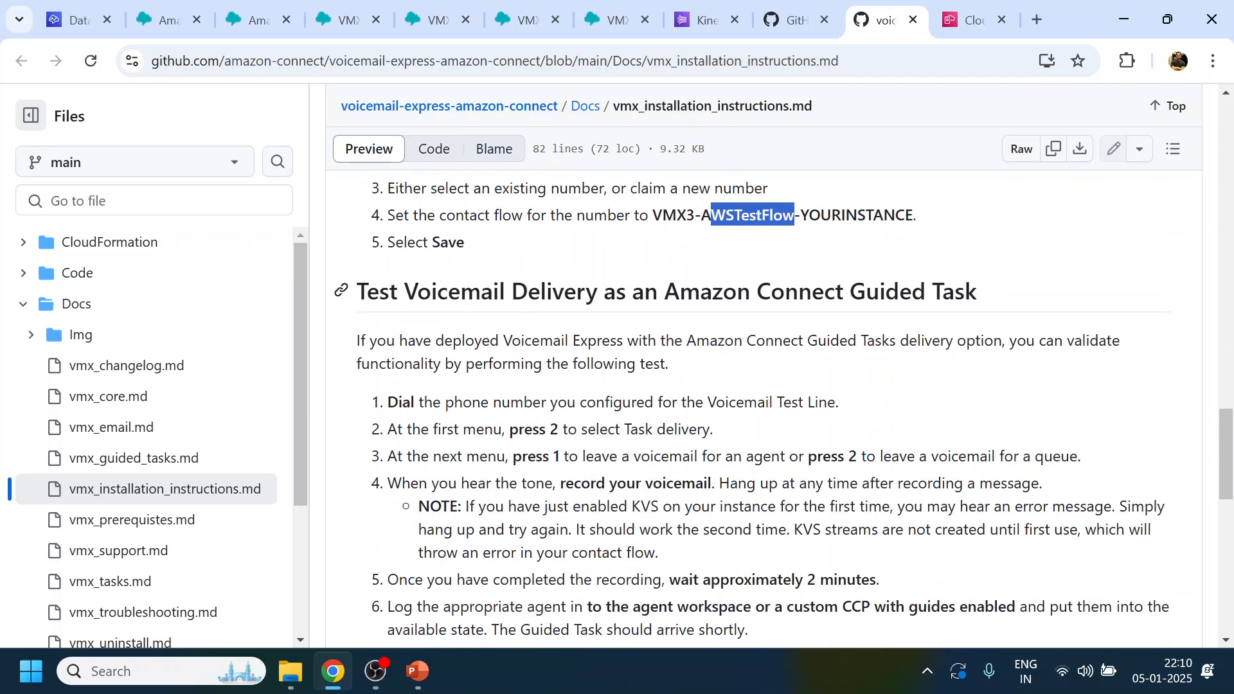
left_click_drag(357, 290, 1014, 302)
left_click(1014, 302)
scroll(803, 419, "down", 4)
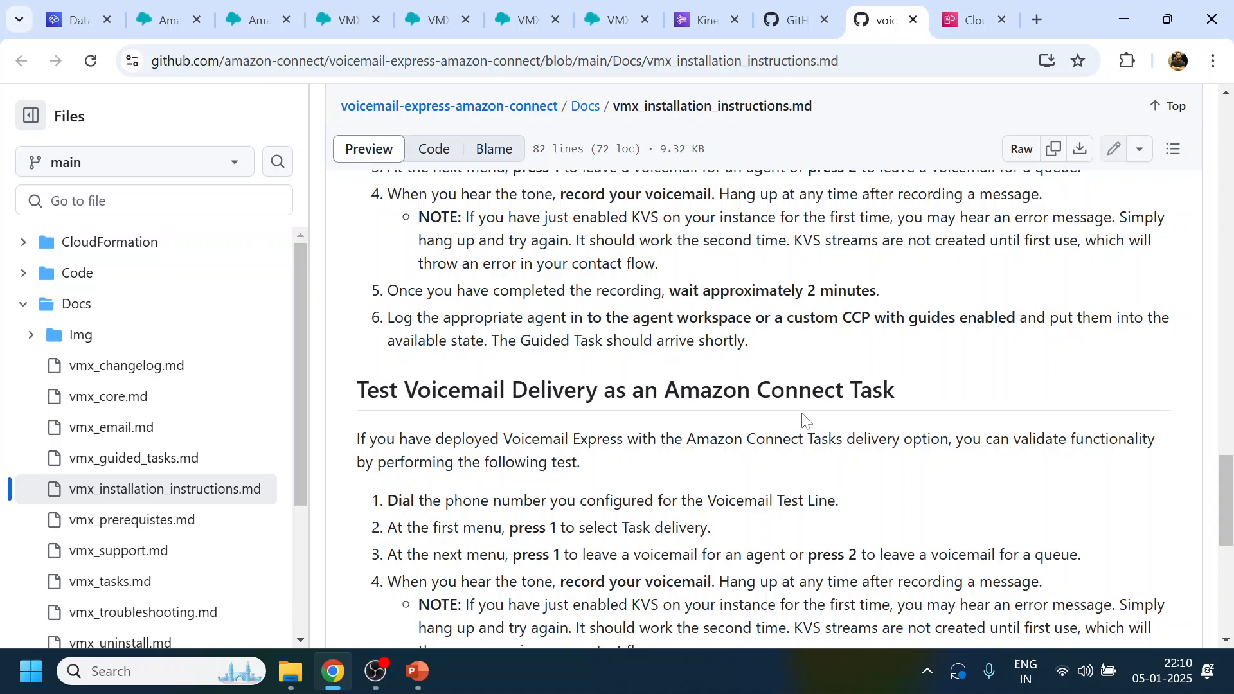
left_click_drag(357, 390, 915, 421)
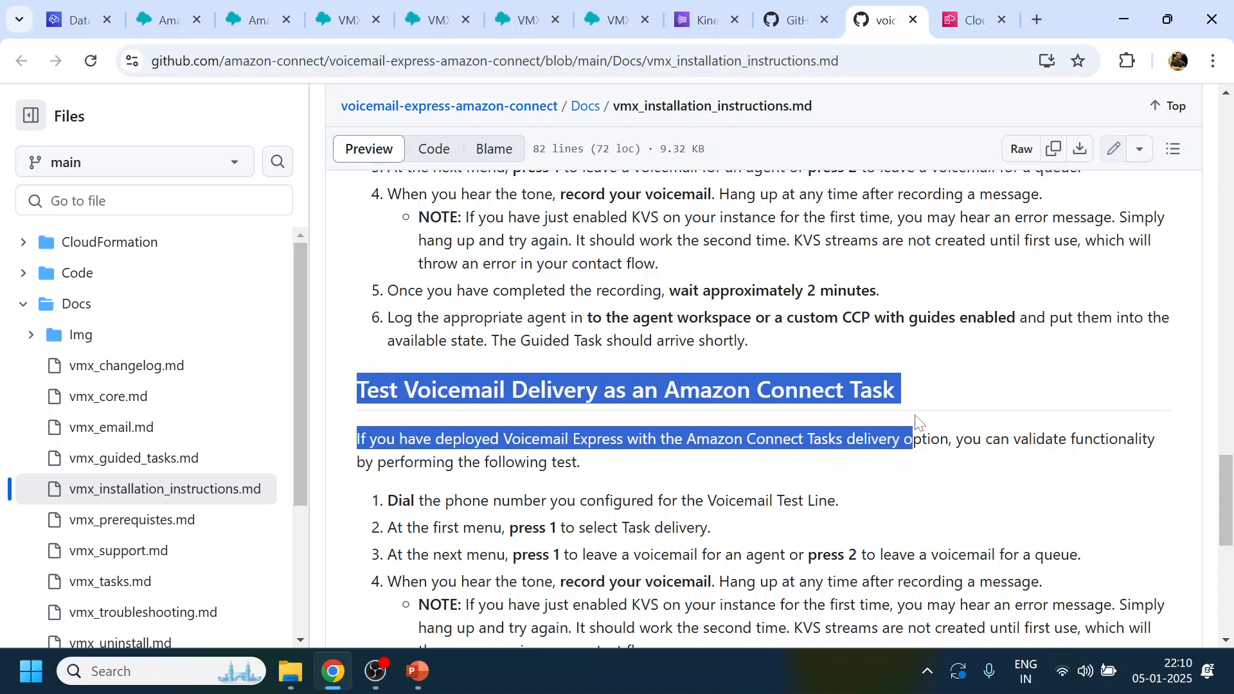
left_click(738, 518)
scroll(445, 494, "up", 3)
scroll(446, 494, "down", 3)
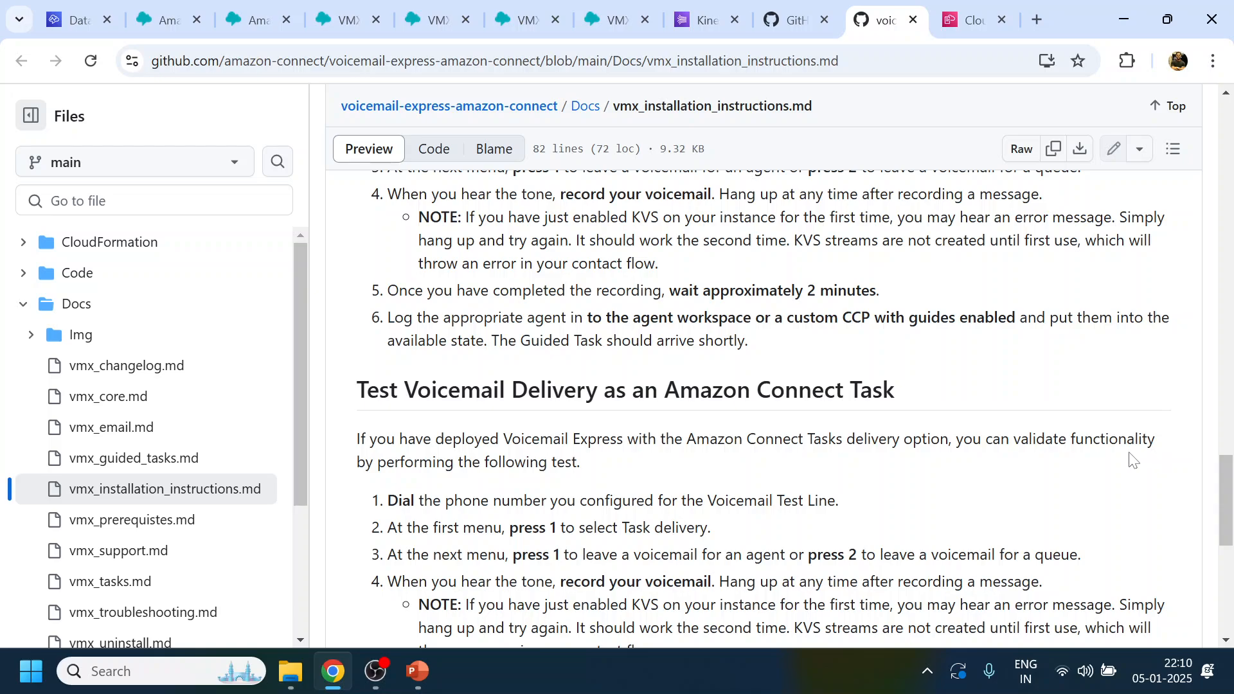
- Read the numbered instructions for testing voicemail delivery as an Amazon Connect Task, from dialing to logging the agent in
scroll(518, 489, "down", 1)
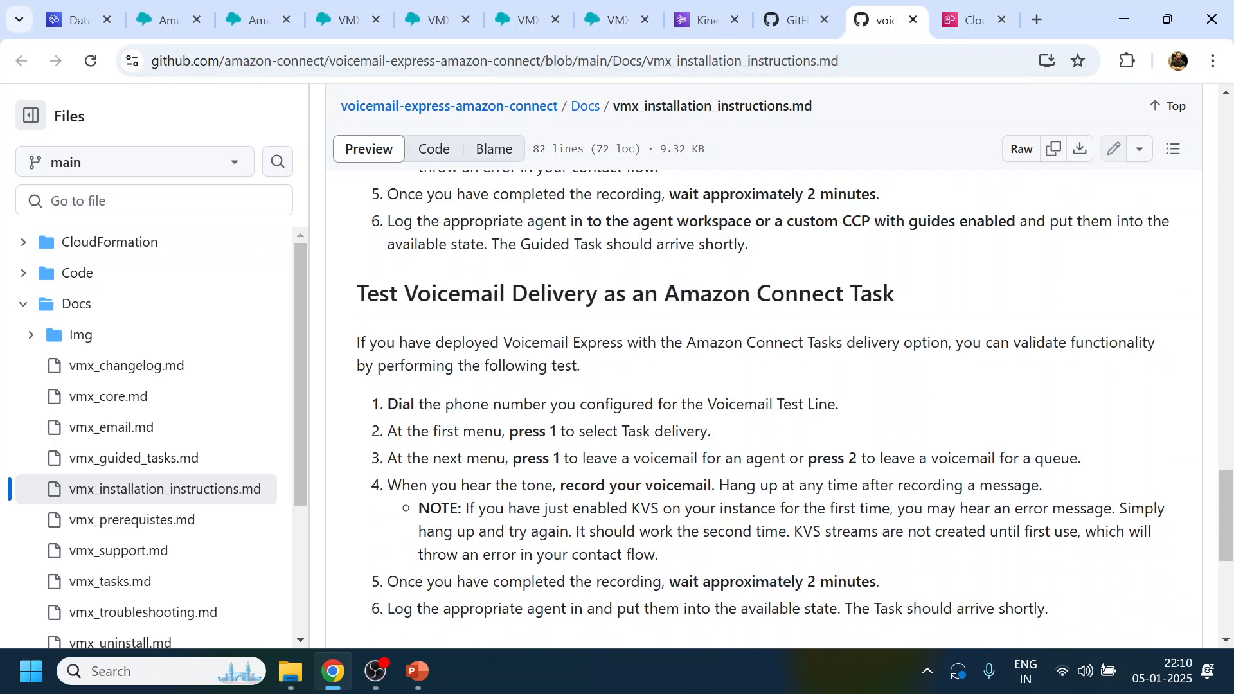
left_click_drag(387, 404, 848, 411)
left_click_drag(402, 431, 671, 454)
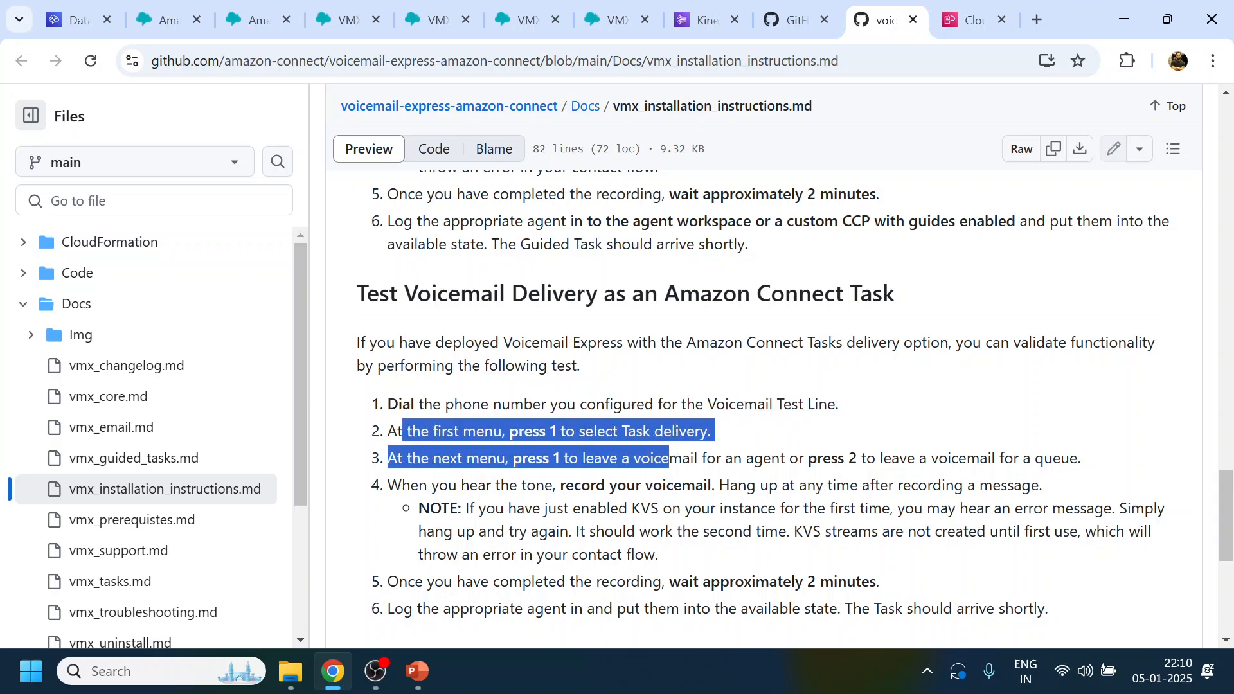
left_click(420, 458)
left_click_drag(421, 458, 912, 486)
left_click_drag(438, 485, 791, 485)
scroll(744, 551, "down", 1)
scroll(744, 552, "down", 1)
left_click_drag(679, 486, 1054, 494)
left_click(1054, 494)
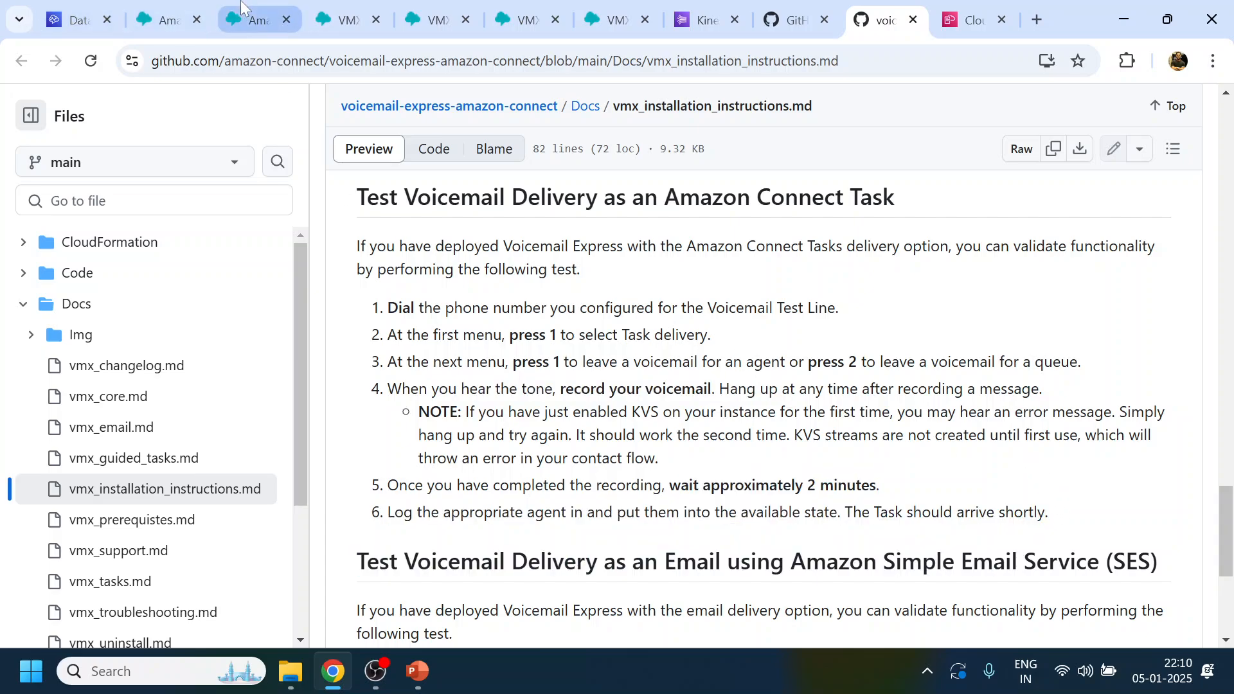
- Check the phone number's assigned flow, and examine the placeholder value of vmx3_test_queue in the test flow's attributes block
left_click(247, 18)
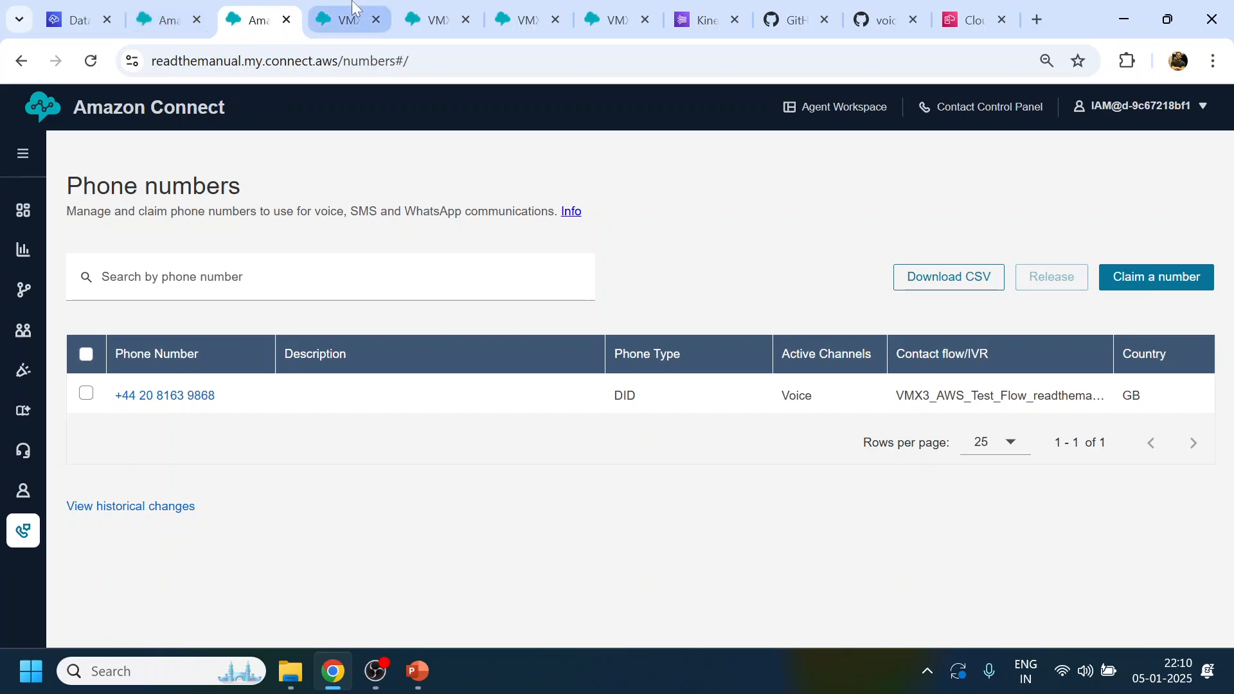
left_click(334, 18)
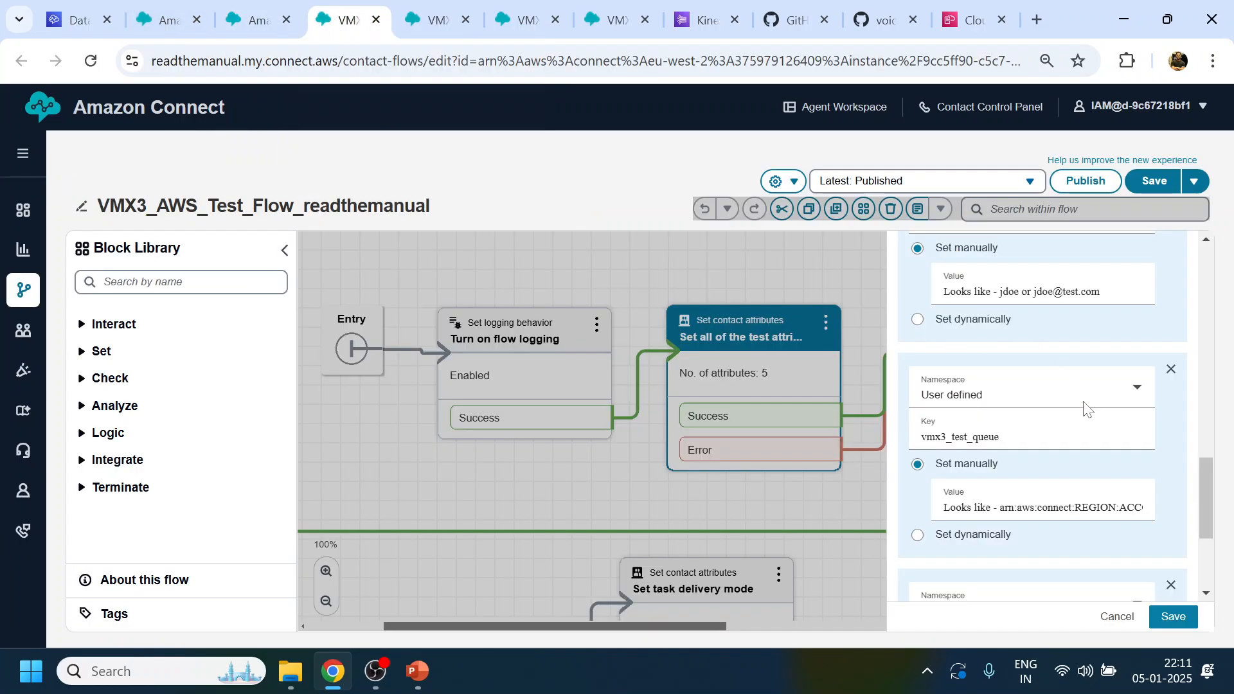
left_click(988, 507)
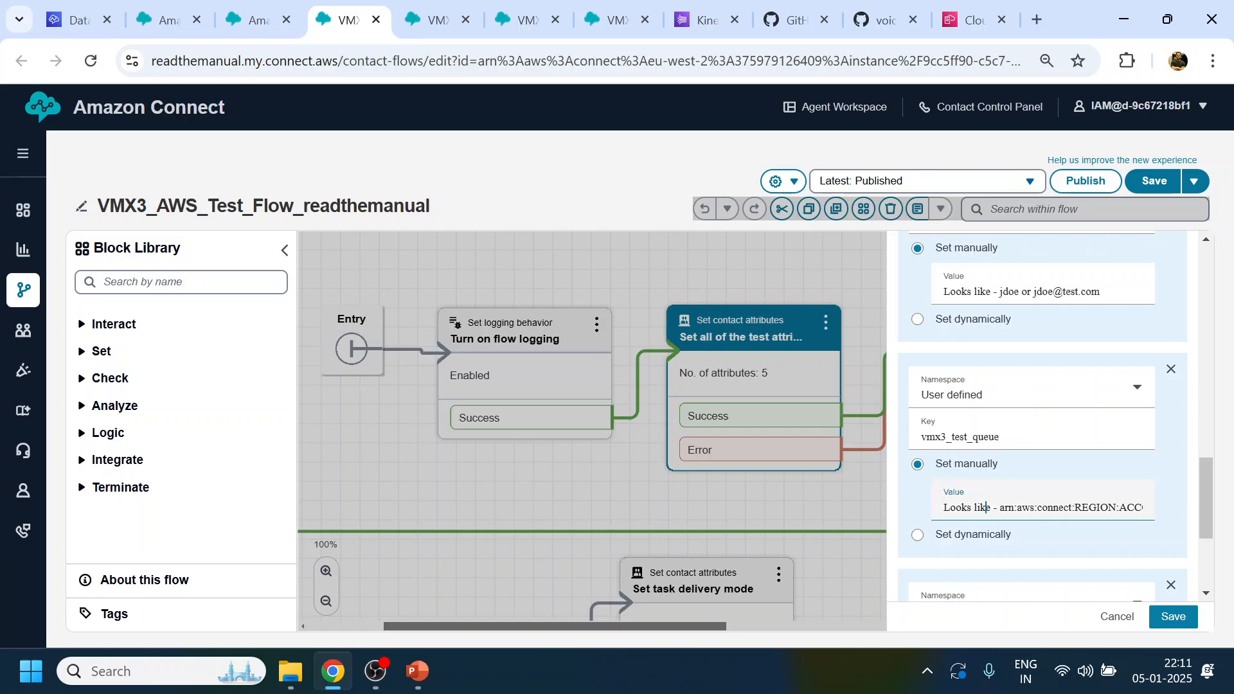
left_click_drag(942, 508, 1185, 508)
left_click(1122, 508)
left_click(1095, 513)
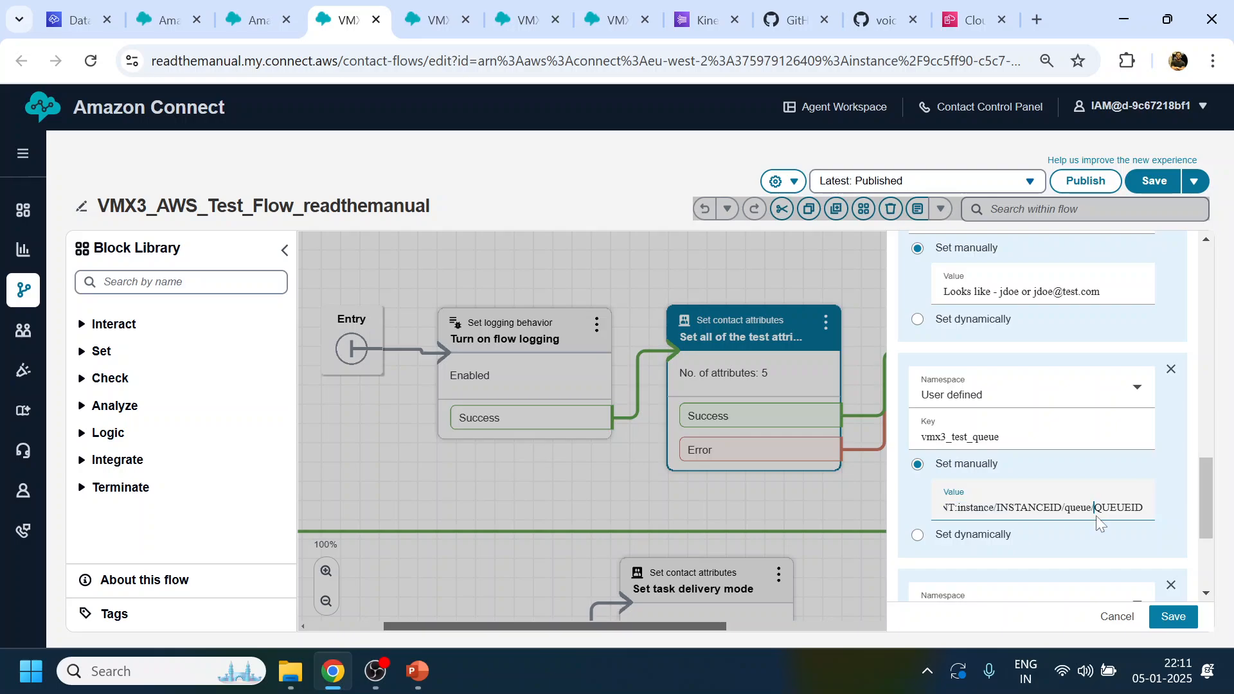
left_click_drag(1142, 508, 901, 510)
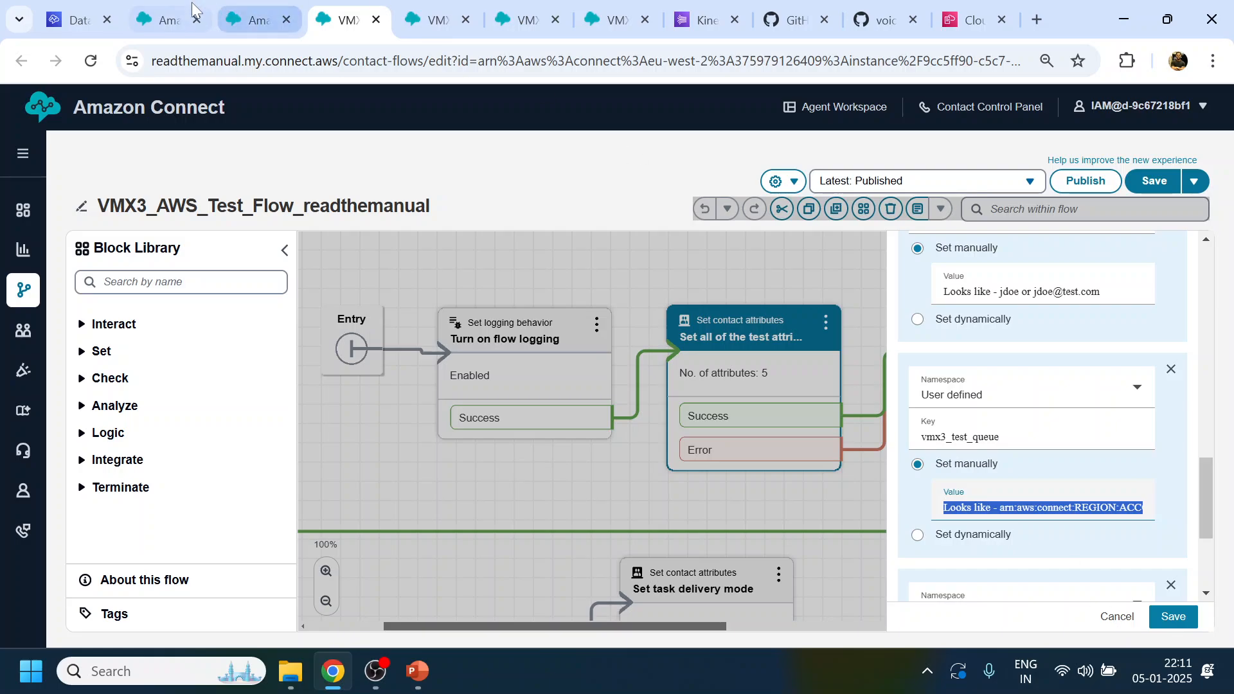
- Open BasicQueue from the Queues page, show its additional queue information and copy its ARN
left_click(164, 20)
mouse_move(23, 297)
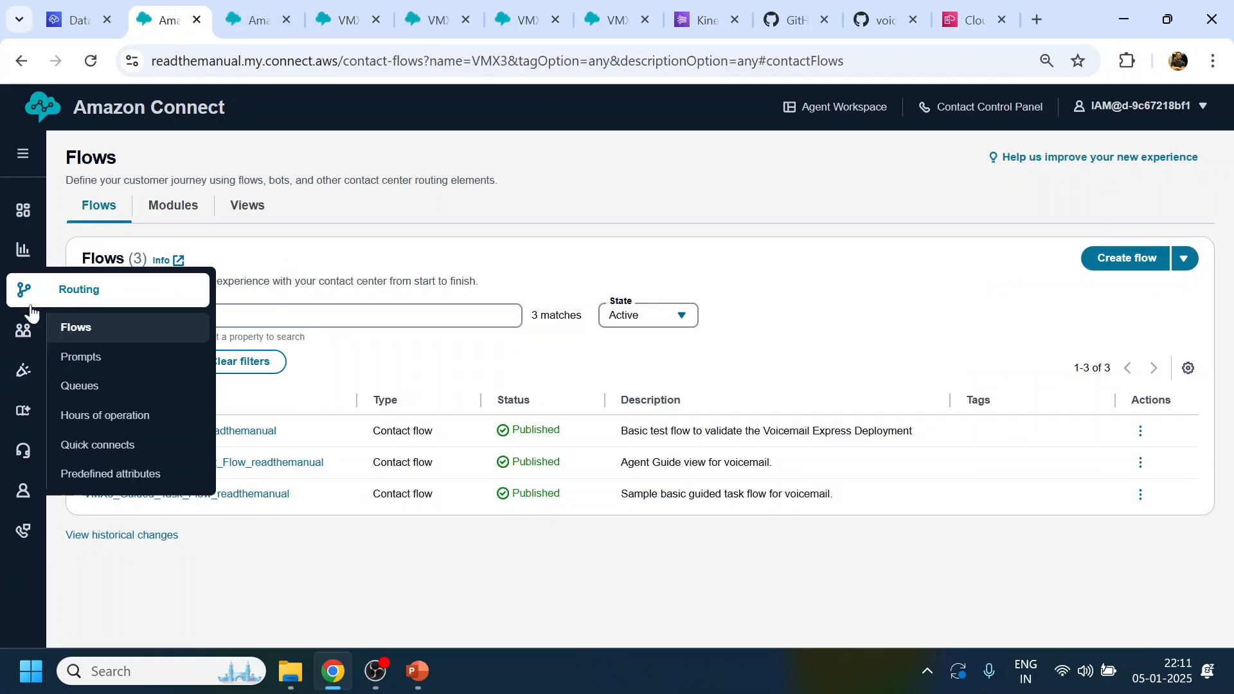
left_click(82, 386)
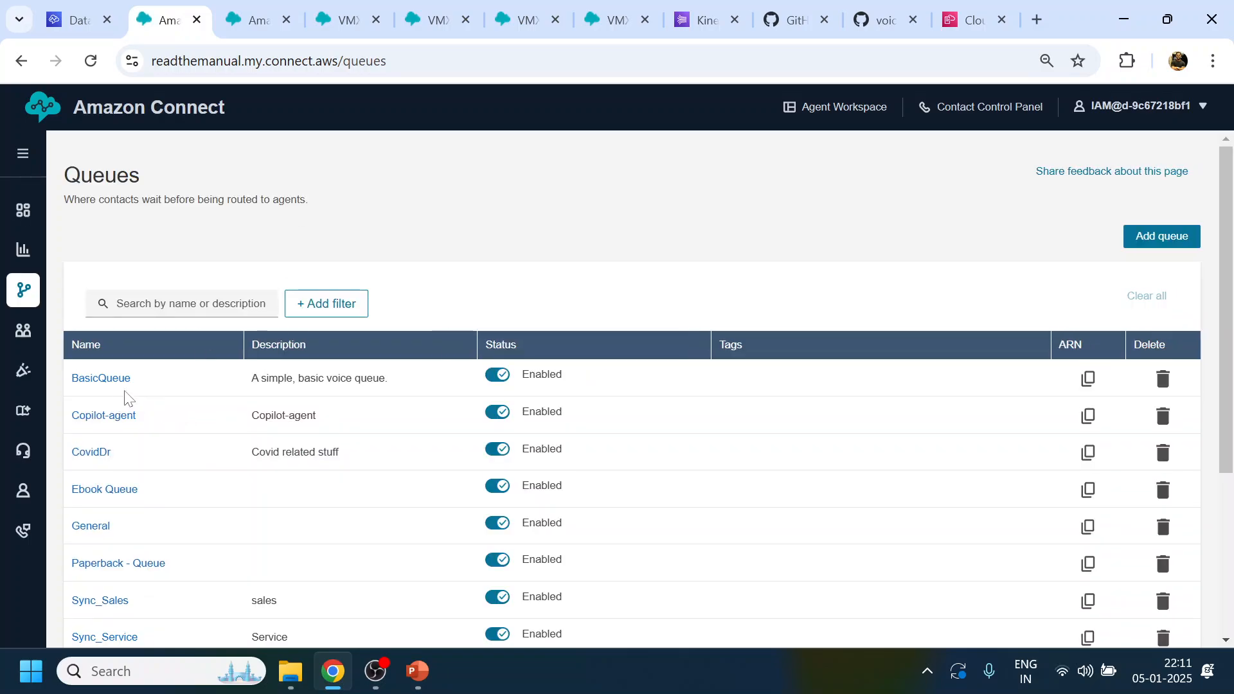
left_click(105, 374)
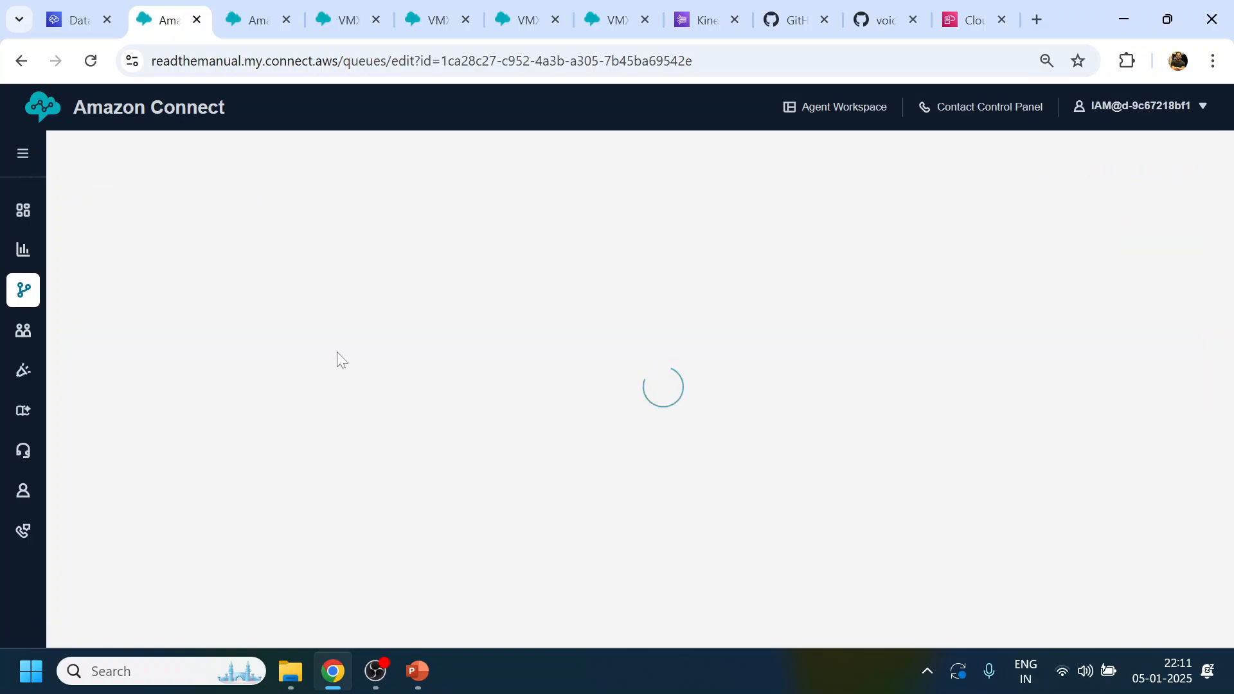
scroll(360, 492, "down", 5)
scroll(268, 540, "down", 10)
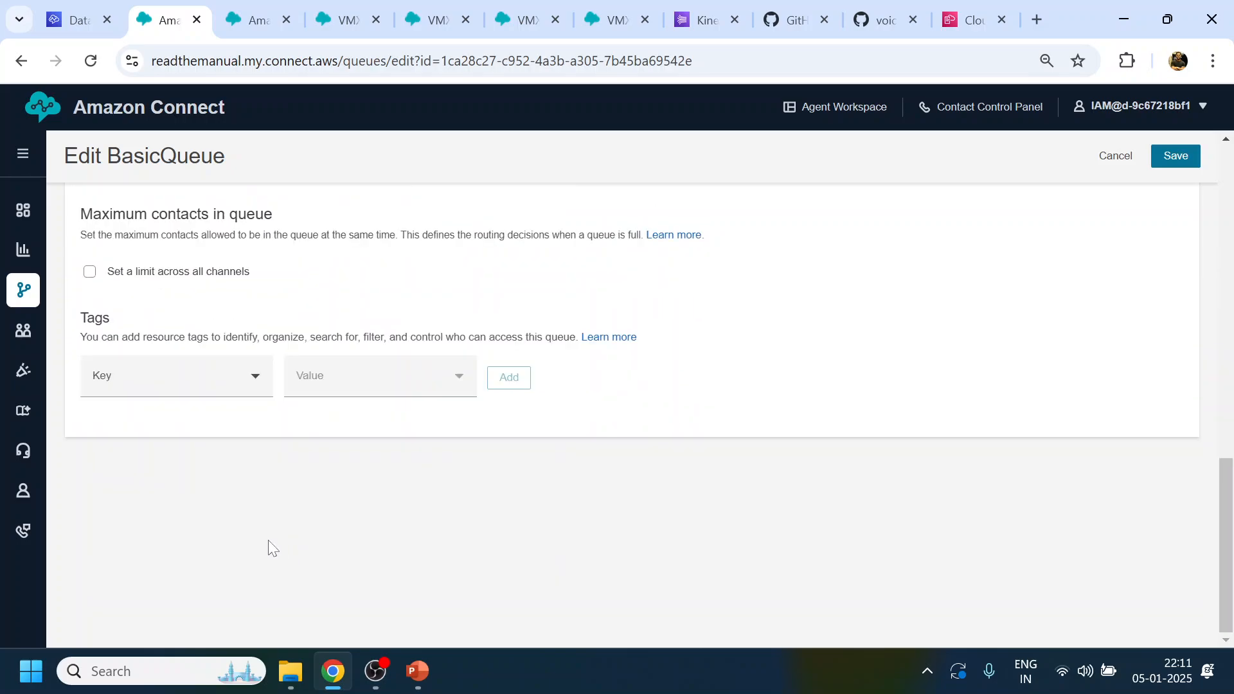
scroll(244, 540, "up", 8)
scroll(215, 510, "down", 3)
scroll(215, 509, "down", 5)
scroll(201, 499, "up", 12)
scroll(201, 492, "up", 3)
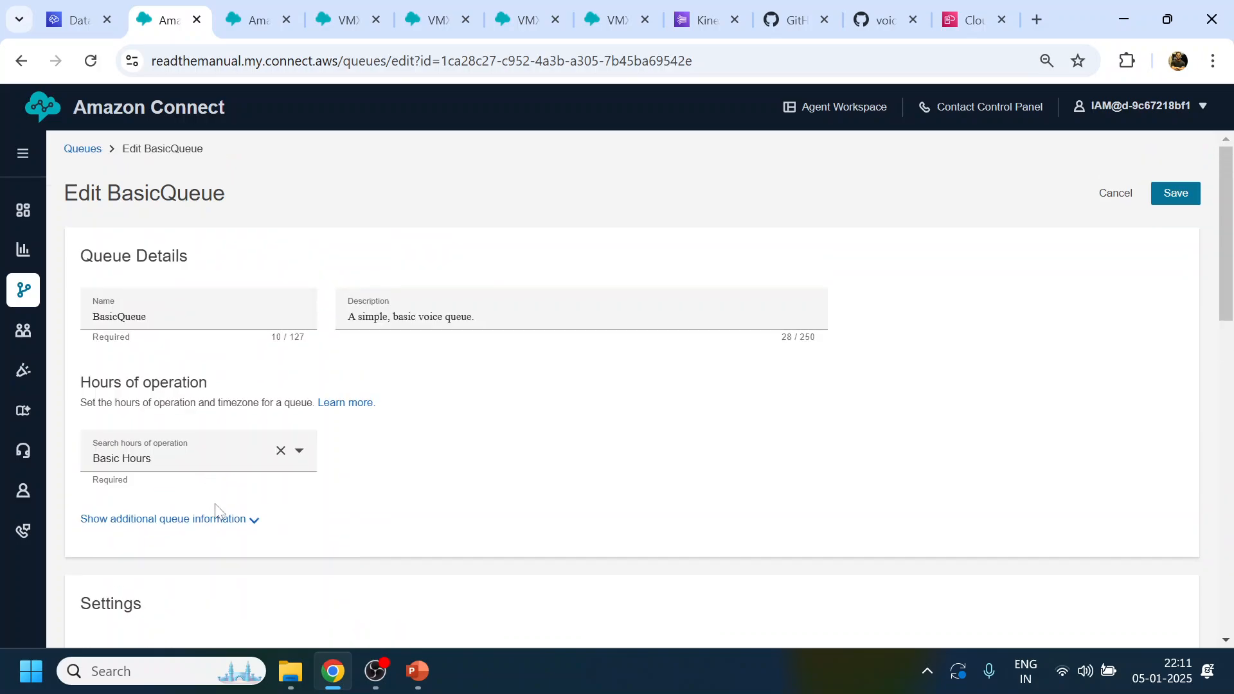
left_click(220, 526)
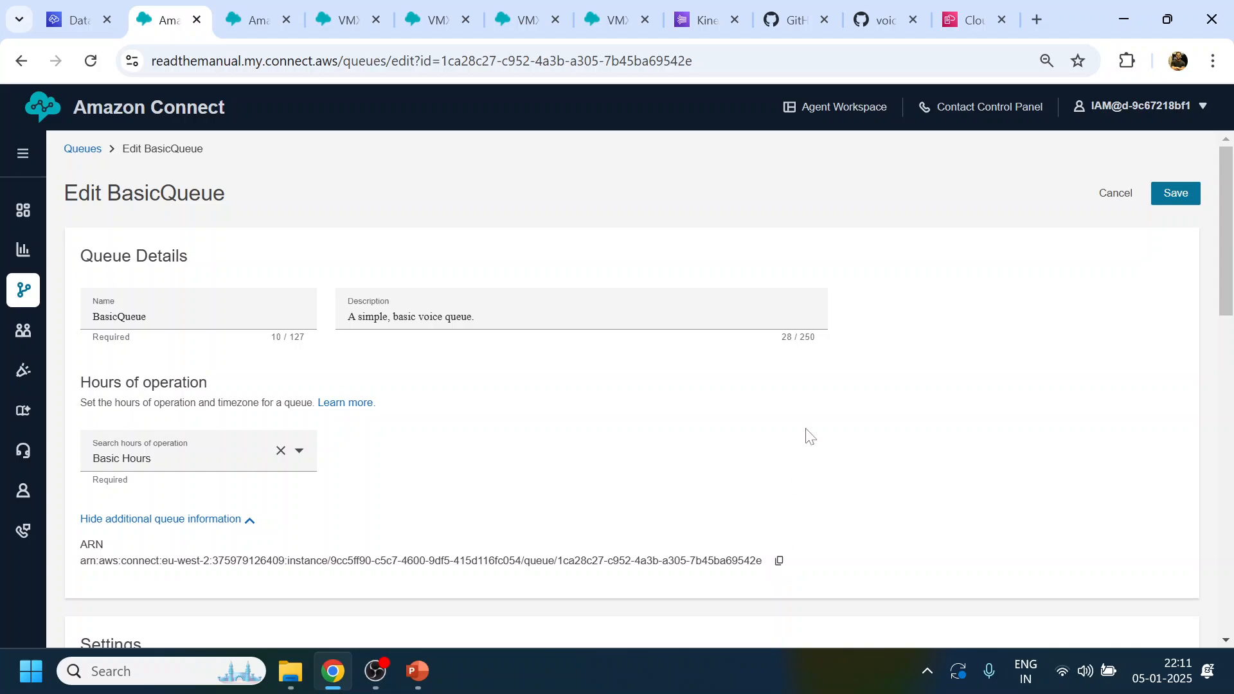
- Return to the test flow and replace the vmx3_test_queue value with the copied BasicQueue ARN
left_click(249, 13)
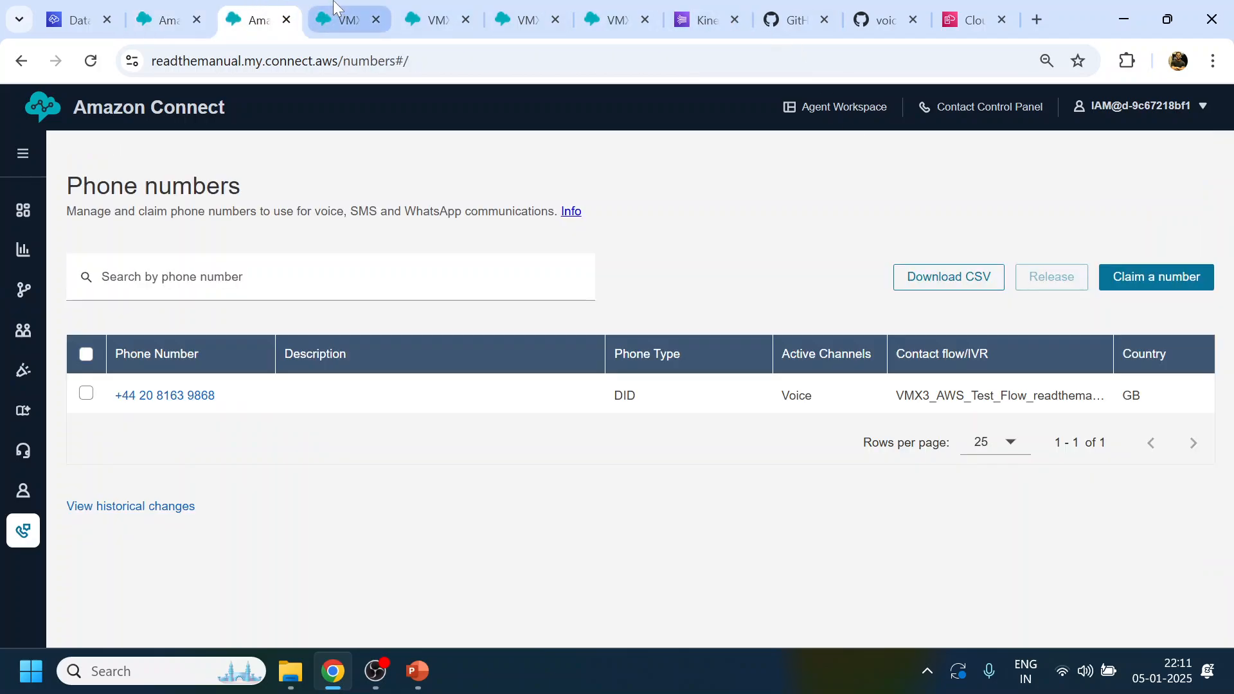
left_click(332, 11)
left_click(993, 507)
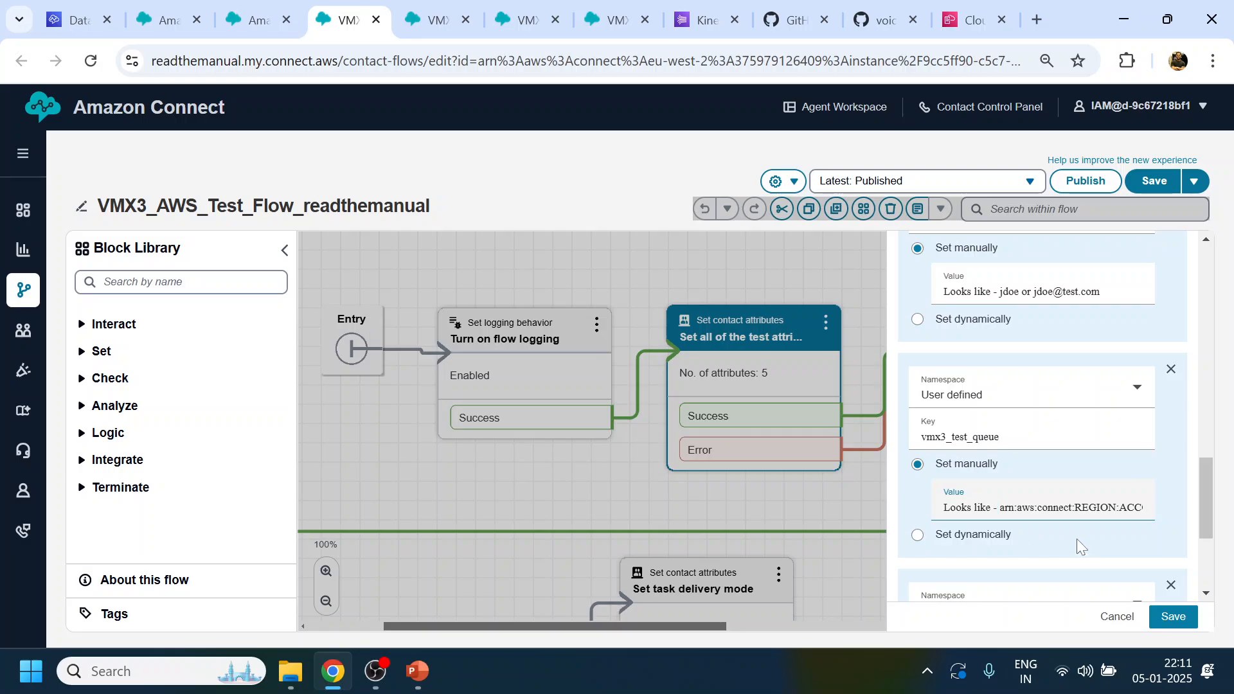
key("ctrl+a")
key("ctrl+v")
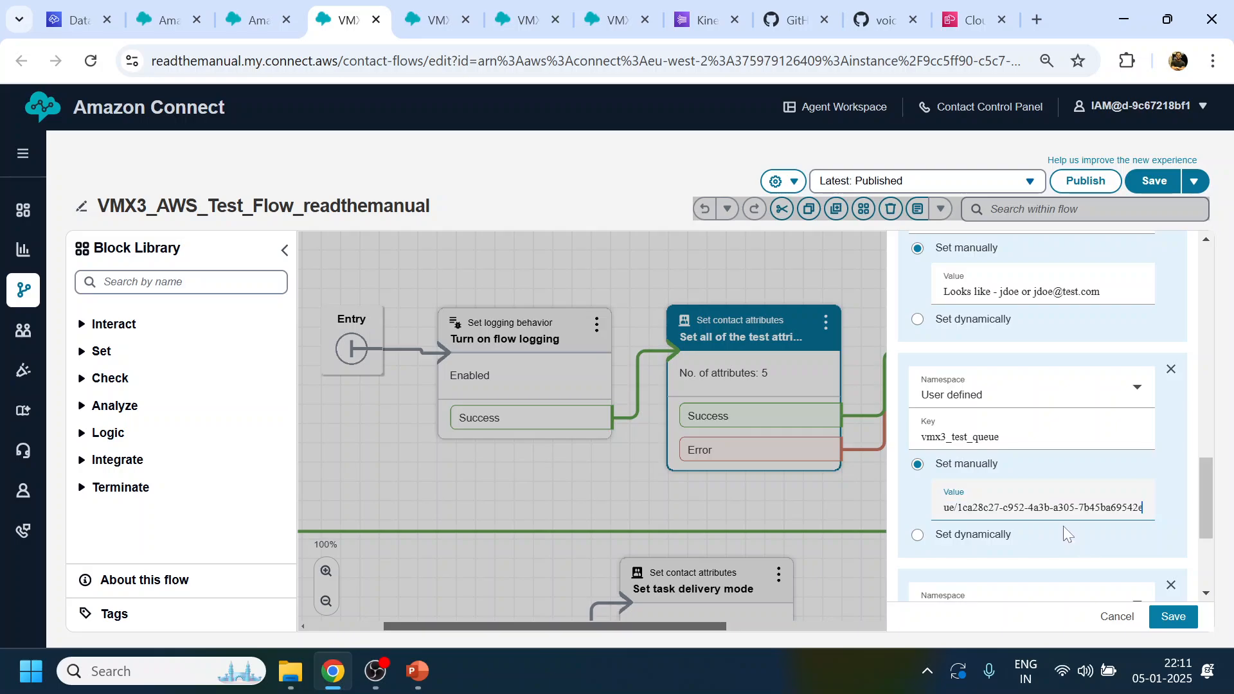
- Save the test attributes block and publish VMX3_AWS_Test_Flow_readthemanual
left_click(1172, 615)
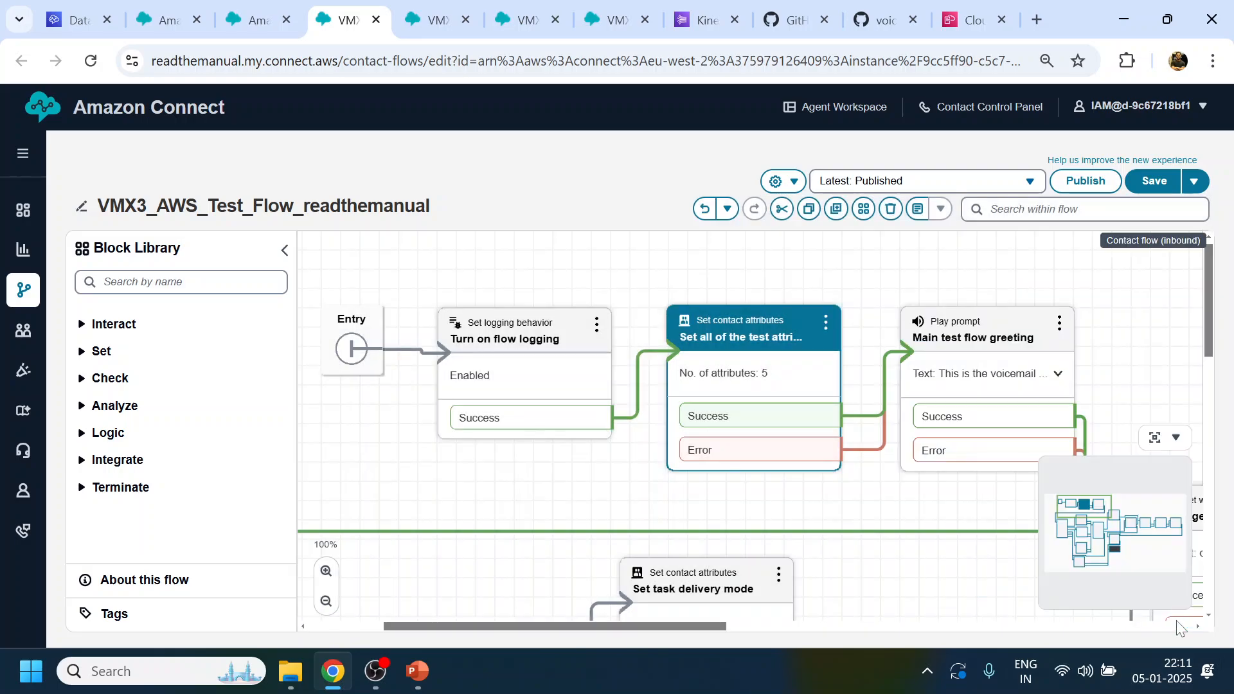
left_click(1086, 181)
left_click(796, 436)
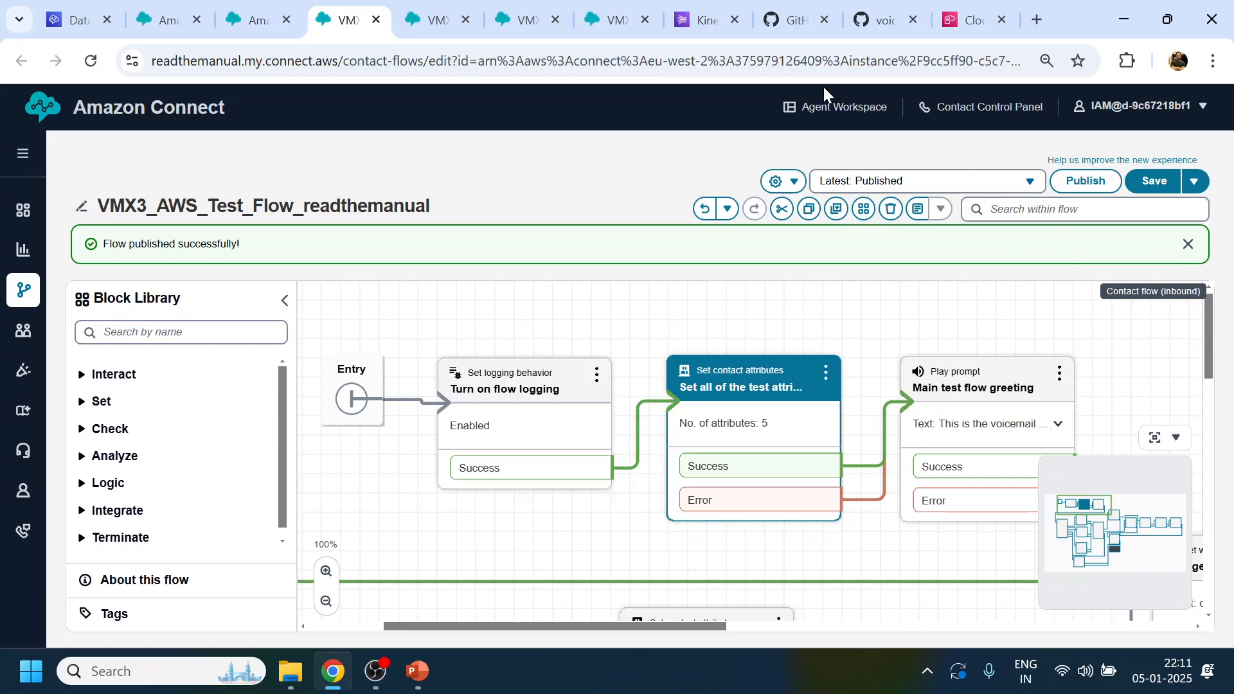
- Copy the Agent Workspace address, close its popup window and paste the address into a new incognito window
left_click(829, 107)
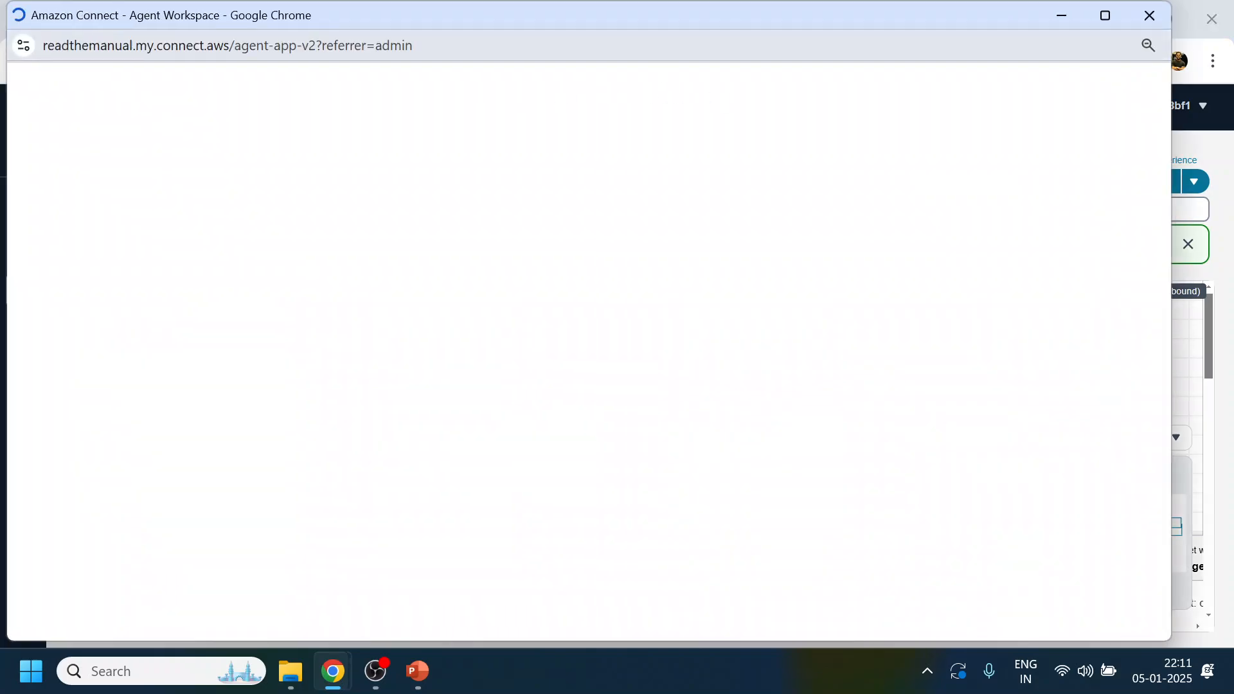
left_click(521, 48)
left_click(1150, 15)
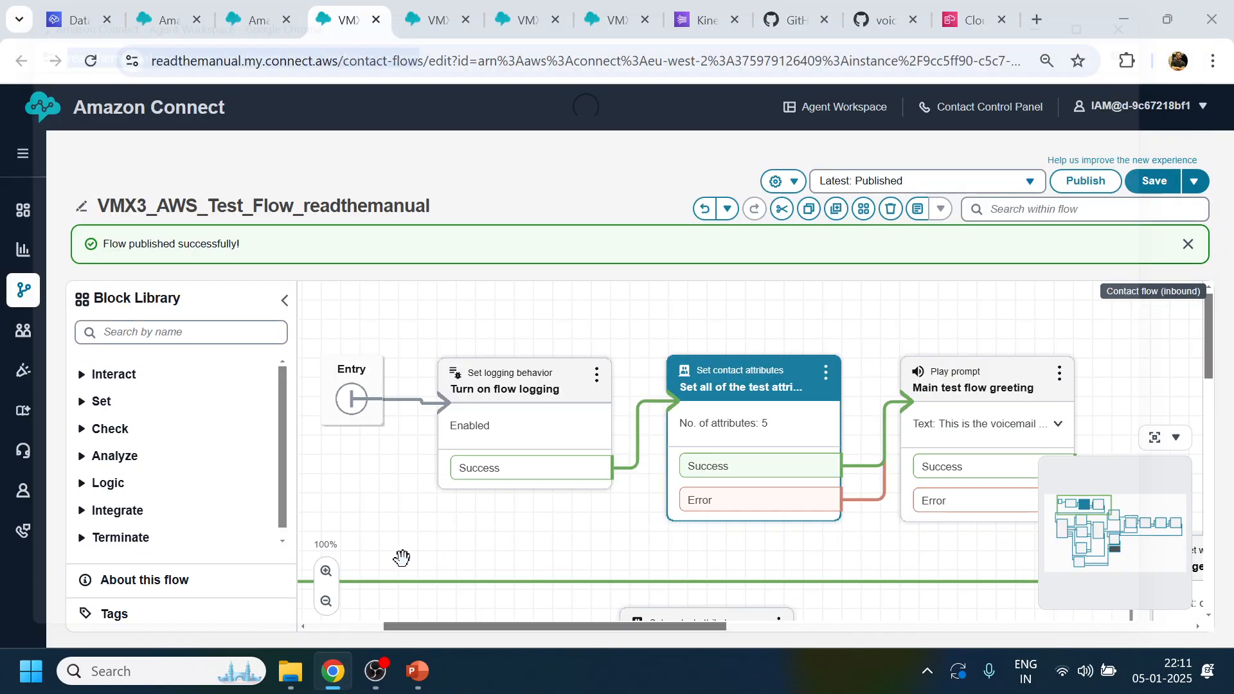
key("ctrl+shift+n")
key("ctrl+v")
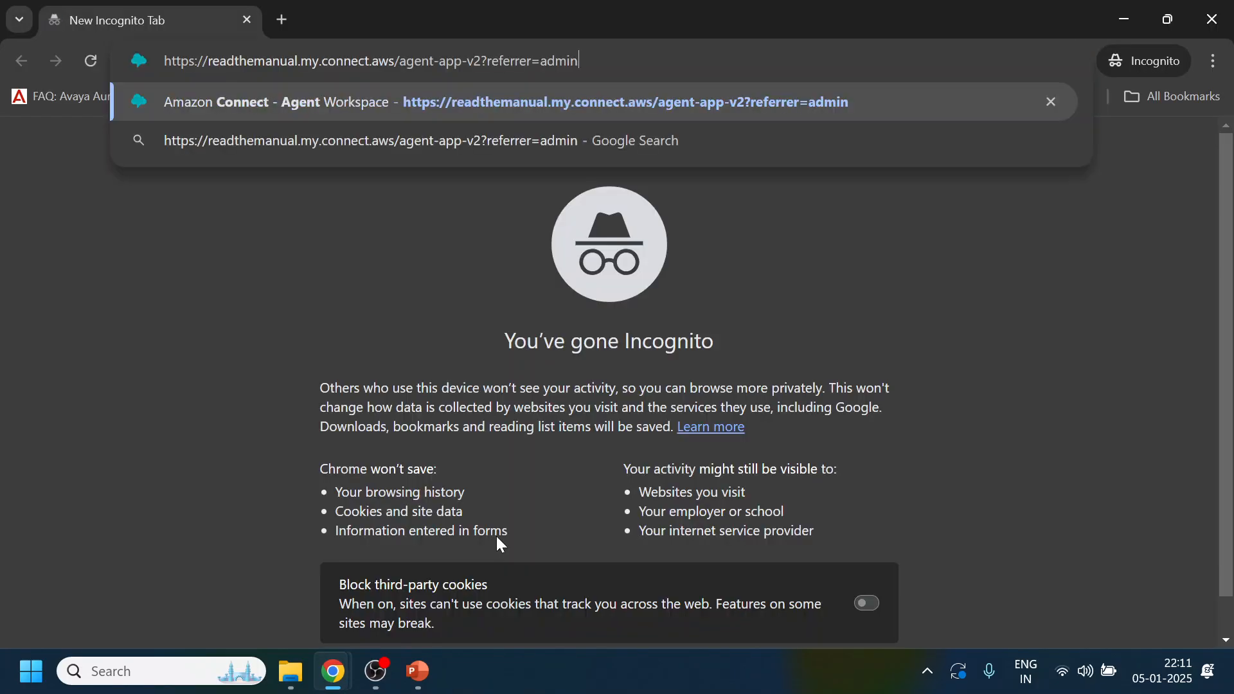
key("shift+F10")
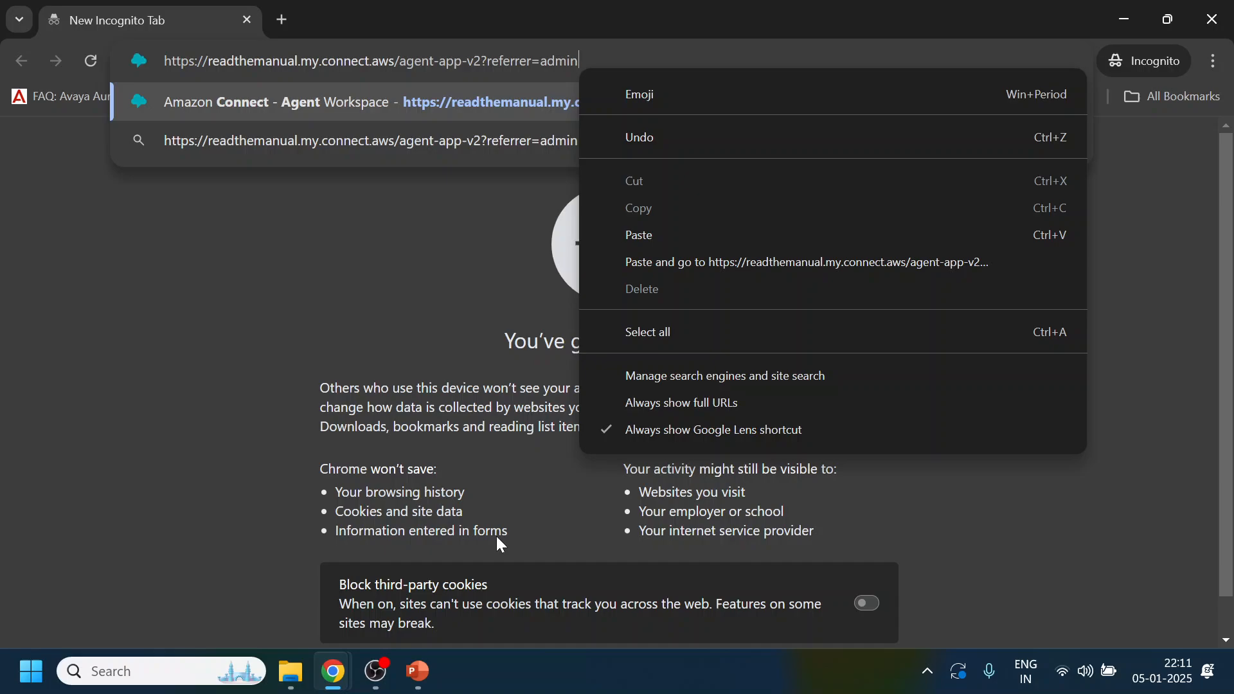
left_click(611, 64)
key("BackSpace")
key("BackSpace")
key("BackSpace")
key("BackSpace")
key("BackSpace")
key("BackSpace")
key("BackSpace")
key("BackSpace")
key("BackSpace")
key("BackSpace")
key("BackSpace")
key("BackSpace")
key("BackSpace")
key("BackSpace")
key("BackSpace")
key("BackSpace")
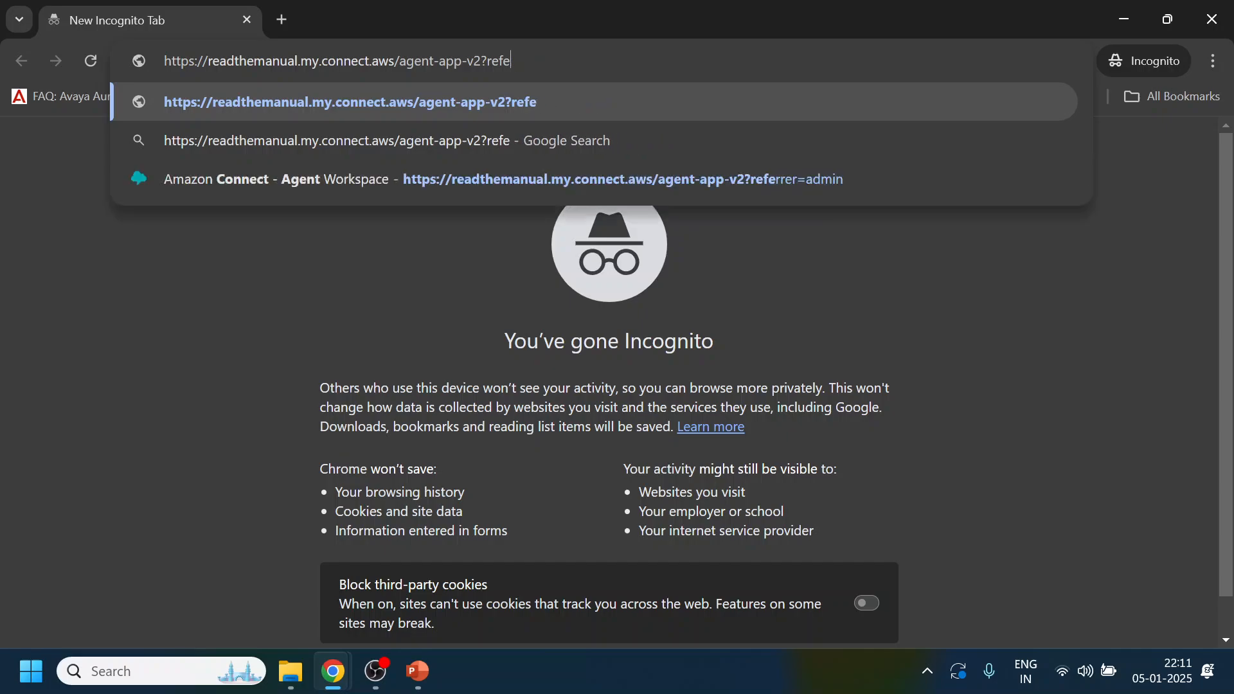
type("2")
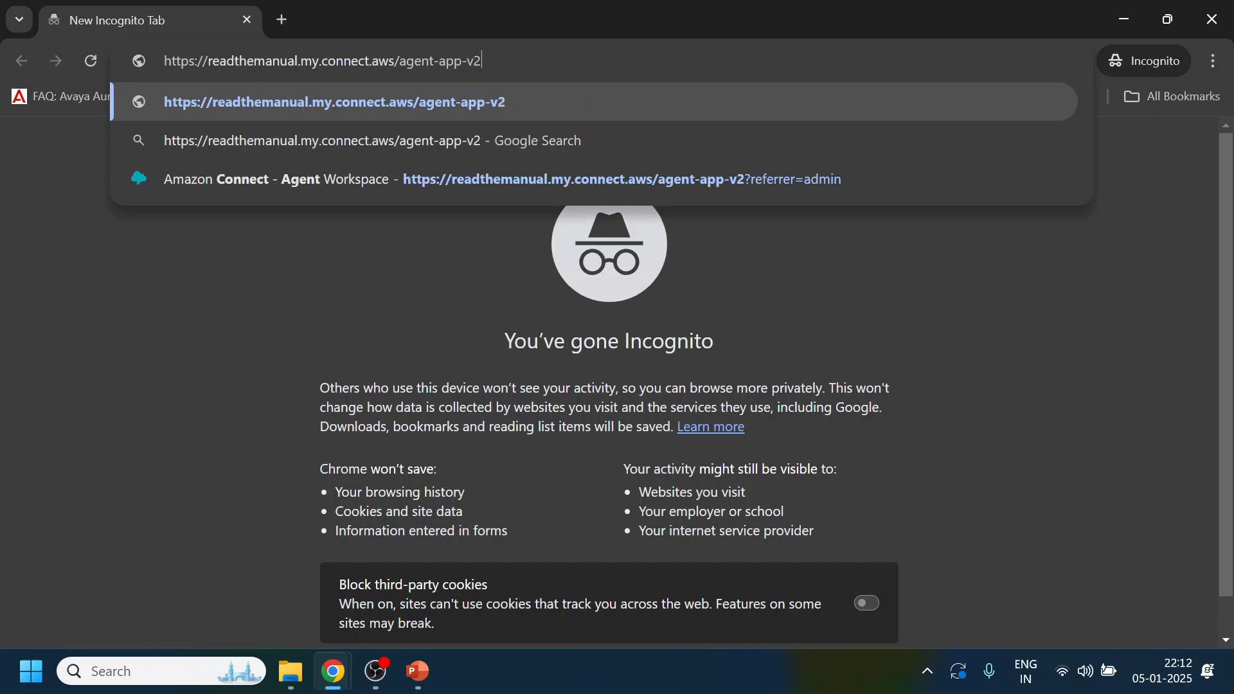
key("Return")
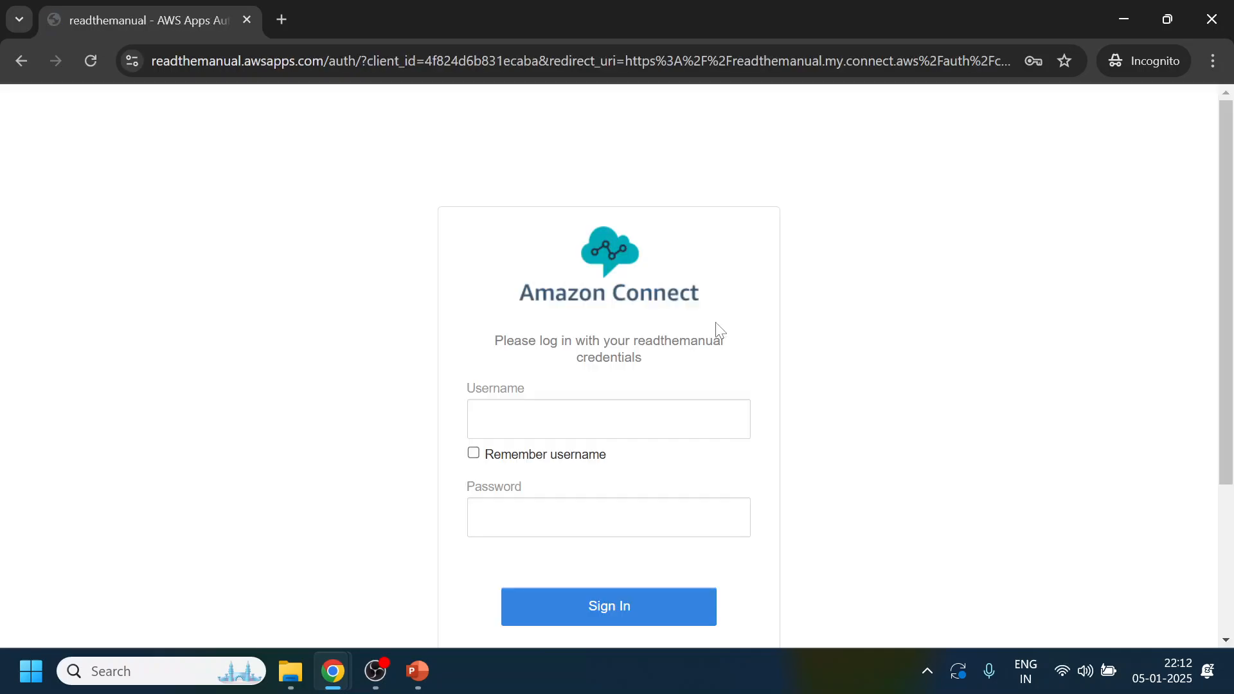
- Enter the agent's username and the account password and sign in to Amazon Connect
left_click(655, 418)
type("raj")
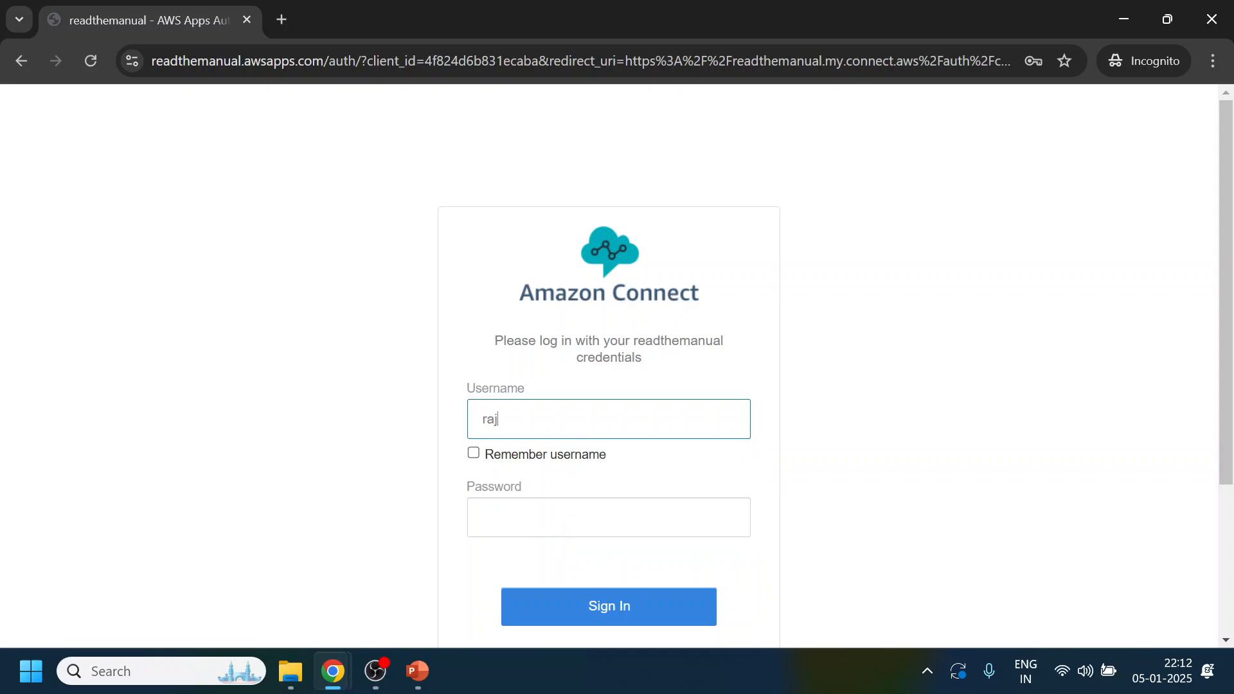
type("iv")
key("Tab")
key("Tab")
type("••••••••")
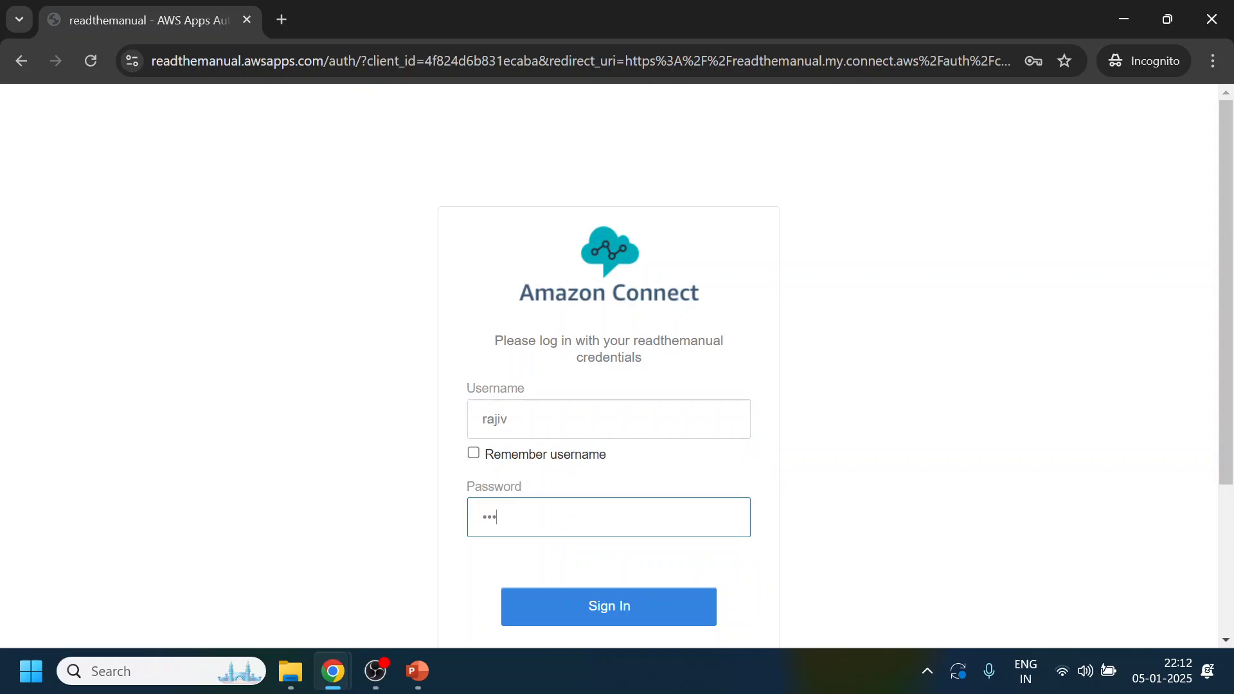
type("•")
key("Return")
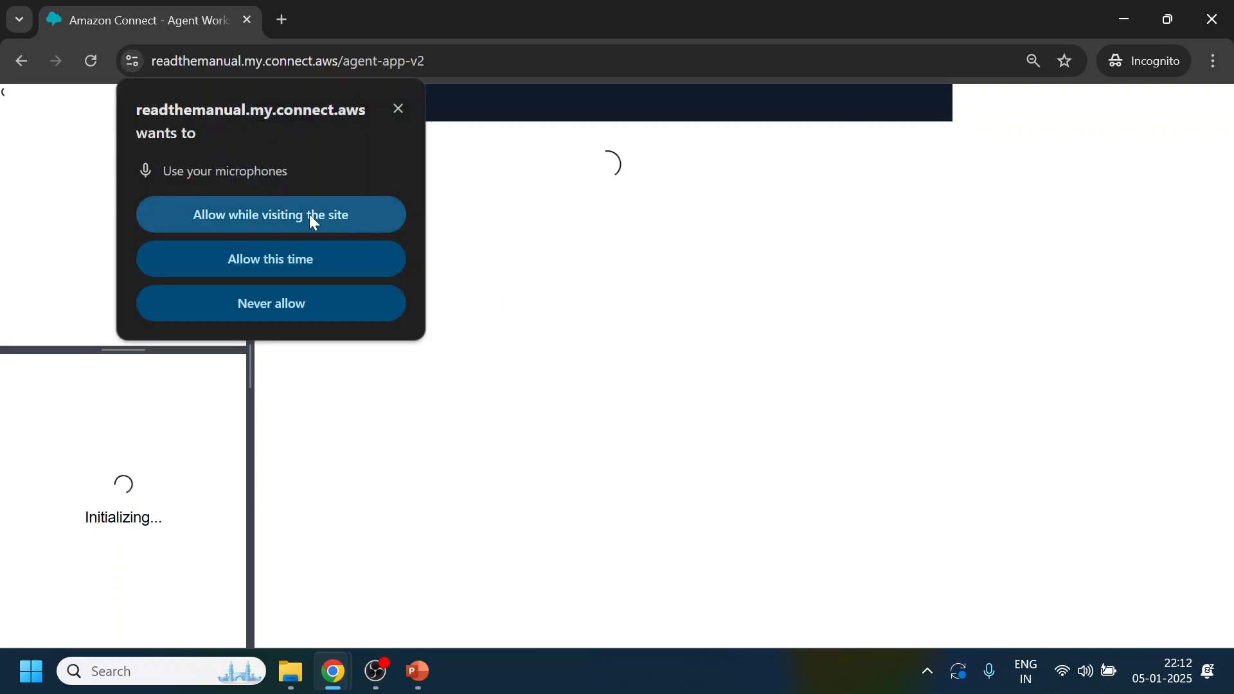
- Allow microphone use while visiting the site and set the agent's status to Available
left_click(260, 217)
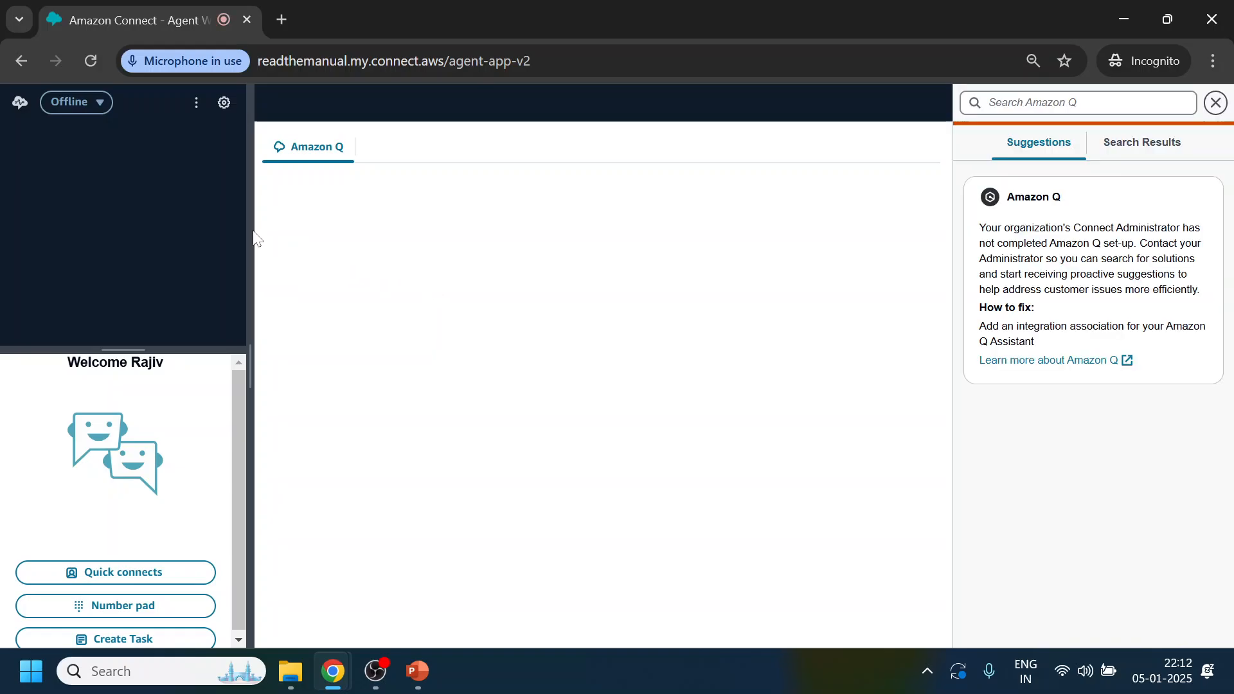
left_click(85, 116)
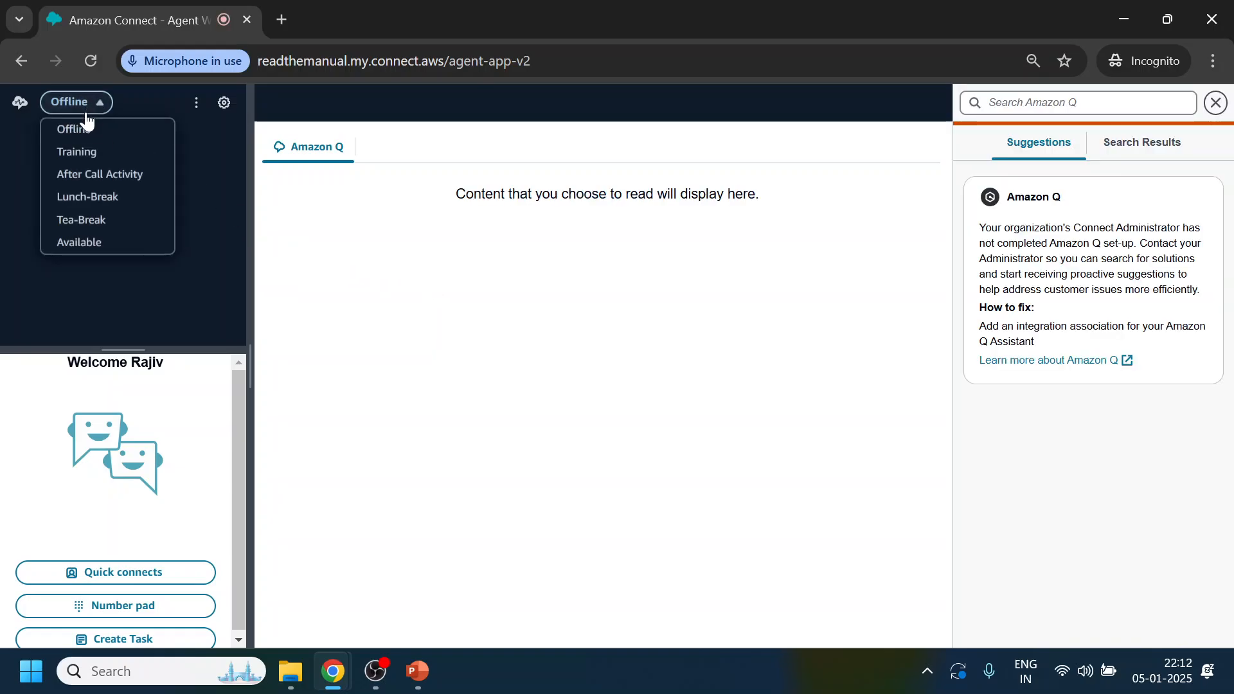
left_click(101, 243)
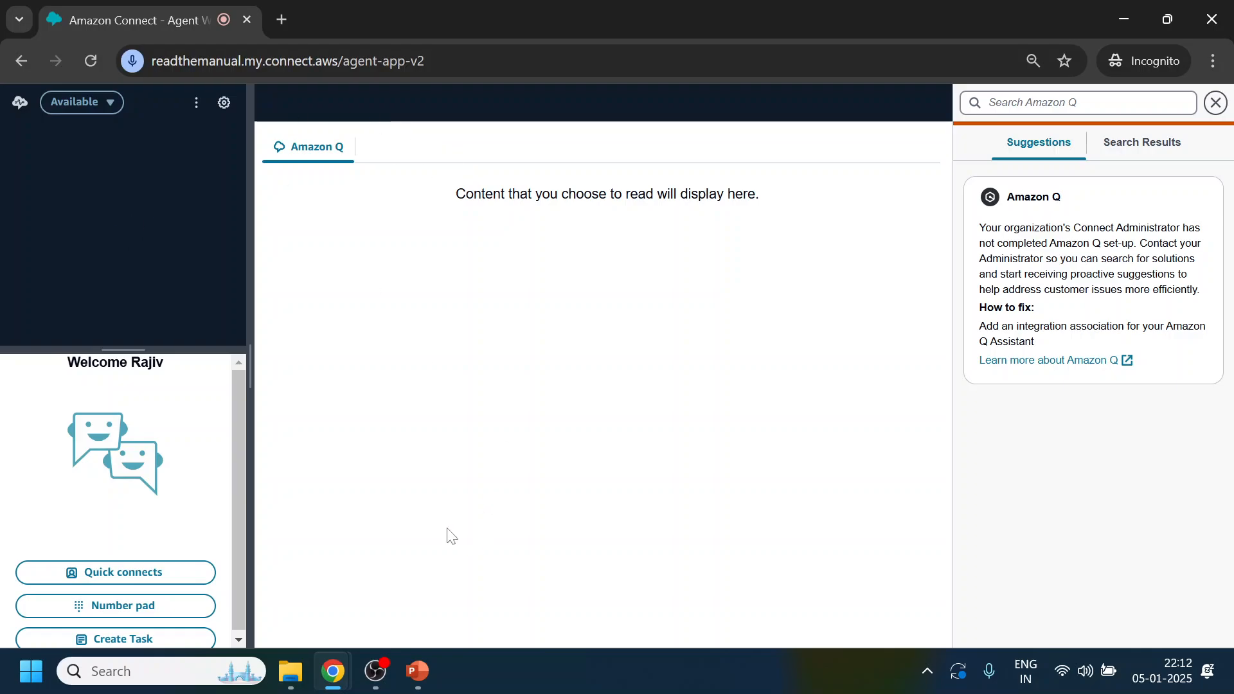
- Check the Phone numbers page for the test line's number and return to the agent workspace
mouse_move(332, 671)
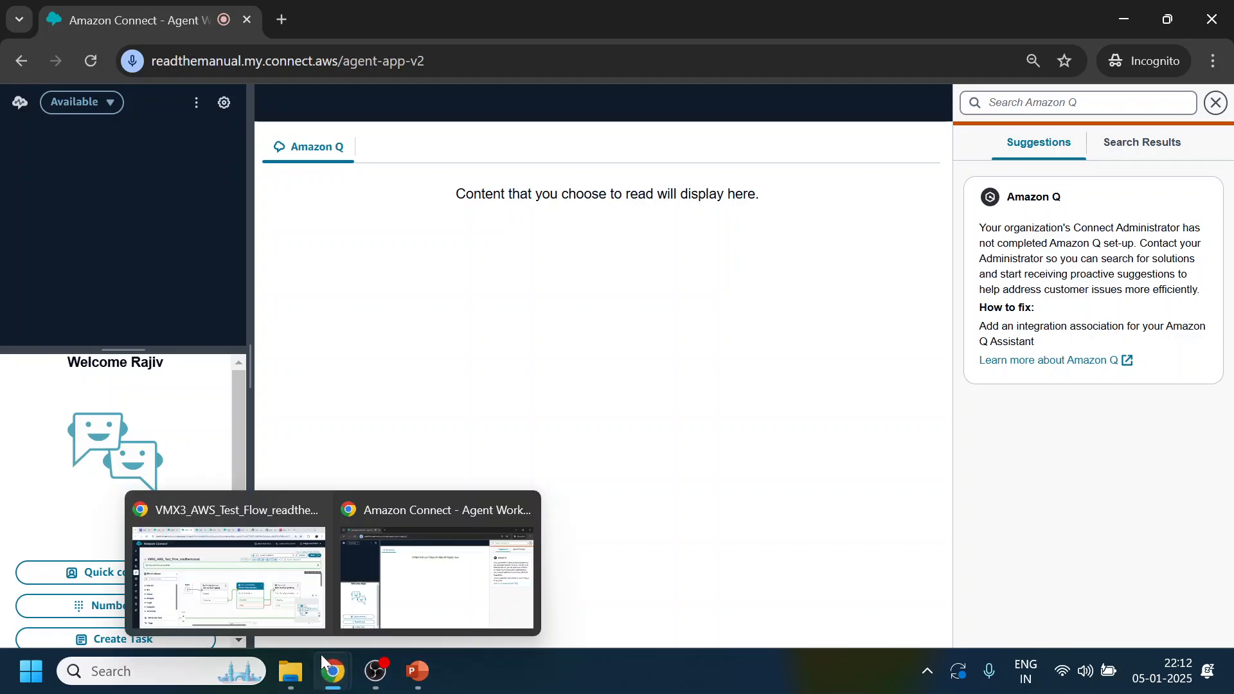
left_click(295, 559)
left_click(257, 19)
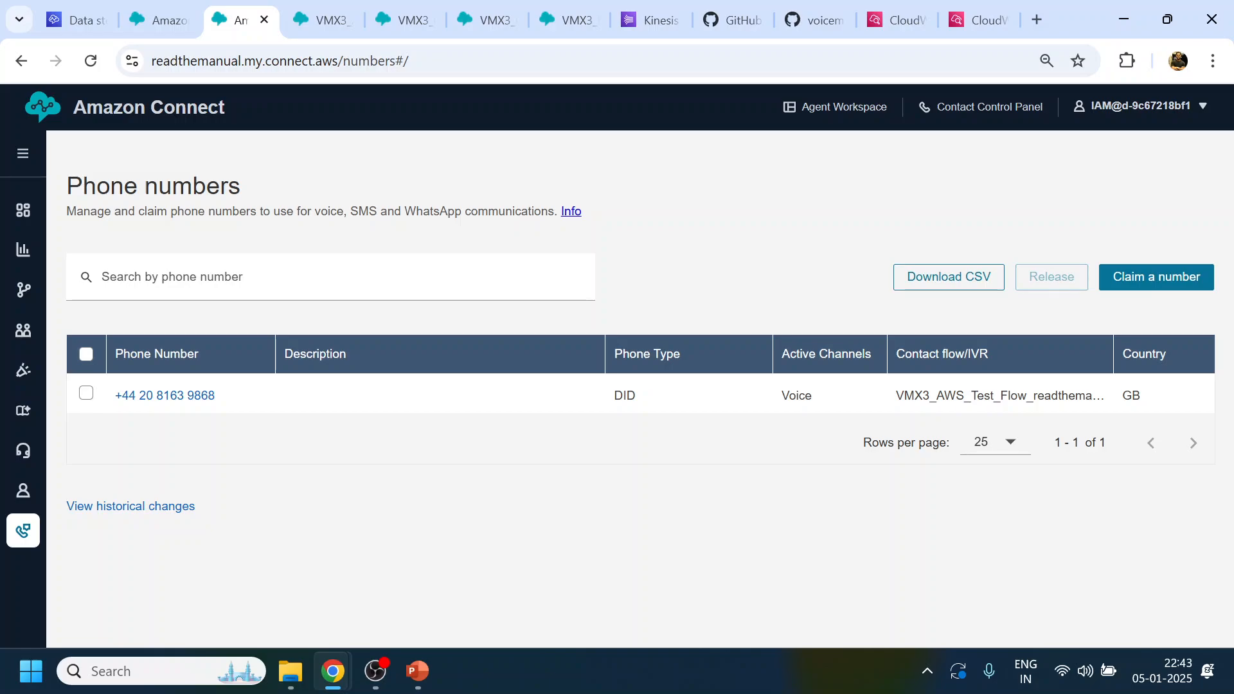
mouse_move(332, 671)
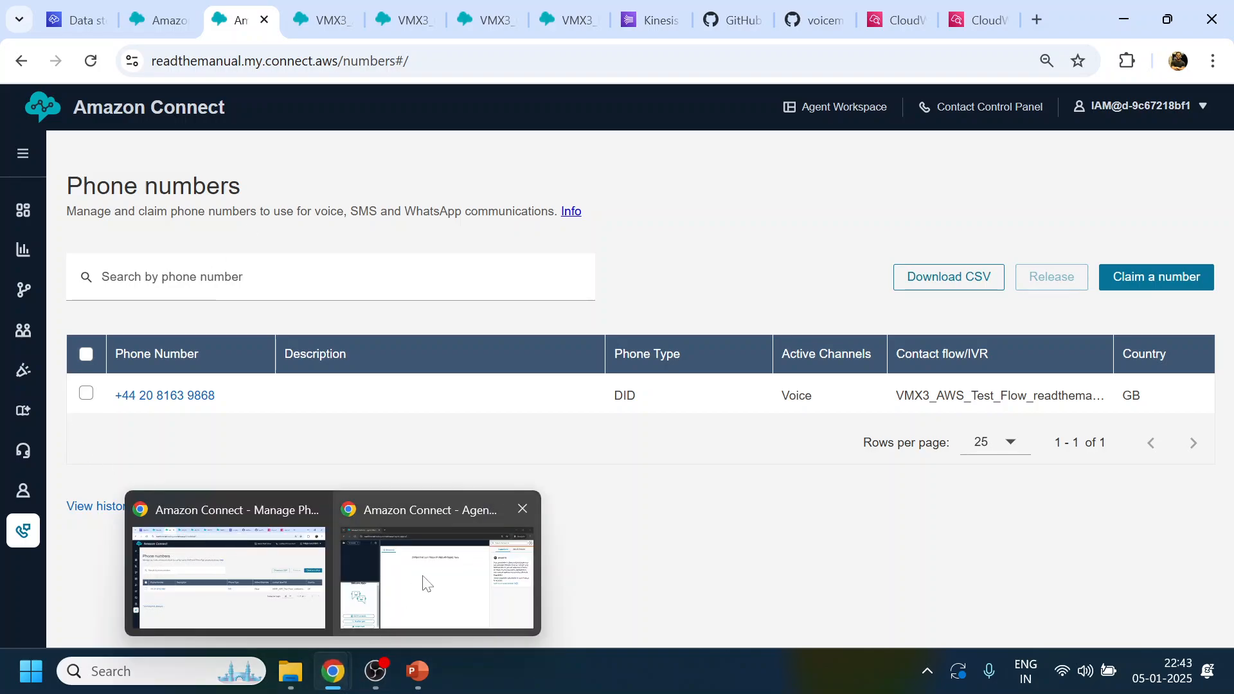
left_click(424, 584)
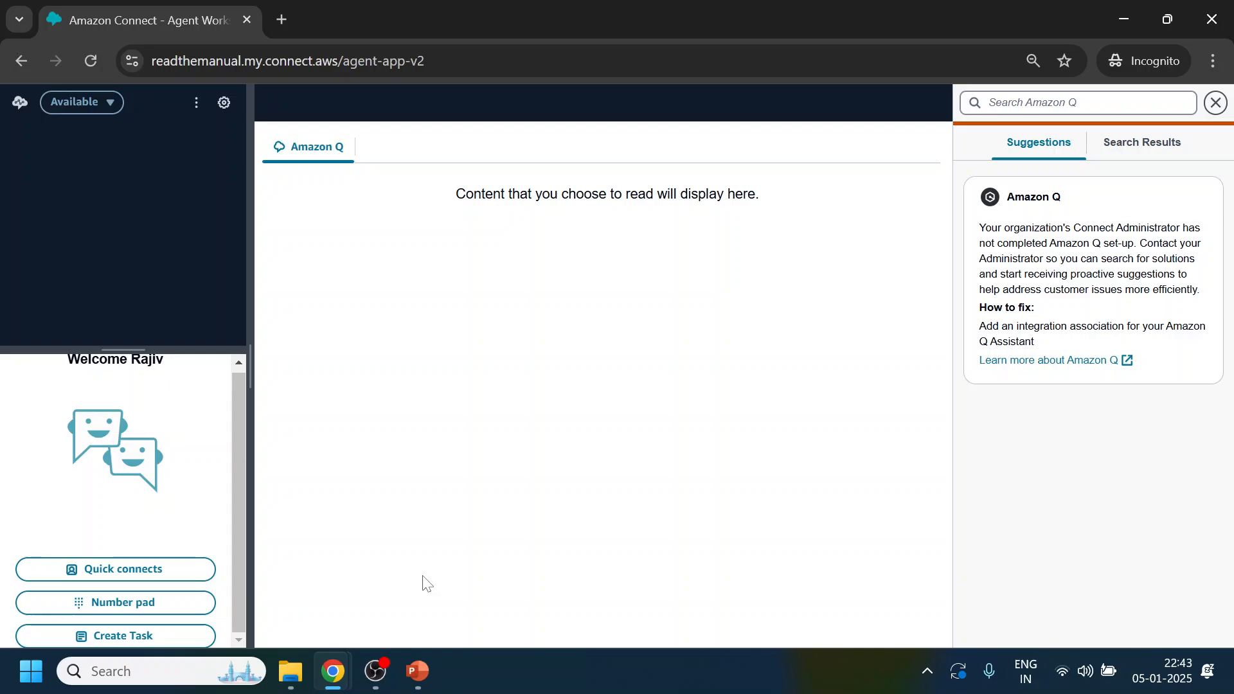
- Review the waiting time after recording in the Task delivery test section of vmx_installation_instructions.md on GitHub
mouse_move(333, 671)
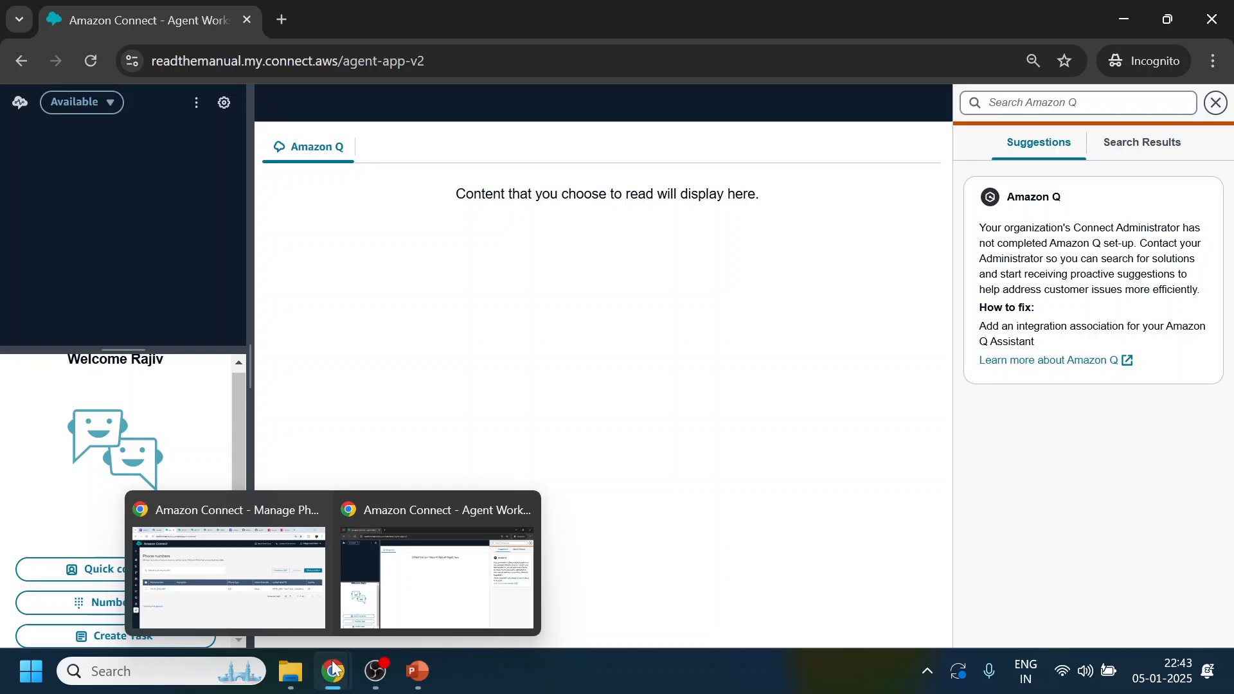
left_click(296, 603)
left_click(816, 21)
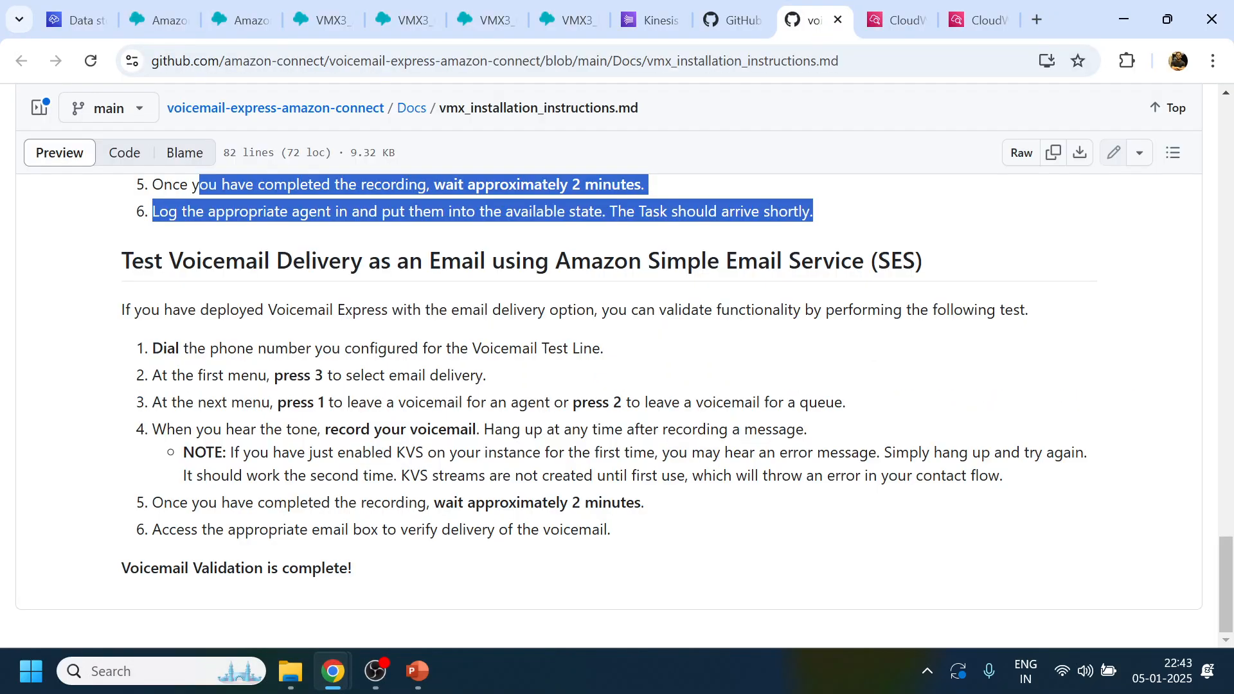
left_click(619, 353)
scroll(619, 360, "up", 3)
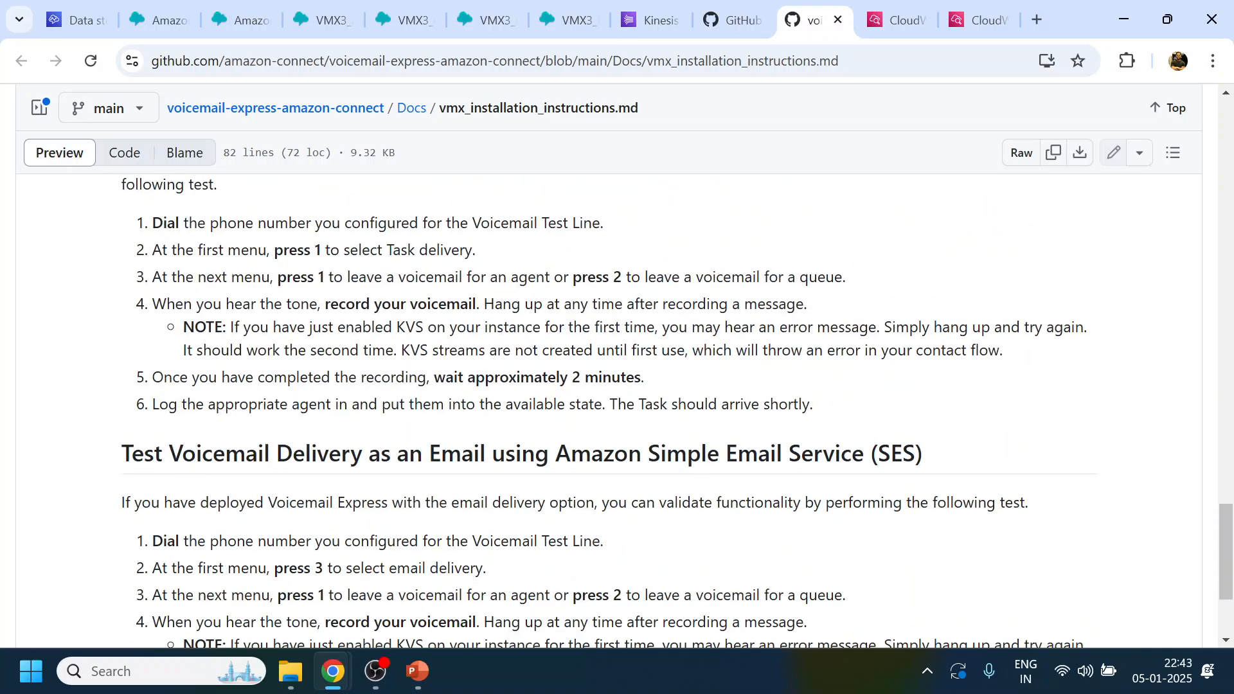
left_click_drag(446, 377, 645, 379)
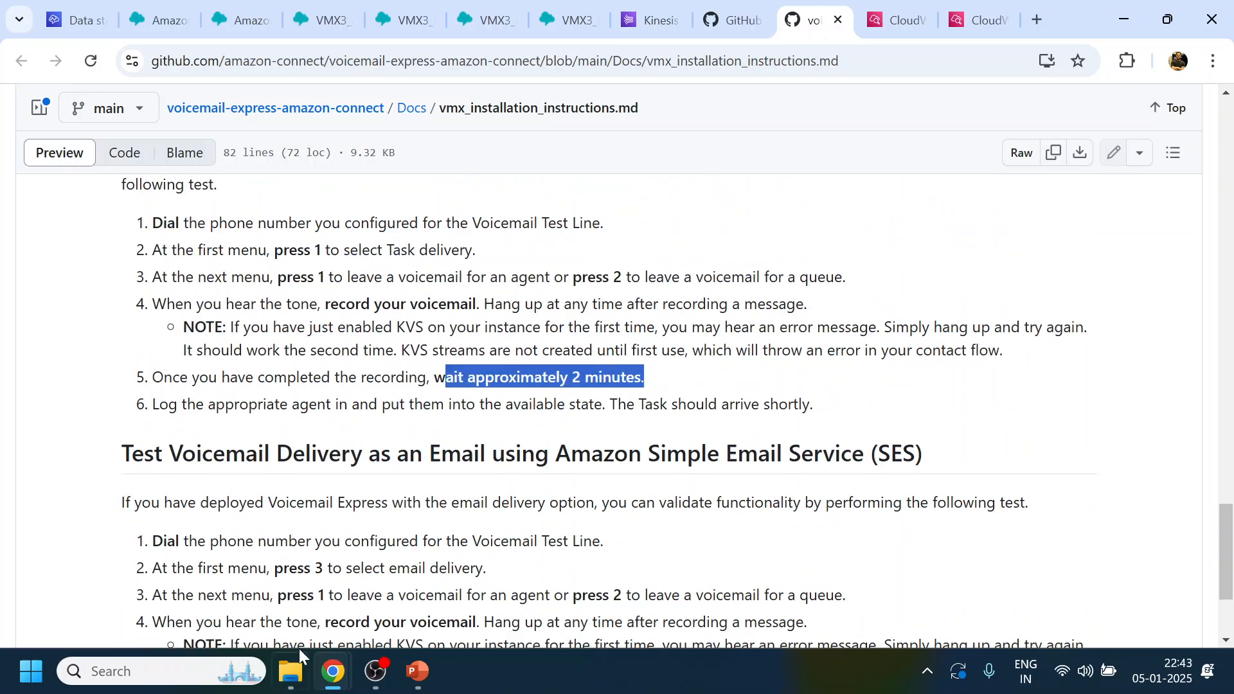
- Switch back to the agent workspace and accept the incoming Voicemail for BasicQueue task
mouse_move(333, 671)
left_click(403, 592)
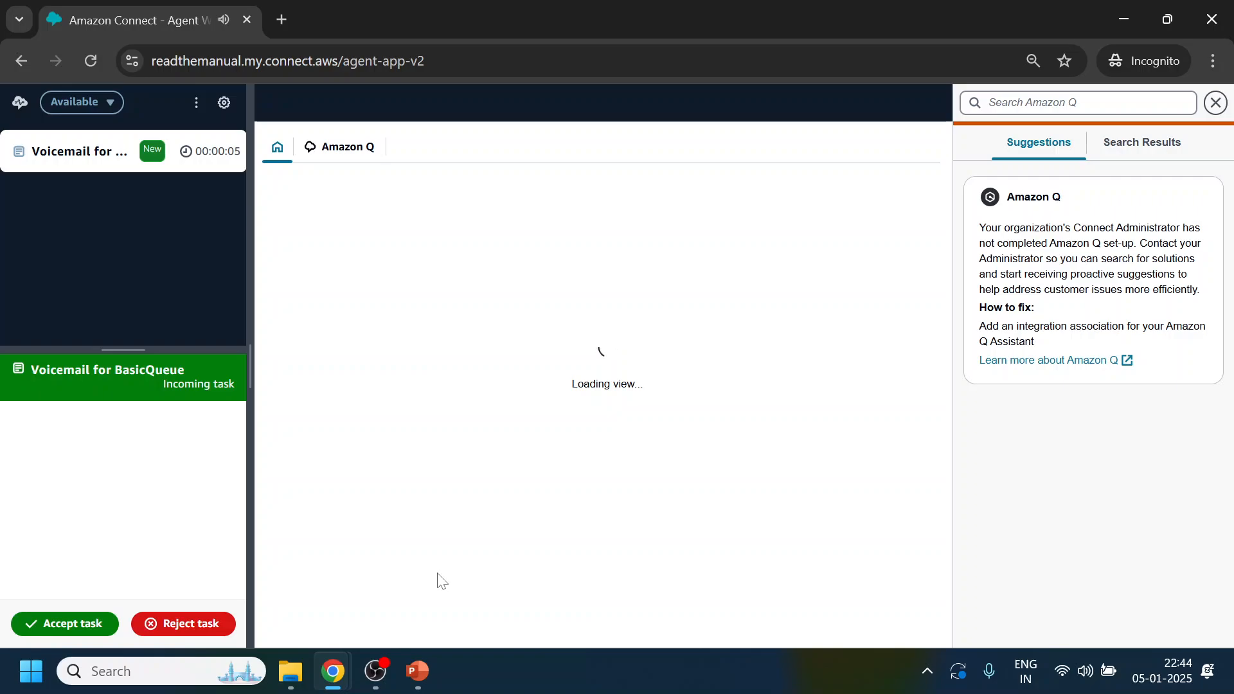
left_click(82, 626)
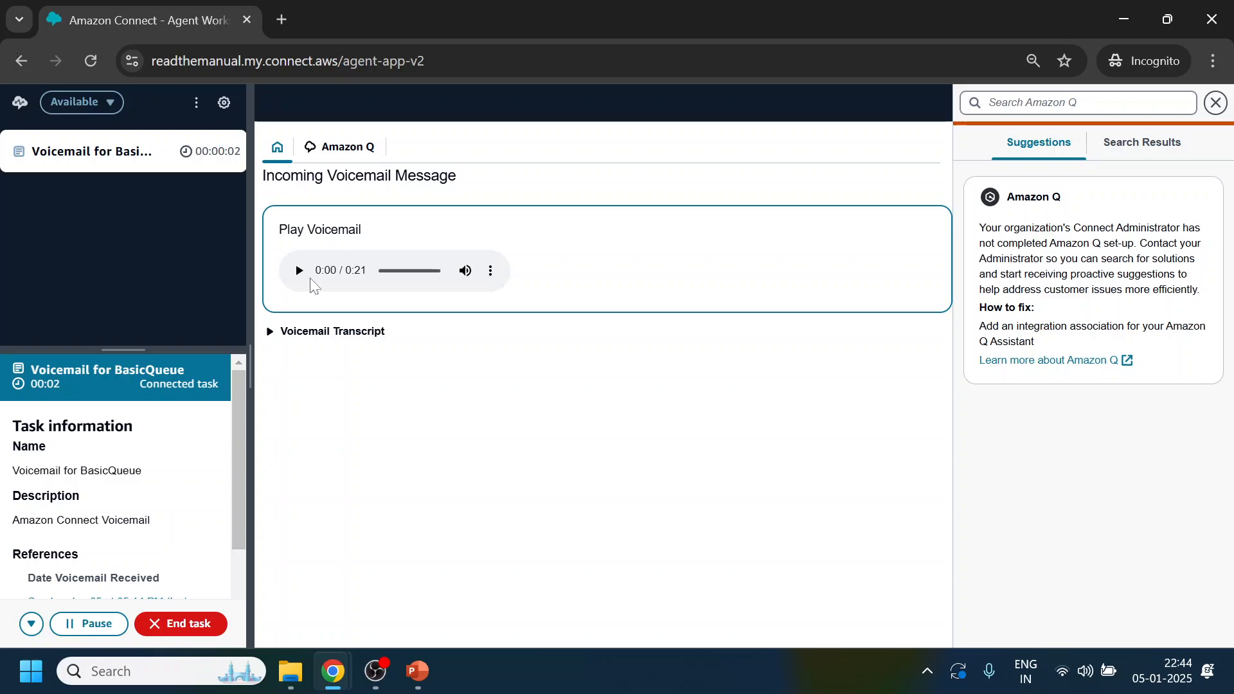
- Expand the Voicemail Transcript to read it, and review the task's name, description and references
left_click(316, 334)
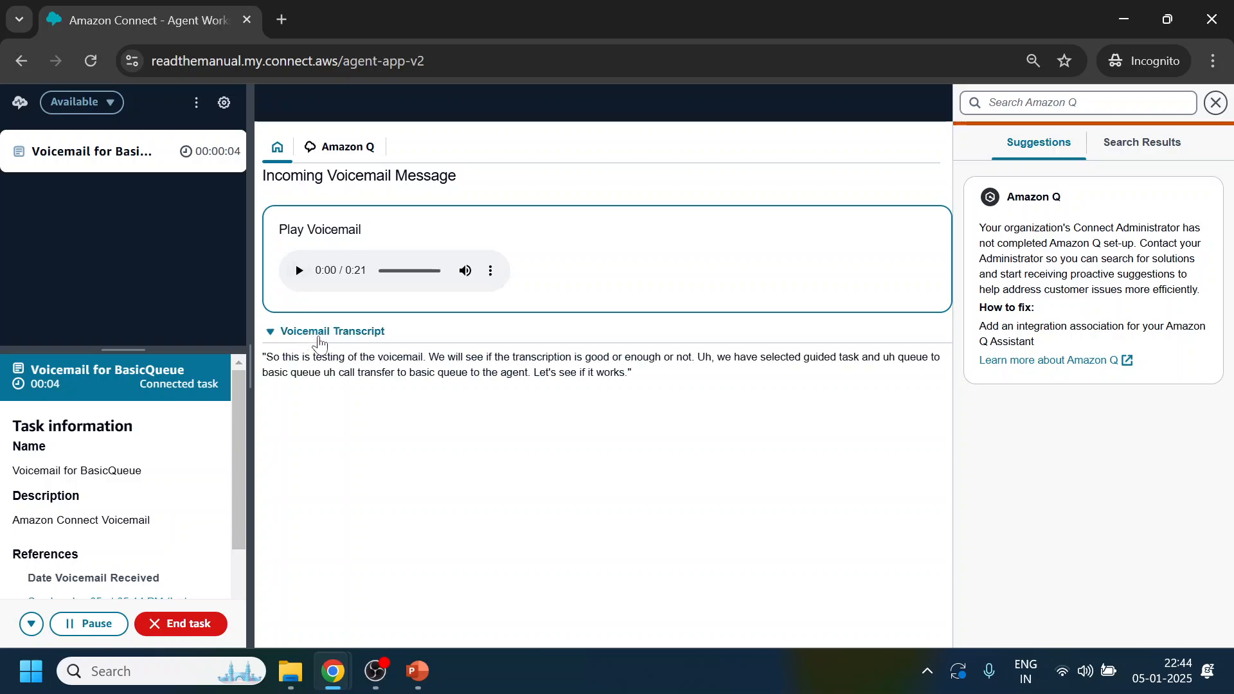
left_click_drag(266, 358, 615, 372)
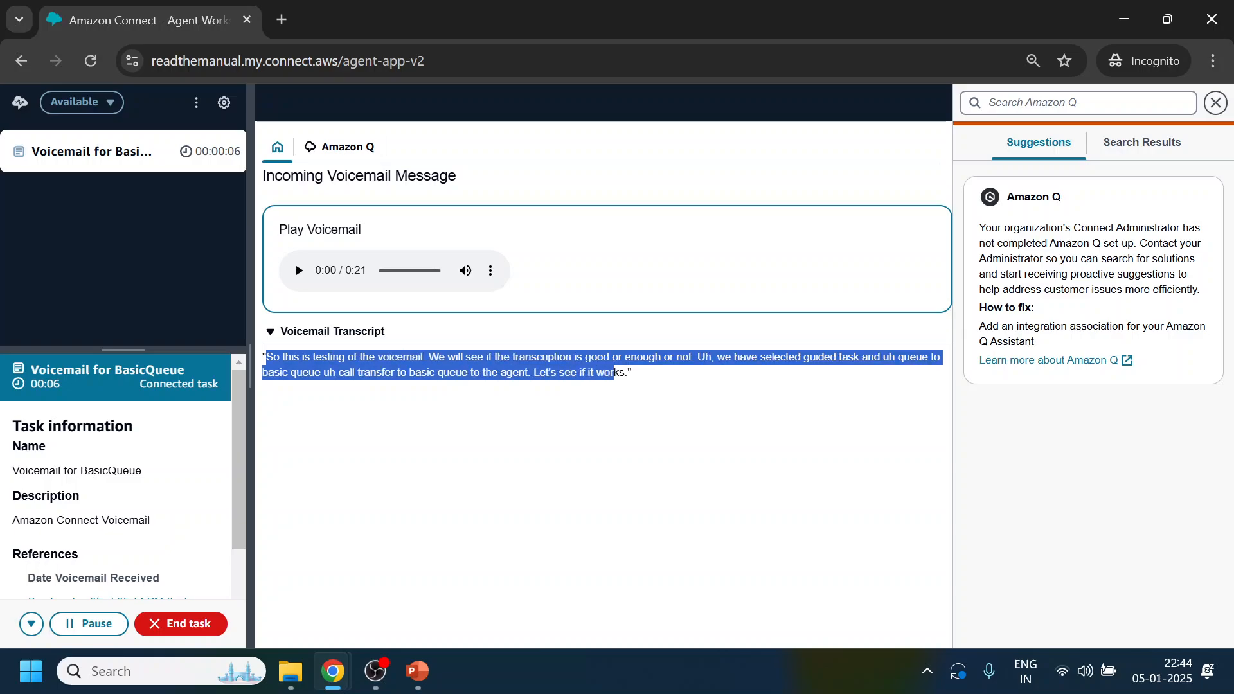
left_click(406, 374)
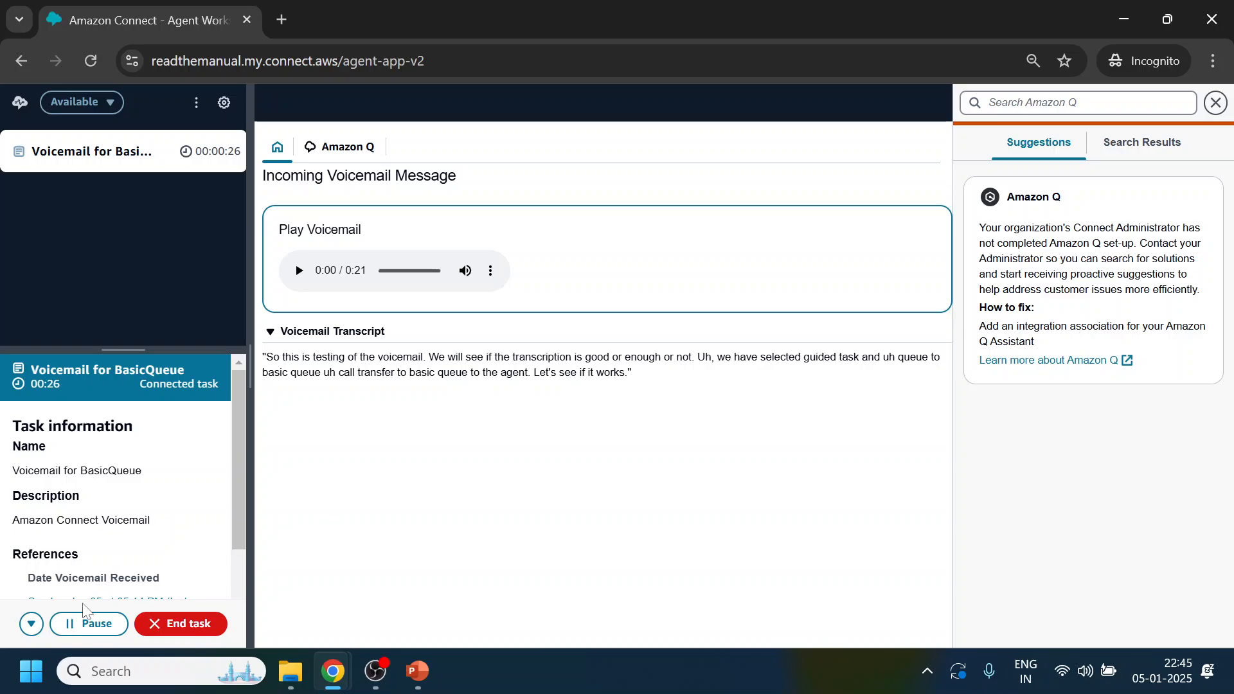
scroll(182, 435, "down", 2)
scroll(177, 442, "up", 2)
left_click_drag(8, 473, 160, 471)
scroll(157, 498, "down", 1)
scroll(158, 498, "down", 3)
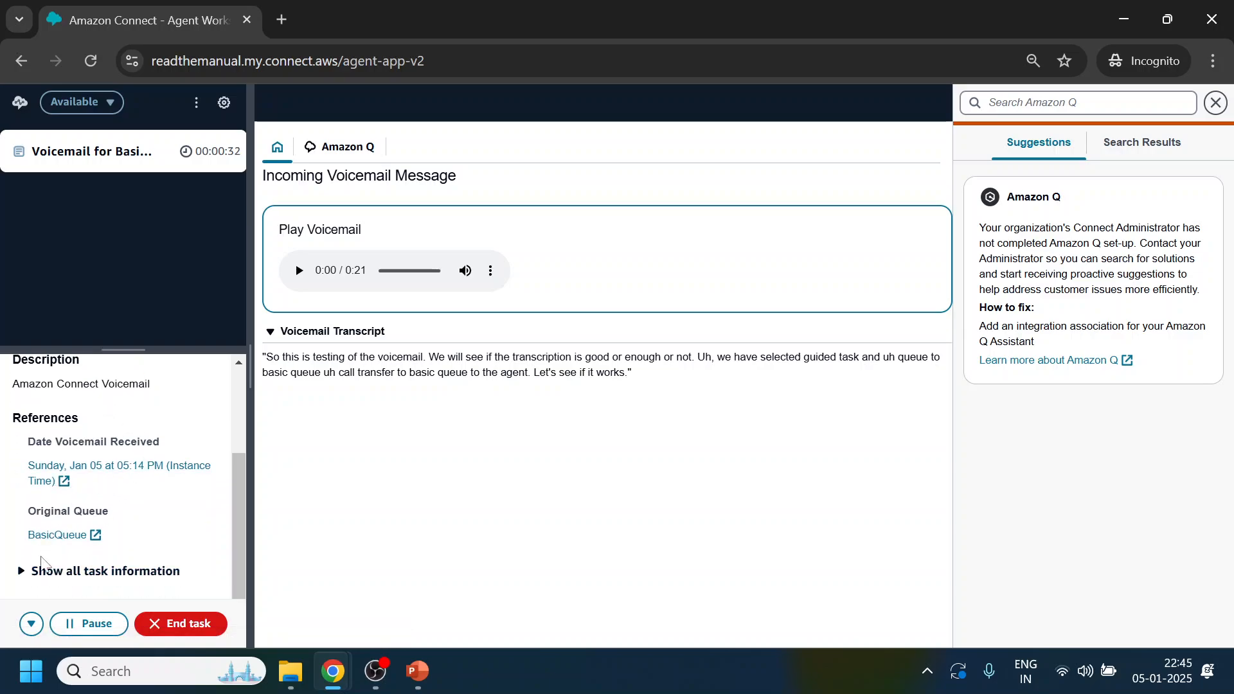
- Show all task information and examine the contact ID, transcript contents and vmx3 attributes through vmx3_test_queue
left_click(45, 571)
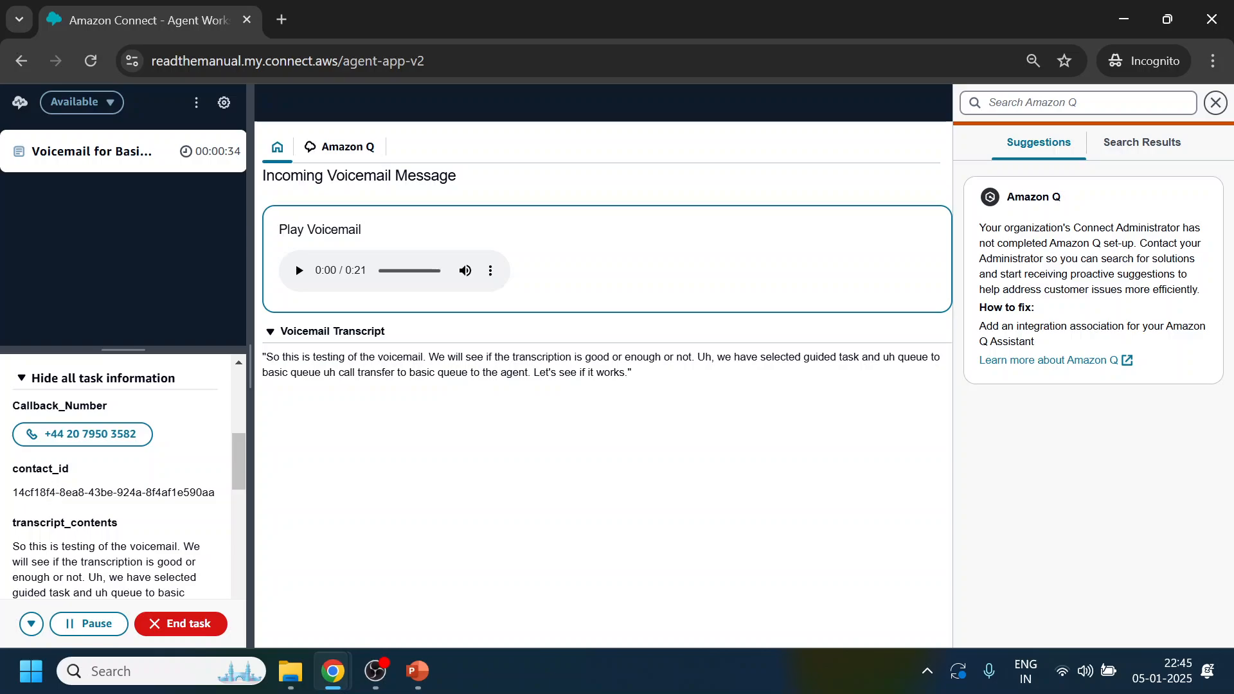
left_click_drag(40, 493, 114, 493)
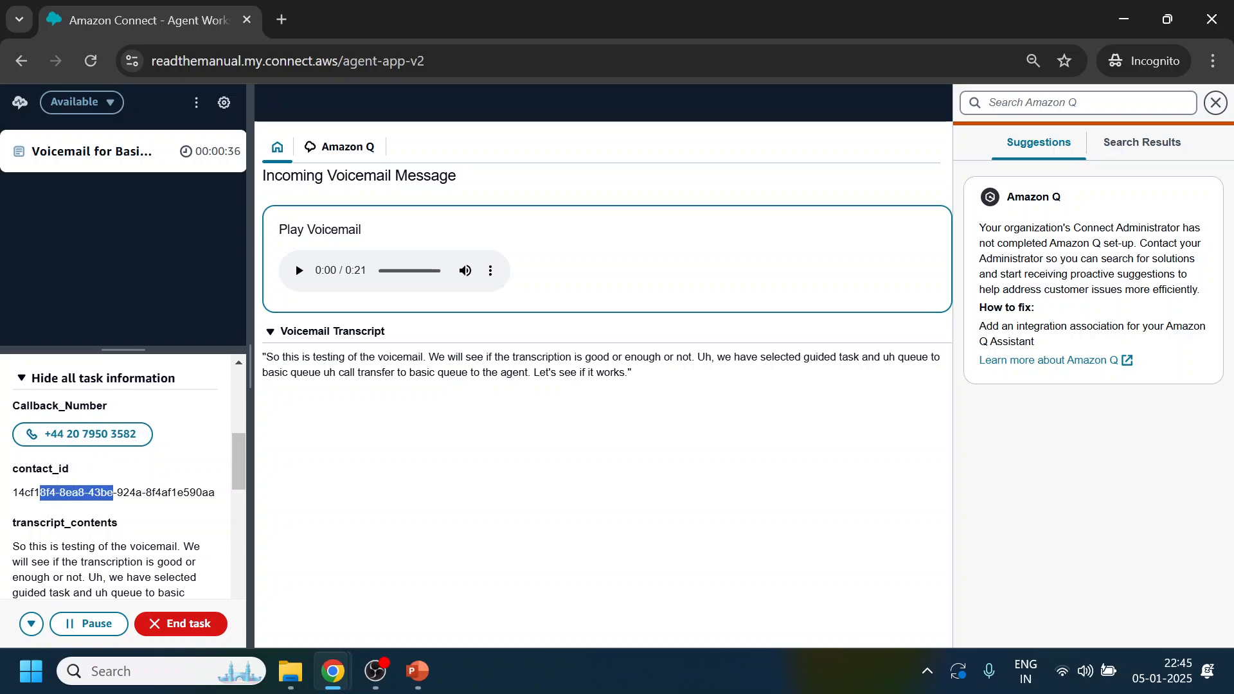
scroll(144, 456, "down", 3)
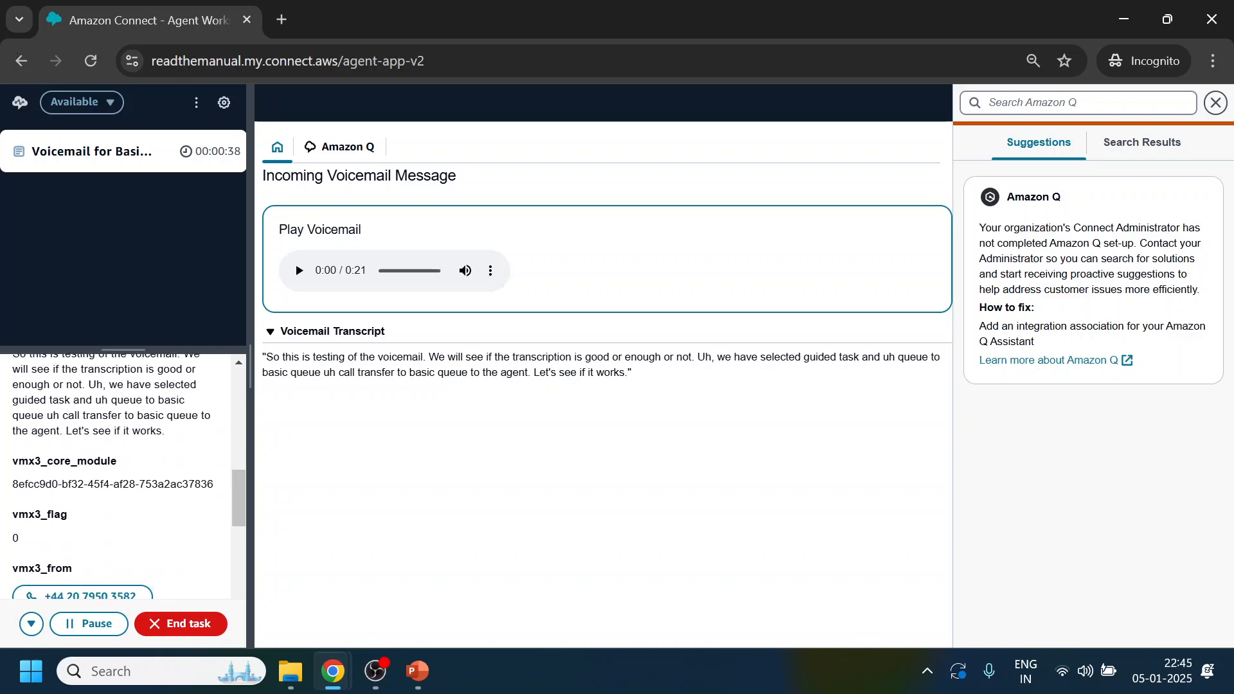
scroll(42, 474, "down", 2)
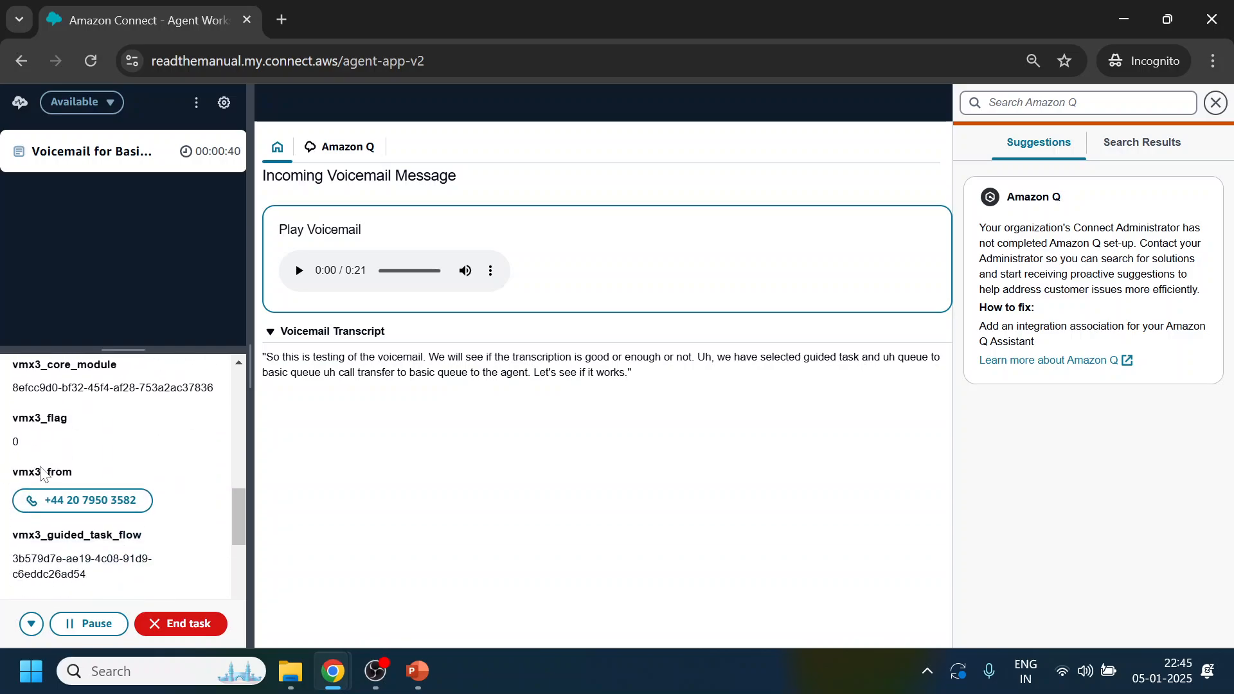
scroll(161, 546, "down", 3)
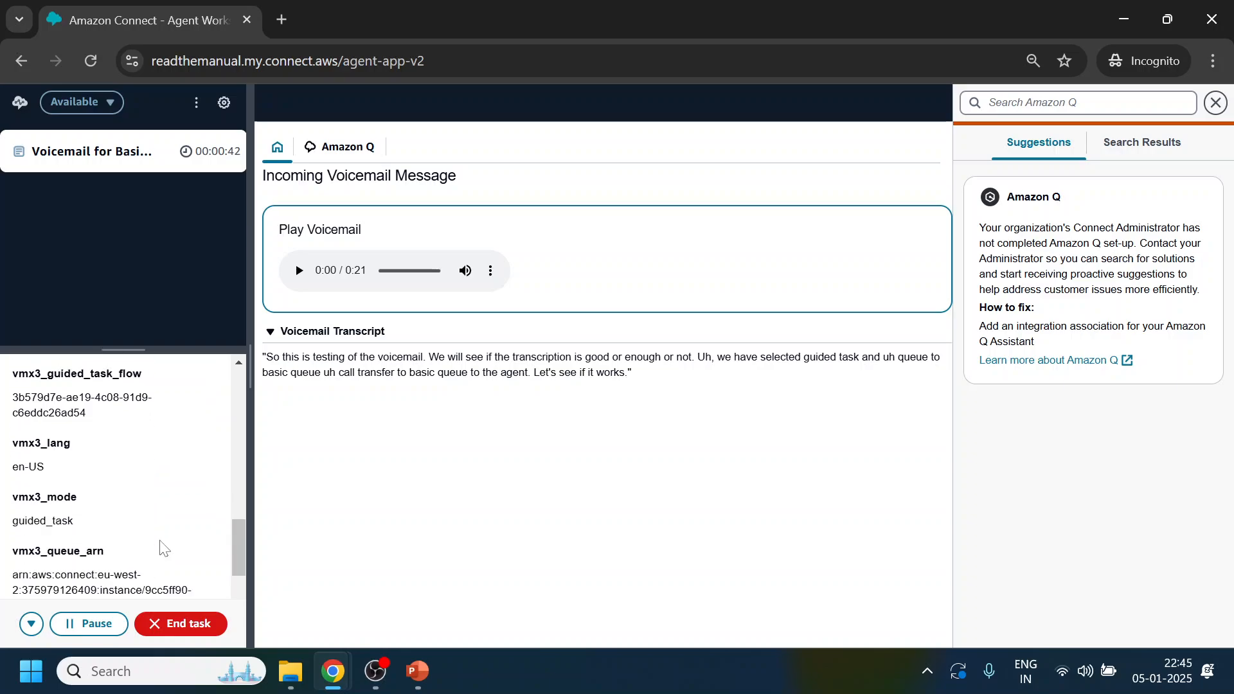
scroll(161, 549, "up", 5)
scroll(161, 548, "down", 9)
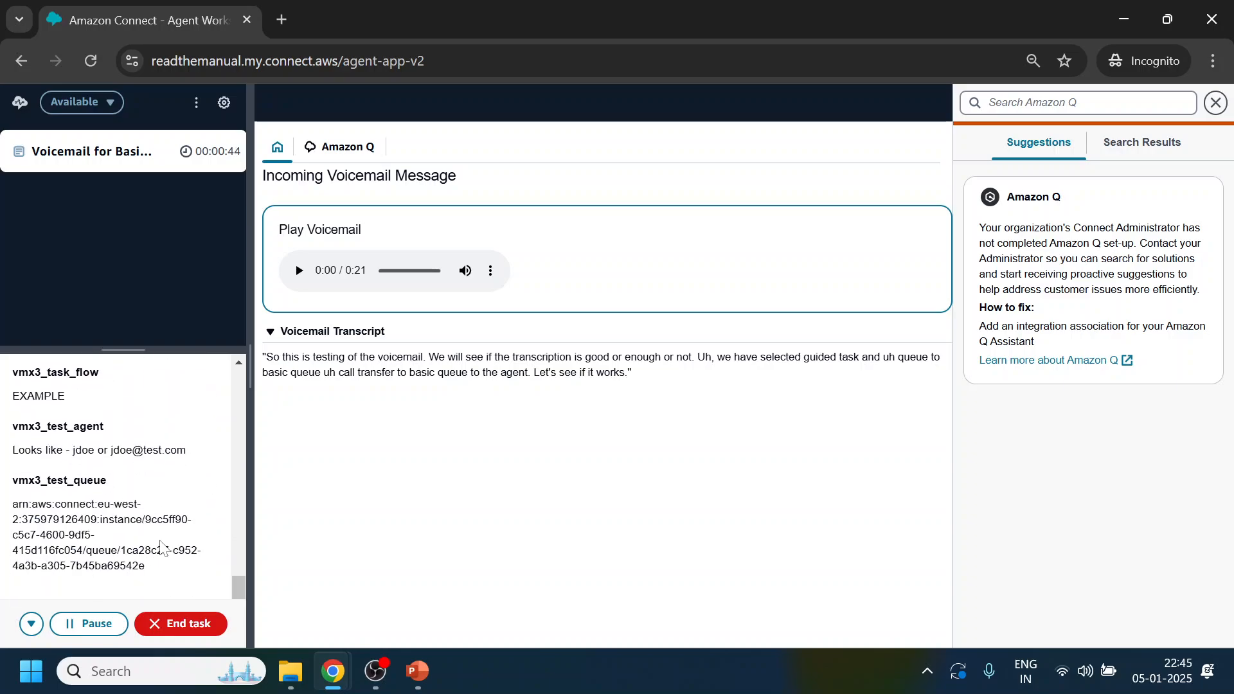
left_click_drag(13, 396, 74, 400)
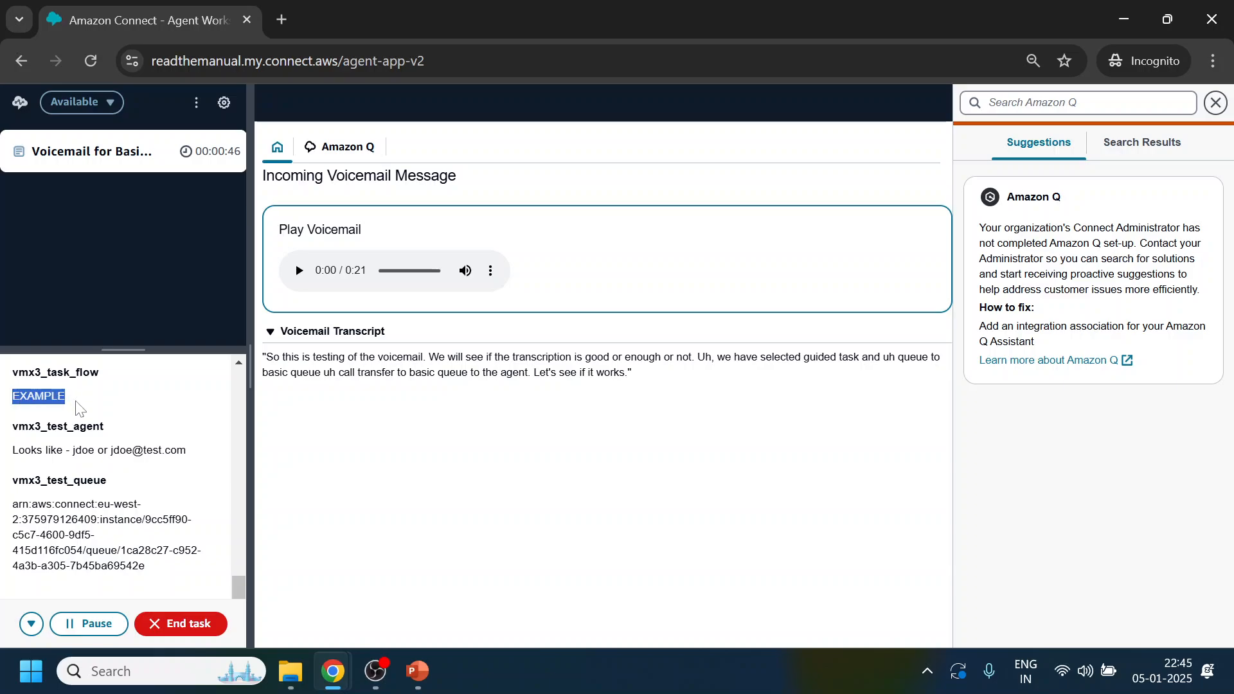
left_click_drag(75, 450, 153, 450)
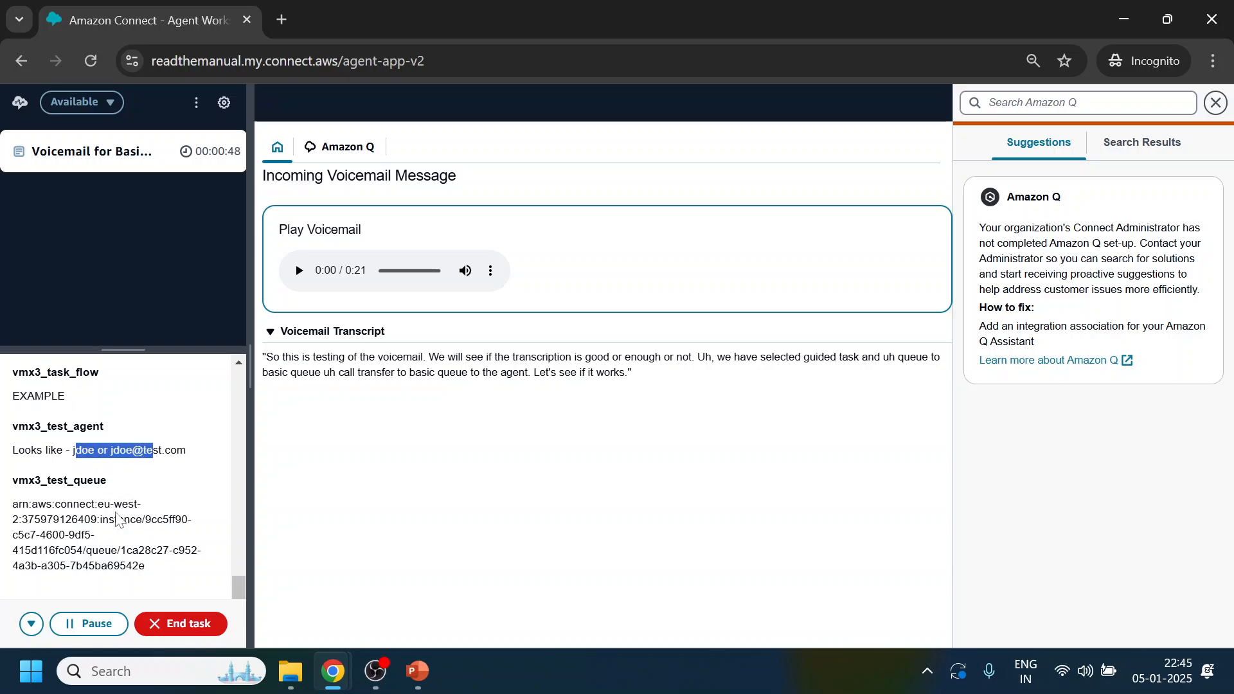
- Return to the start of the task information, then switch to the VMX3_AWS_Test_Flow_readthemanual flow and close its open block settings without saving
scroll(116, 519, "up", 10)
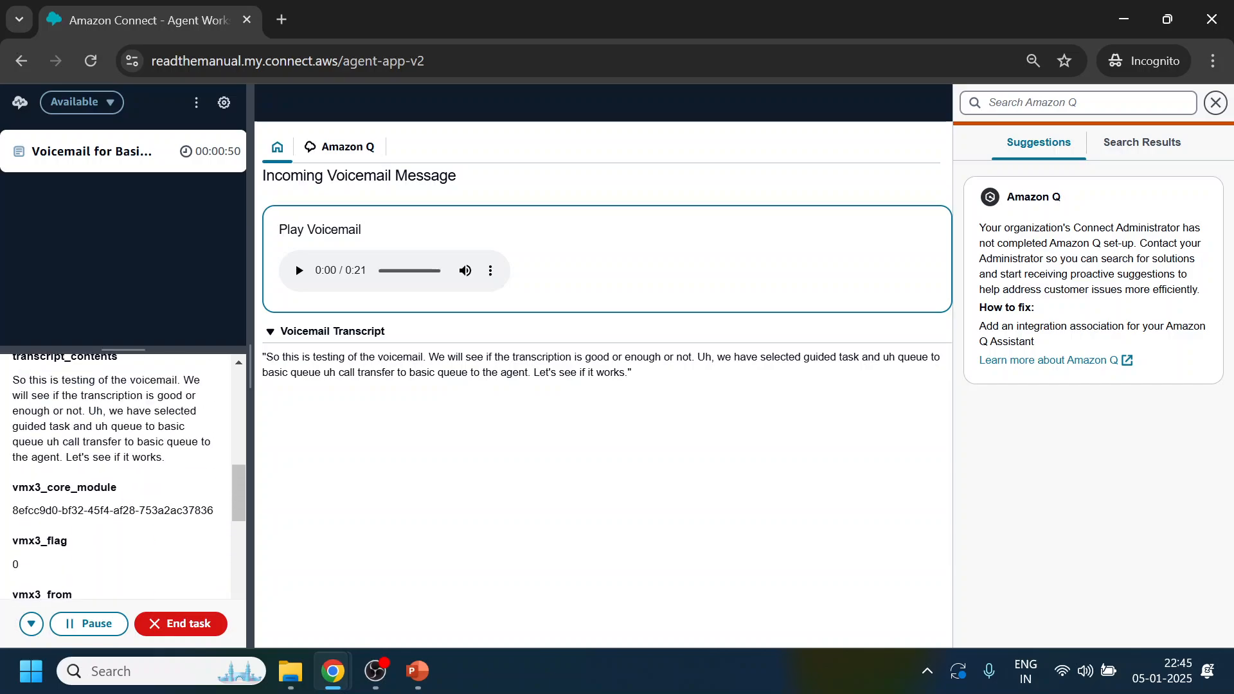
scroll(116, 519, "up", 3)
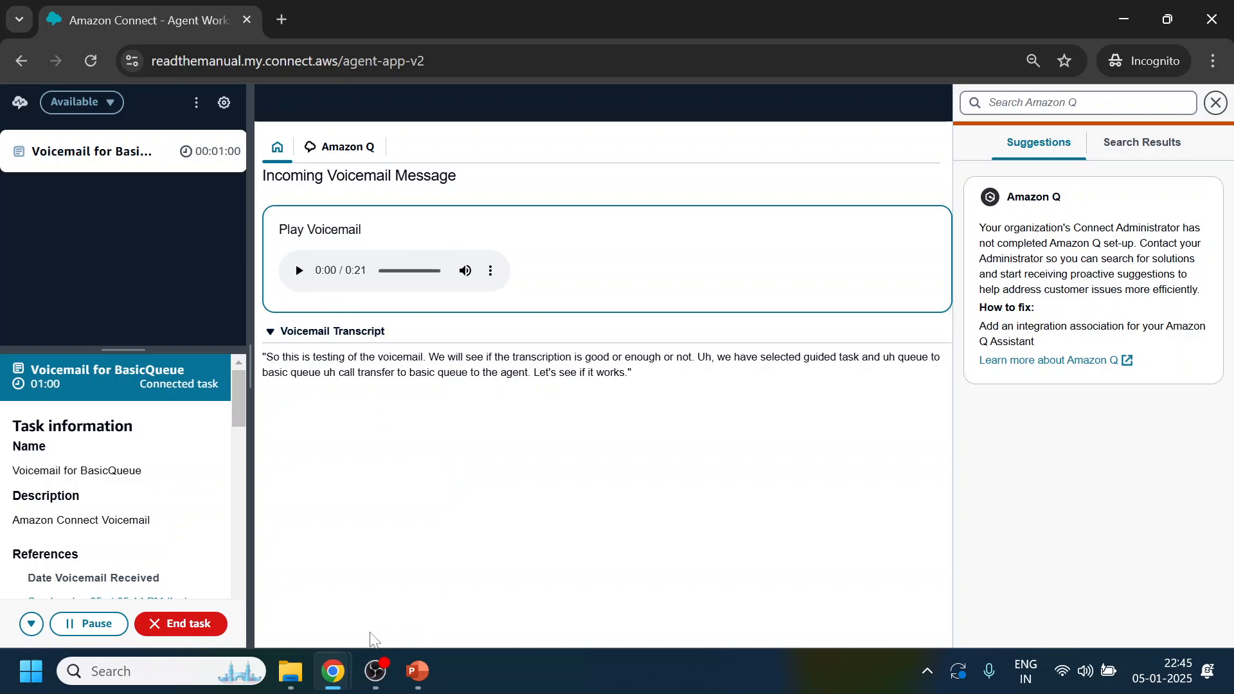
mouse_move(332, 671)
left_click(232, 566)
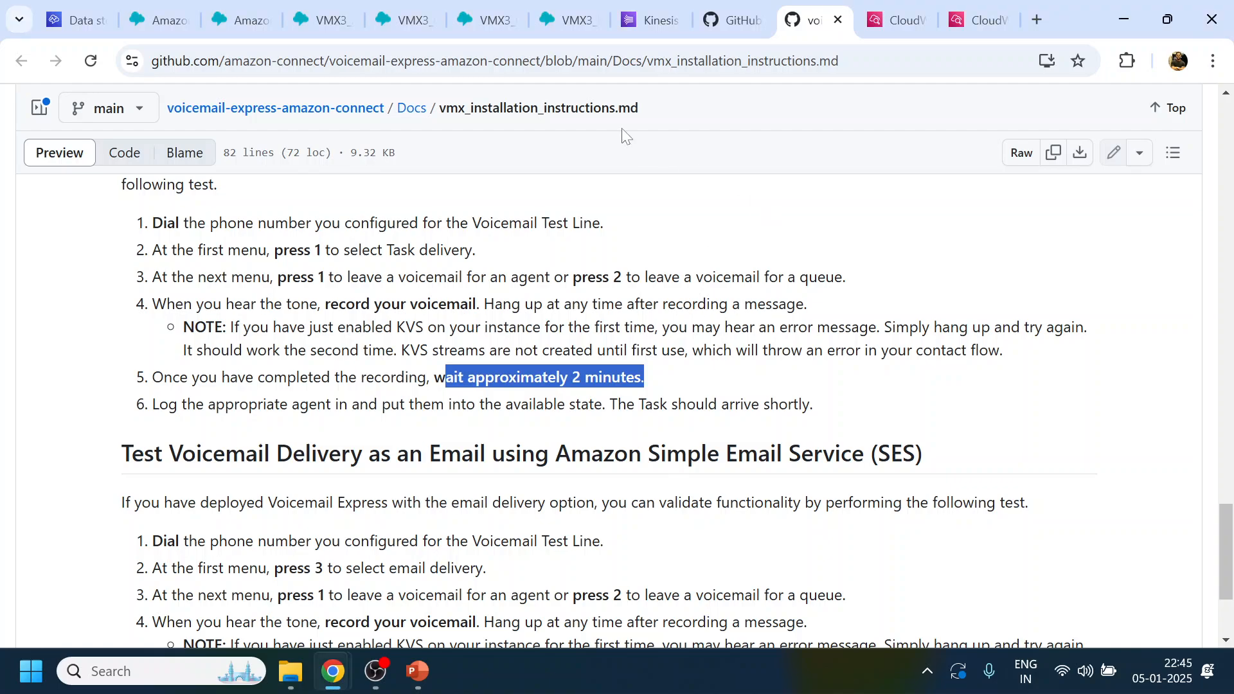
left_click(320, 19)
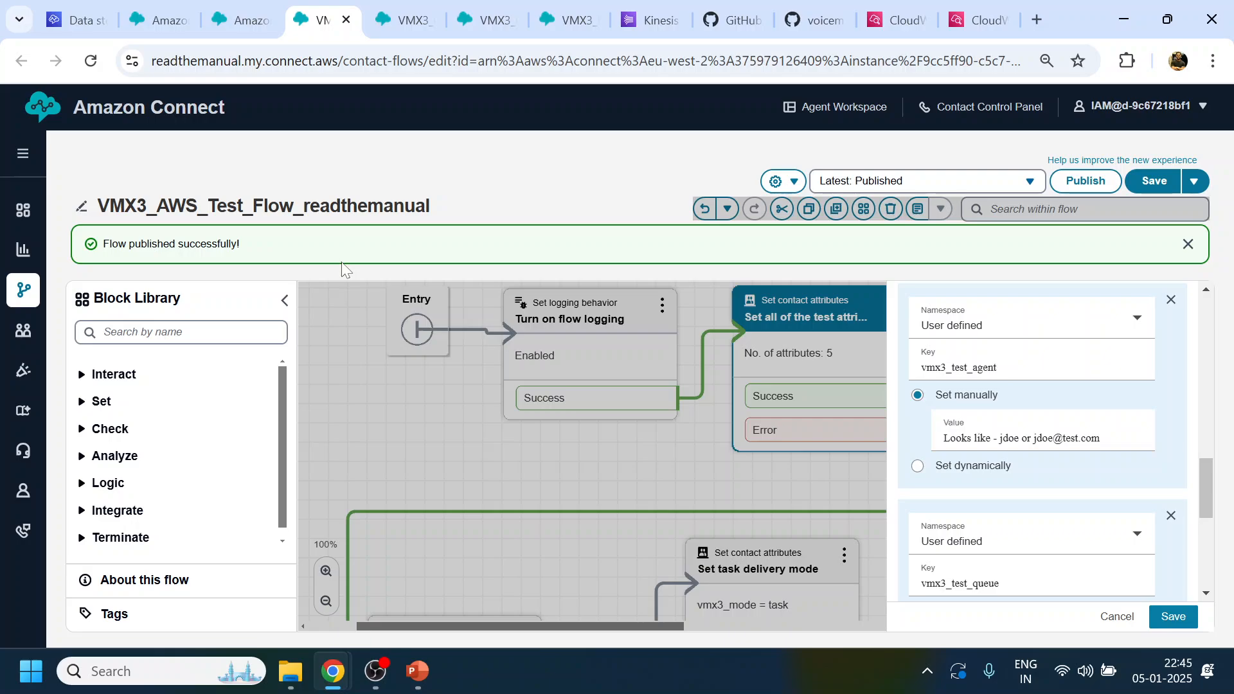
left_click(1105, 616)
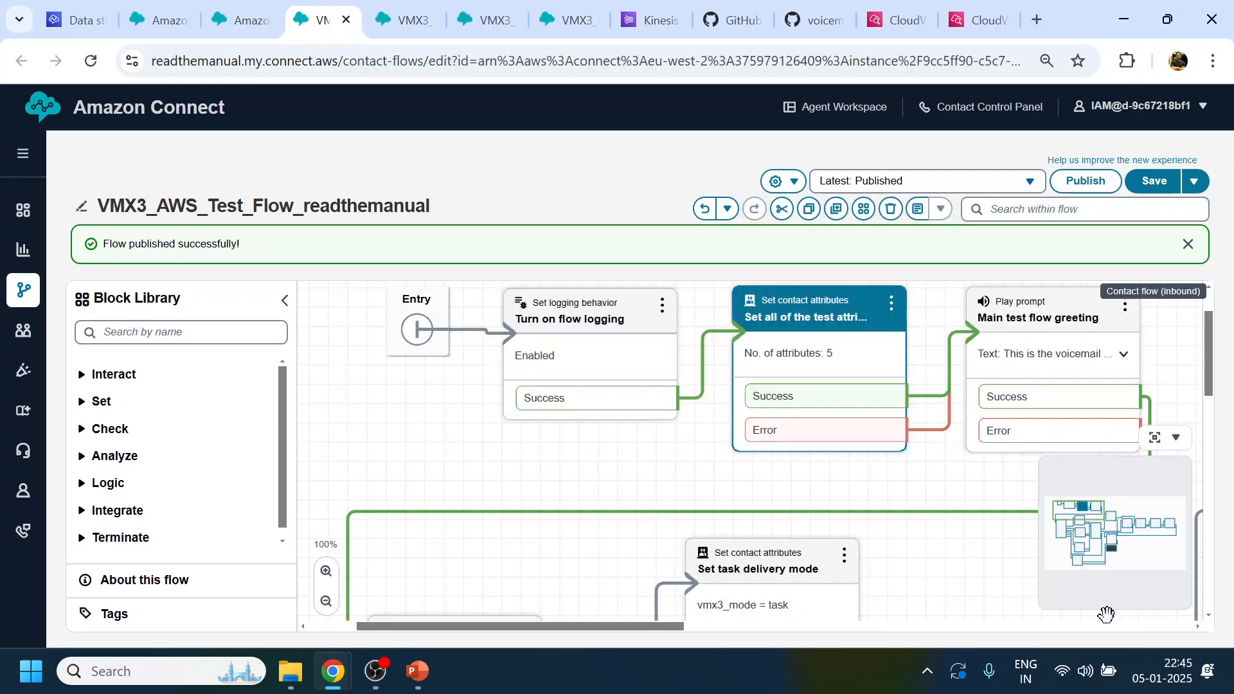
- Open the Set contact attributes block for the test attributes and review vmx3_task_flow, vmx3_test_agent and vmx3_test_queue
left_click(816, 299)
scroll(1085, 438, "down", 7)
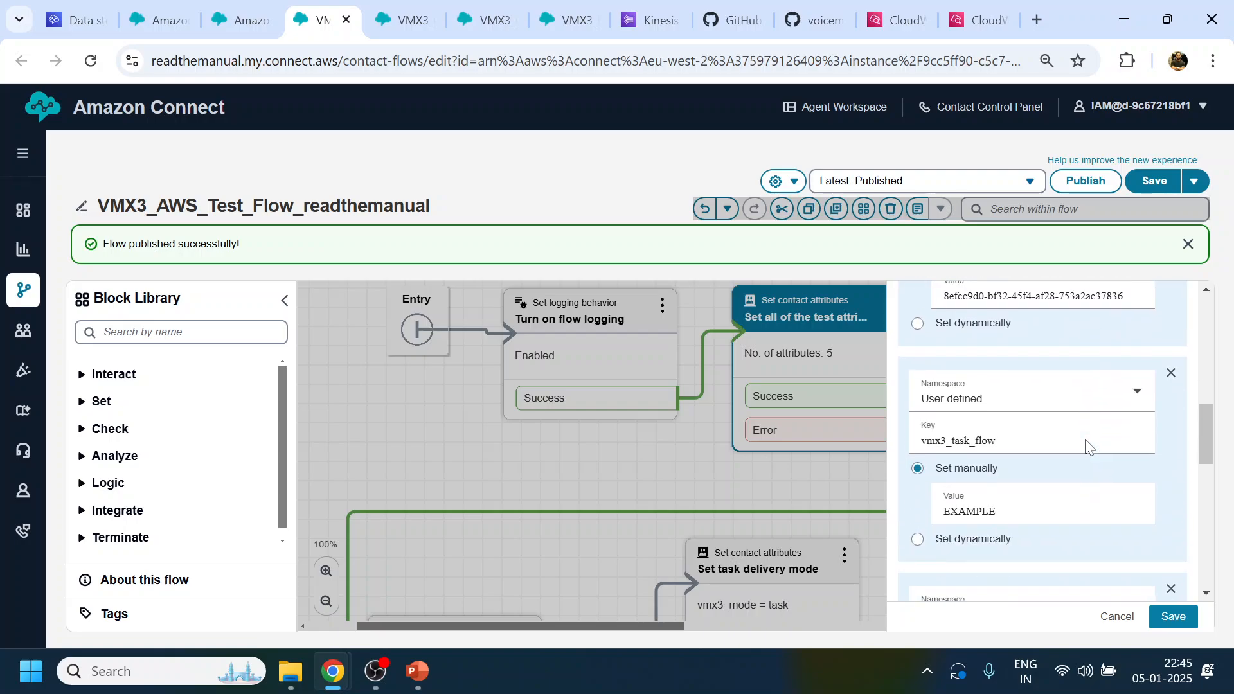
scroll(1014, 463, "down", 2)
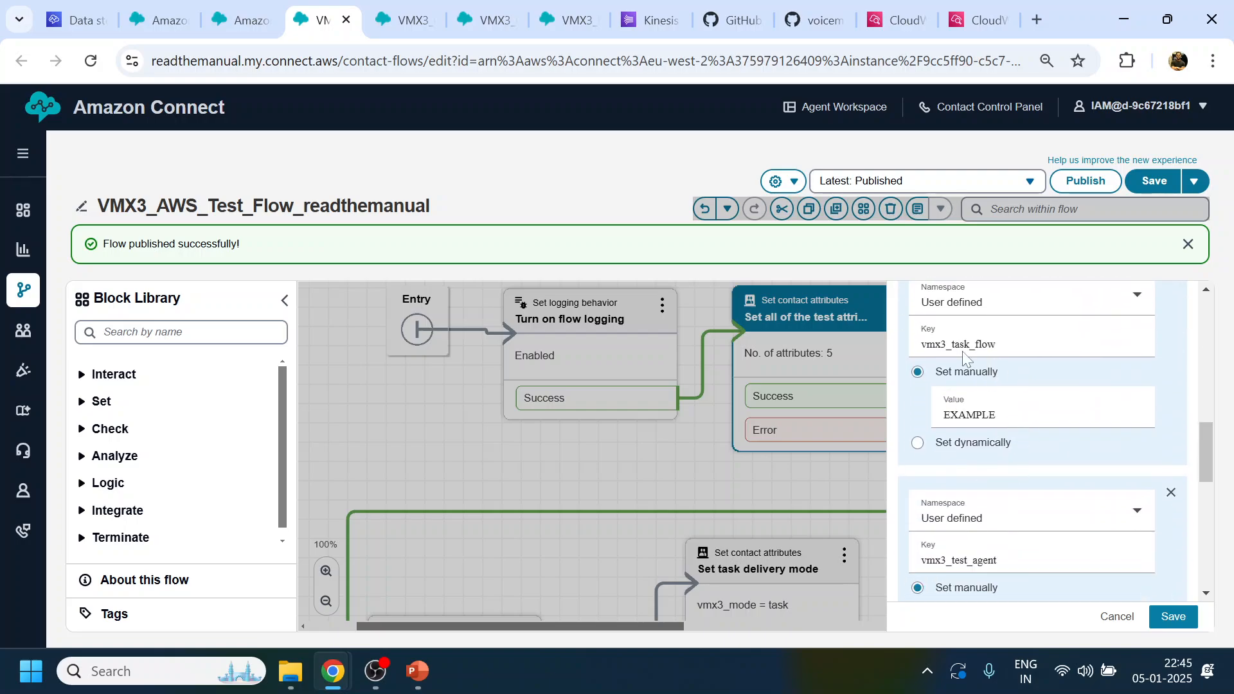
scroll(964, 463, "down", 2)
scroll(1097, 484, "down", 2)
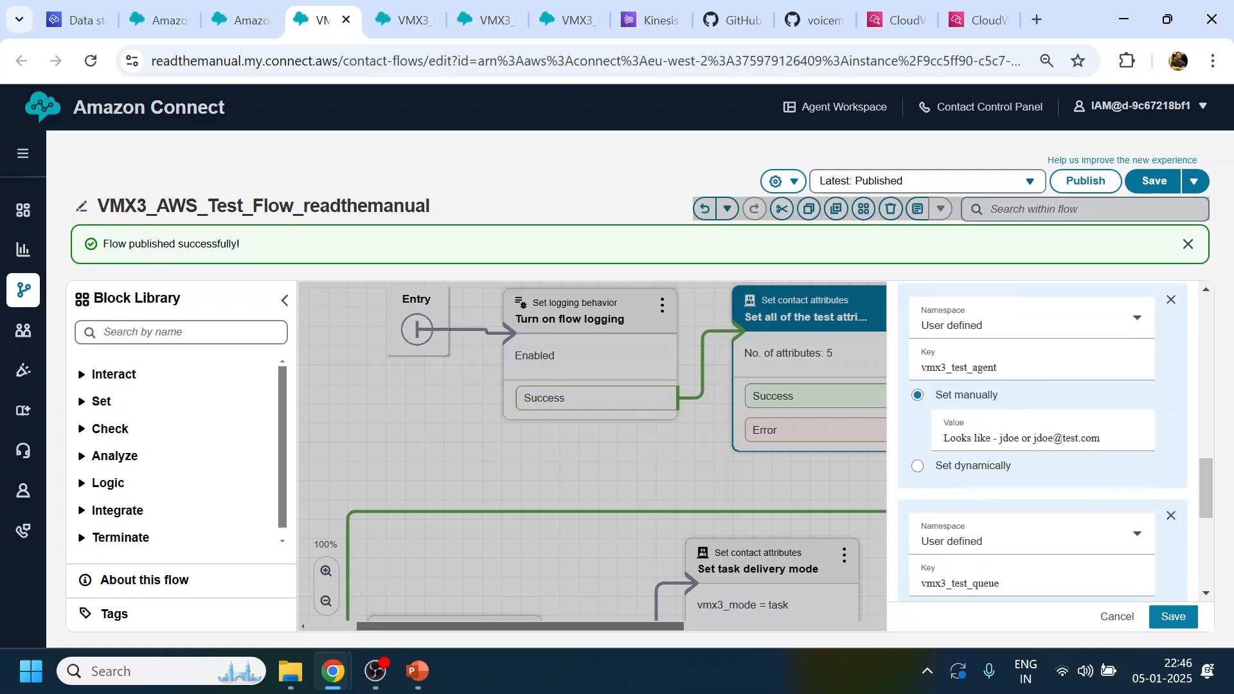
scroll(1000, 464, "down", 2)
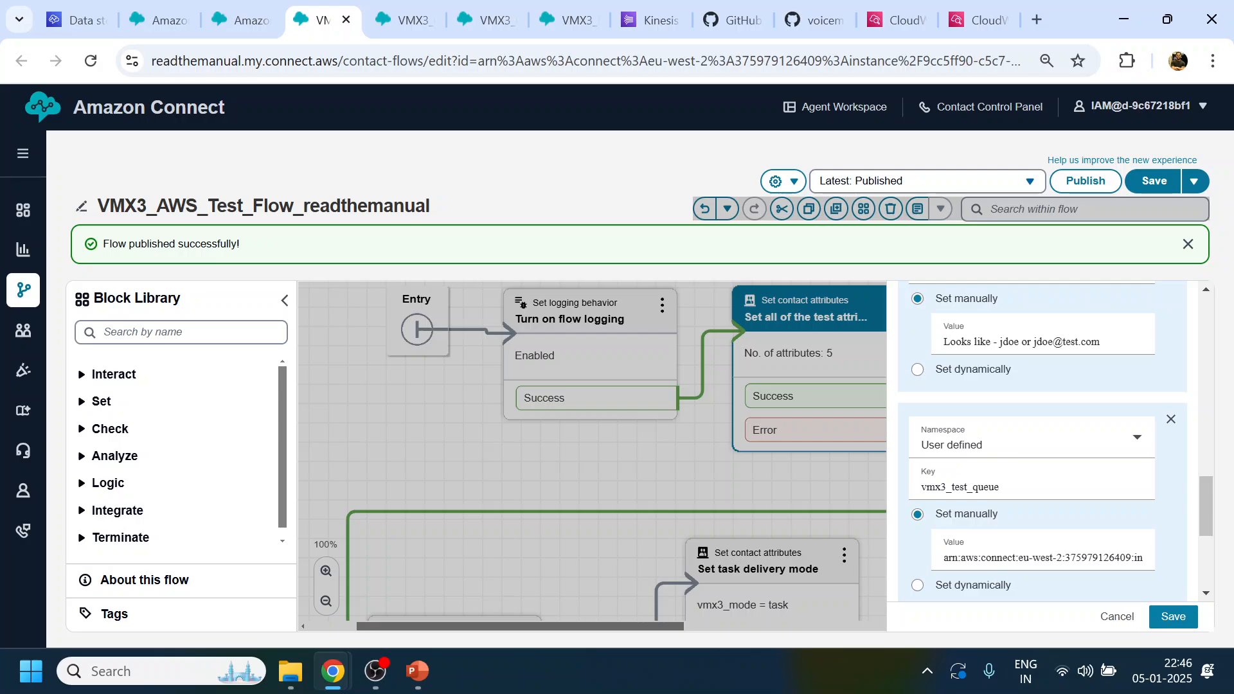
- Compare the vmx3_test_queue value with the BasicQueue ARN, check vmx3_guided_task_flow, and close the block settings without saving
left_click_drag(945, 558, 1169, 565)
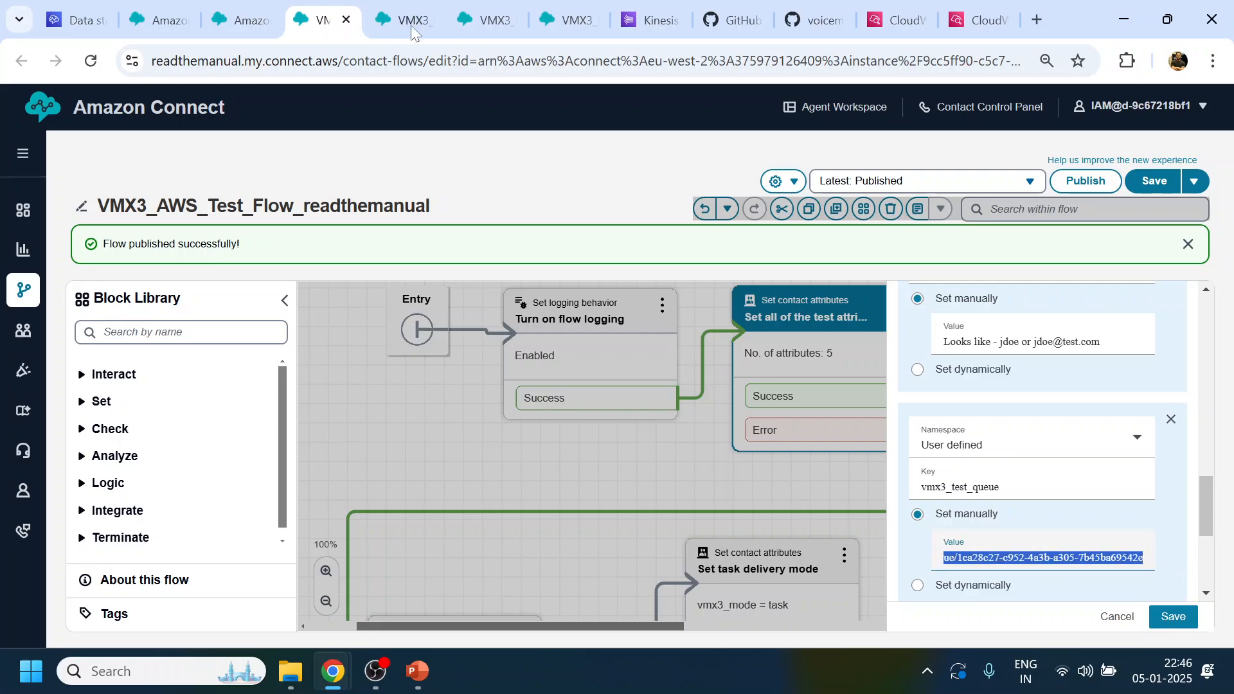
left_click(168, 14)
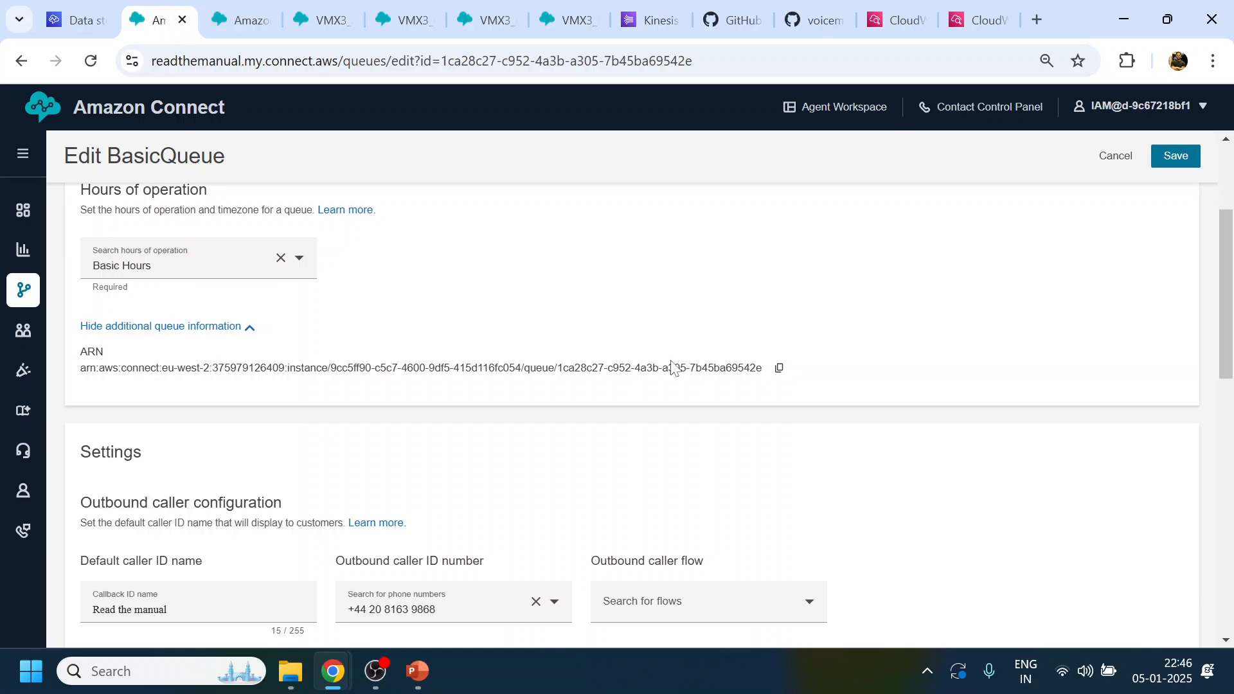
left_click(321, 20)
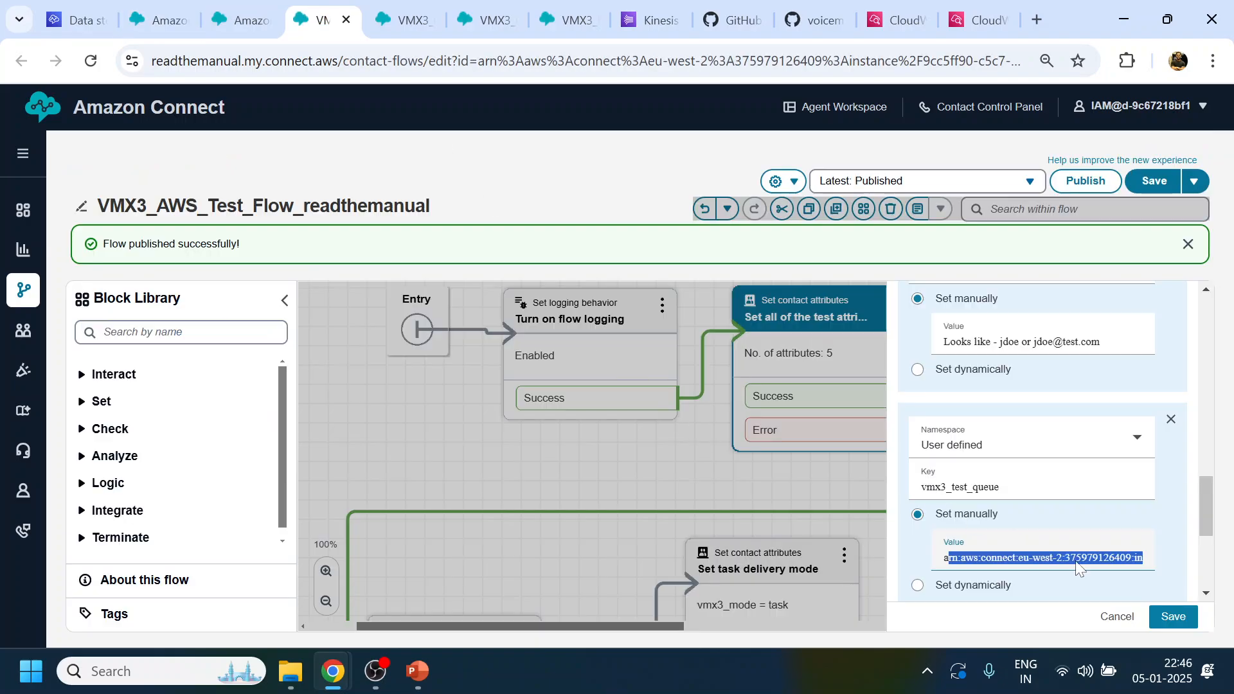
scroll(1050, 519, "down", 4)
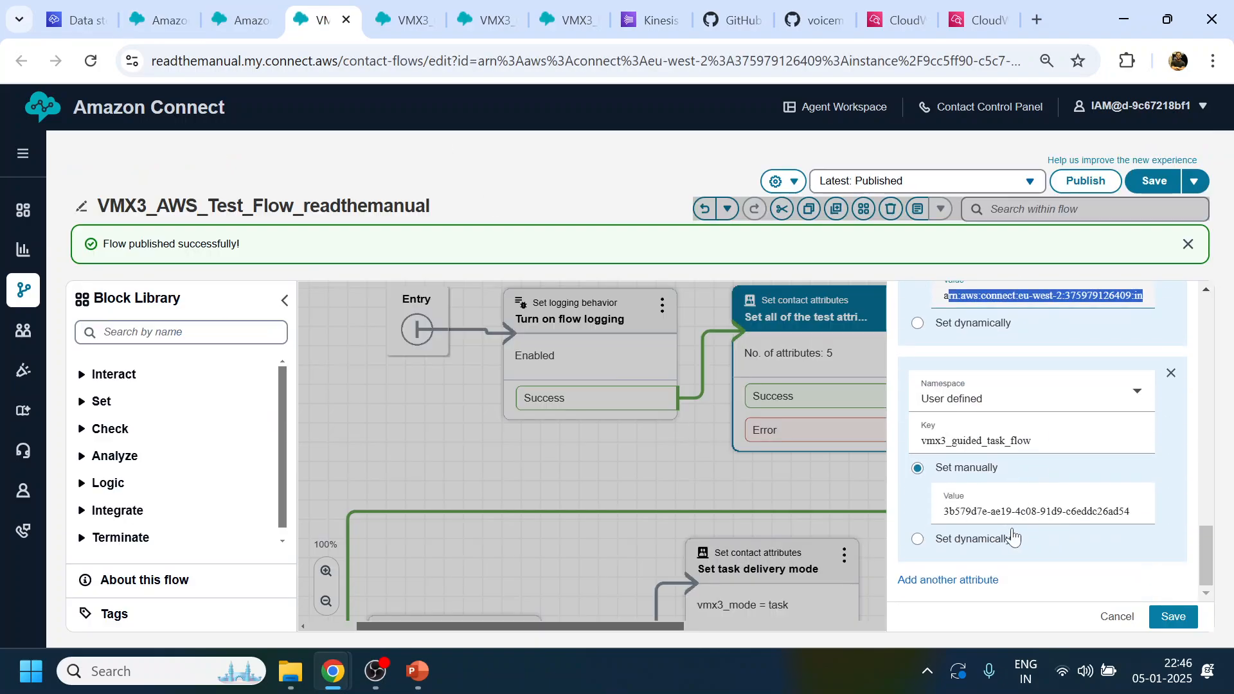
left_click(1114, 616)
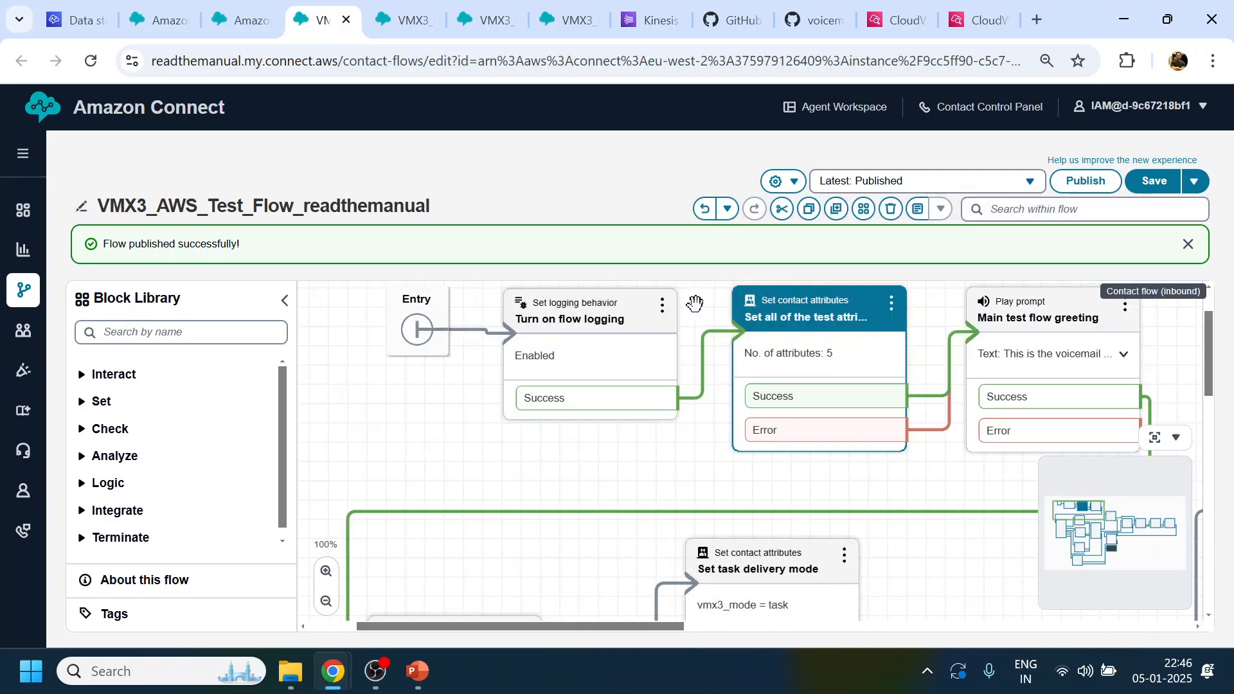
- Look over the test flow's task delivery blocks and the VMX3_Guided_Task_Agent_Flow_readthemanual blocks through the Show View block
left_click_drag(996, 505, 906, 439)
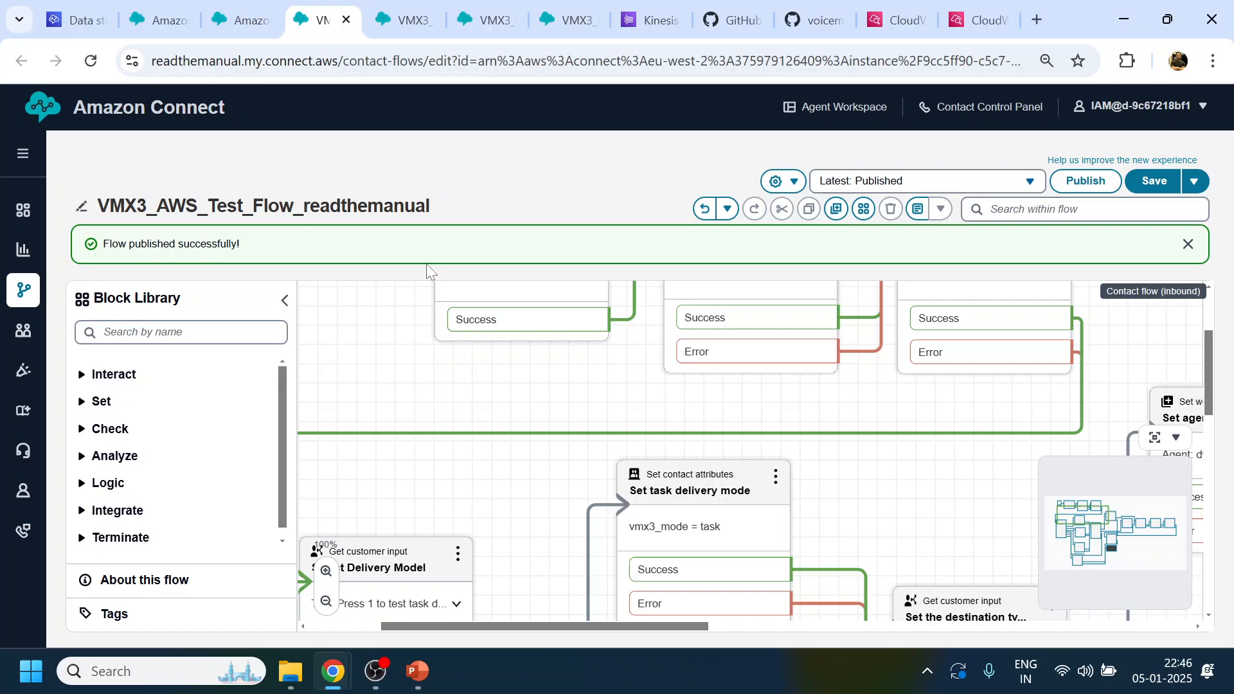
mouse_move(405, 21)
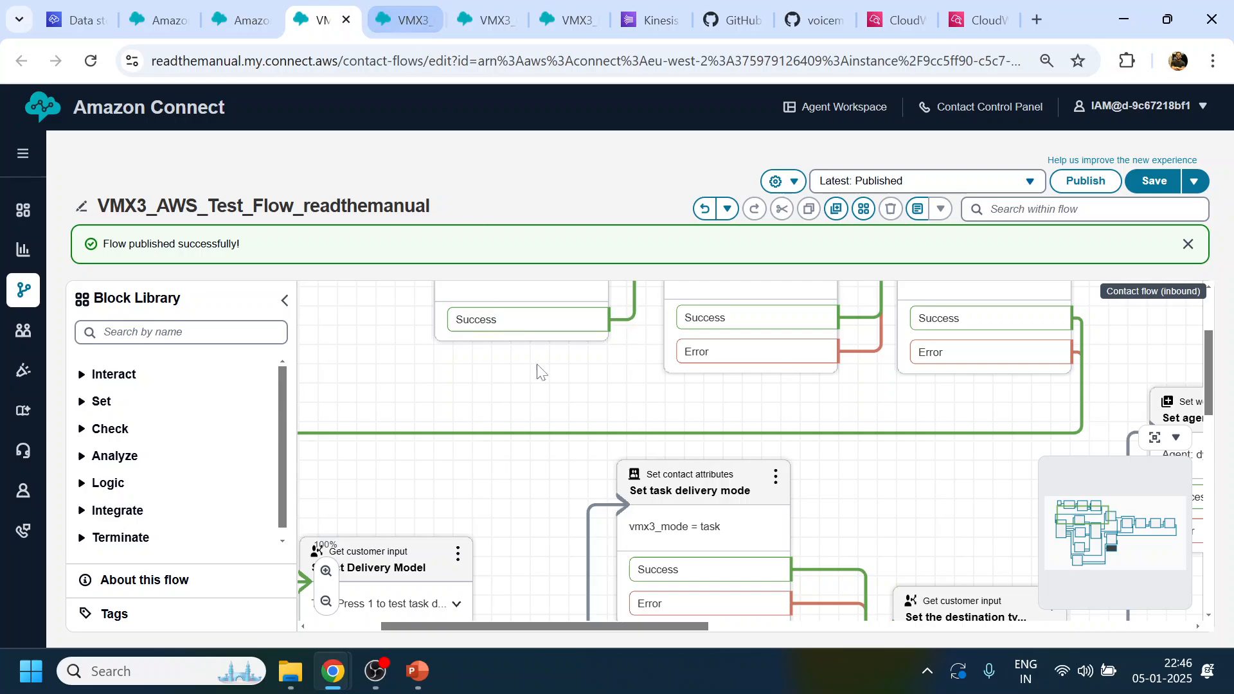
left_click(379, 21)
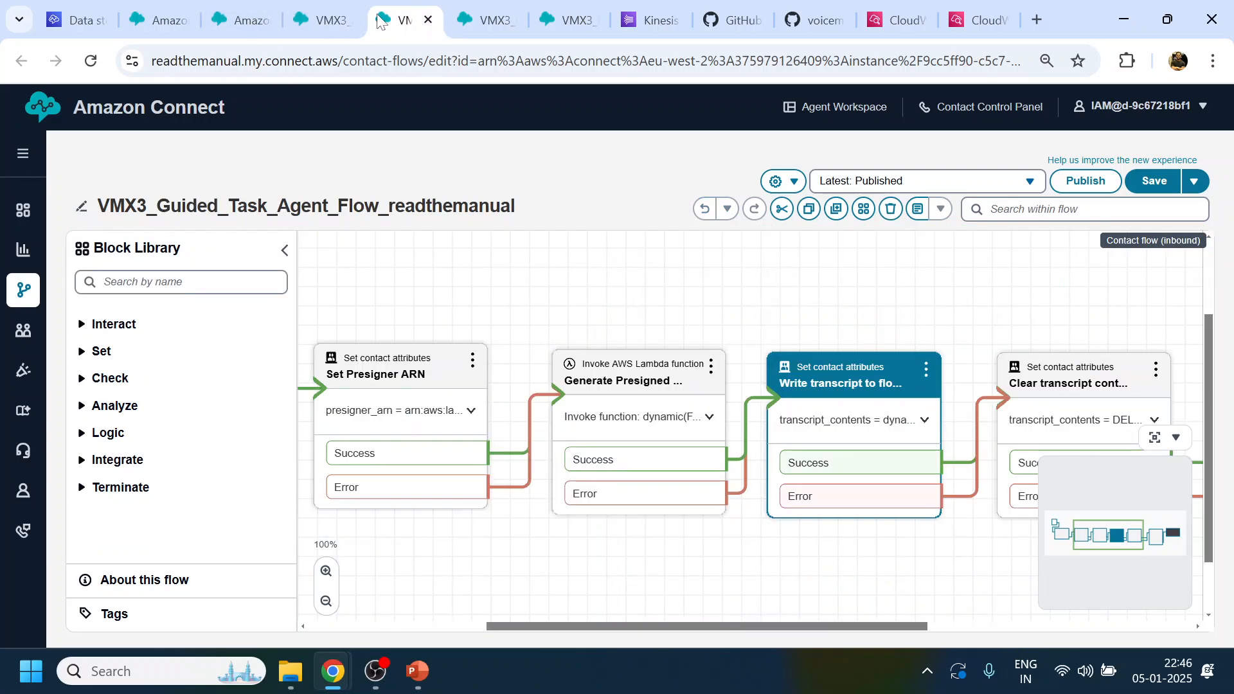
left_click_drag(690, 308, 509, 306)
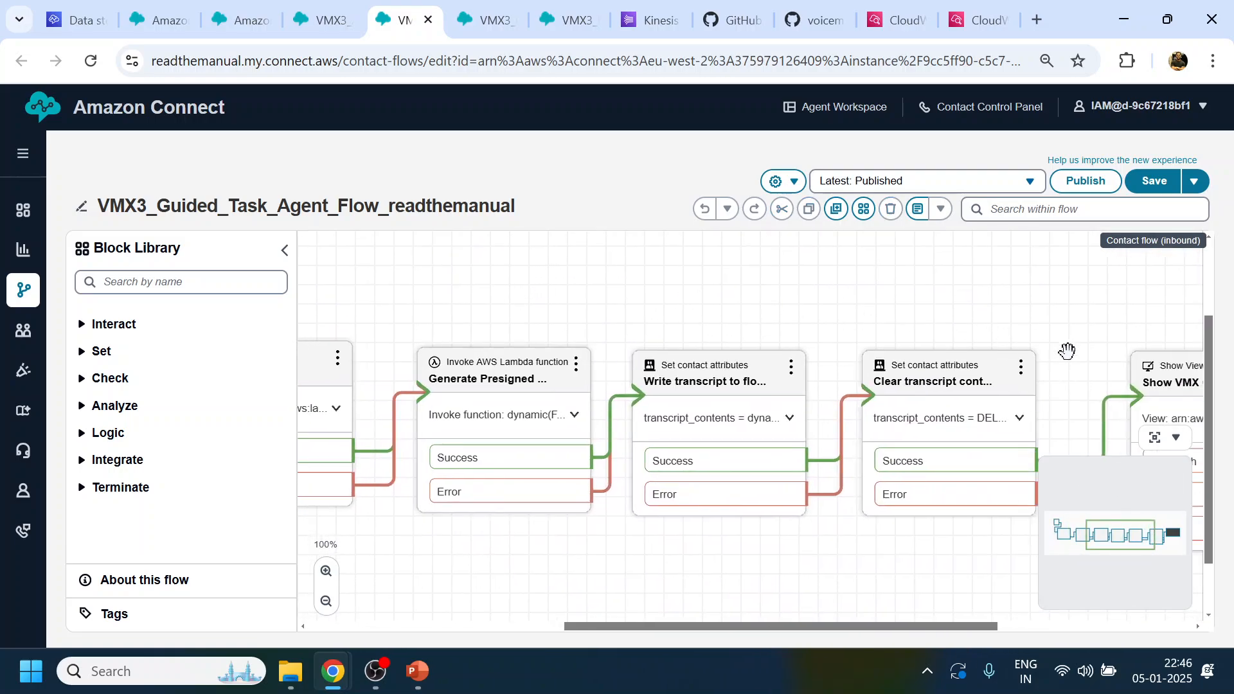
left_click_drag(1067, 350, 898, 325)
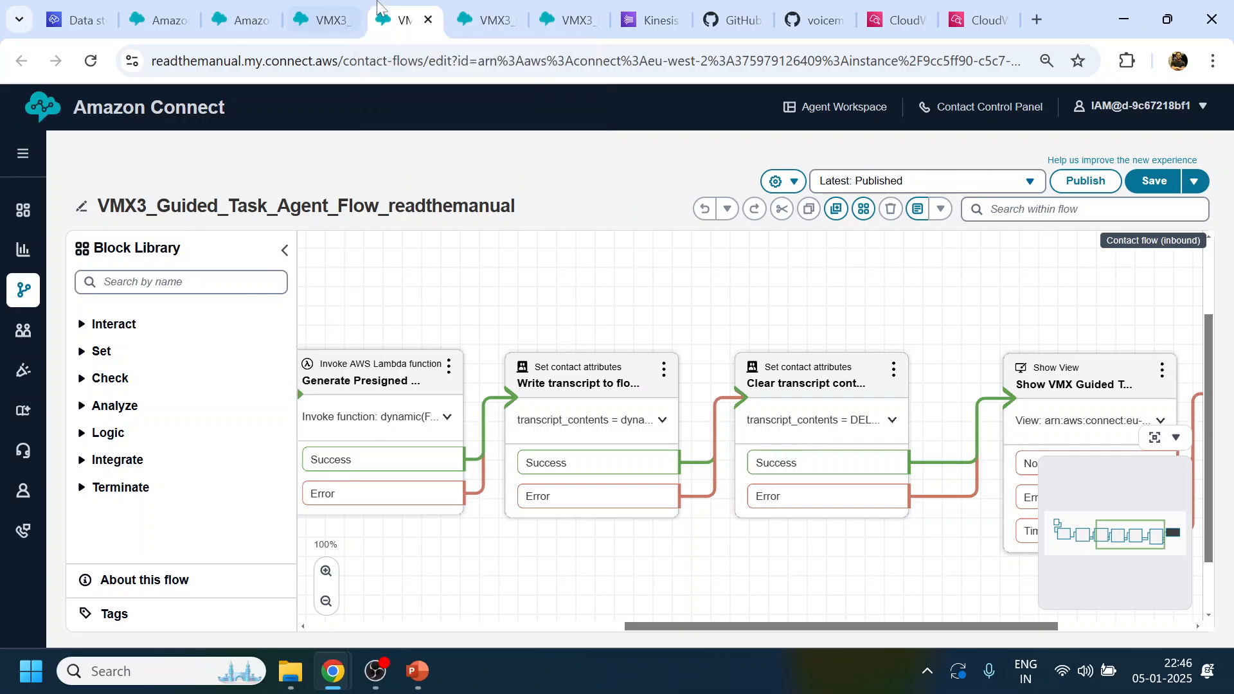
- Close the VMX3_Guided_Task_Agent_Flow_readthemanual and VMX3_Guided_Task_Flow_readthemanual pages, leaving VMX3_Main_VM_Module_readthemanual open
left_click(428, 20)
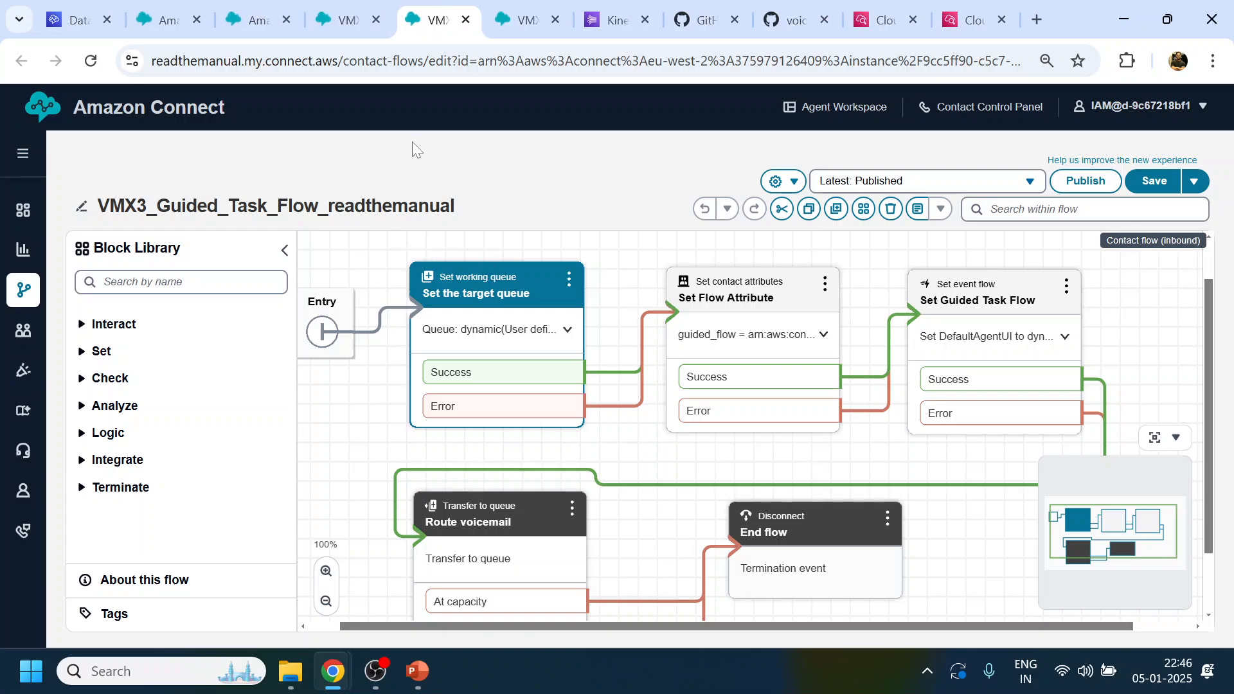
left_click(533, 26)
left_click(467, 20)
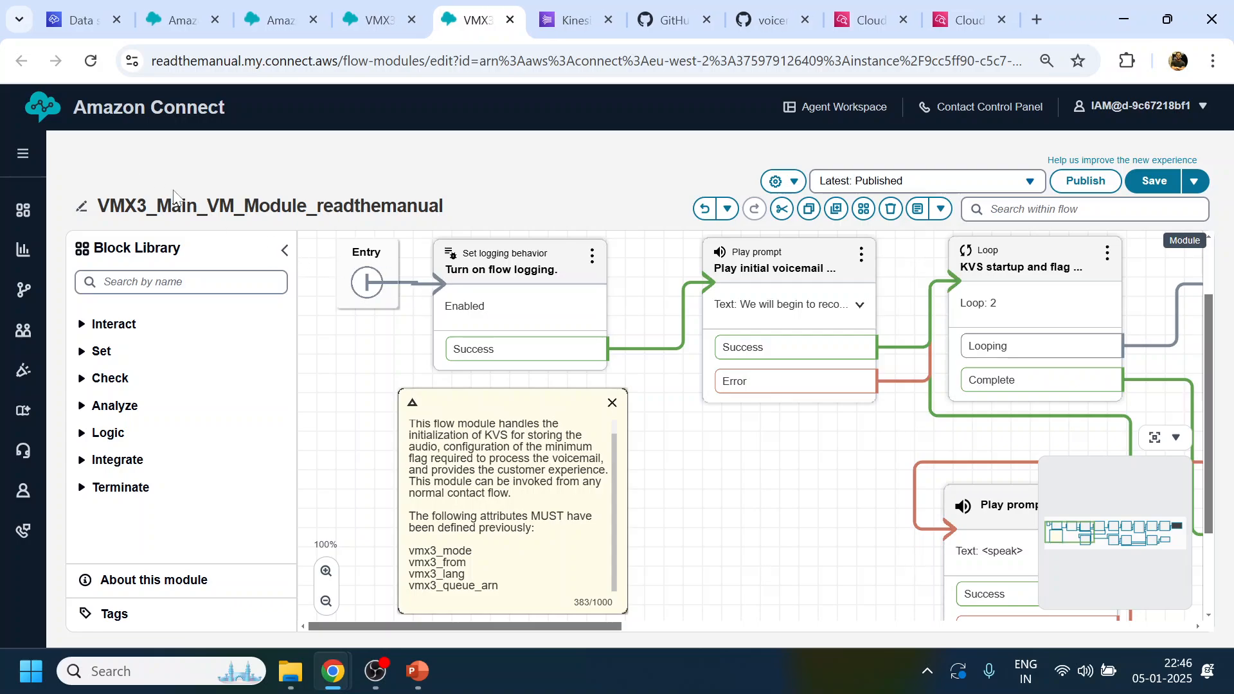
- Examine the VMX3_Main_VM_Module_readthemanual blocks from the initial voicemail prompt through the media streaming and recording blocks to End Call
left_click_drag(822, 472, 667, 487)
scroll(1048, 418, "down", 3)
left_click_drag(1008, 367, 1113, 545)
left_click(1119, 617)
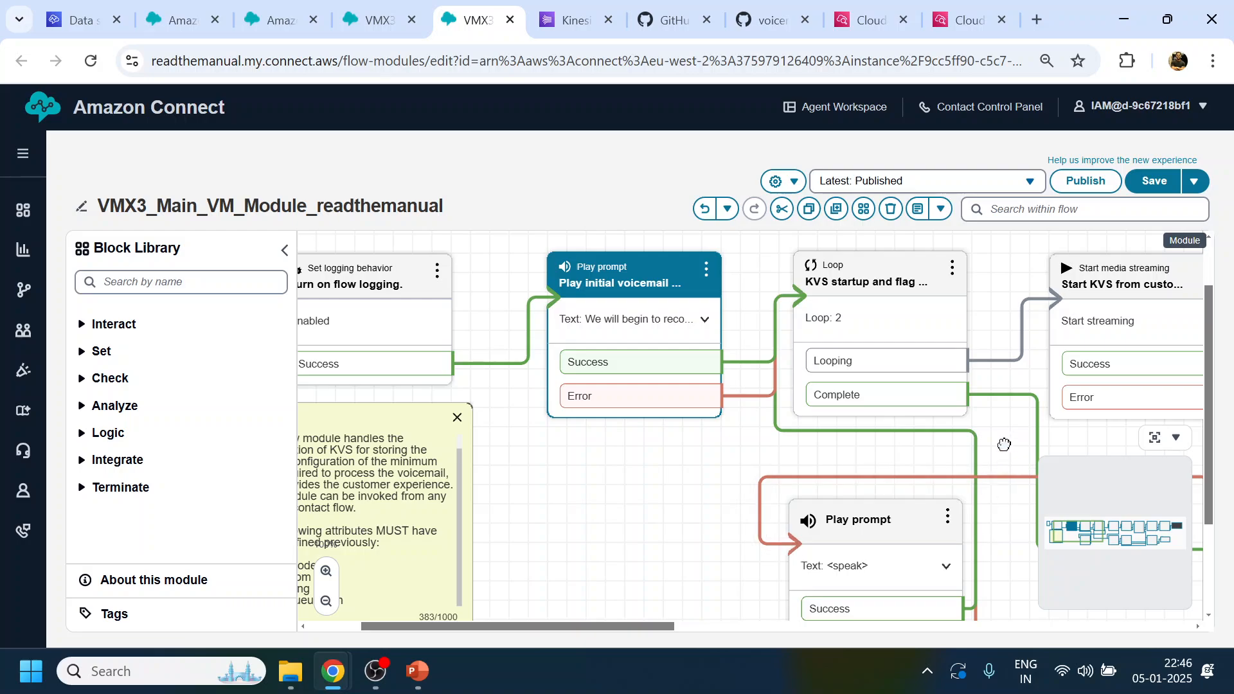
left_click_drag(1004, 445, 547, 485)
left_click_drag(943, 466, 644, 470)
left_click_drag(845, 480, 739, 482)
left_click_drag(986, 531, 674, 523)
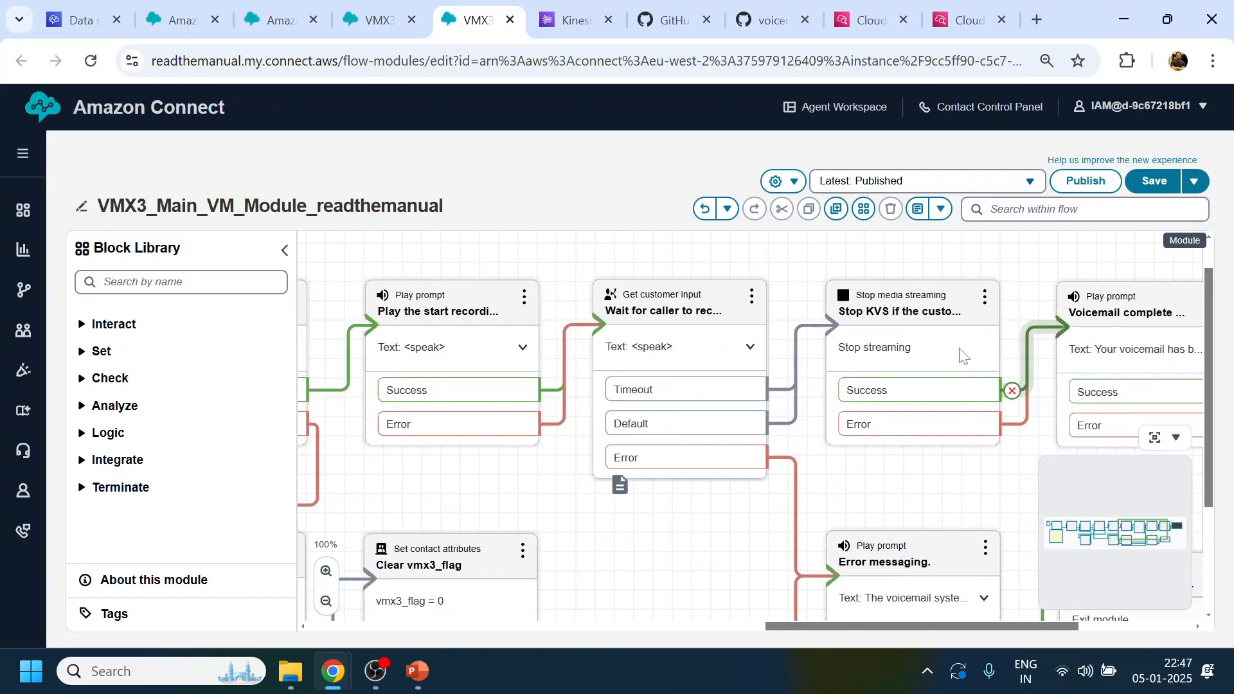
scroll(931, 480, "right", 3)
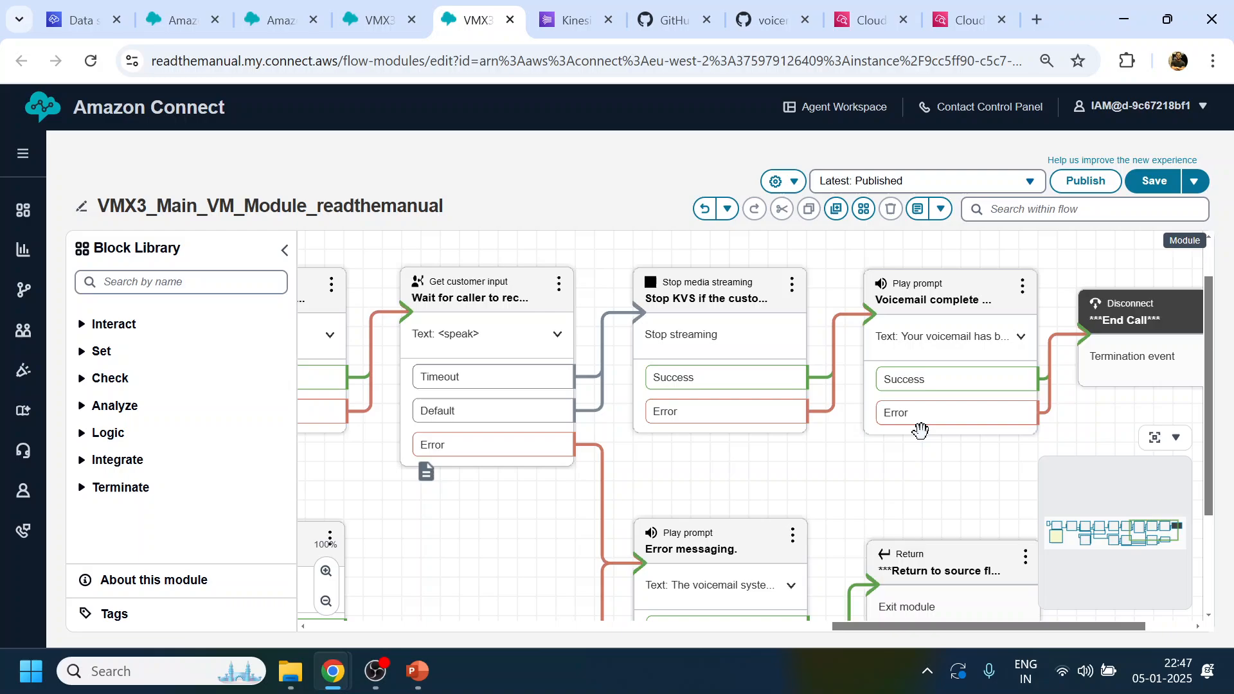
- Open the Voicemail complete messaging prompt block to check its text-to-speech message, and close it without saving
left_click(907, 284)
scroll(908, 283, "down", 2)
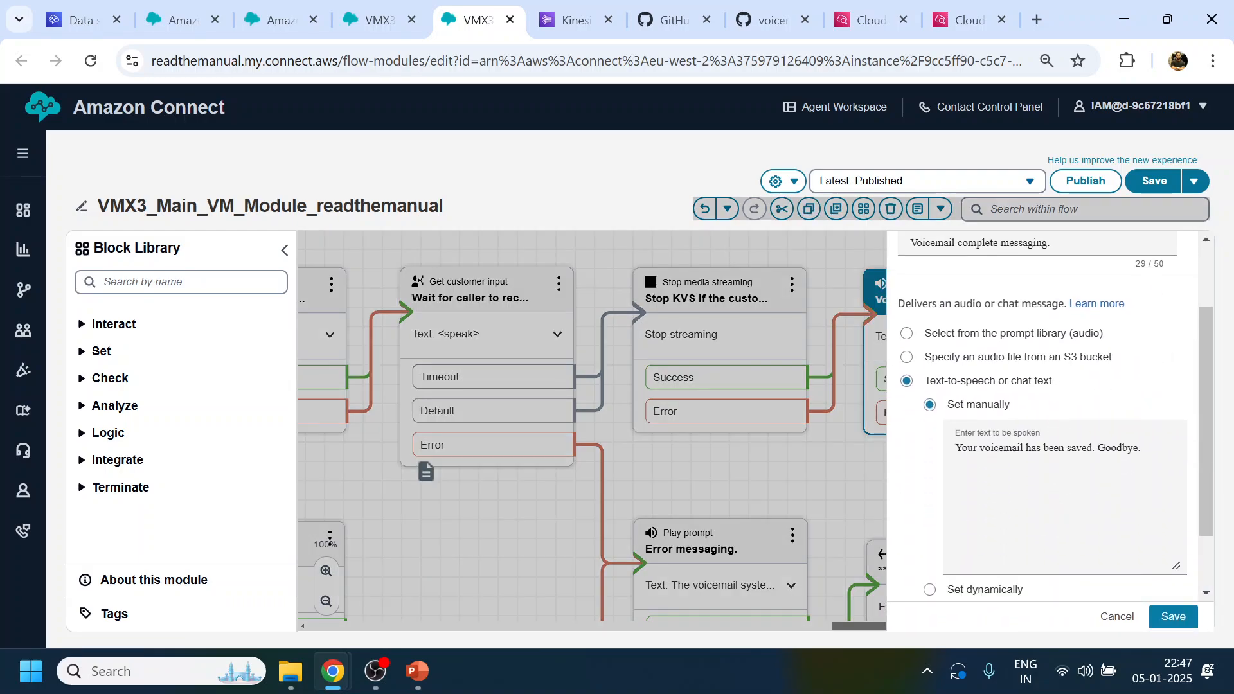
key("ctrl+a")
left_click(1117, 616)
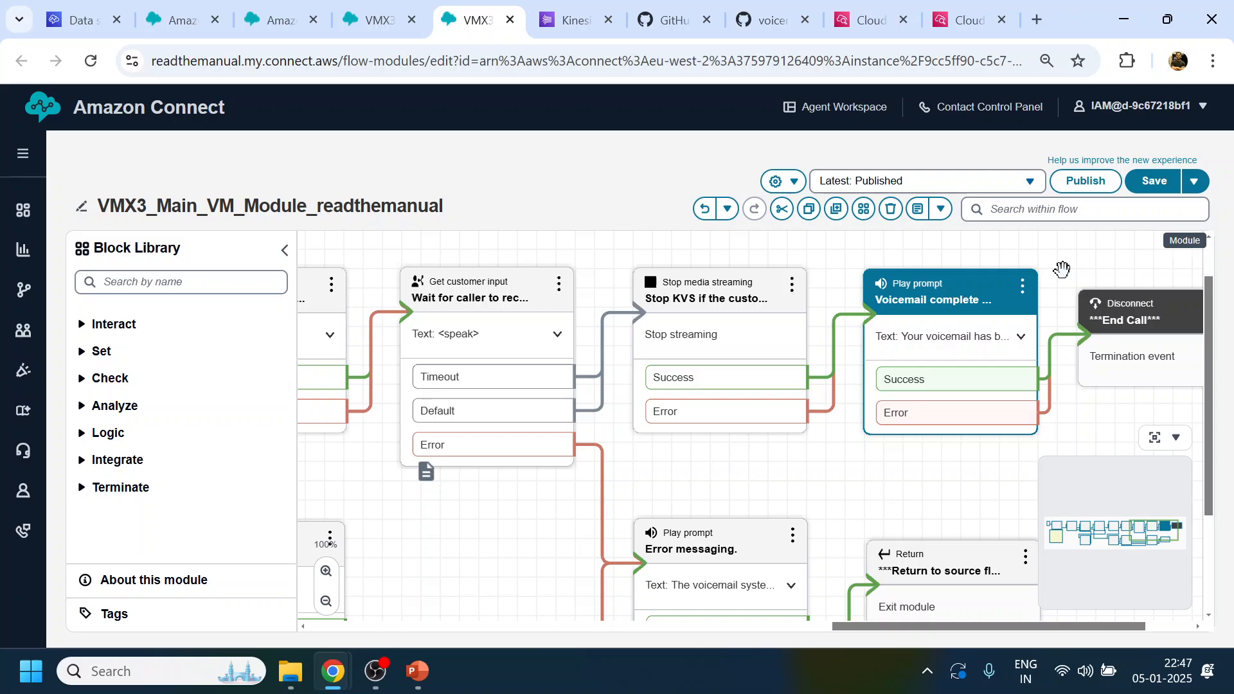
- Switch to the voicemail-express-amazon-connect repository on GitHub and review the README's architecture diagram and the repository file list
left_click(688, 7)
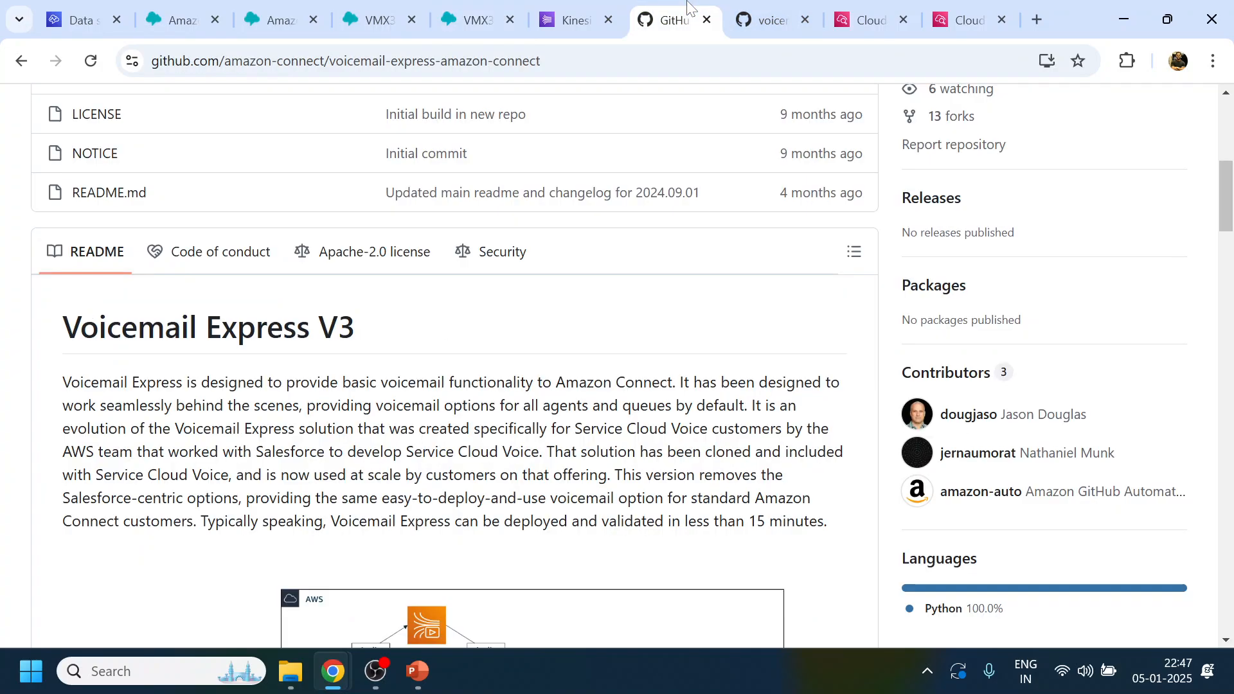
scroll(355, 478, "down", 5)
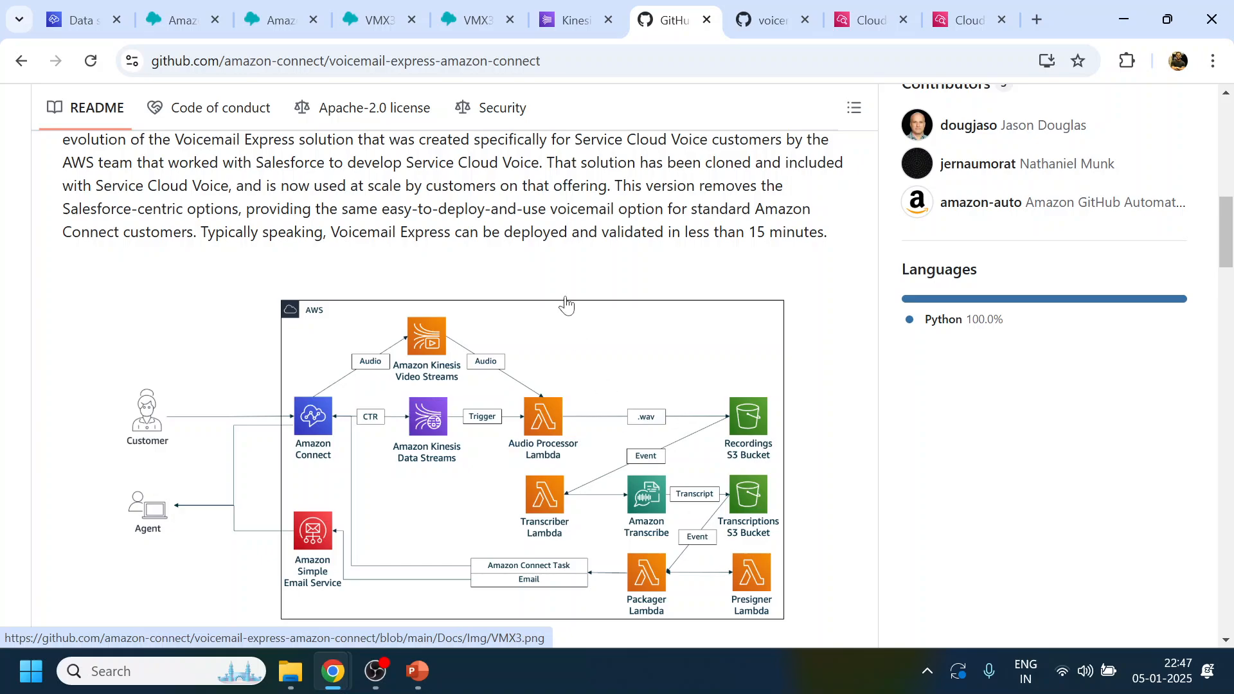
scroll(489, 244, "up", 10)
scroll(514, 263, "down", 3)
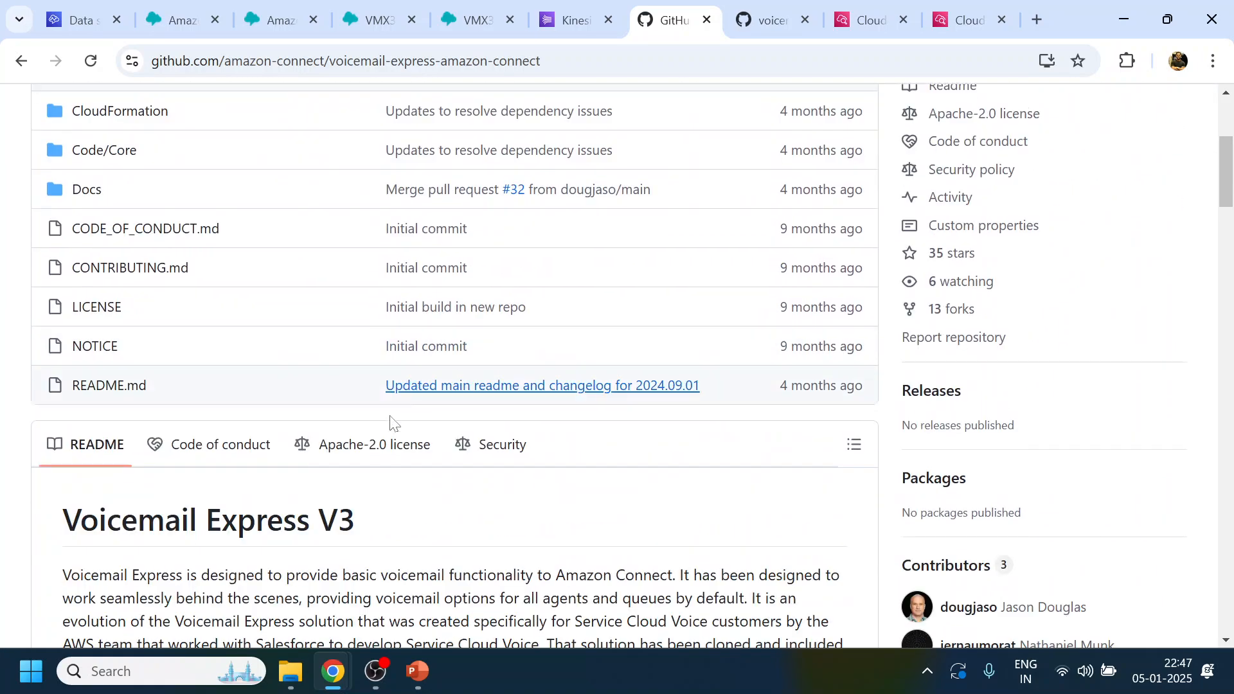